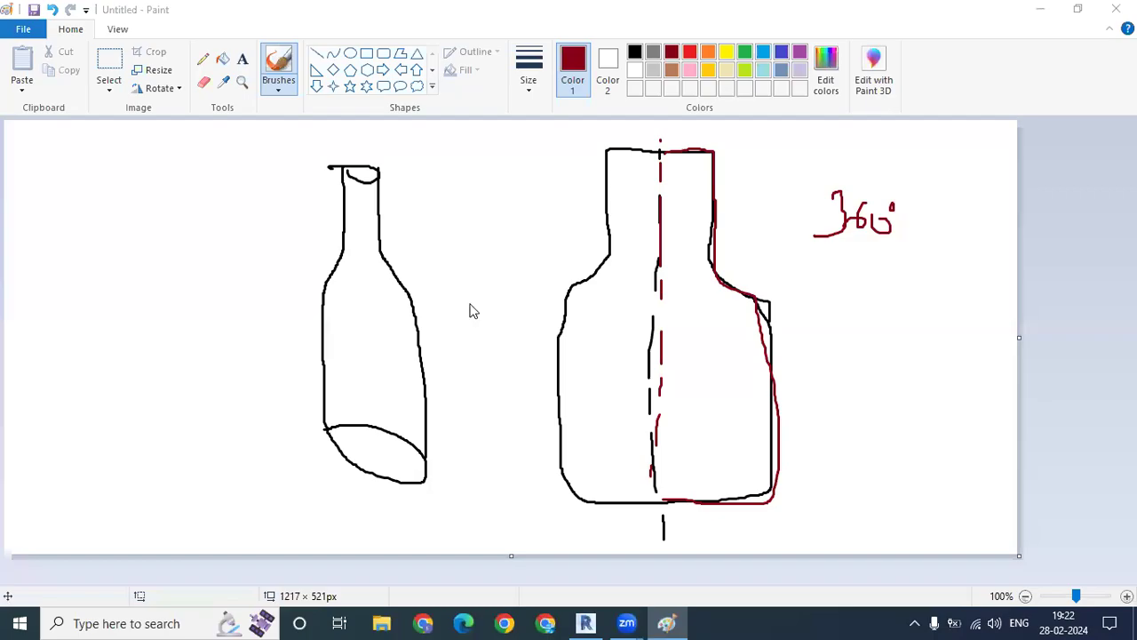
Set the work plane by picking the column footing's top face.
key("alt+Tab")
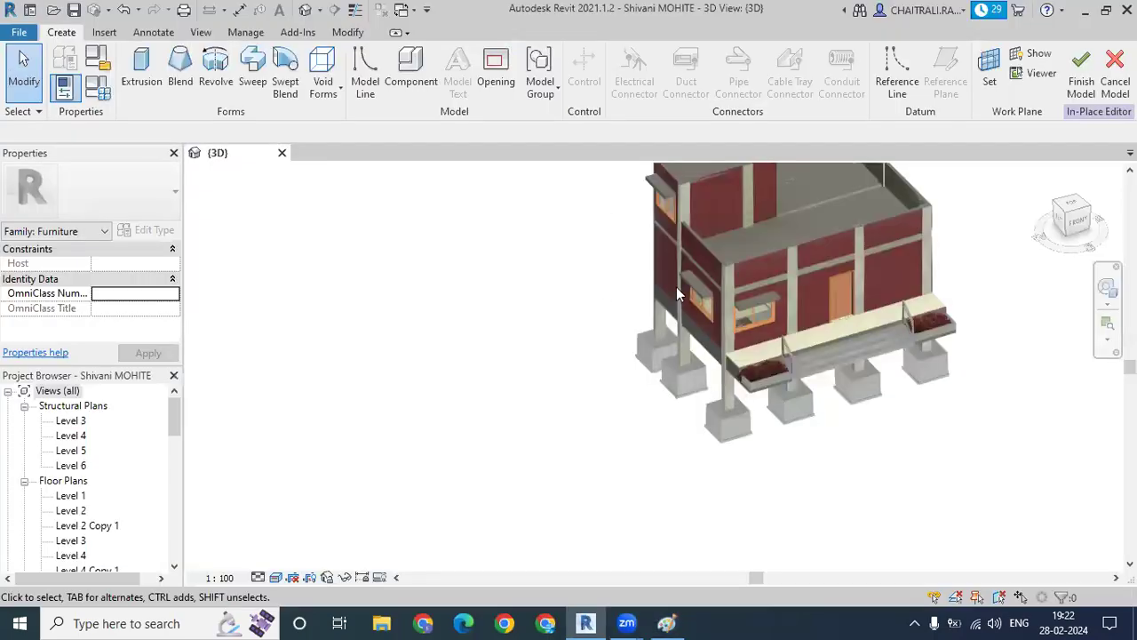
scroll(677, 293, "up", 3)
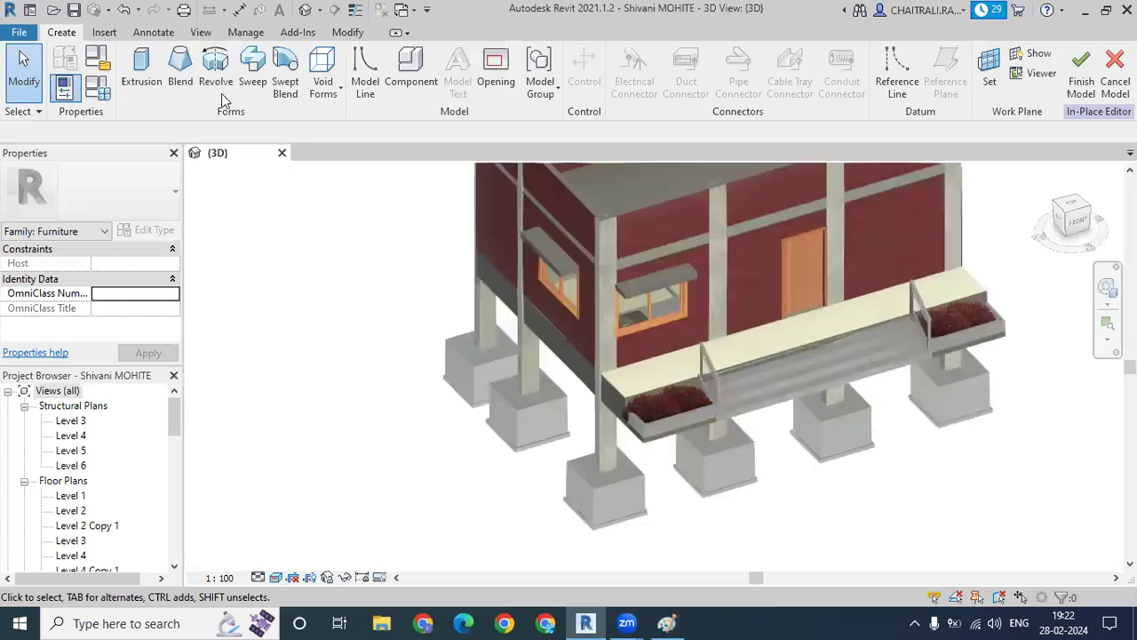
left_click(994, 76)
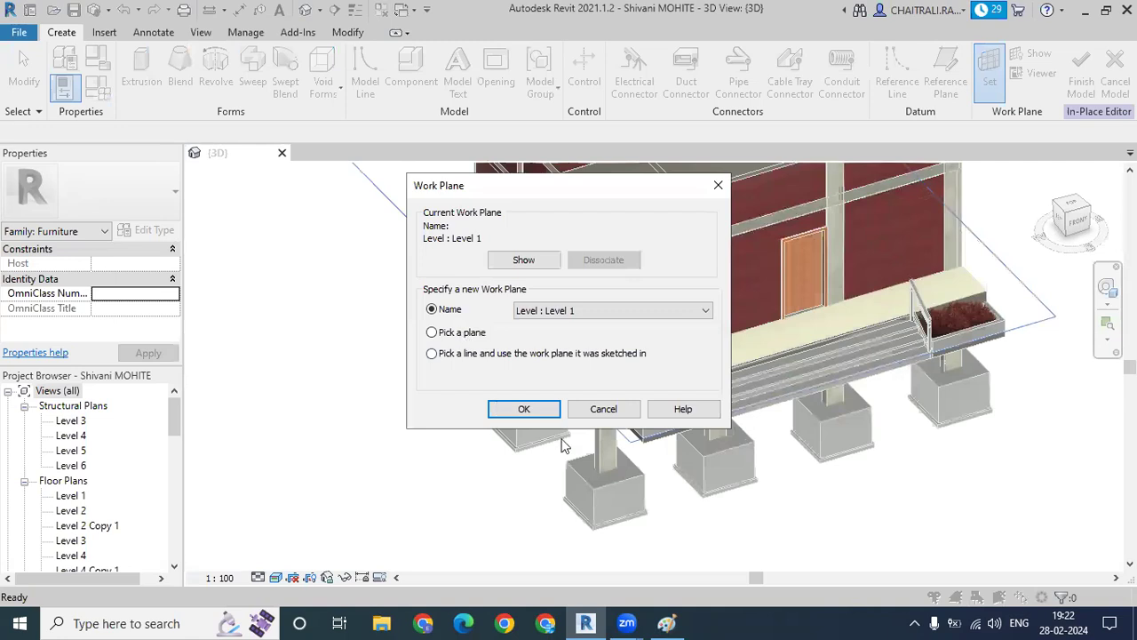
left_click(534, 411)
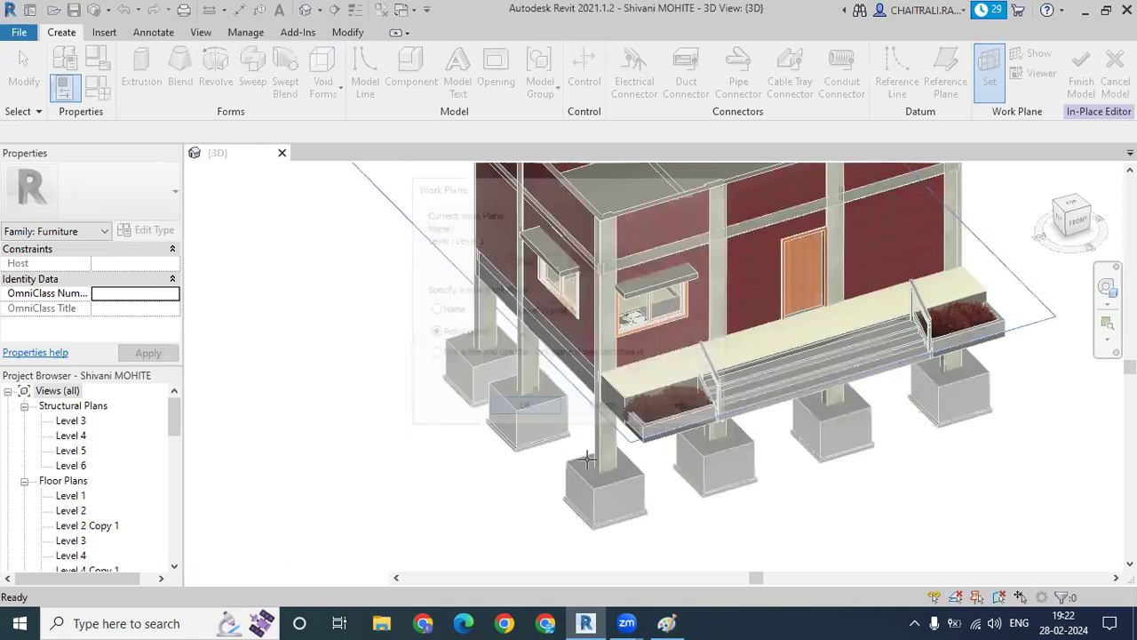
scroll(587, 457, "up", 5)
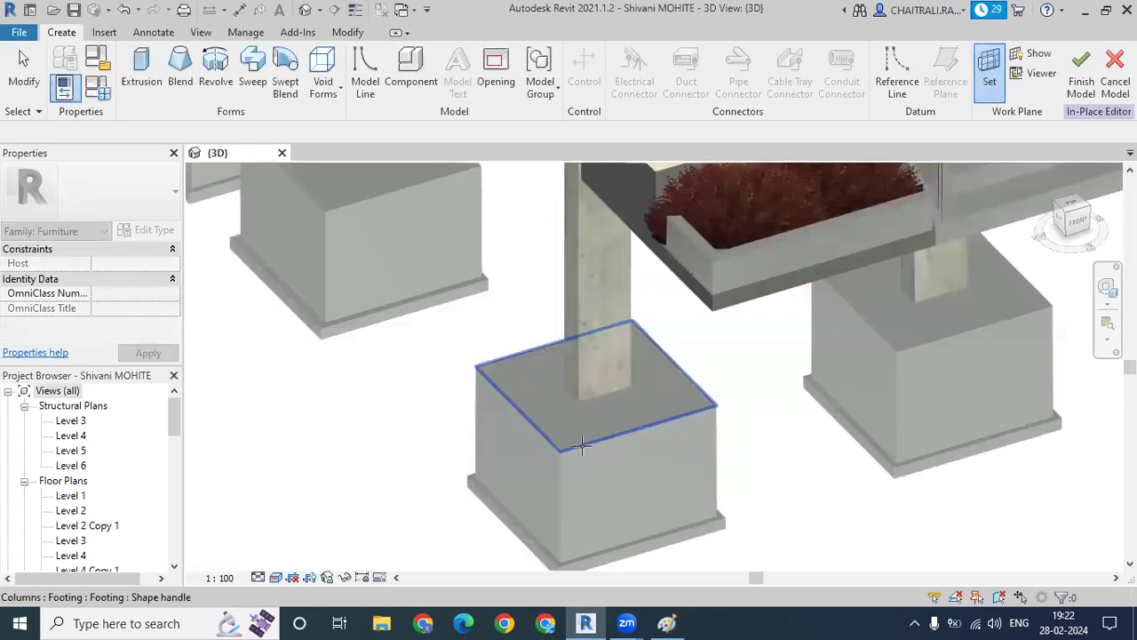
left_click(533, 435)
Turn the view to the front of the house and zoom in on the footing.
scroll(499, 410, "down", 5)
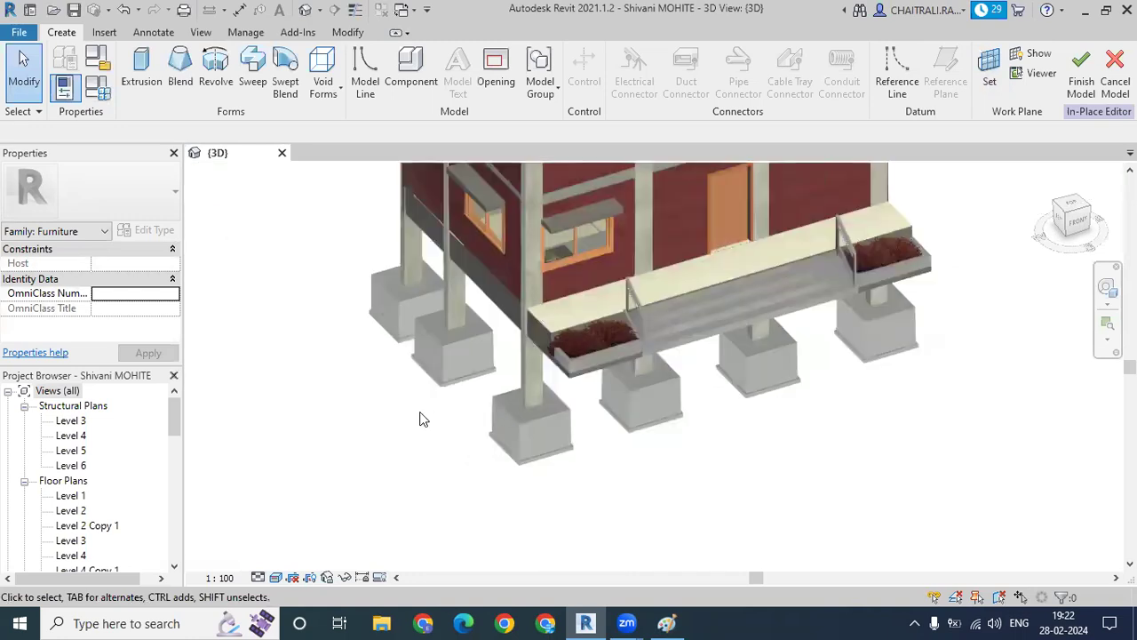
middle_click_drag(436, 447, 576, 391, "shift")
left_click(1082, 228)
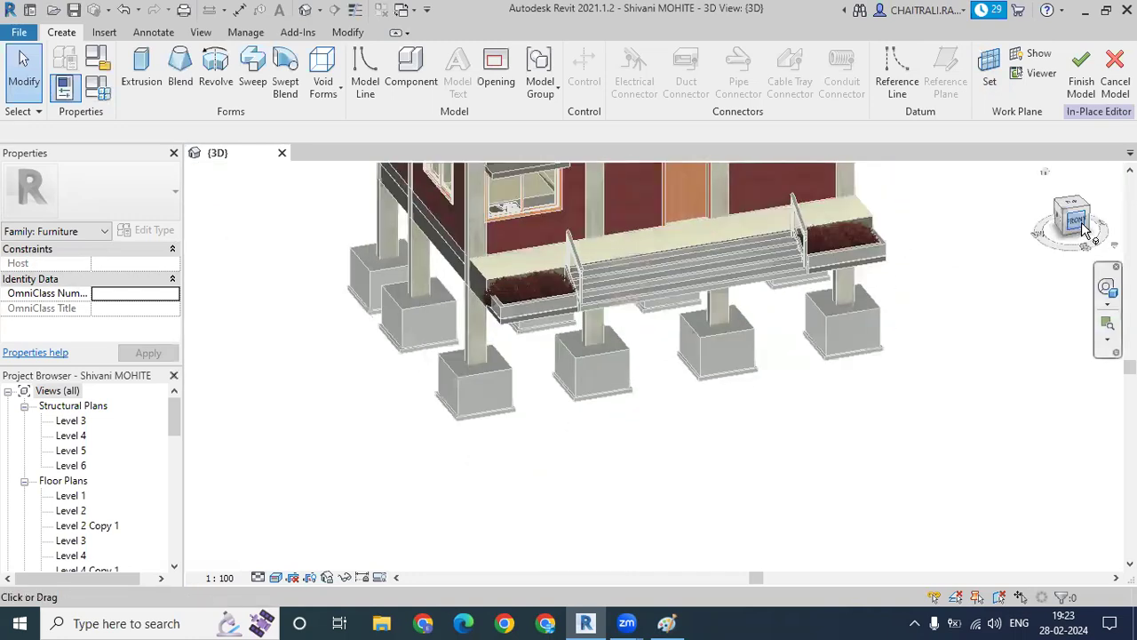
left_click(1078, 223)
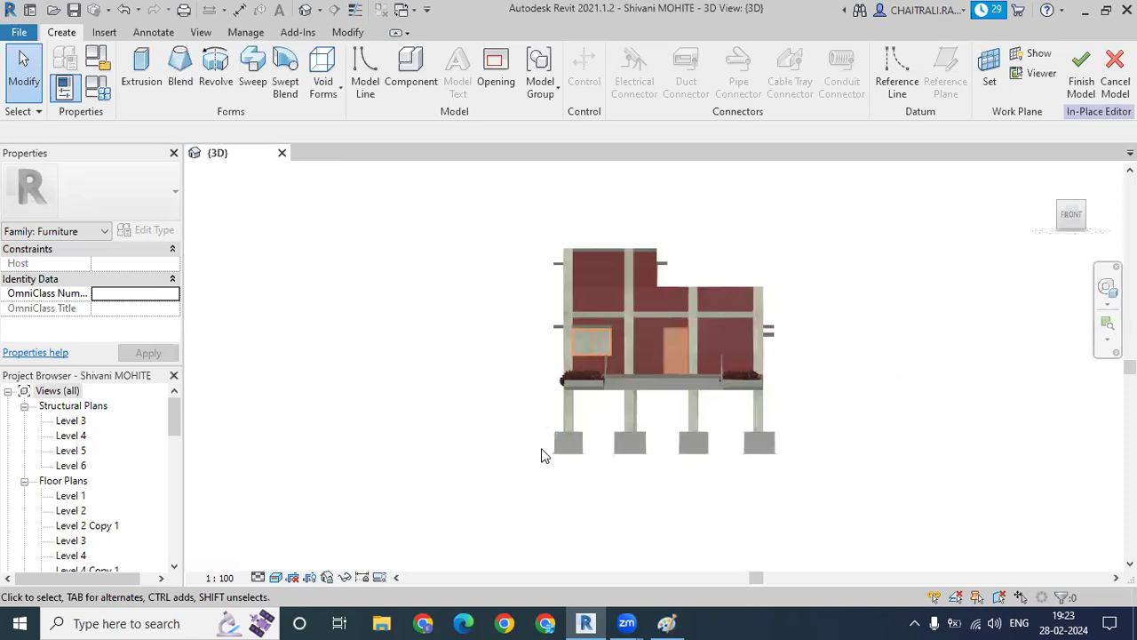
scroll(542, 453, "up", 1)
scroll(541, 451, "up", 1)
scroll(507, 427, "up", 1)
scroll(535, 348, "up", 1)
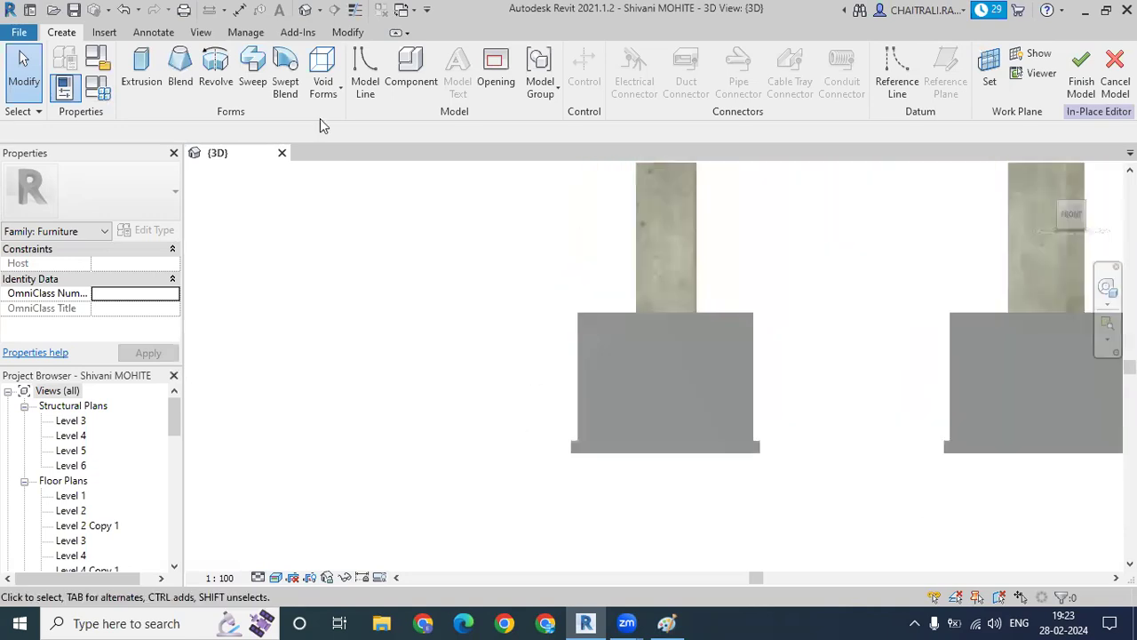
left_click(227, 78)
Start the revolve profile with the top edge, a short 200 vertical drop and the slanted segment.
left_click(227, 73)
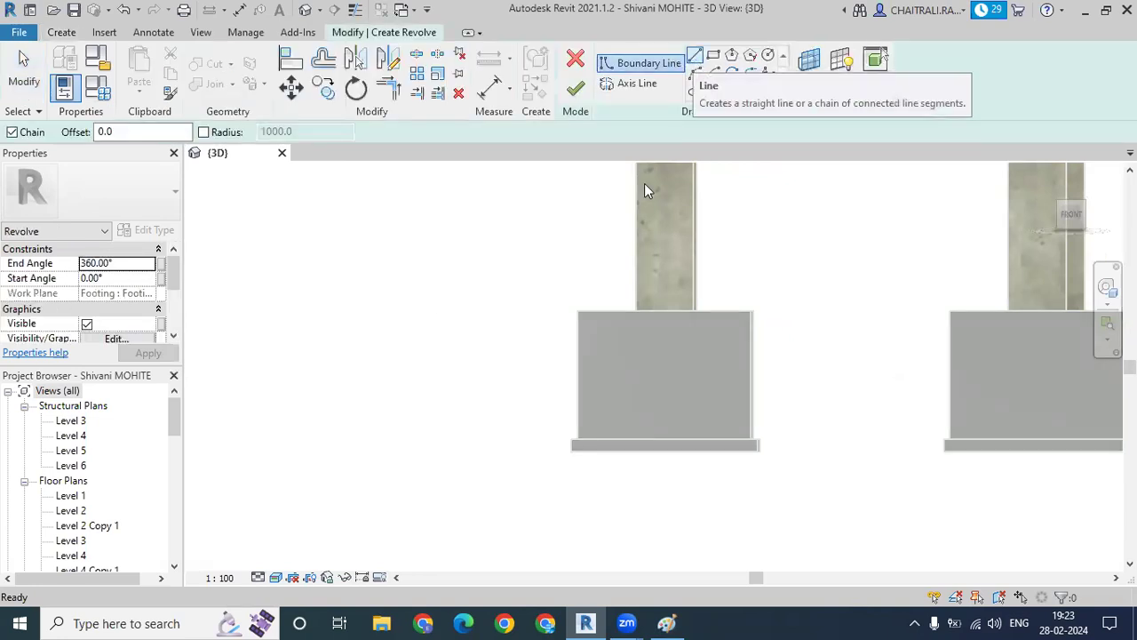
left_click(346, 272)
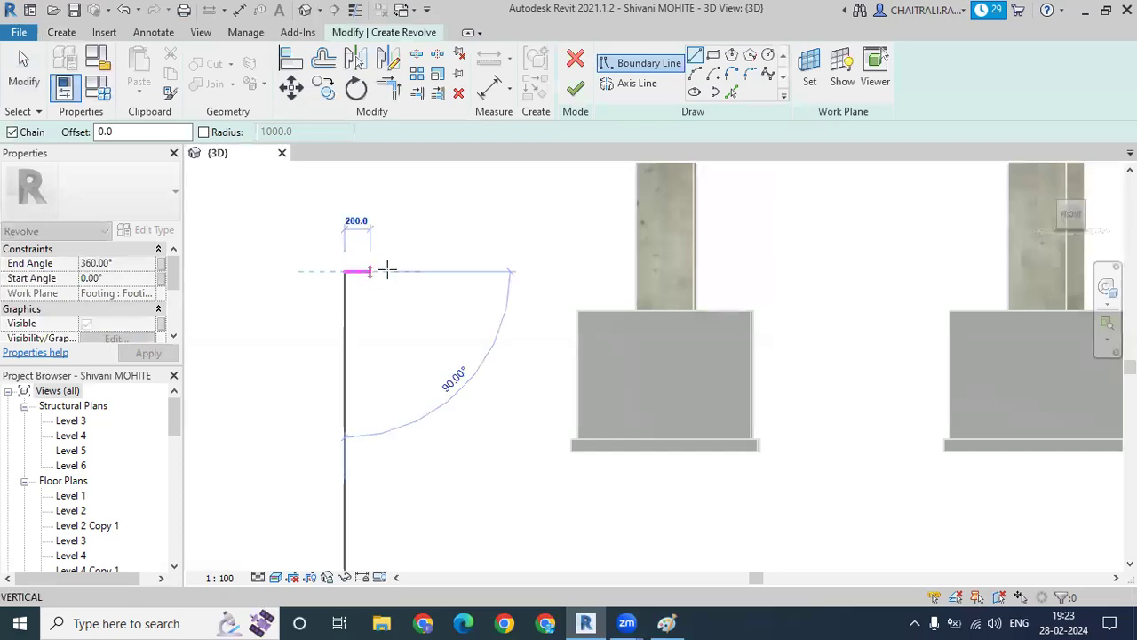
middle_click_drag(387, 271, 385, 272, "shift")
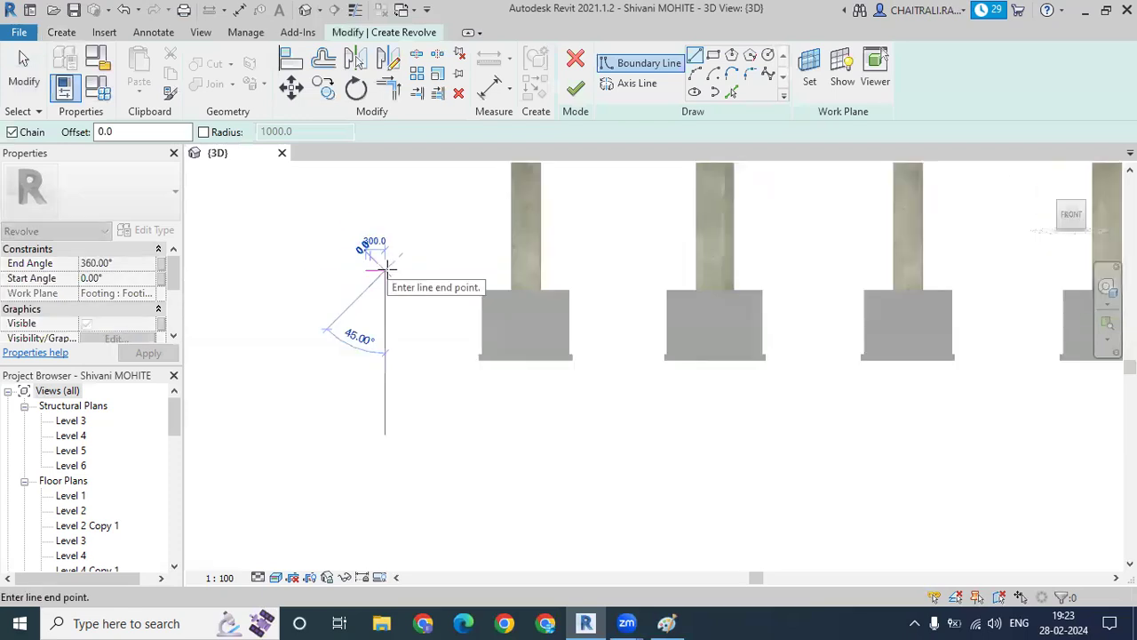
scroll(387, 271, "up", 5)
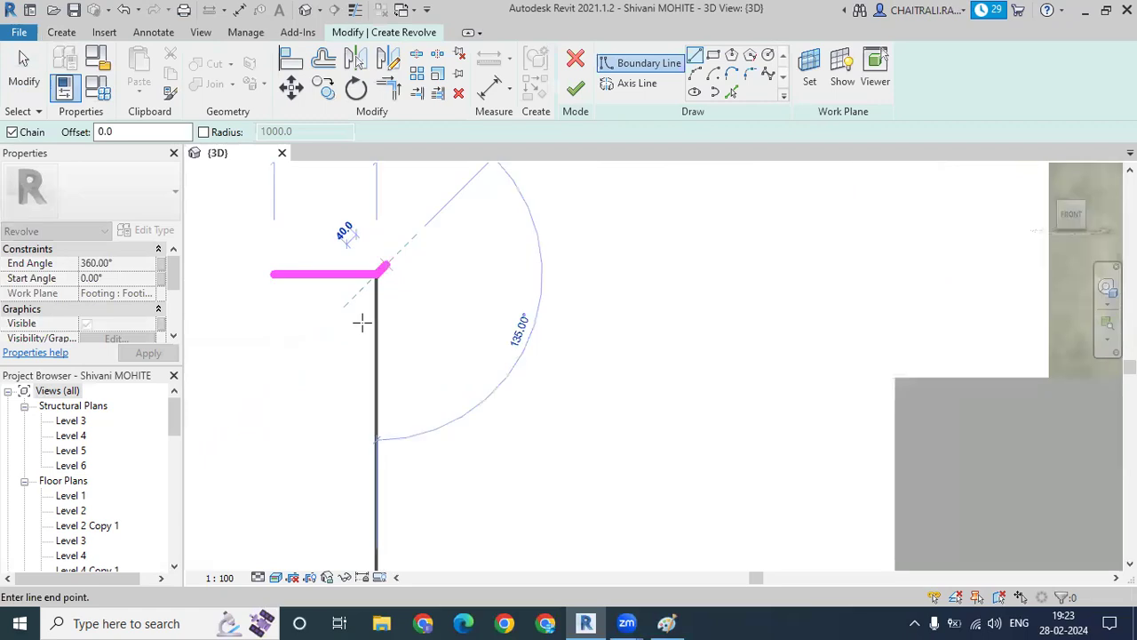
scroll(363, 322, "up", 3)
left_click(366, 380)
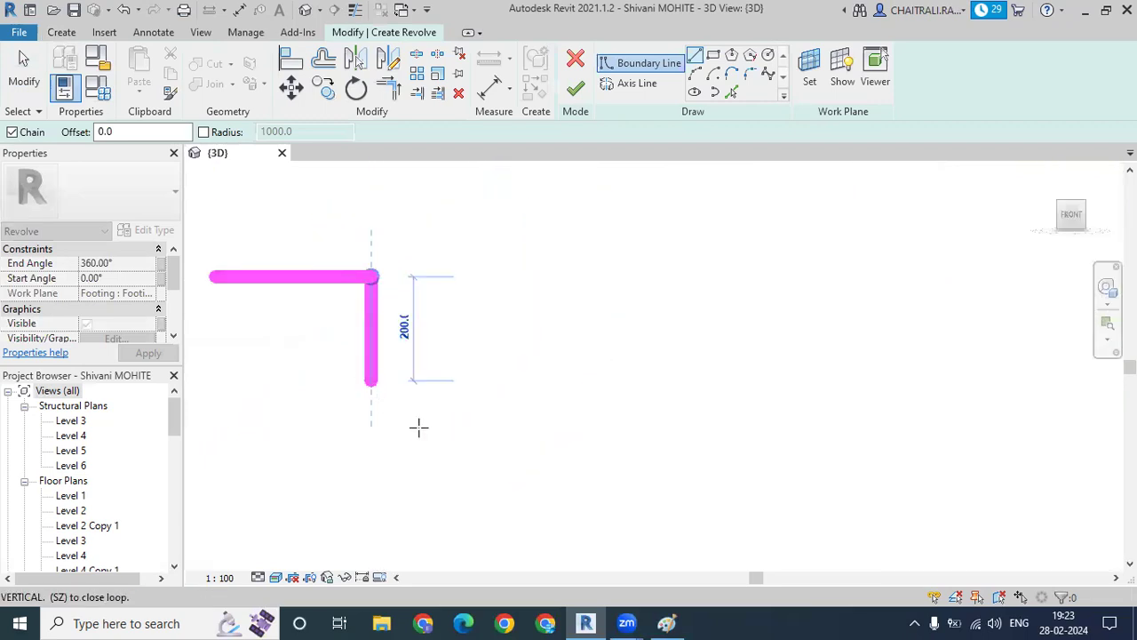
scroll(435, 436, "up", 2)
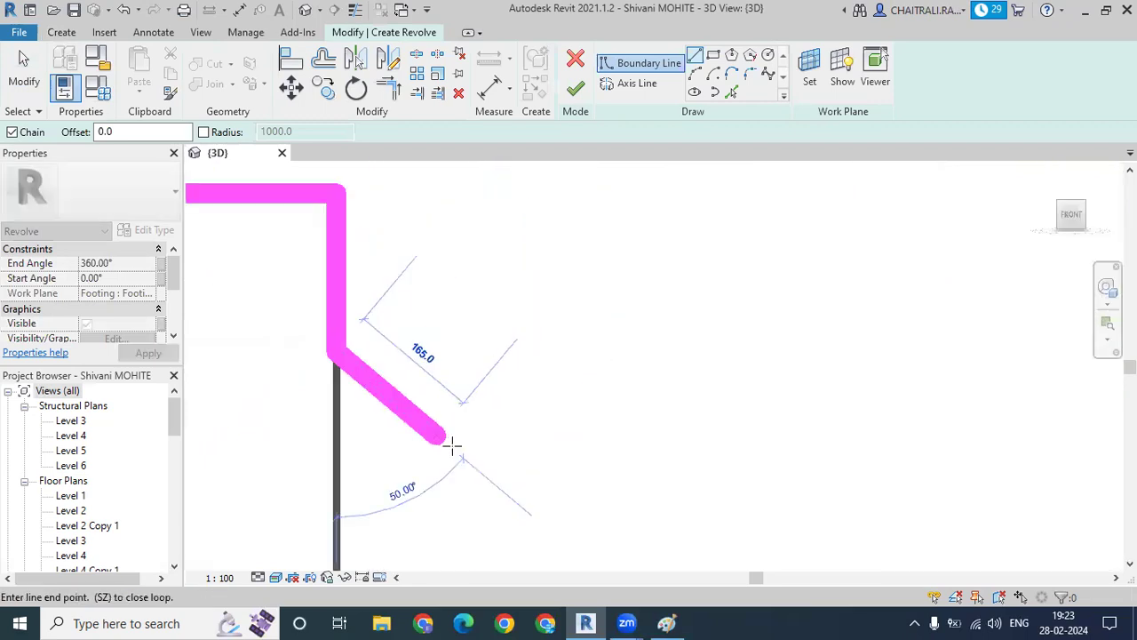
left_click(453, 445)
Add the long vertical side and the 447.7 base line, then stop drawing.
scroll(455, 448, "up", 3)
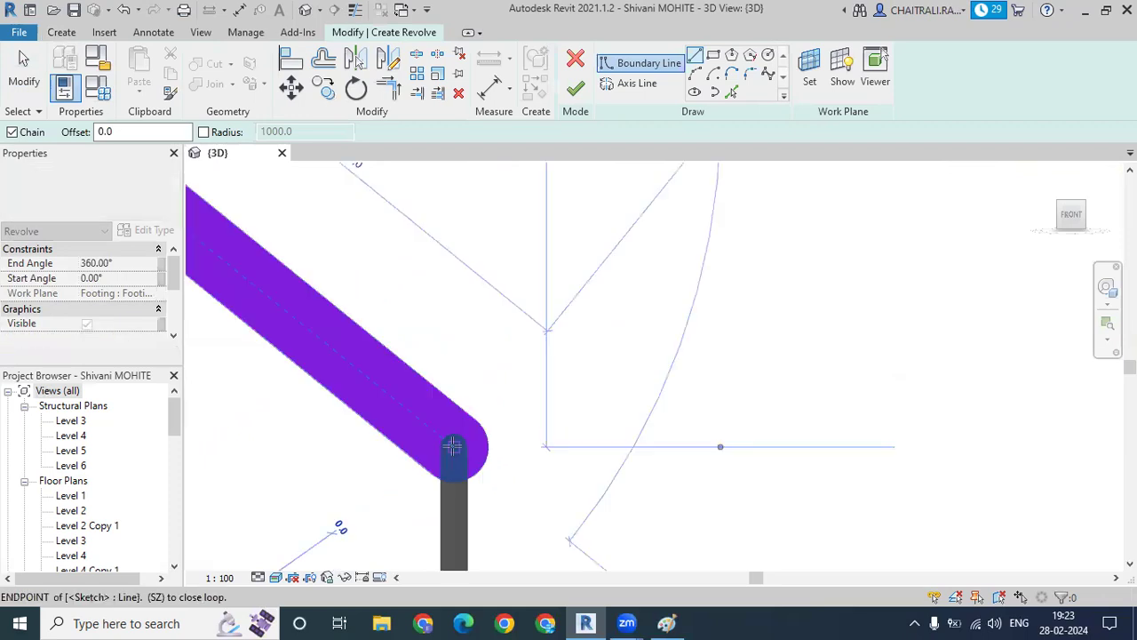
scroll(453, 449, "down", 1)
scroll(453, 447, "down", 2)
middle_click_drag(453, 445, 472, 251)
left_click(472, 426)
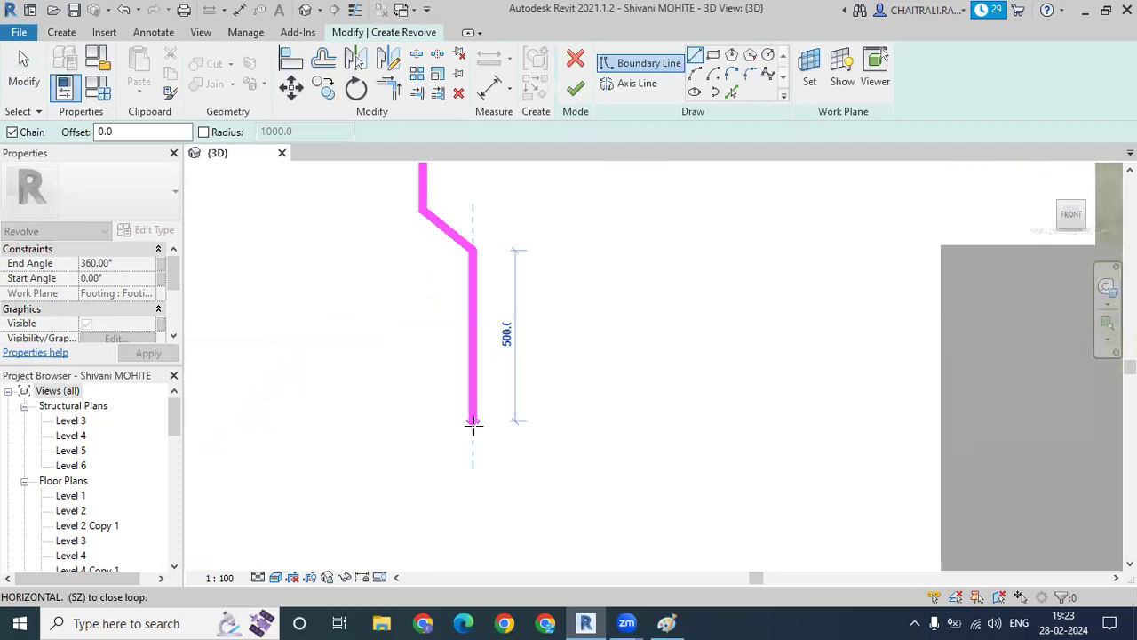
scroll(417, 423, "up", 3)
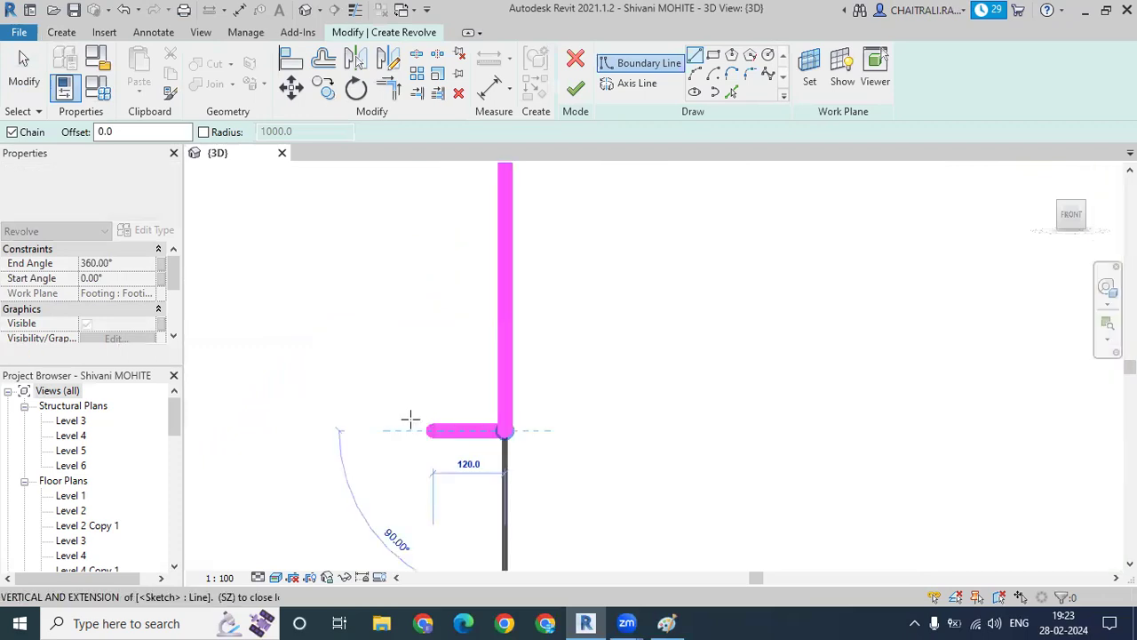
scroll(400, 421, "up", 2)
scroll(393, 422, "up", 2)
scroll(397, 424, "down", 4)
scroll(399, 425, "down", 3)
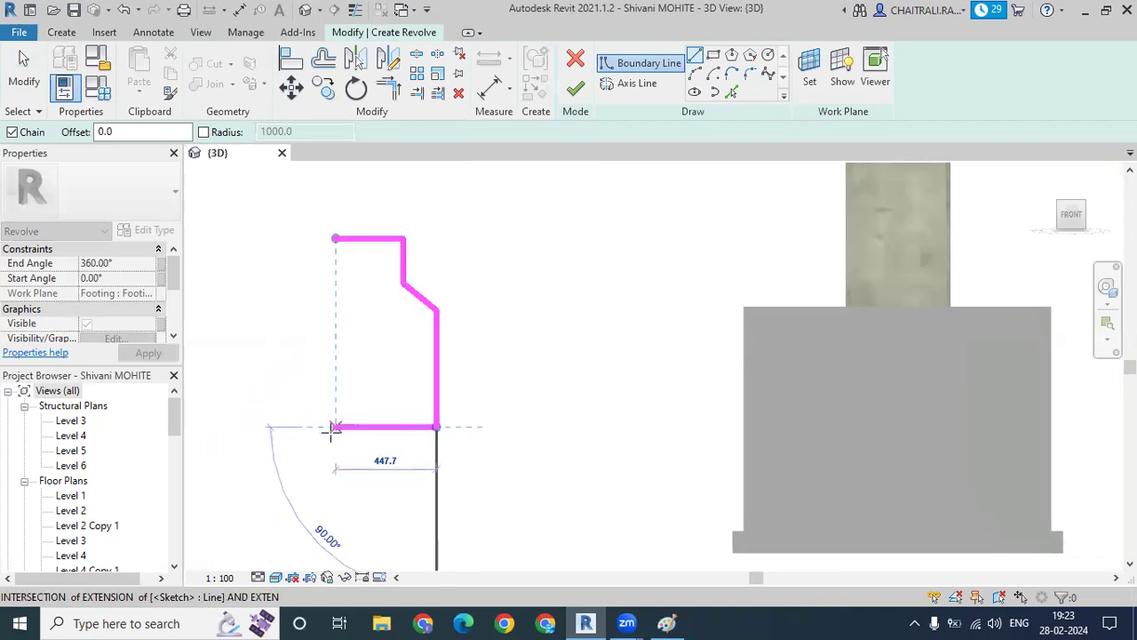
left_click(334, 397)
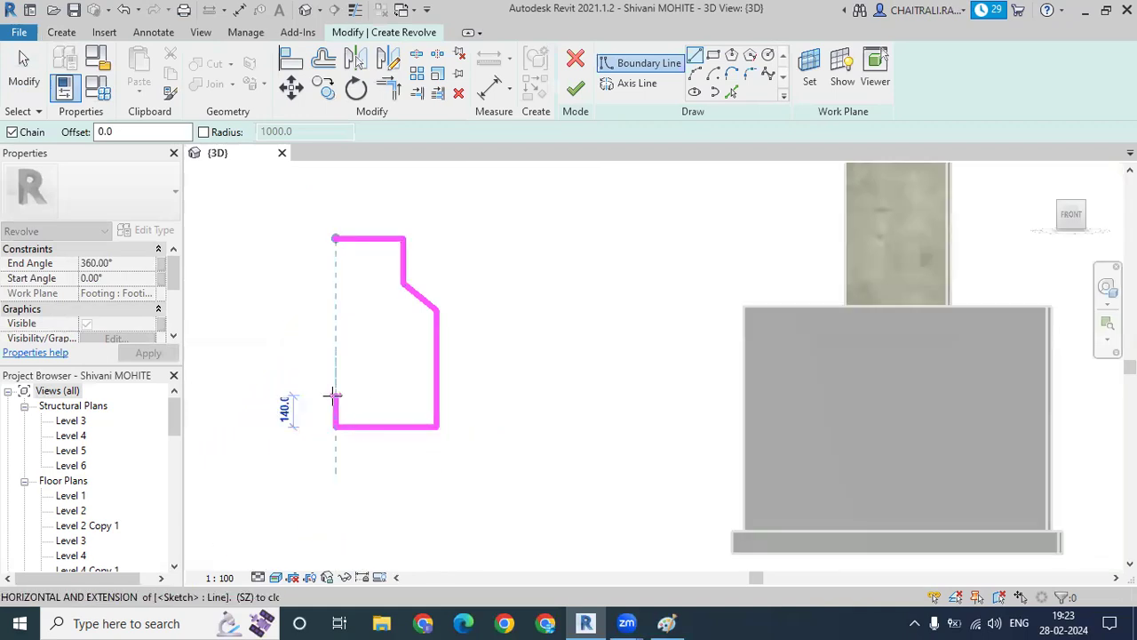
left_click(335, 382)
key("Escape")
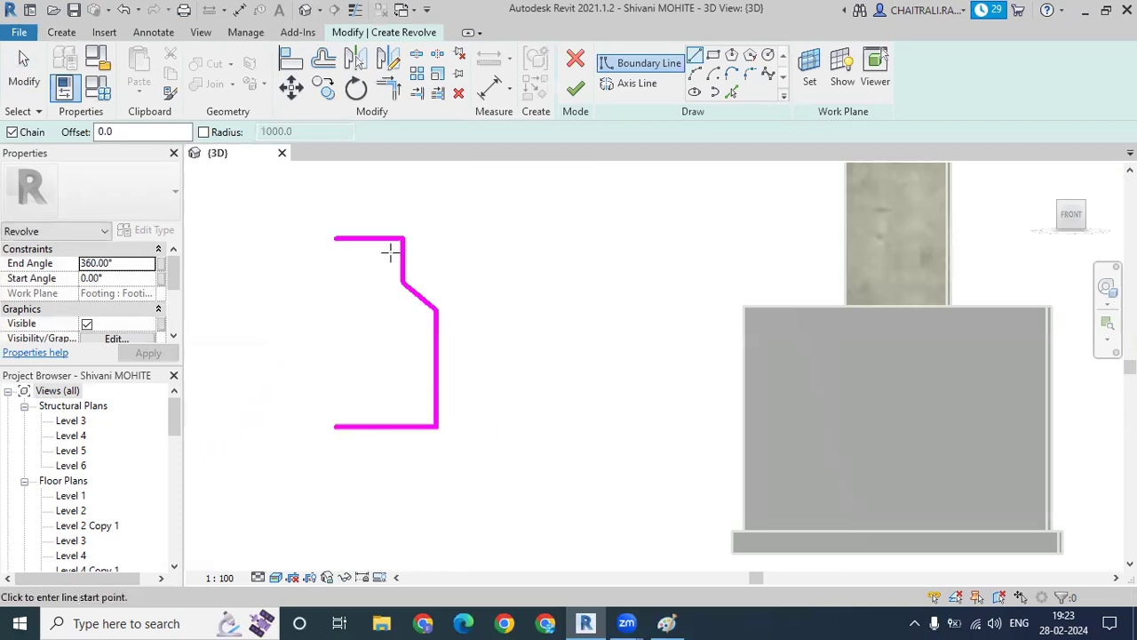
scroll(389, 253, "down", 2)
scroll(395, 240, "up", 3)
scroll(393, 222, "up", 3)
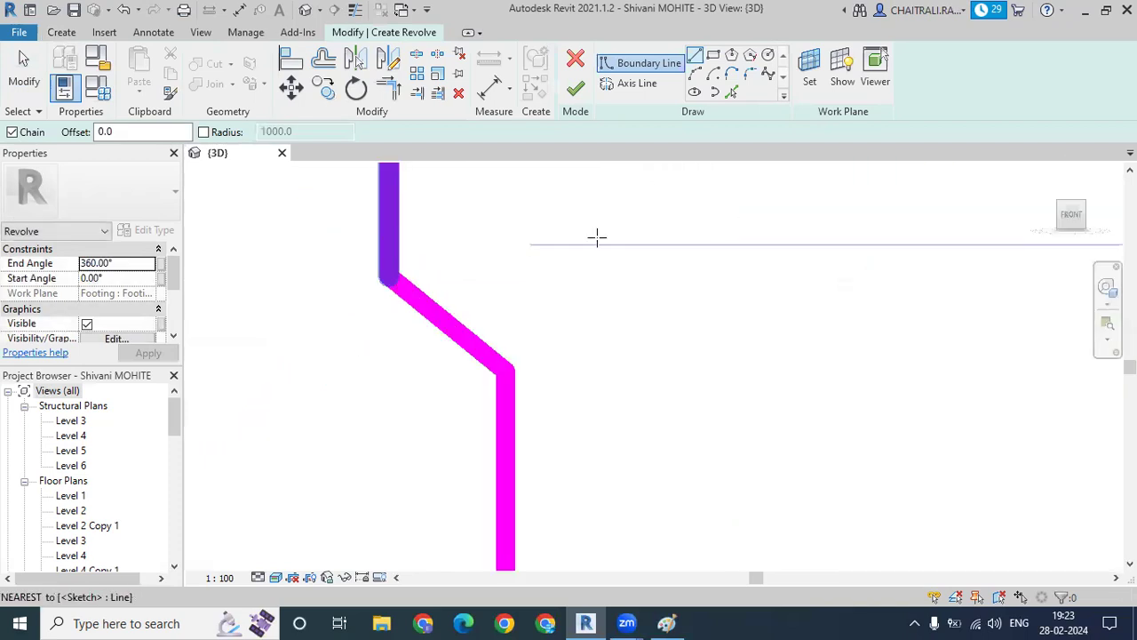
Round the upper corner between the vertical and slanted lines with a 175 fillet arc.
left_click(752, 77)
left_click(449, 253)
left_click(467, 309)
left_click(461, 287)
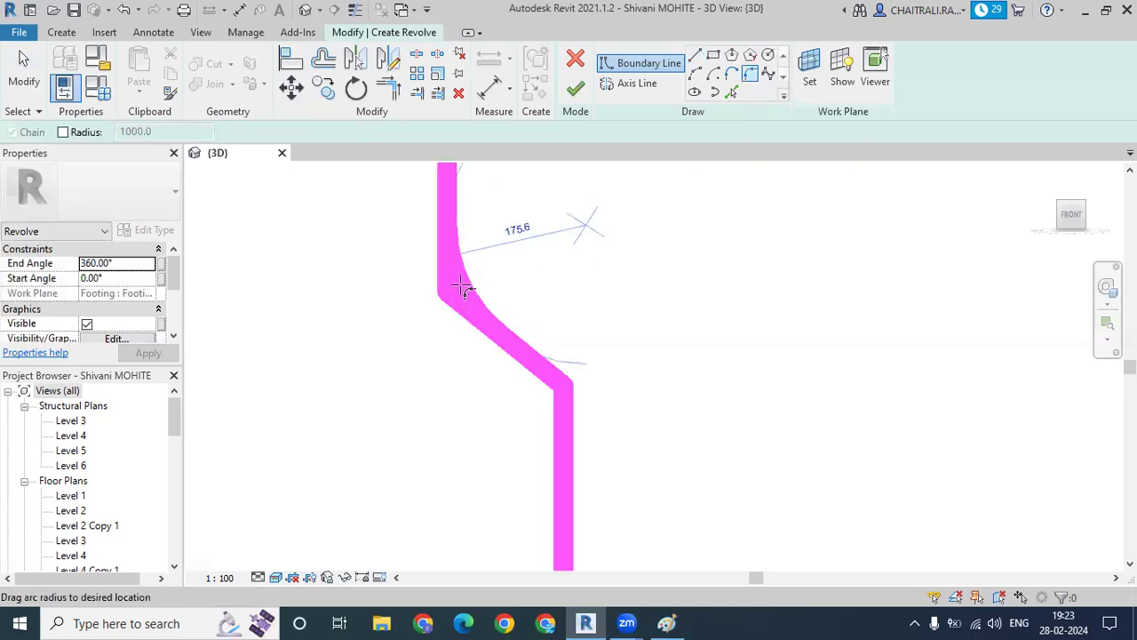
left_click(513, 250)
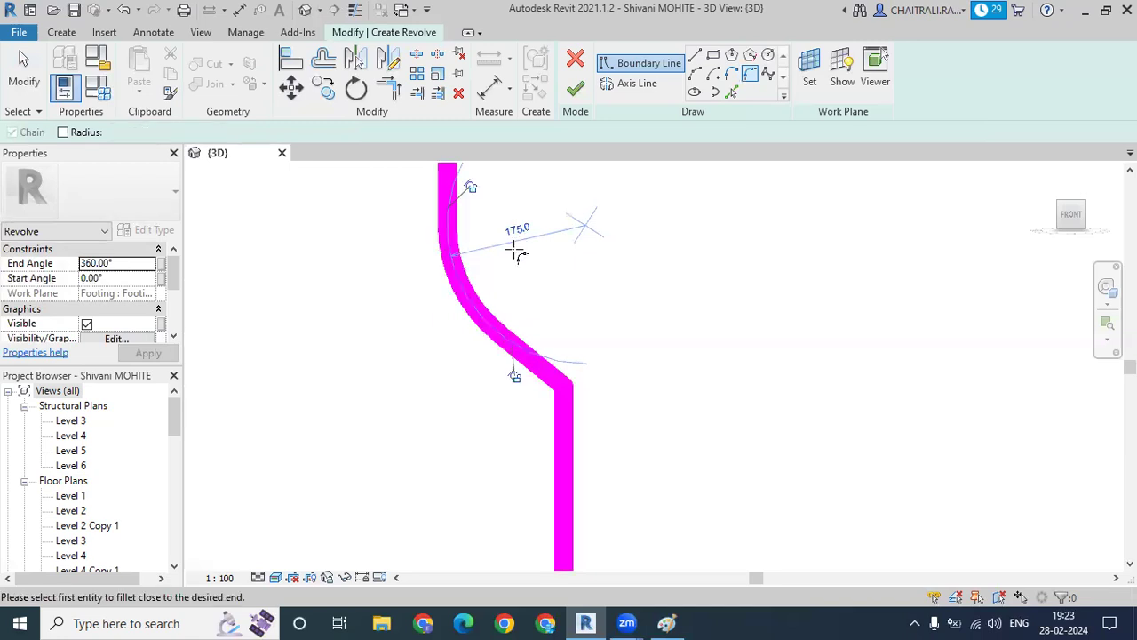
left_click(518, 231)
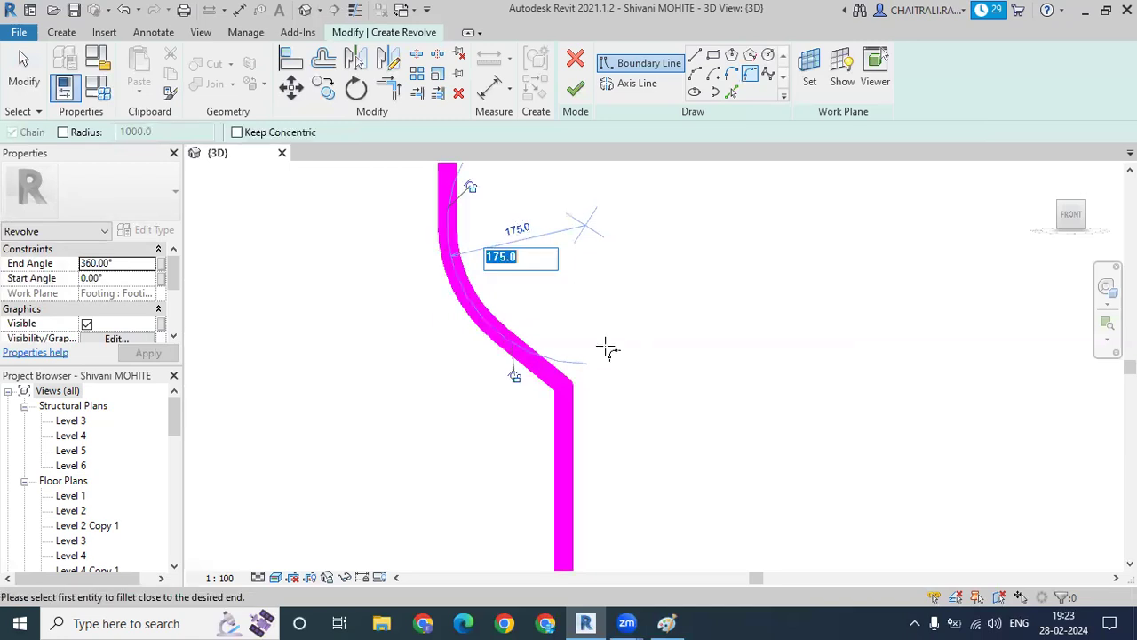
key("Return")
Fillet the slant's lower corner and the bottom-right corner of the profile.
left_click(549, 371)
left_click(552, 419)
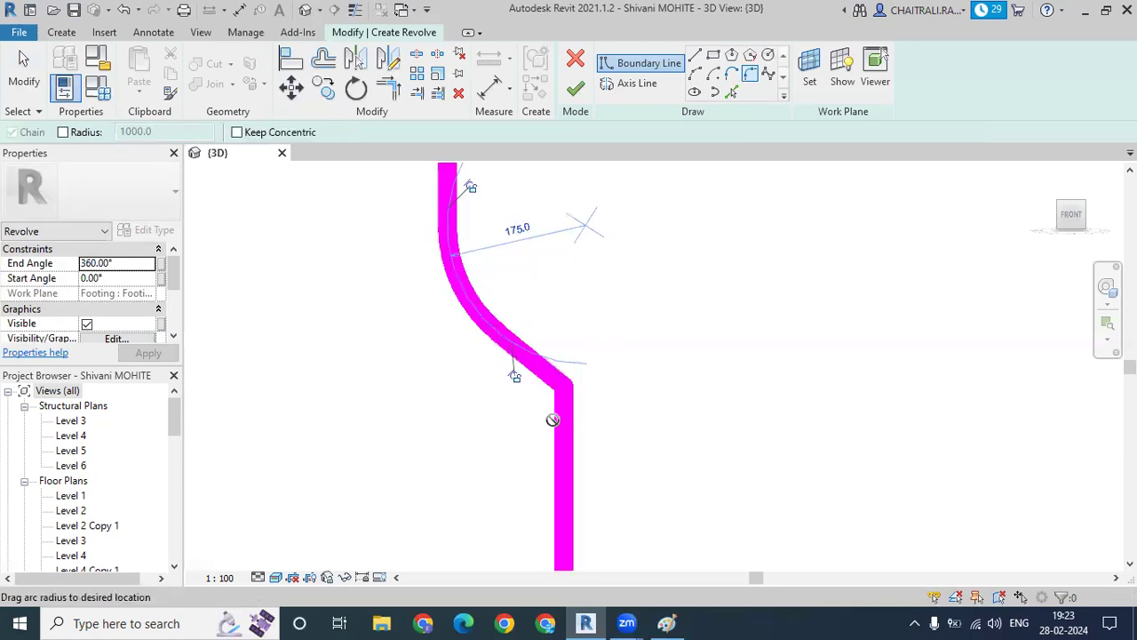
left_click(553, 419)
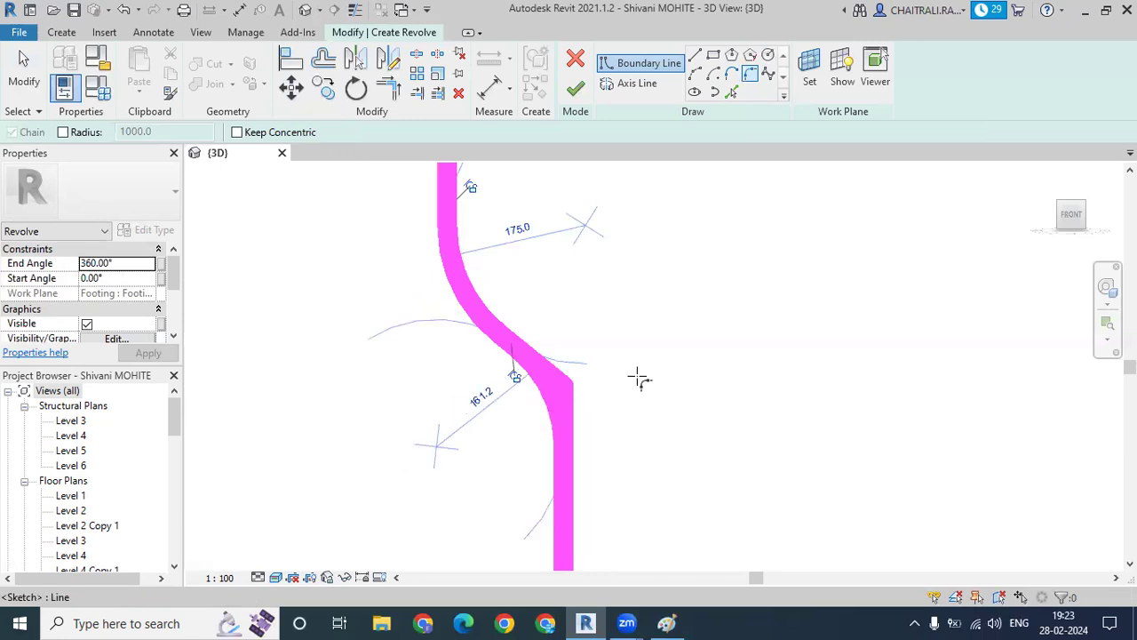
scroll(640, 379, "up", 3)
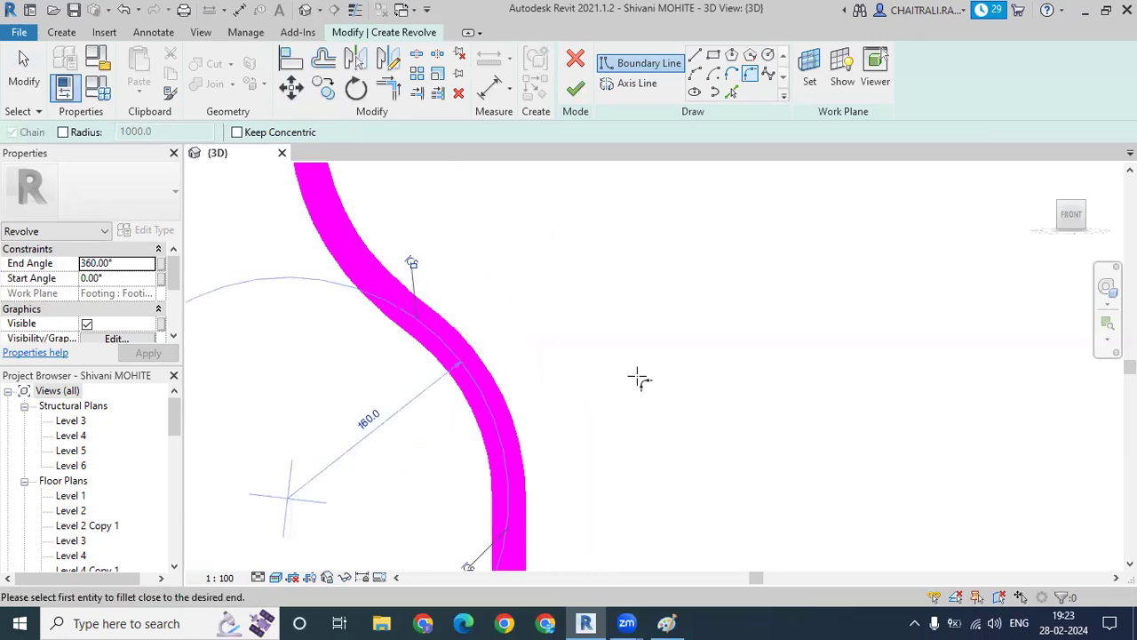
scroll(640, 379, "down", 2)
scroll(655, 376, "down", 2)
scroll(616, 394, "up", 1)
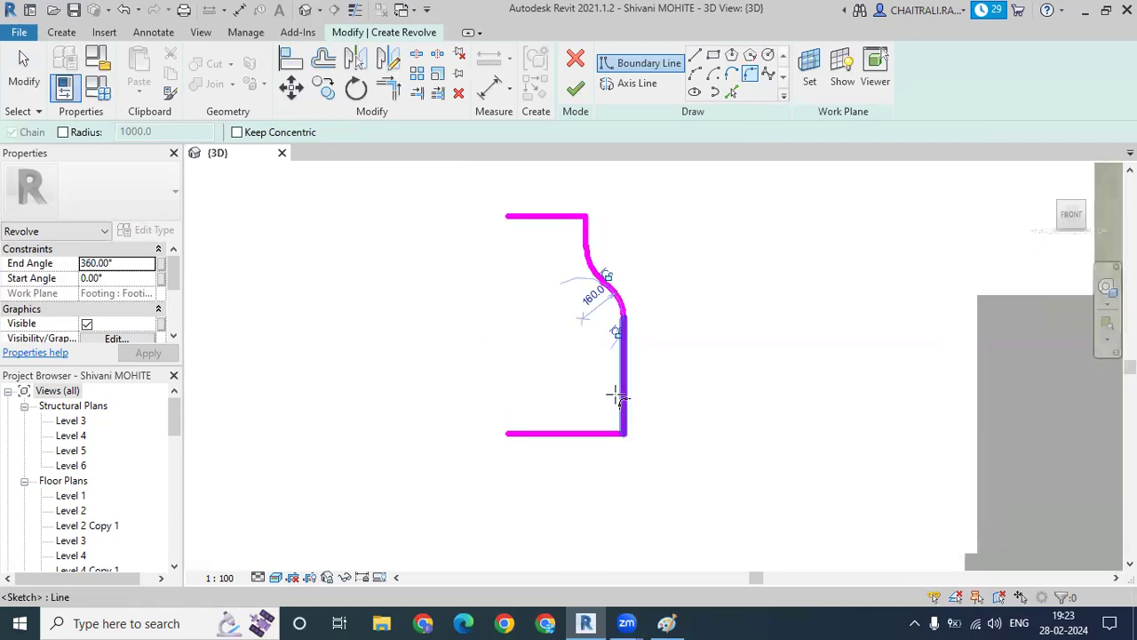
scroll(616, 396, "up", 2)
left_click(605, 465)
left_click(623, 438)
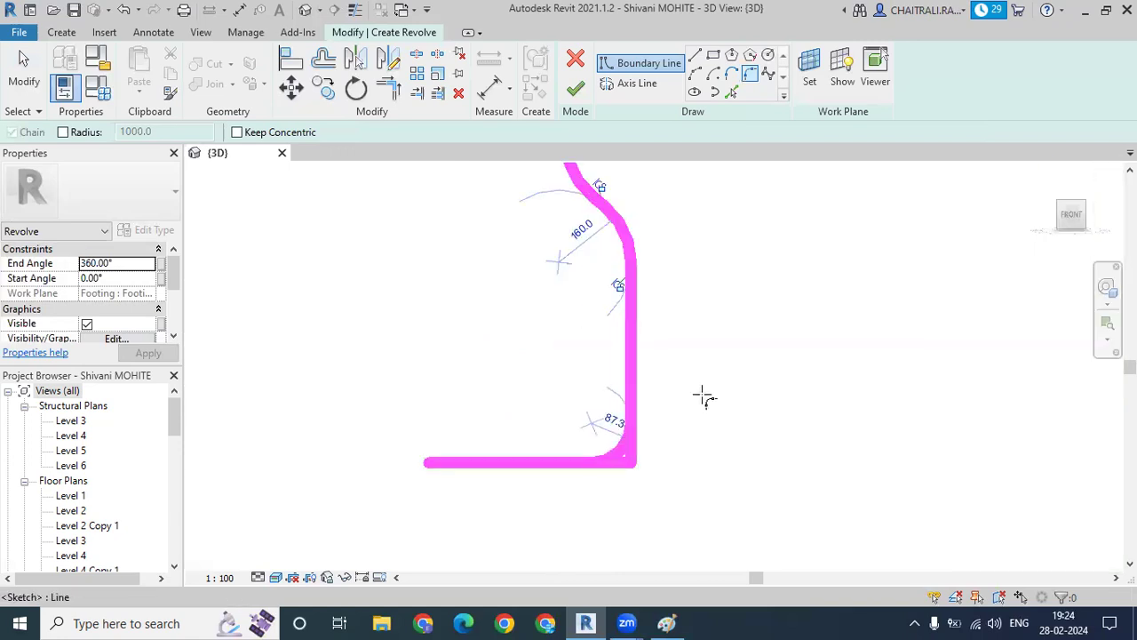
left_click(702, 396)
scroll(706, 395, "up", 2)
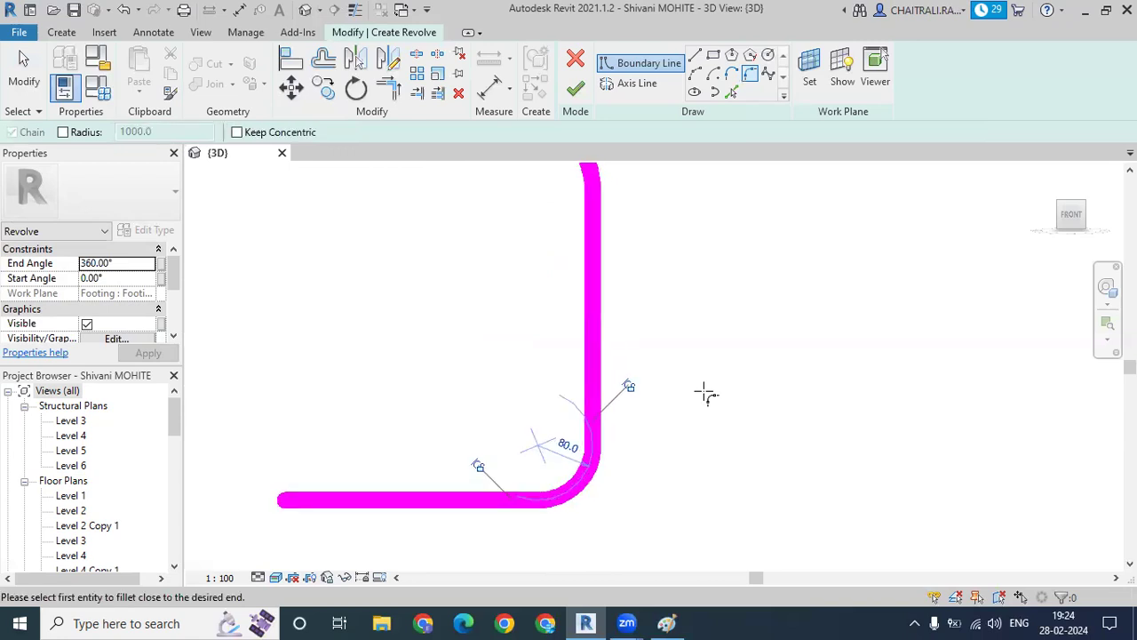
scroll(703, 396, "down", 3)
scroll(705, 388, "down", 2)
Draw a vertical axis line beside the revolve profile.
key("Escape")
key("Escape")
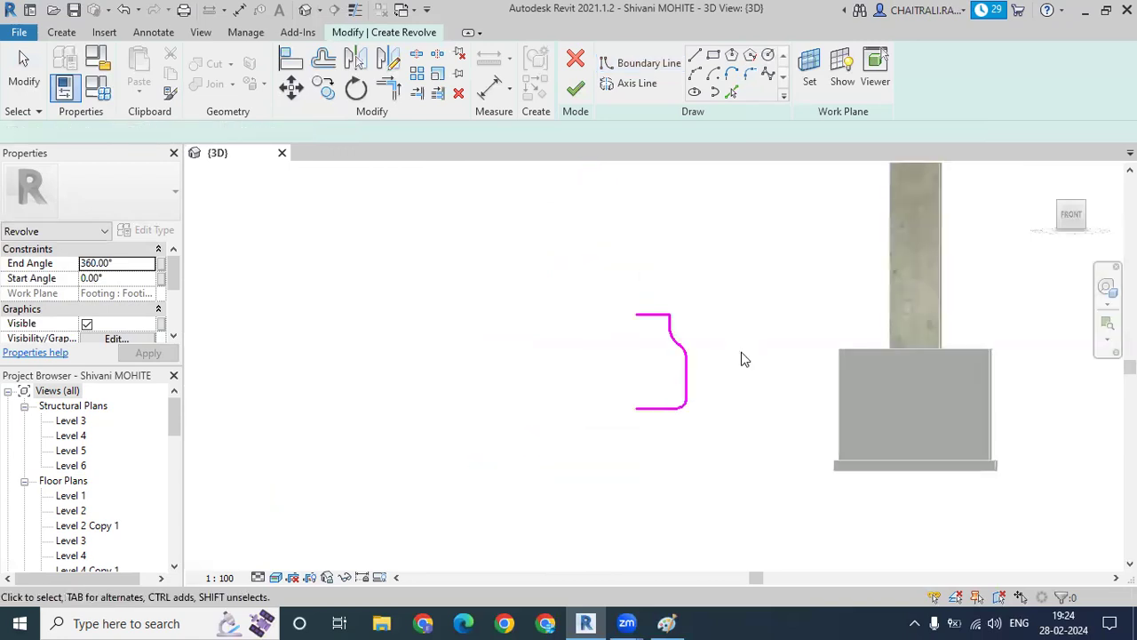
scroll(685, 284, "up", 1)
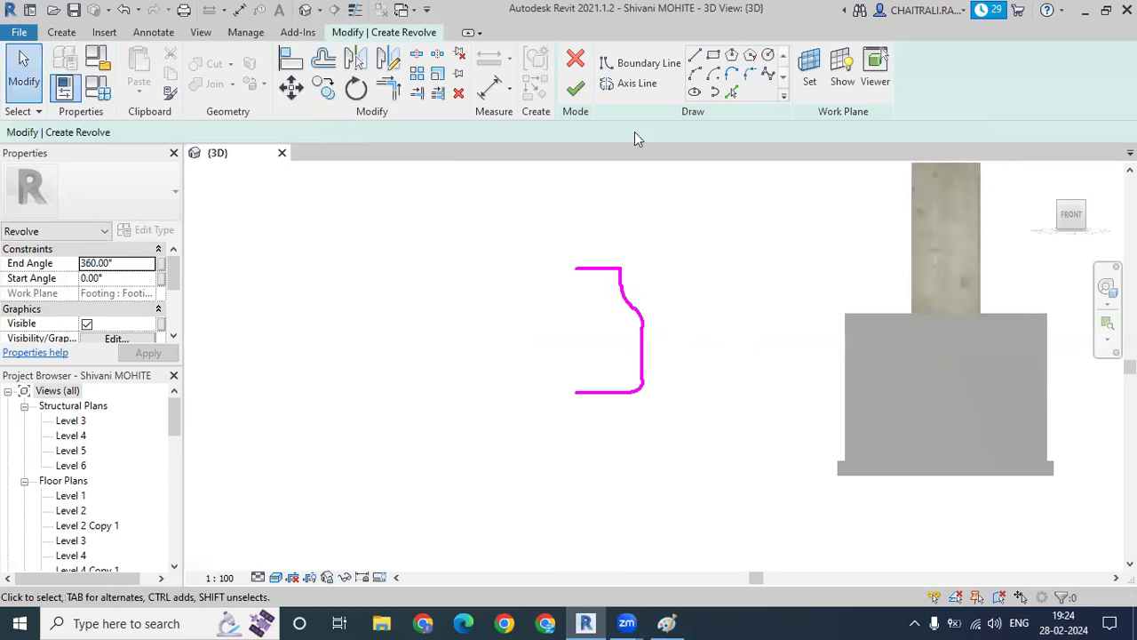
left_click(636, 86)
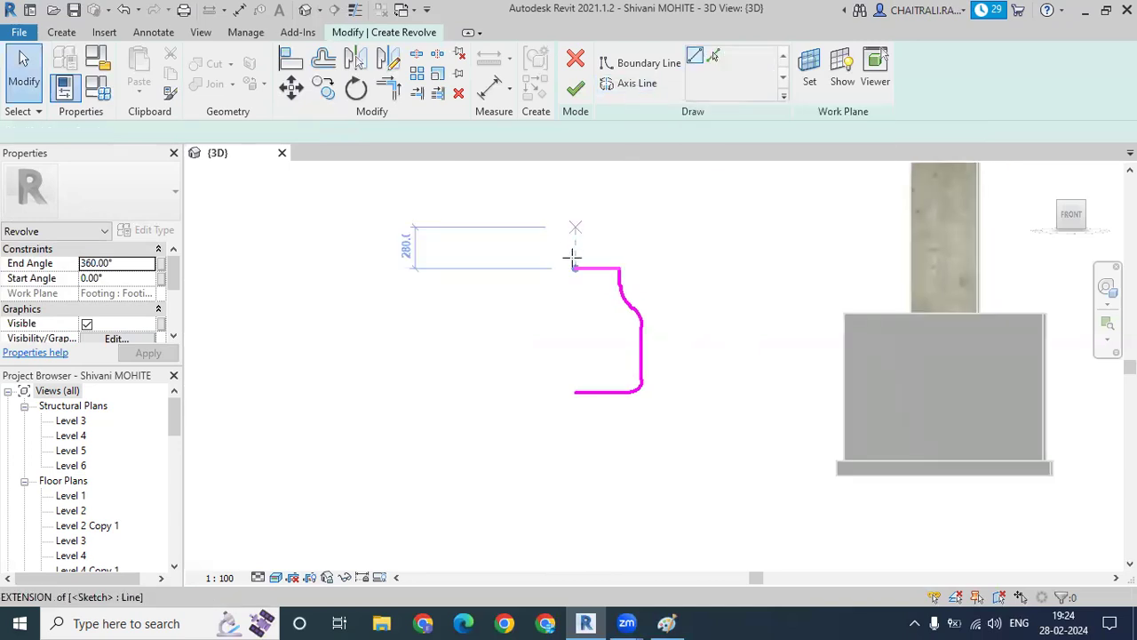
left_click(575, 232)
left_click(575, 393)
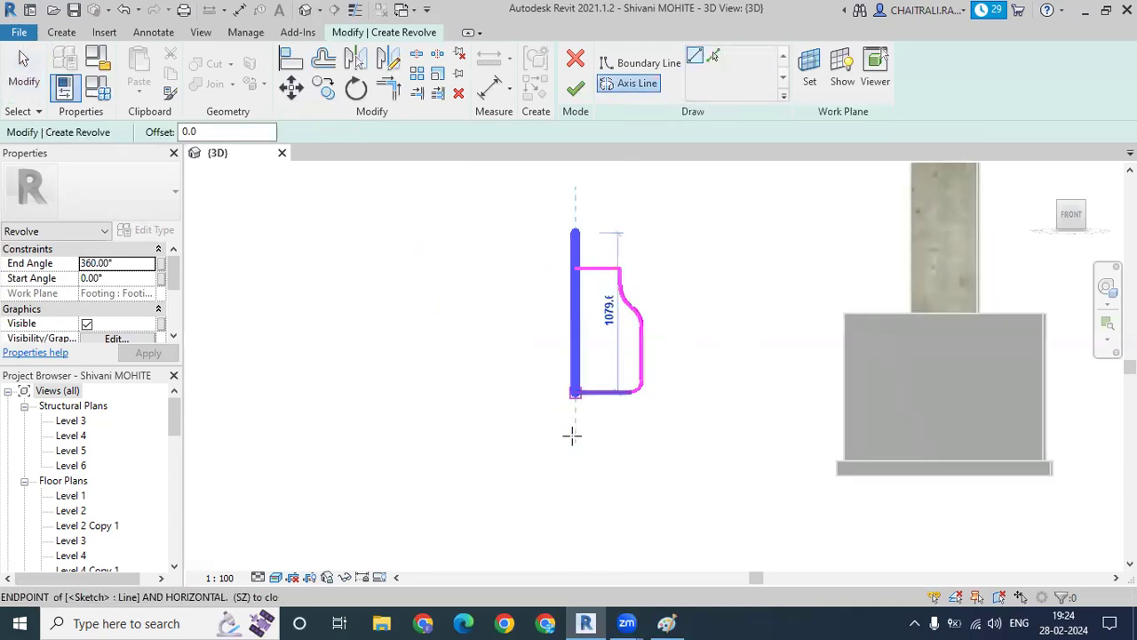
left_click(573, 435)
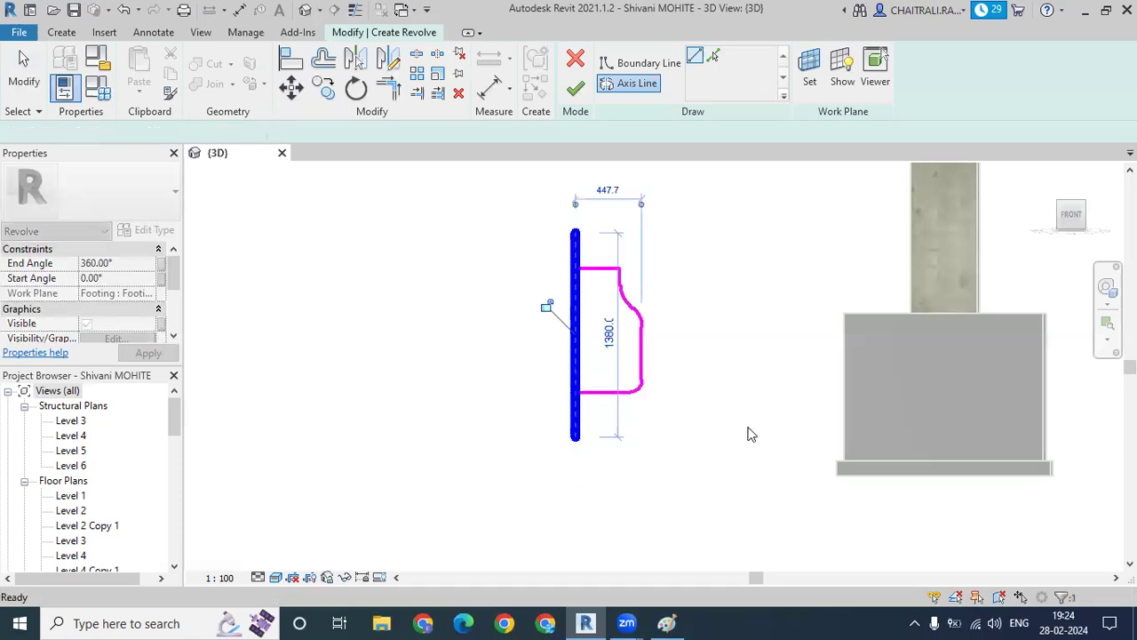
key("Escape")
key("Escape")
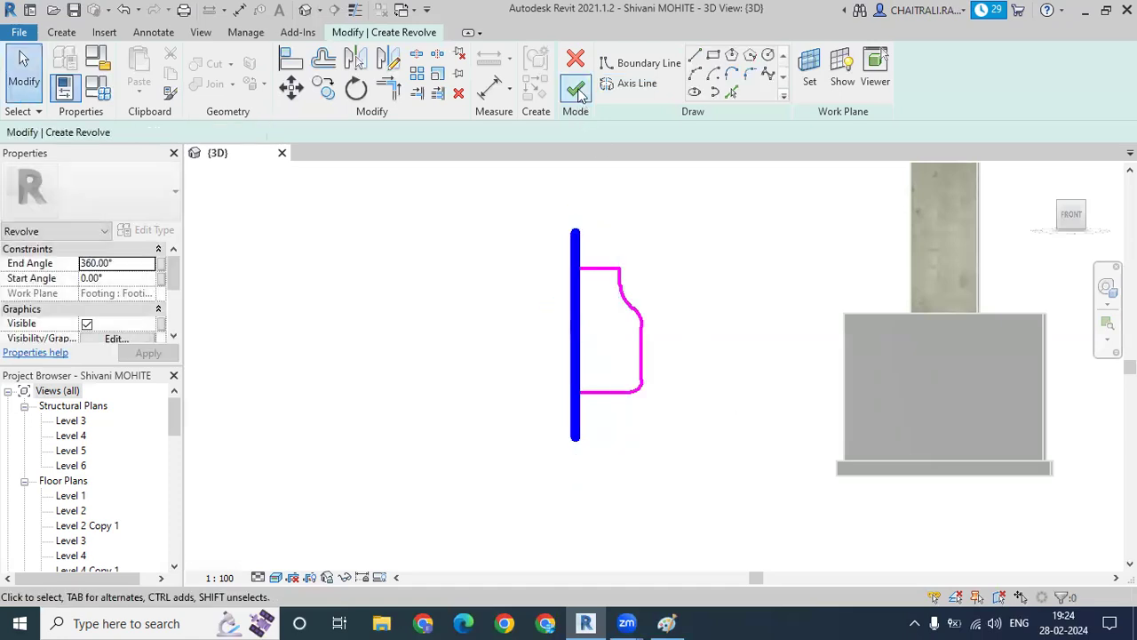
Close the open profile with a vertical boundary line and finish the revolve.
left_click(576, 90)
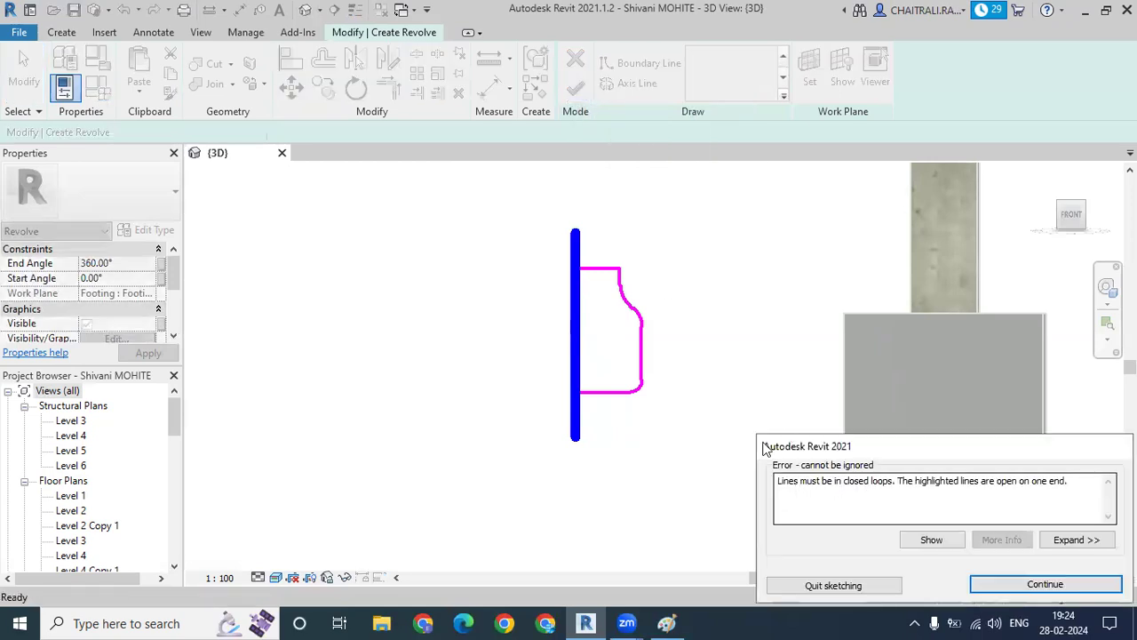
scroll(716, 358, "down", 1)
scroll(689, 331, "up", 2)
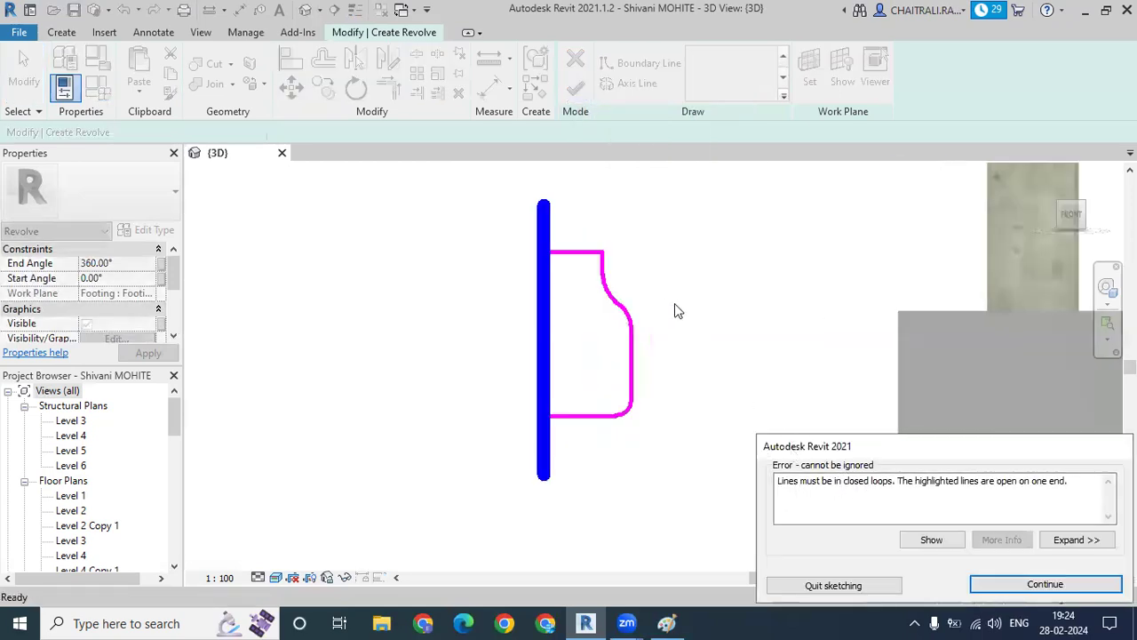
scroll(674, 310, "up", 1)
key("Return")
left_click(659, 64)
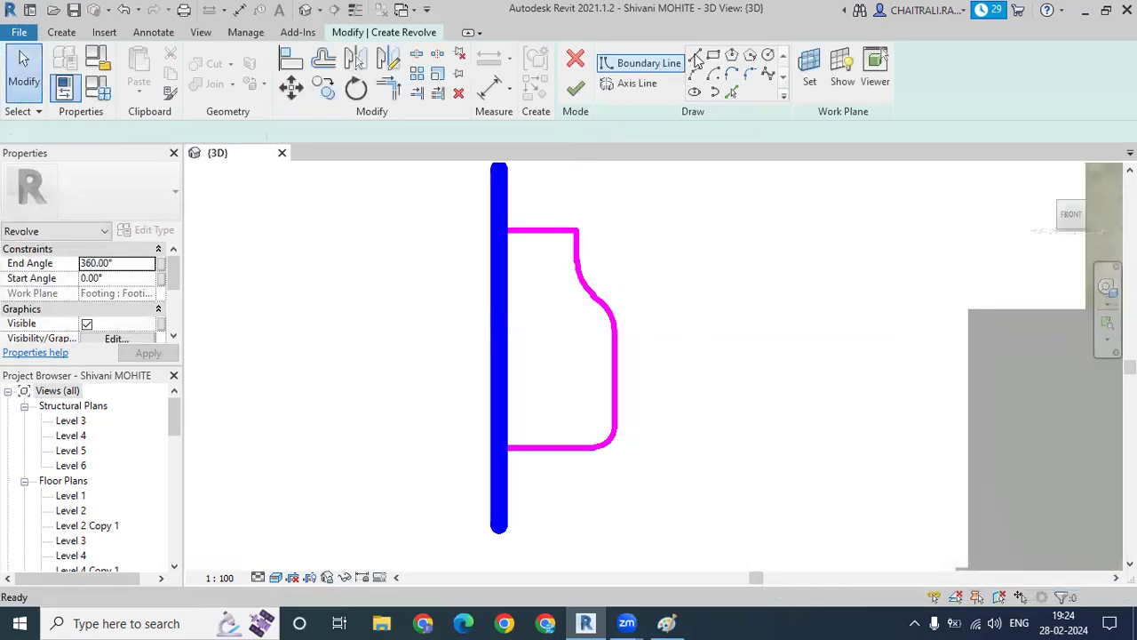
left_click(499, 231)
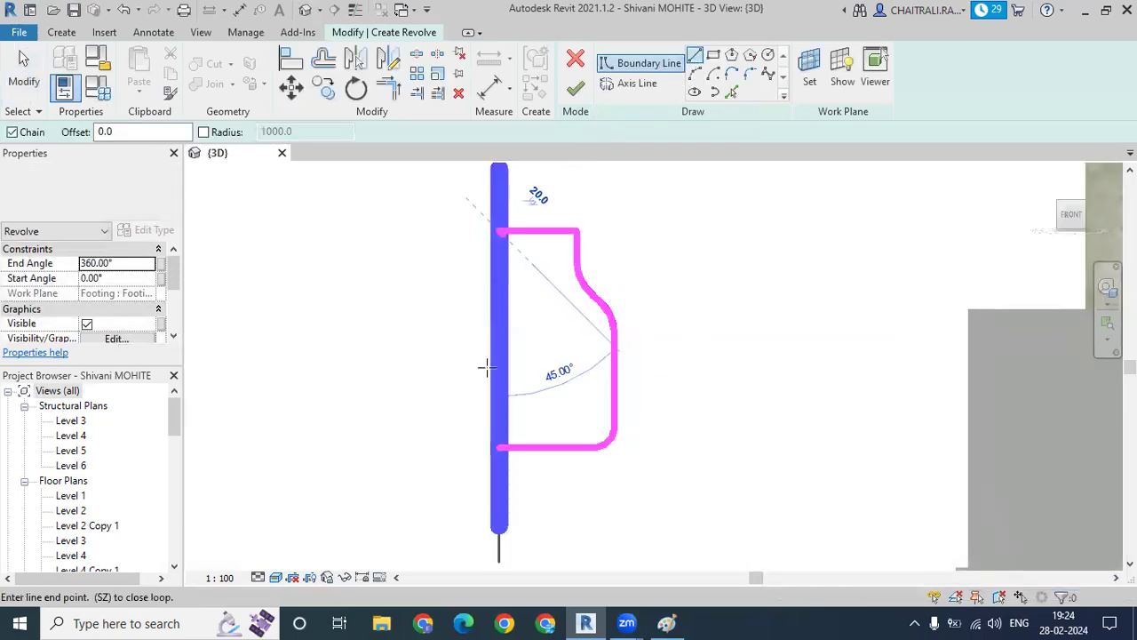
left_click(499, 451)
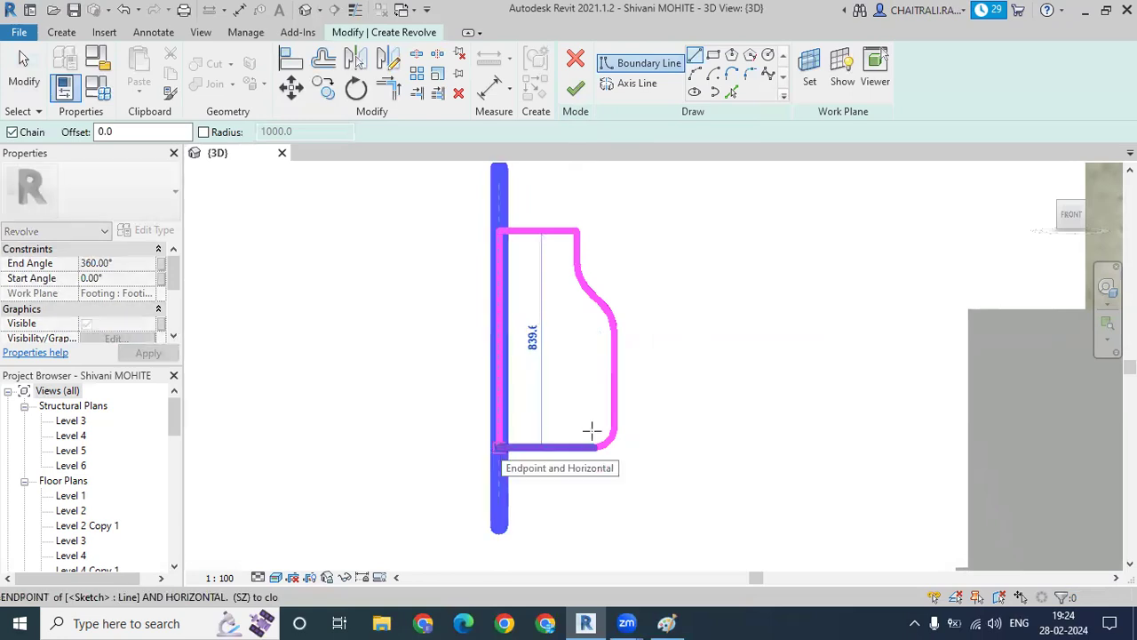
left_click(575, 89)
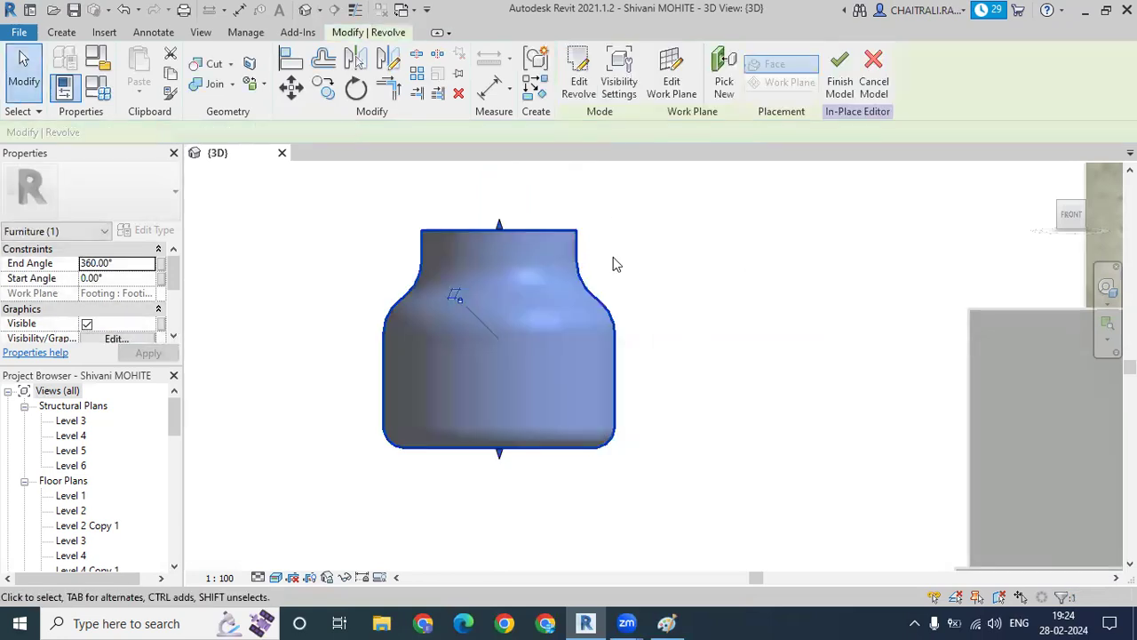
View the whole building in 3D and tilt around the new revolved shape.
scroll(613, 257, "down", 2)
scroll(619, 265, "down", 2)
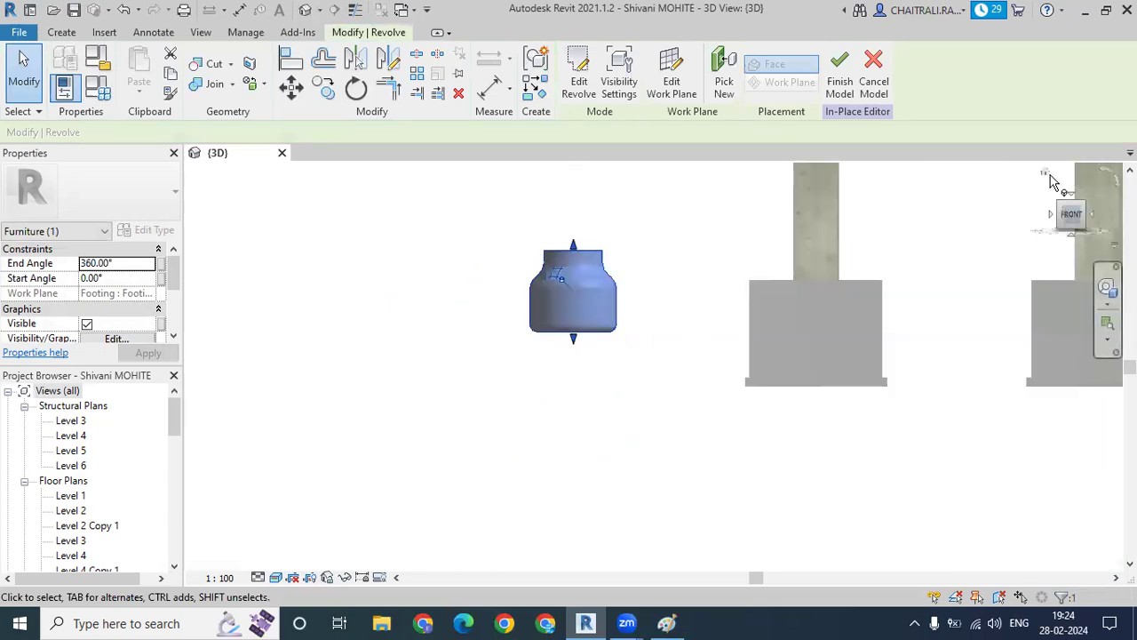
left_click(1046, 173)
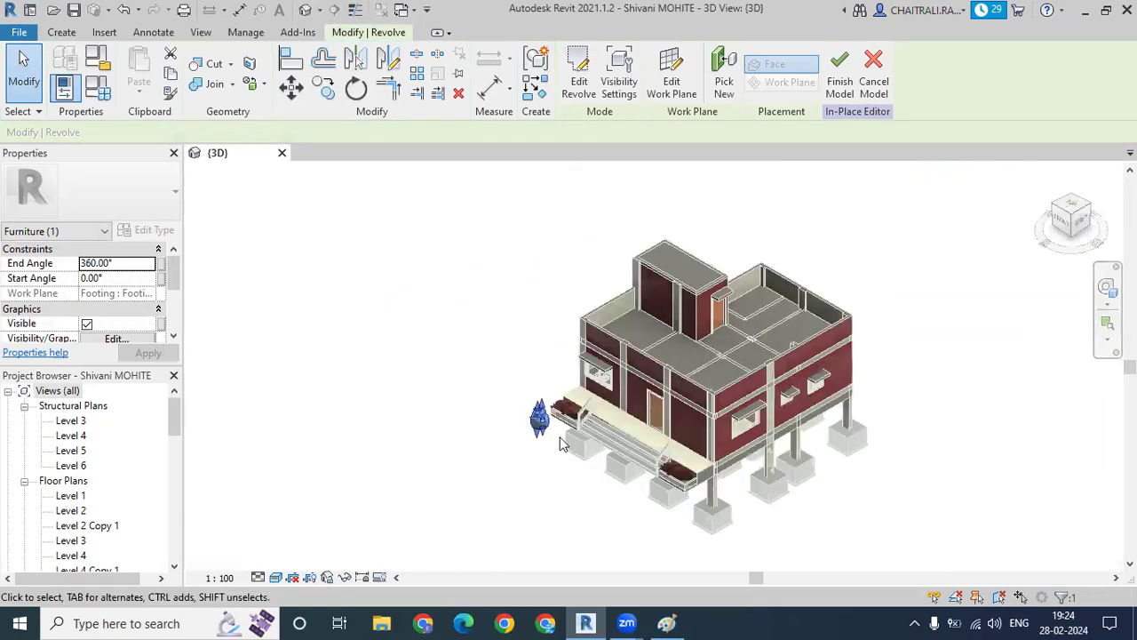
scroll(529, 398, "up", 5)
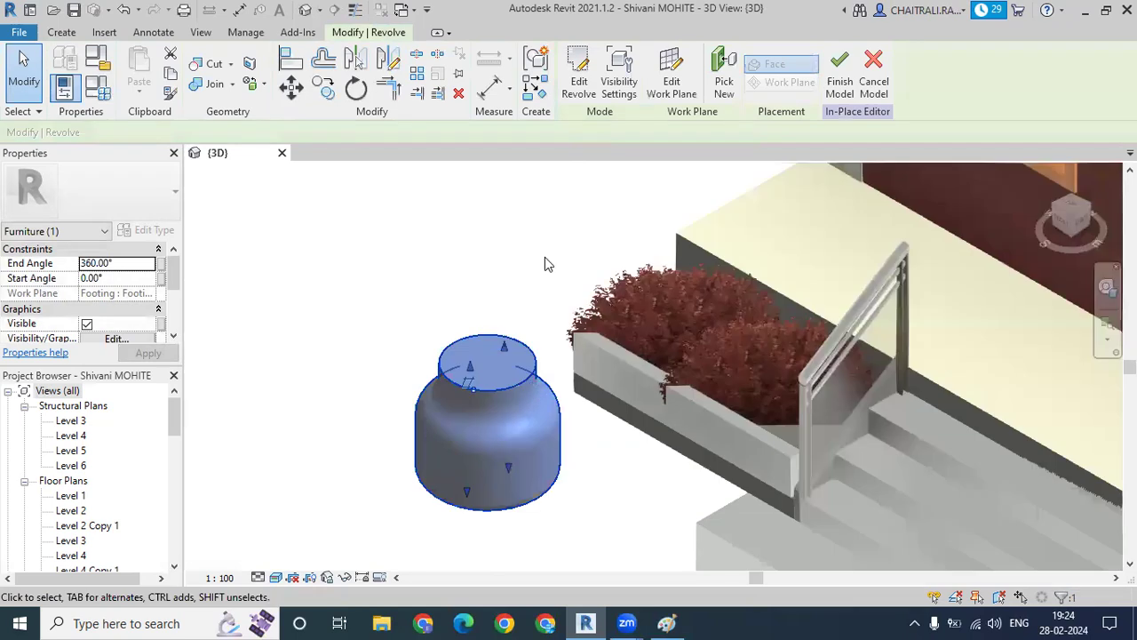
key("Escape")
scroll(508, 348, "down", 2)
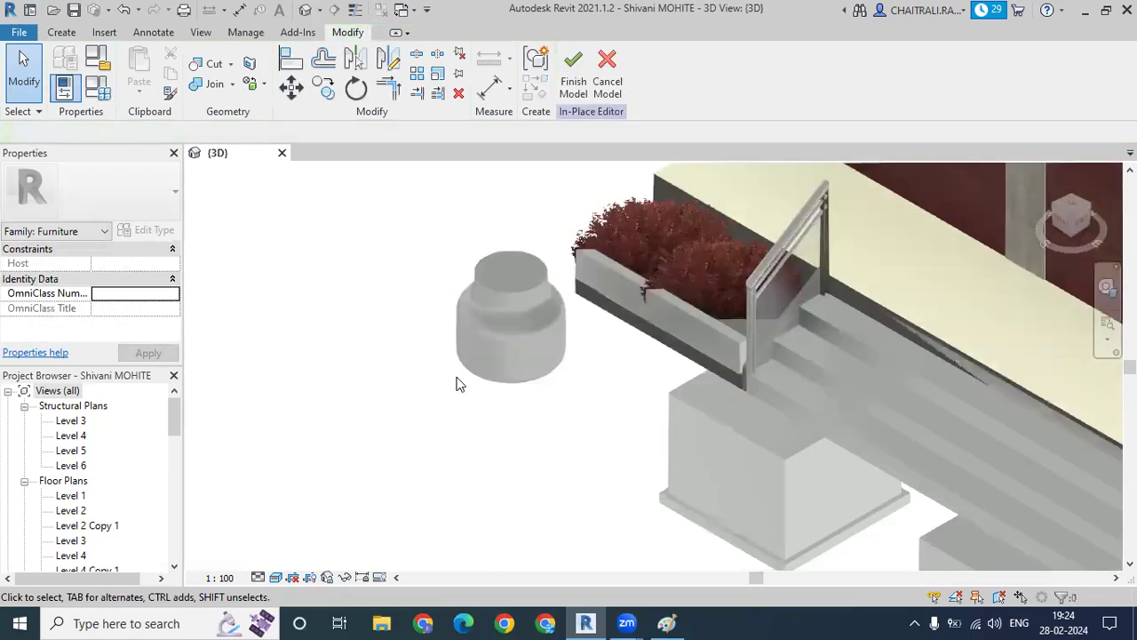
middle_click_drag(545, 367, 544, 310, "shift")
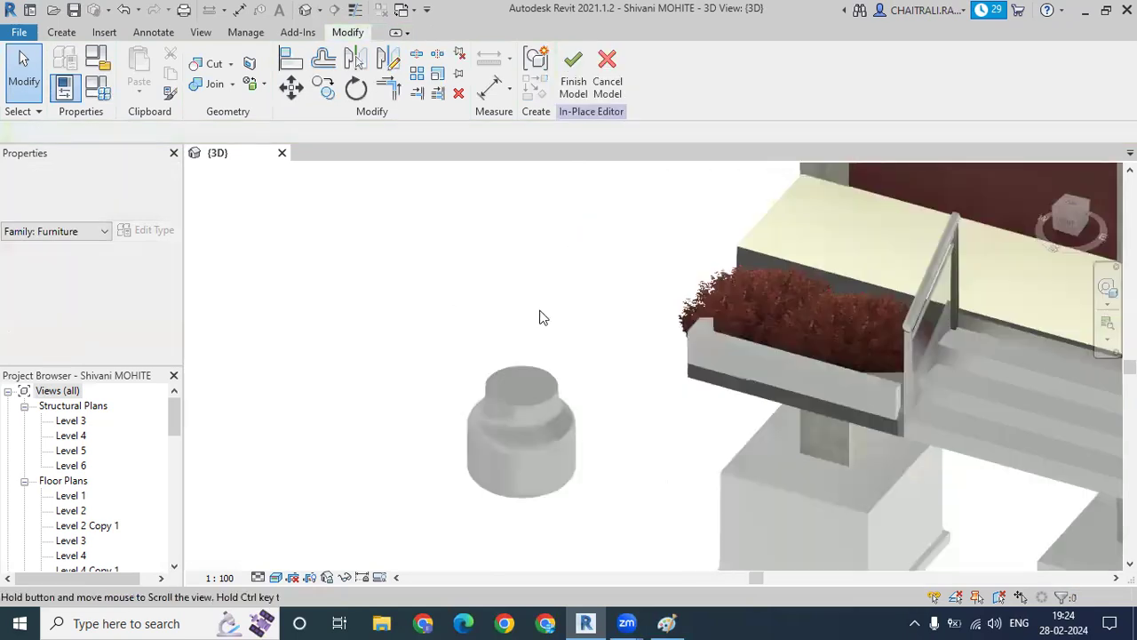
scroll(584, 320, "up", 3)
Drag the revolve's top face upward, then reselect it and reopen its profile sketch.
left_click(605, 300)
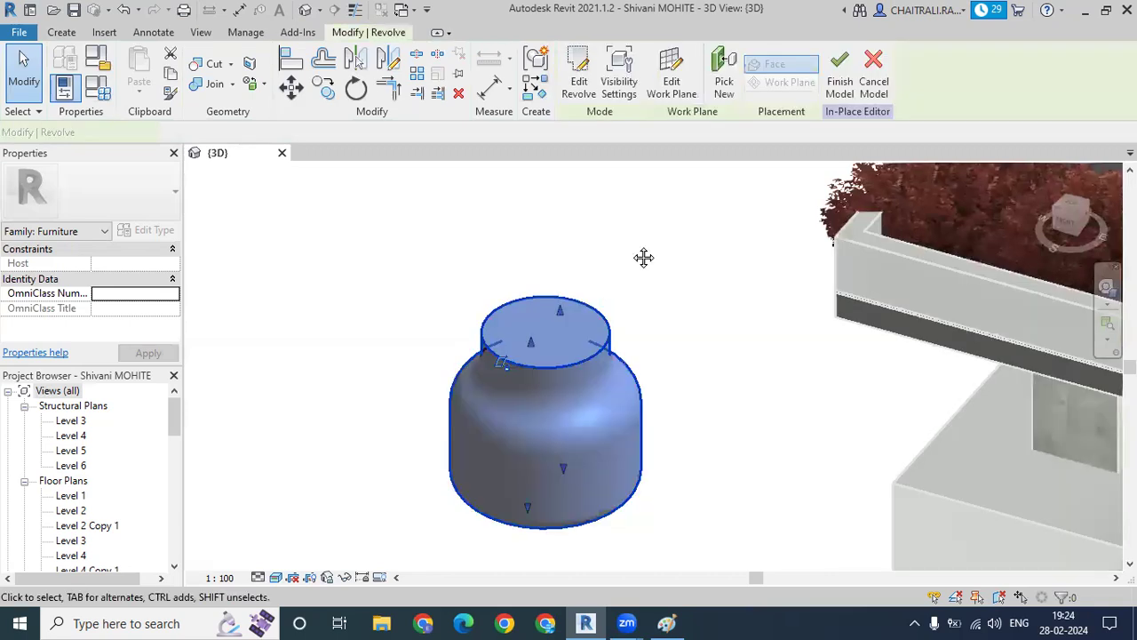
middle_click_drag(565, 285, 602, 261)
left_click_drag(600, 267, 600, 197)
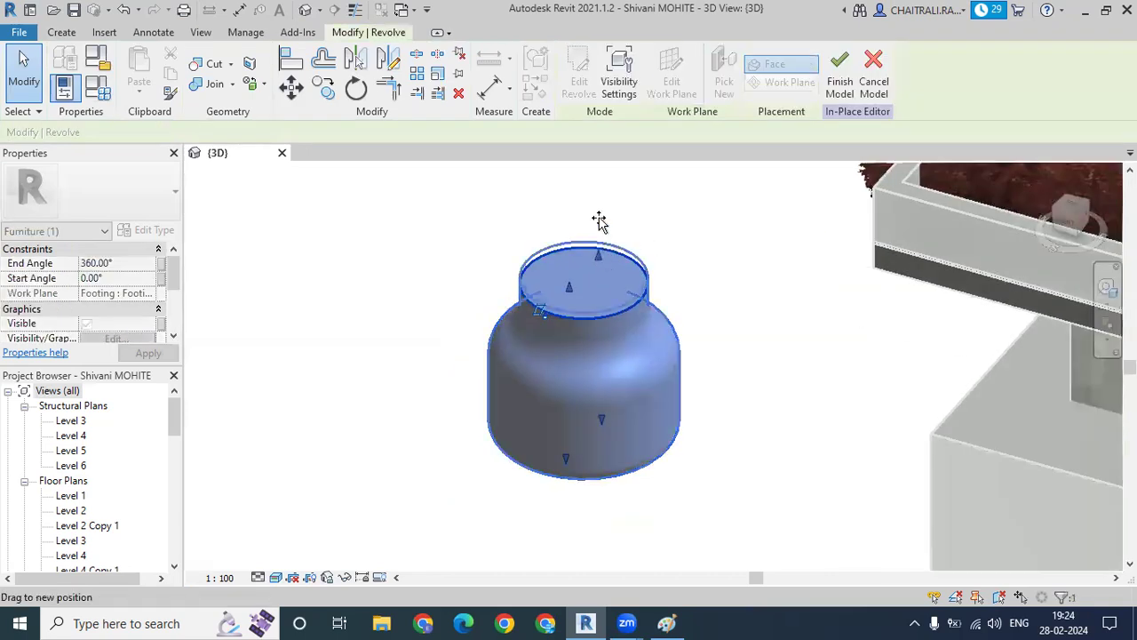
left_click(672, 294)
mouse_move(673, 294)
middle_mouse_down("shift")
mouse_move(684, 284)
mouse_move(685, 198)
mouse_move(714, 115)
mouse_move(693, 235)
mouse_move(648, 307)
mouse_move(634, 270)
middle_mouse_up("shift")
left_click(607, 241)
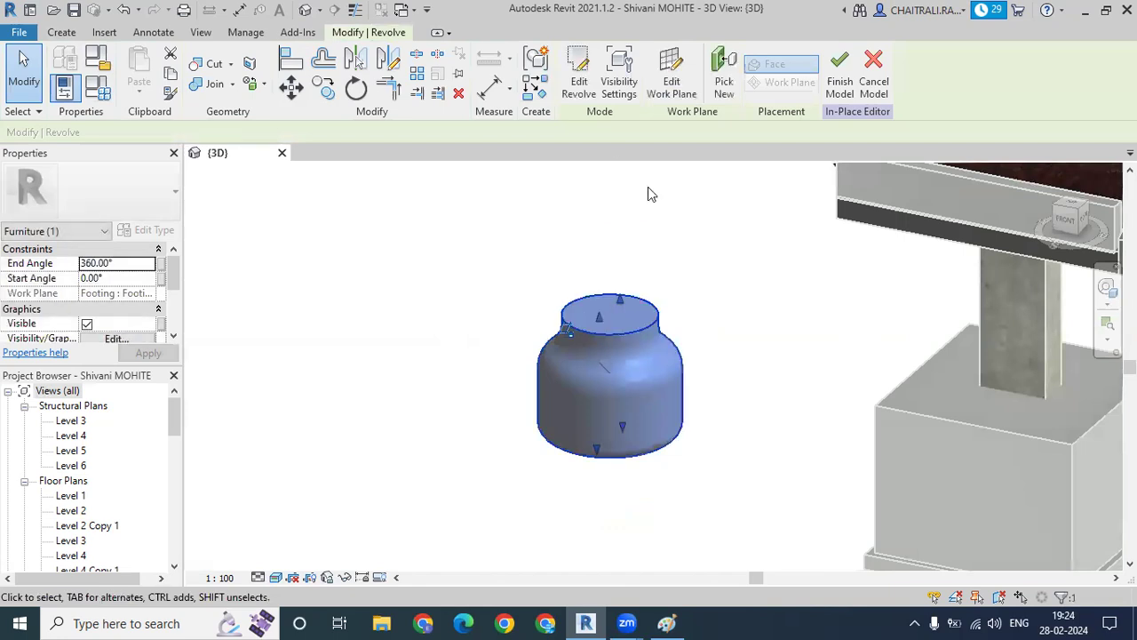
left_click(580, 88)
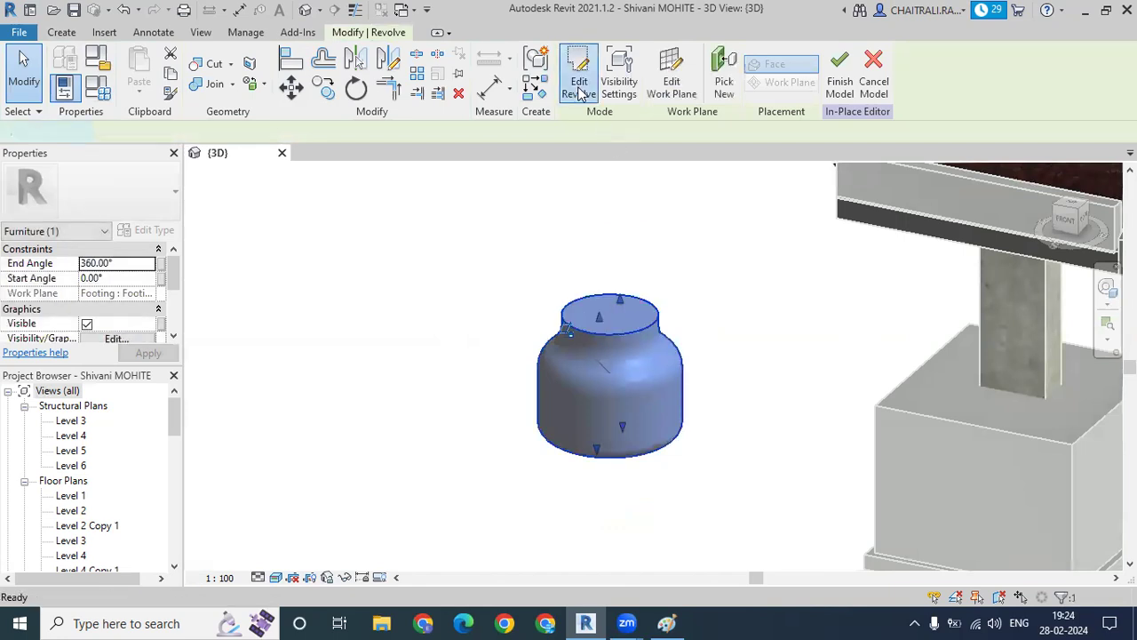
Face the sketch from the front and set up a copying Offset with a 50 distance.
left_click(1071, 218)
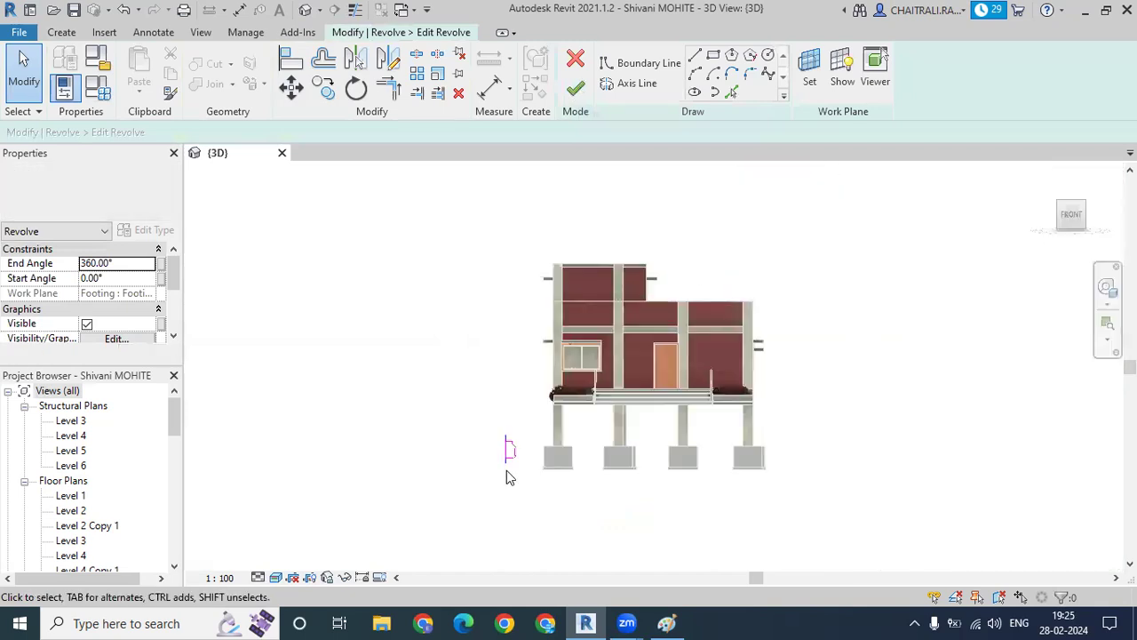
scroll(509, 444, "up", 2)
scroll(515, 433, "up", 3)
scroll(518, 432, "up", 2)
scroll(622, 353, "up", 2)
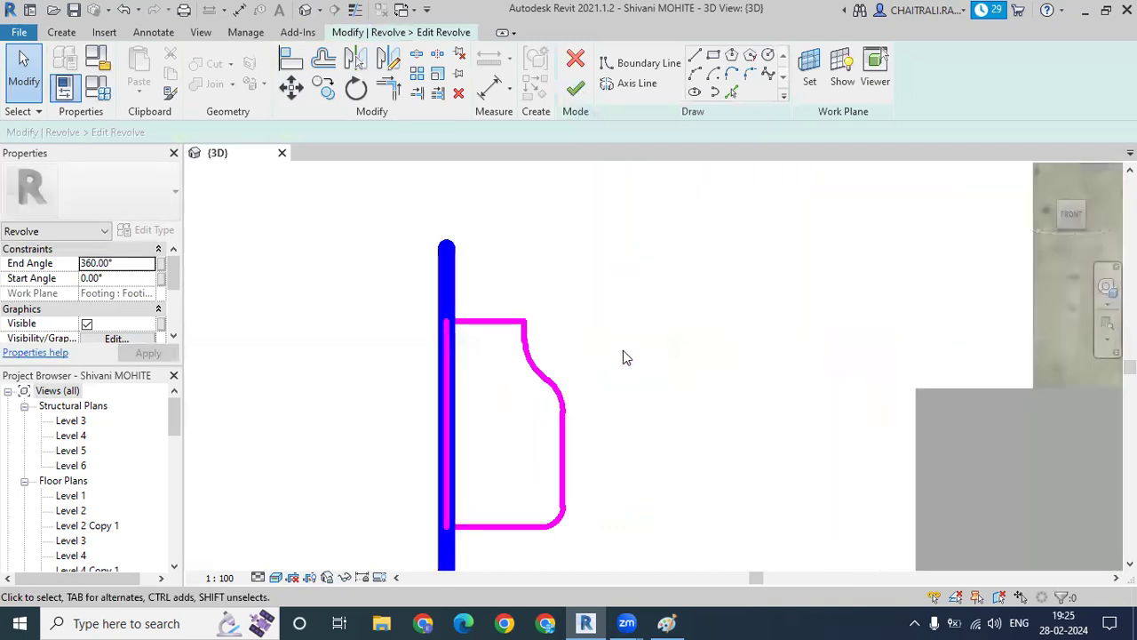
scroll(619, 319, "up", 1)
scroll(489, 305, "up", 1)
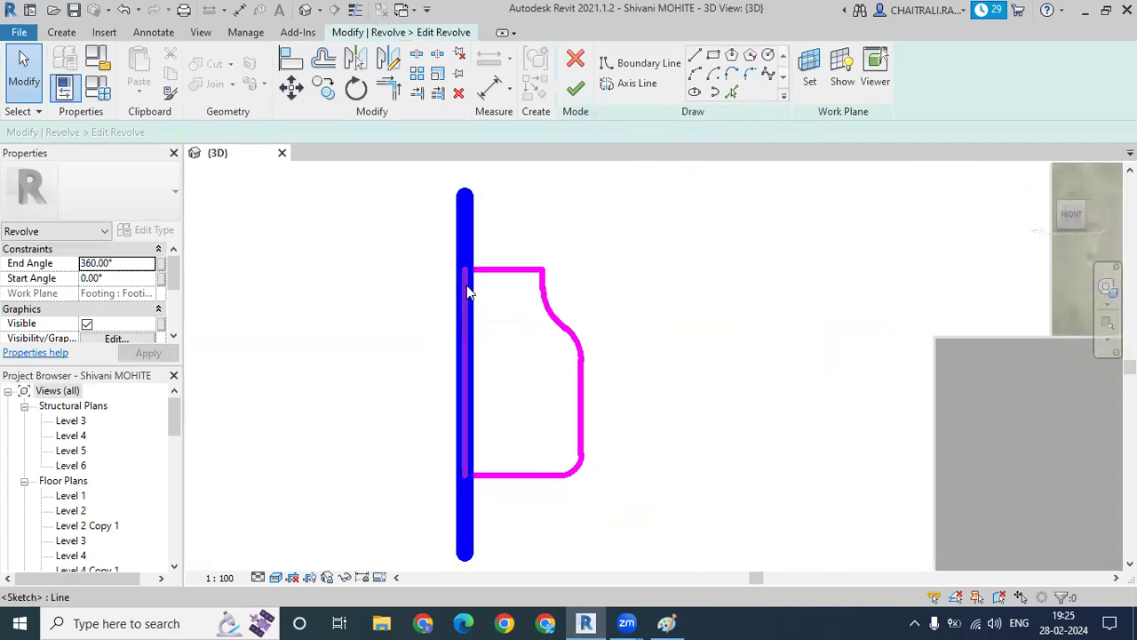
scroll(594, 268, "down", 1)
scroll(595, 268, "up", 1)
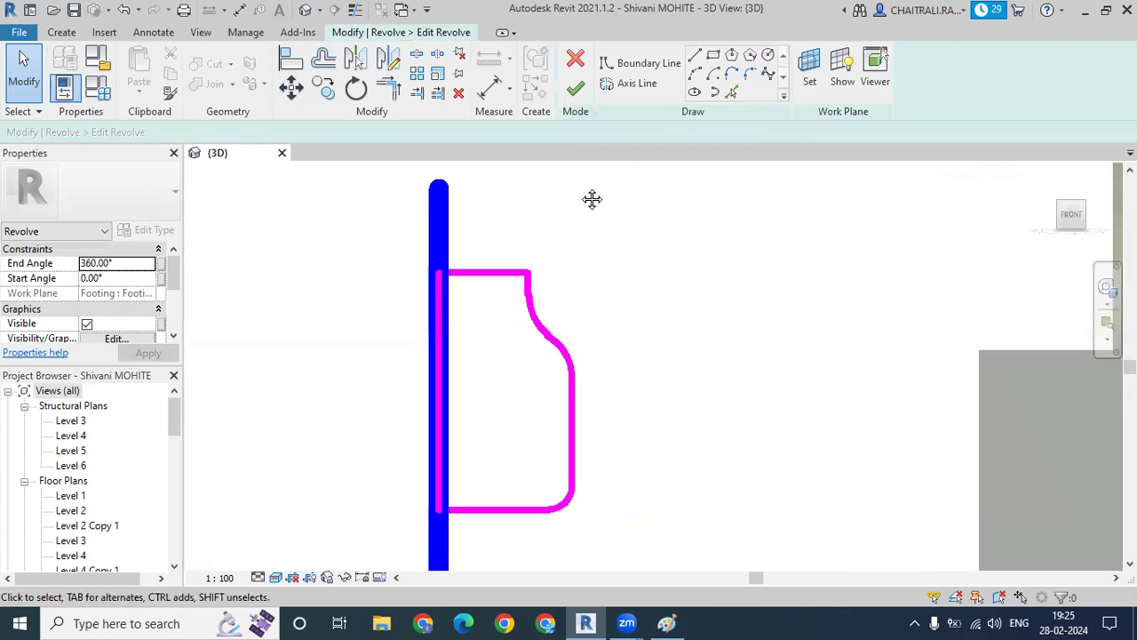
scroll(592, 198, "up", 1)
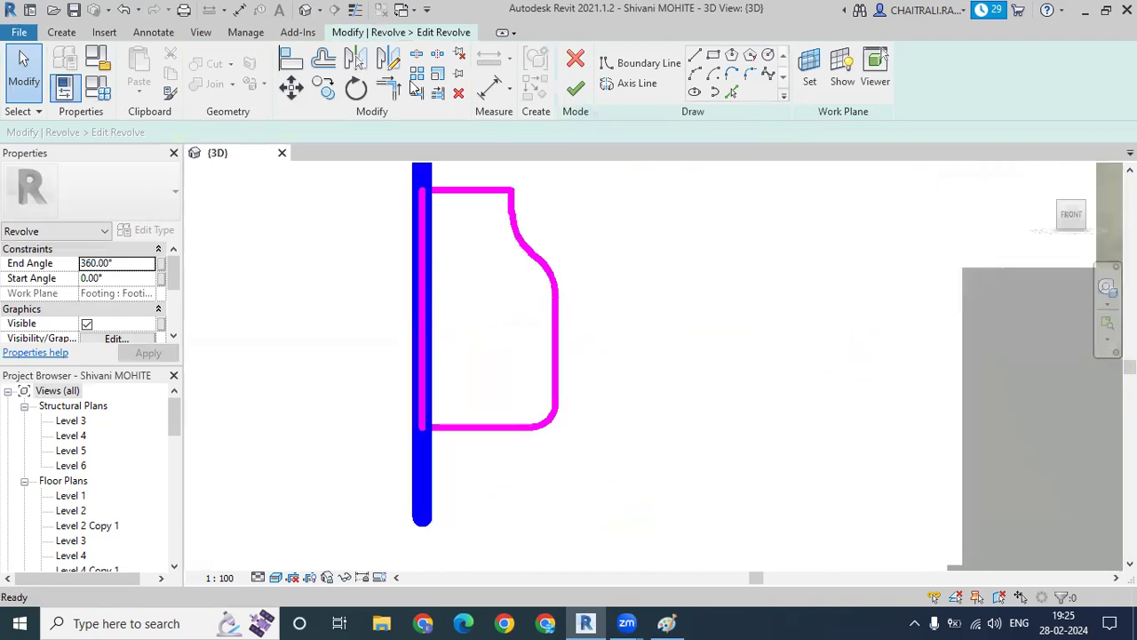
left_click(330, 63)
left_click_drag(394, 132, 327, 133)
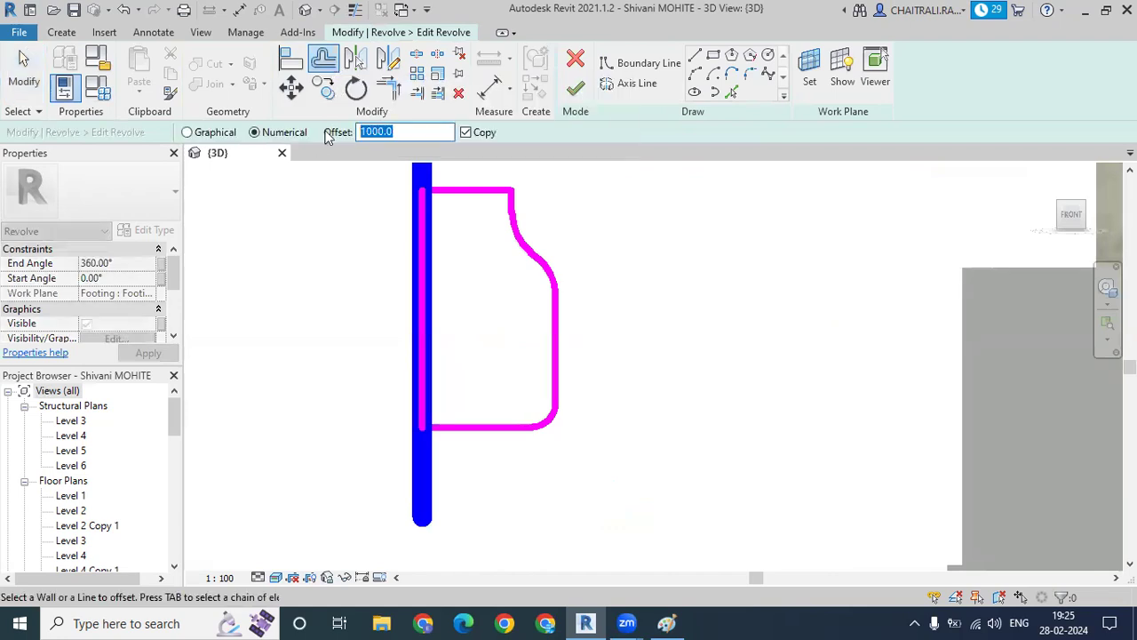
type("10.0")
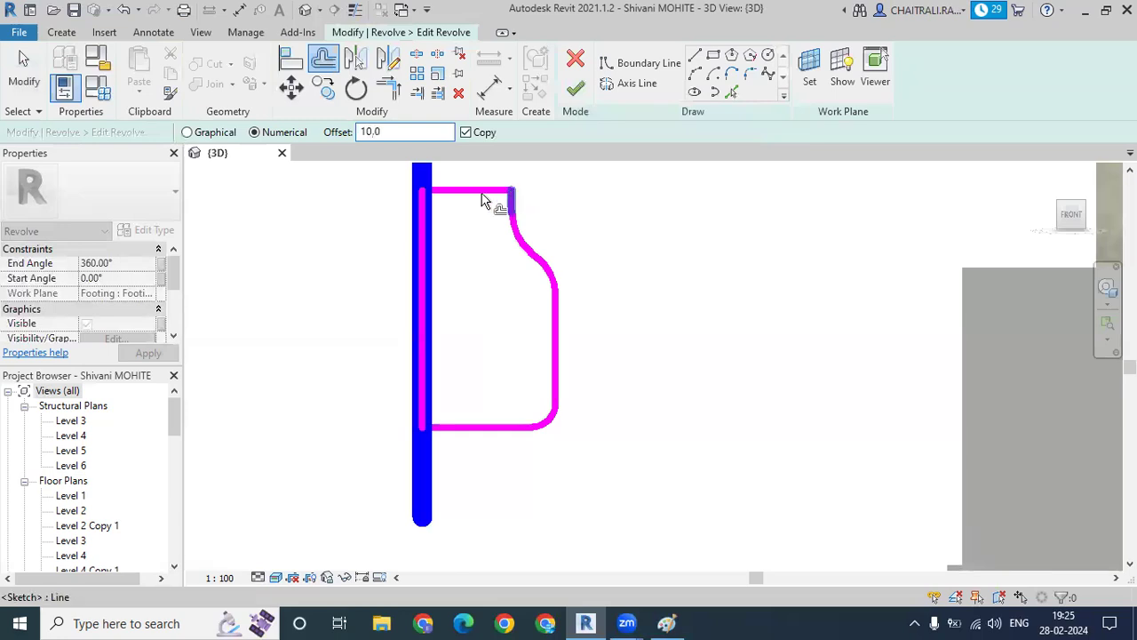
scroll(459, 206, "down", 1)
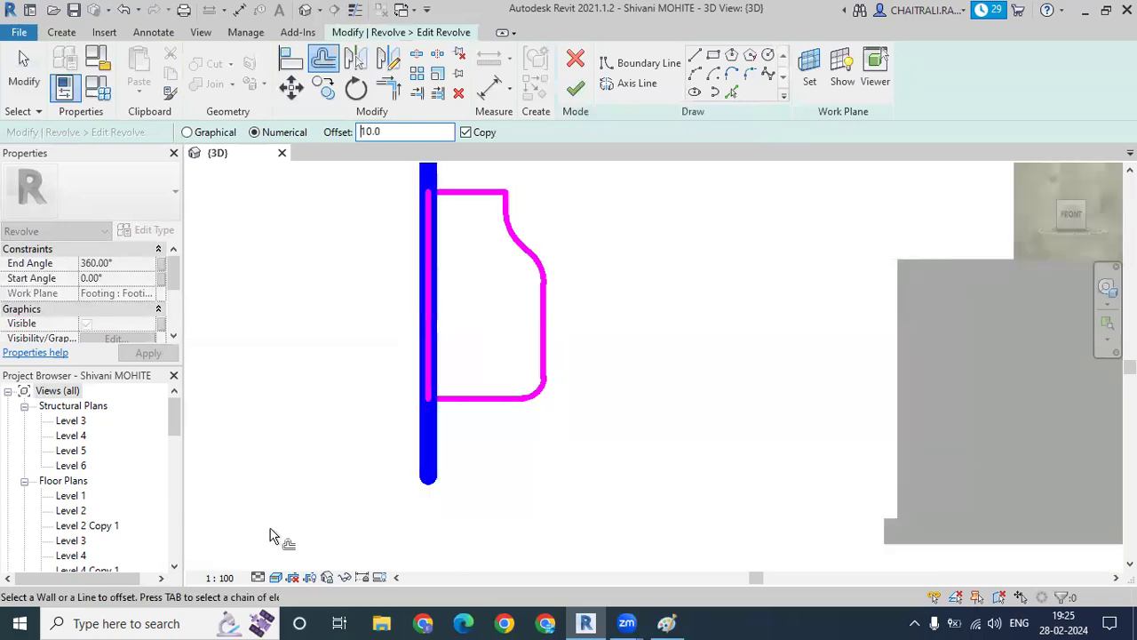
left_click(220, 577)
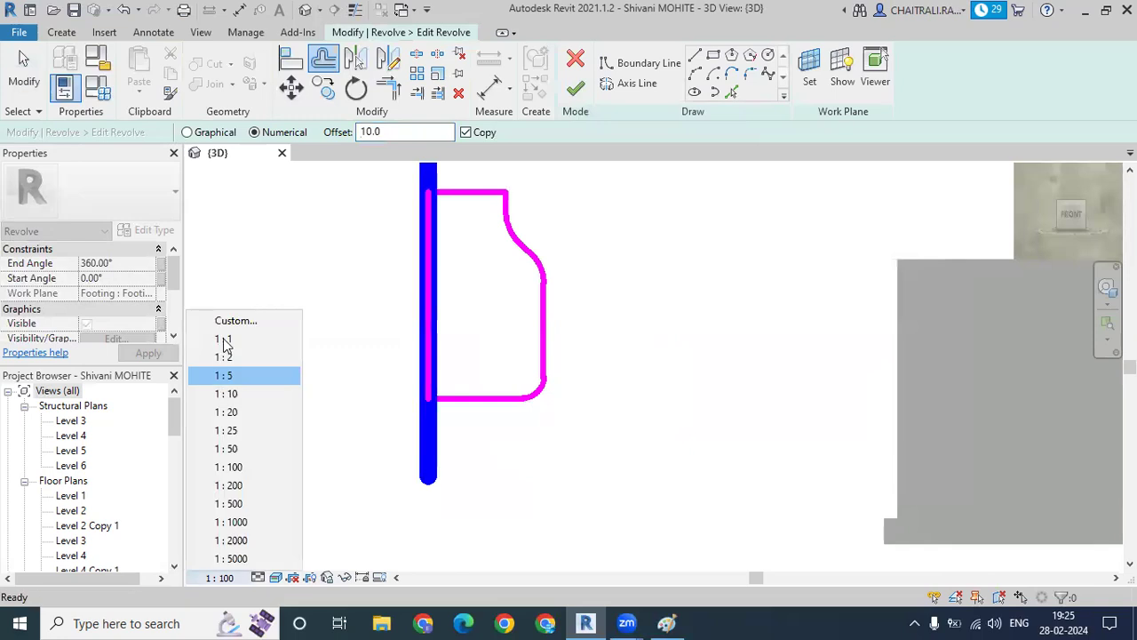
key("Escape")
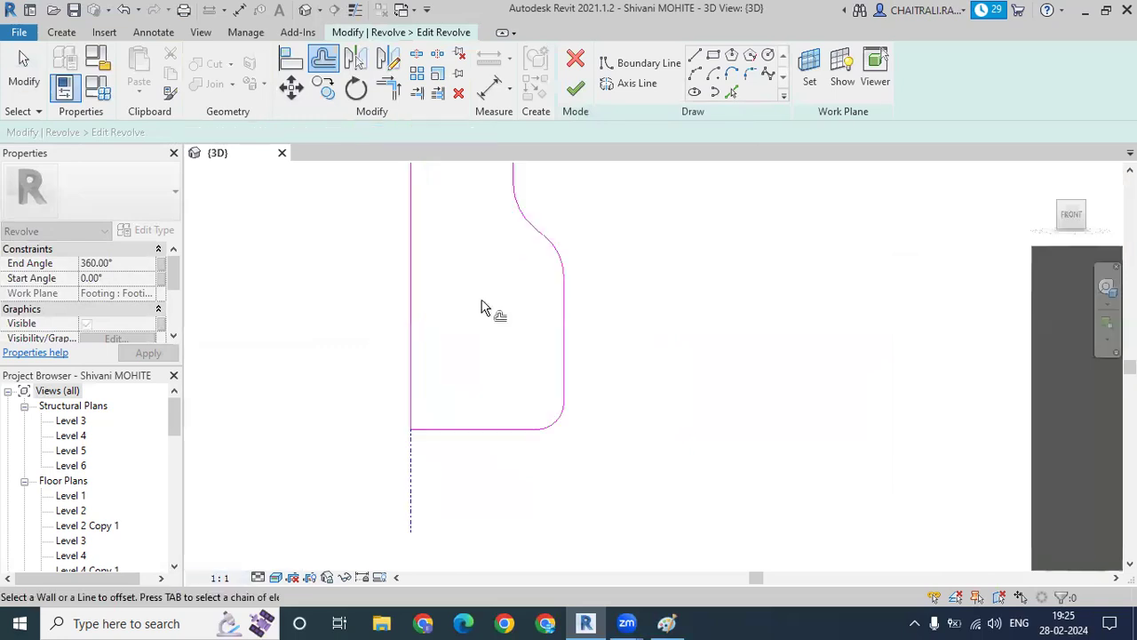
scroll(474, 292, "up", 2)
scroll(462, 271, "up", 1)
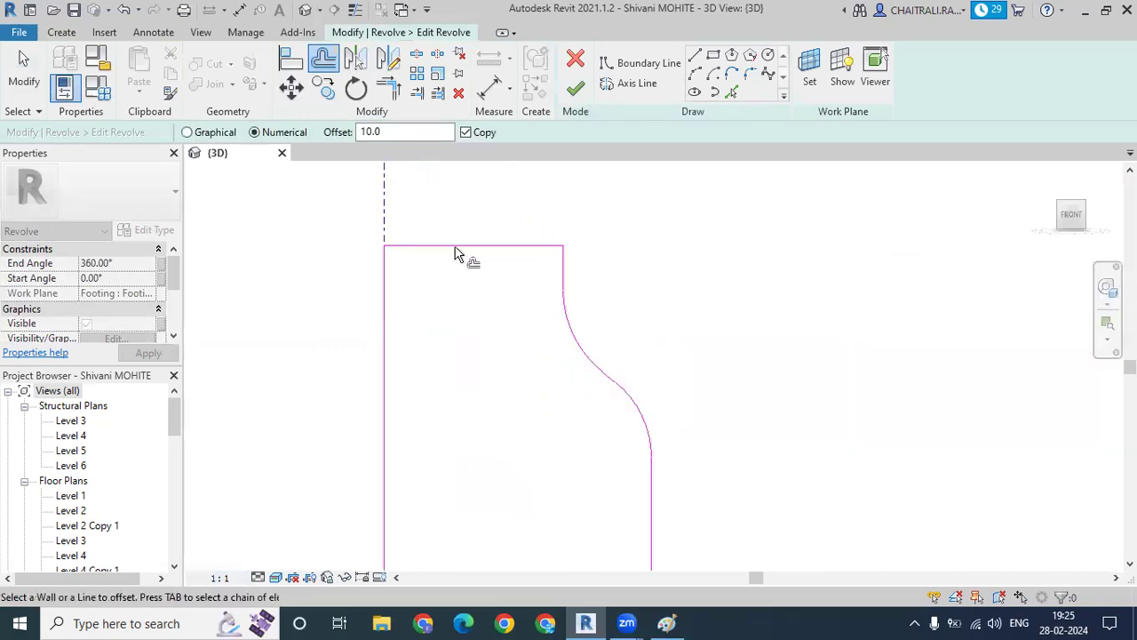
left_click(311, 137)
type("5")
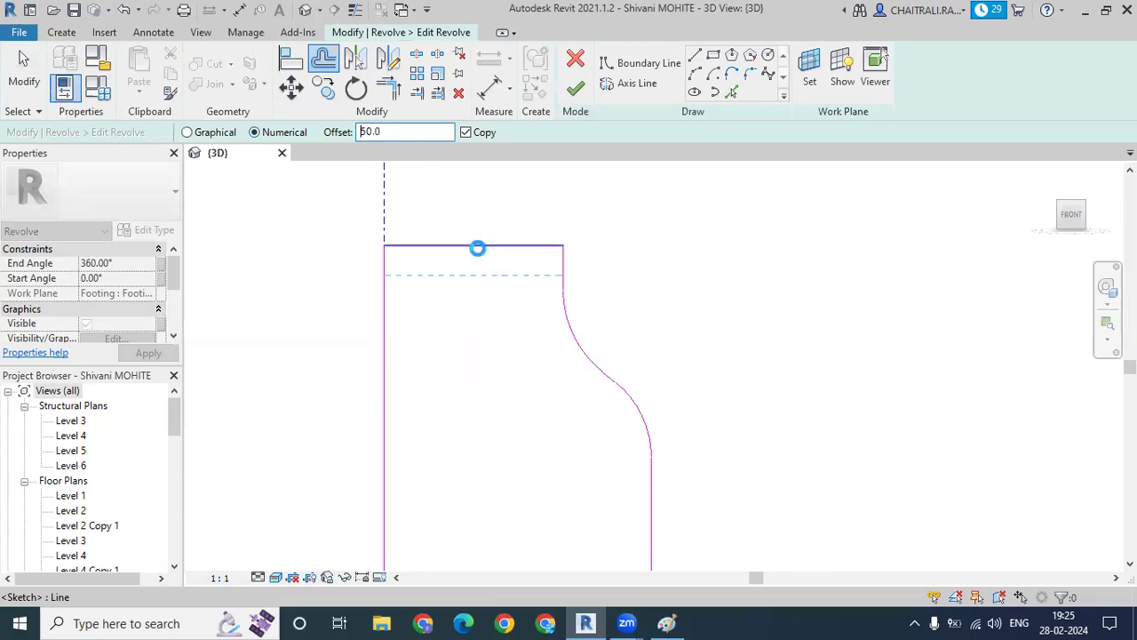
Offset the top line, upper side line and upper curve 50 inward.
left_click(569, 329)
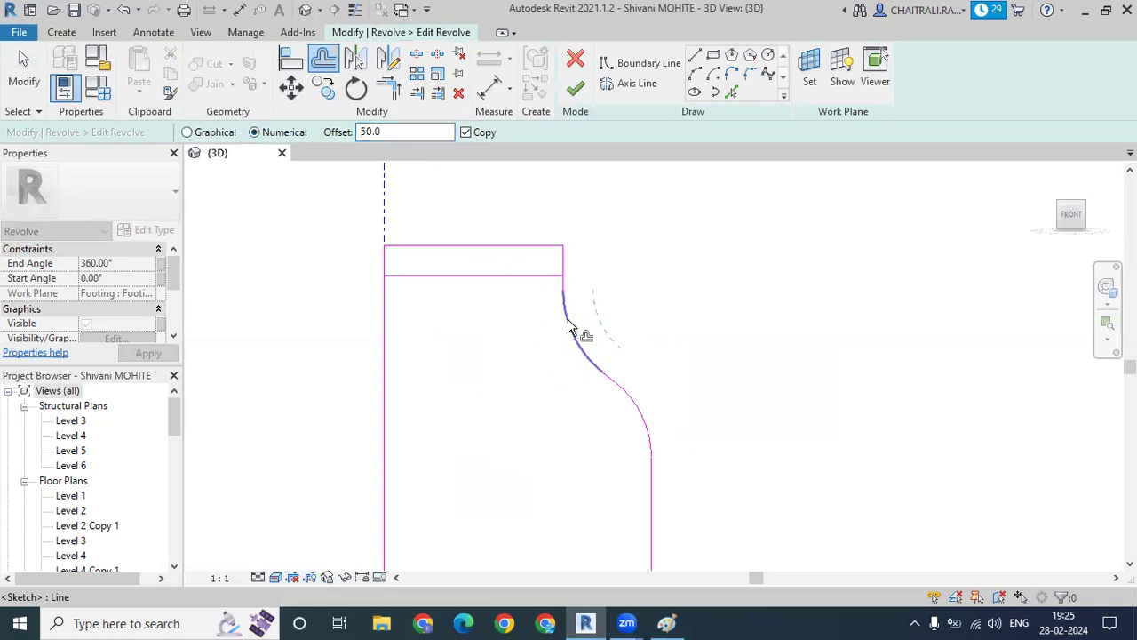
scroll(569, 300, "down", 2)
scroll(569, 299, "up", 3)
scroll(568, 298, "up", 2)
left_click(560, 276)
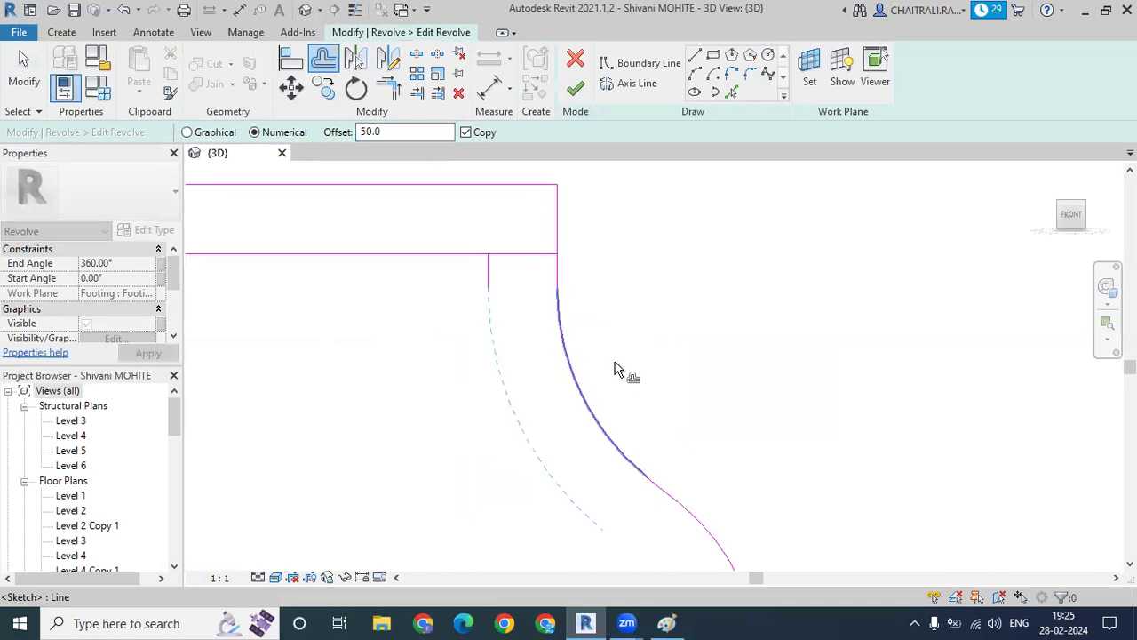
left_click(616, 371)
scroll(616, 370, "down", 2)
scroll(632, 360, "down", 1)
scroll(647, 347, "down", 1)
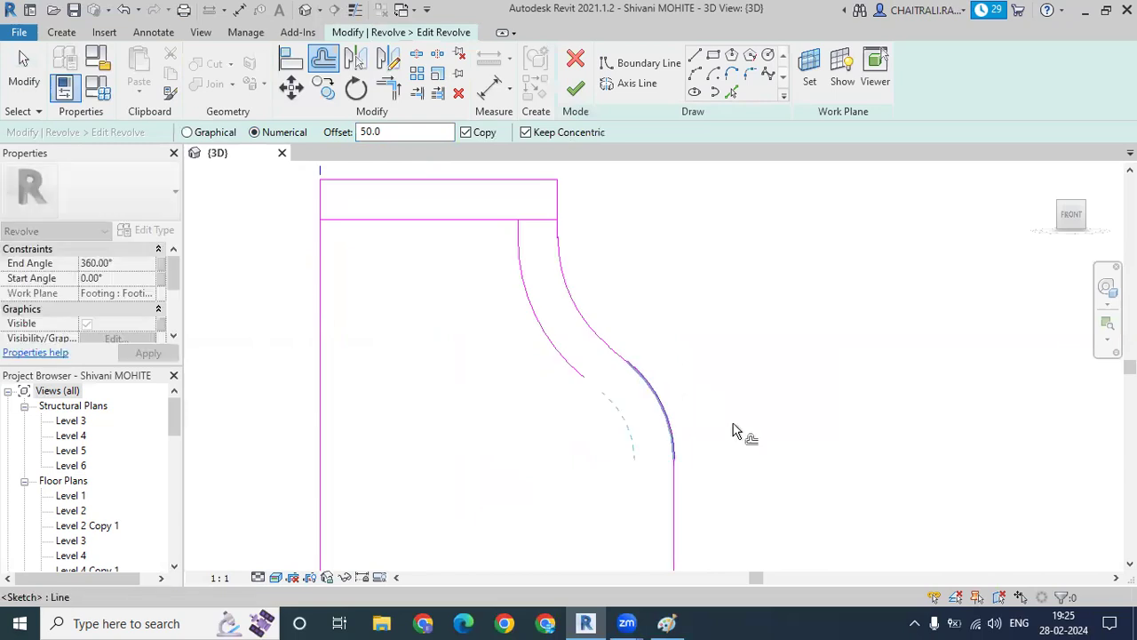
Offset the lower curve, side line and bottom line 50 inward.
middle_click_drag(764, 447, 725, 326)
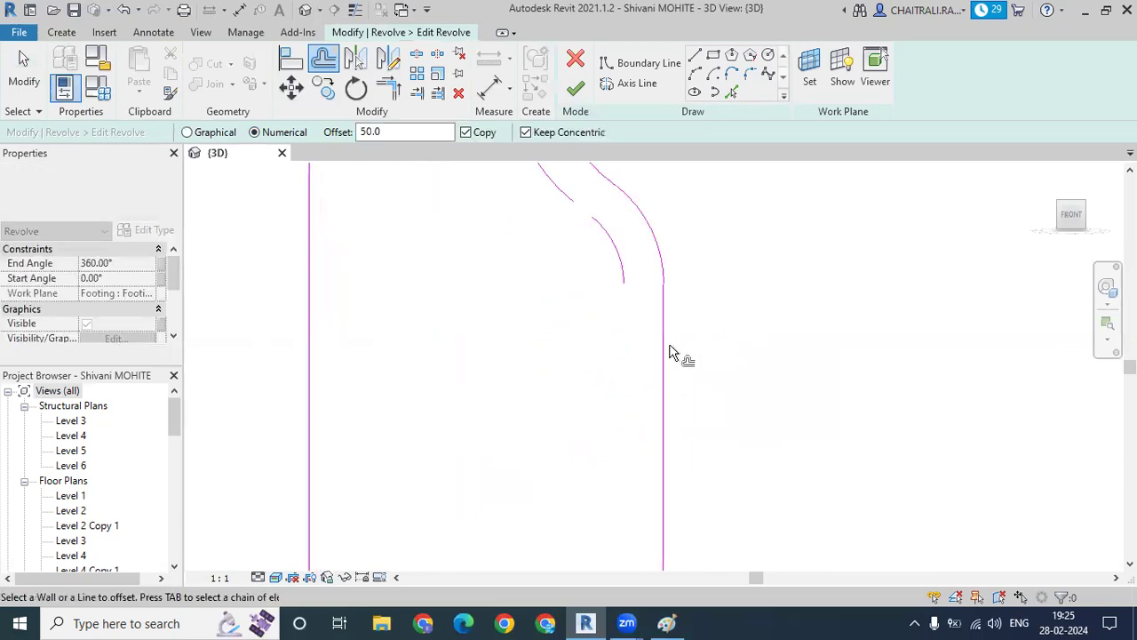
left_click(643, 252)
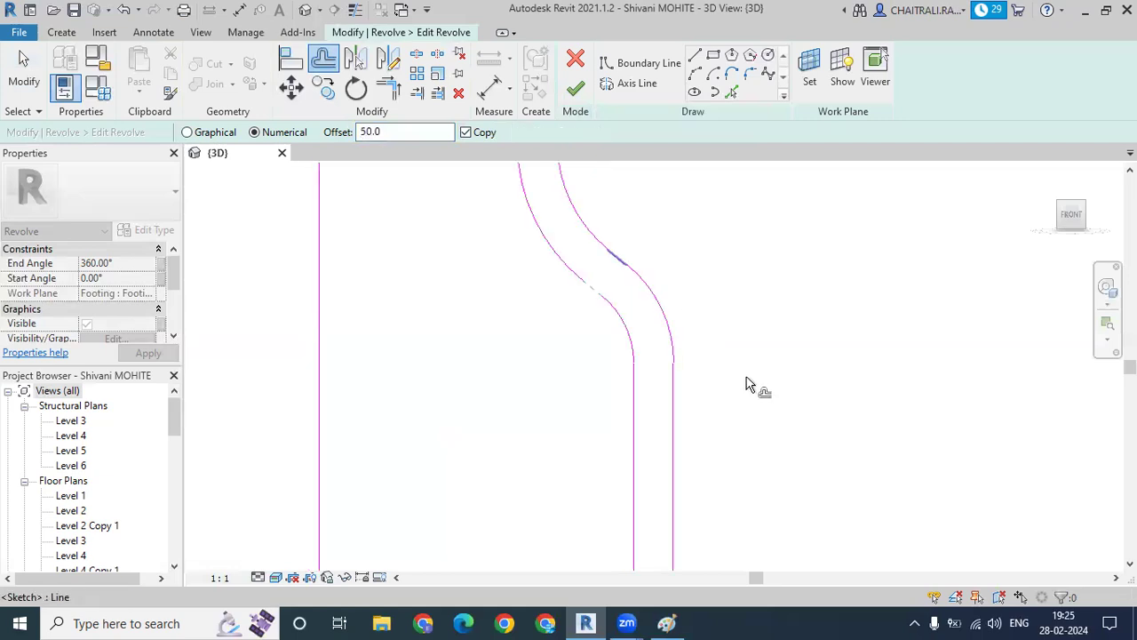
scroll(749, 385, "down", 2)
scroll(784, 450, "down", 1)
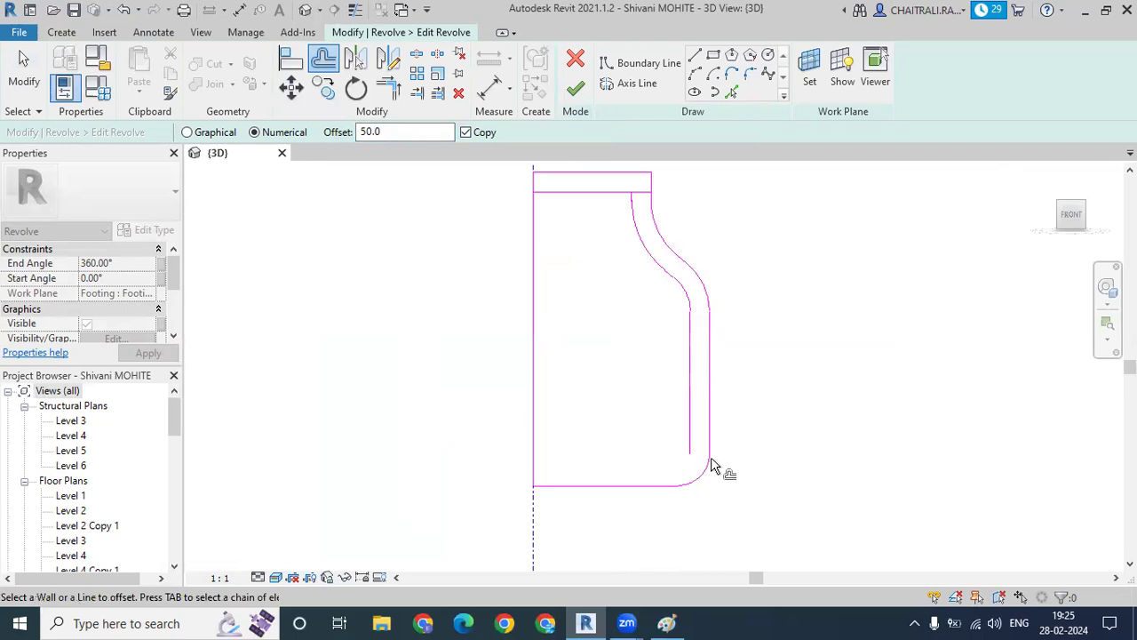
left_click(634, 484)
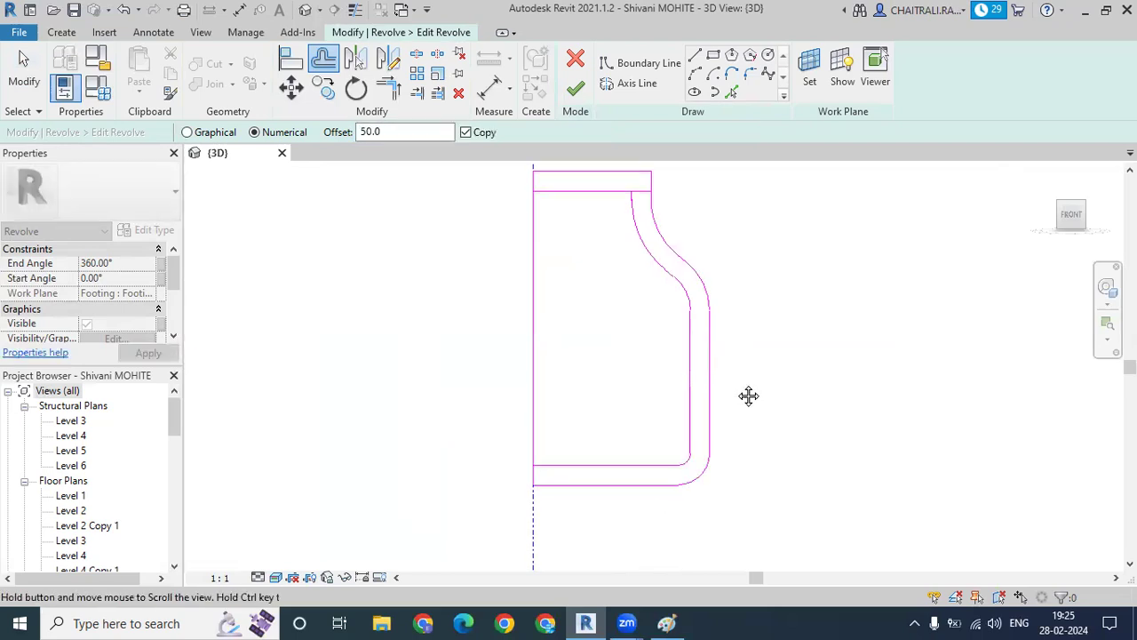
Join the inner top line to the curve with Trim/Extend to Corner (TR).
middle_click_drag(749, 396, 748, 430)
key("t")
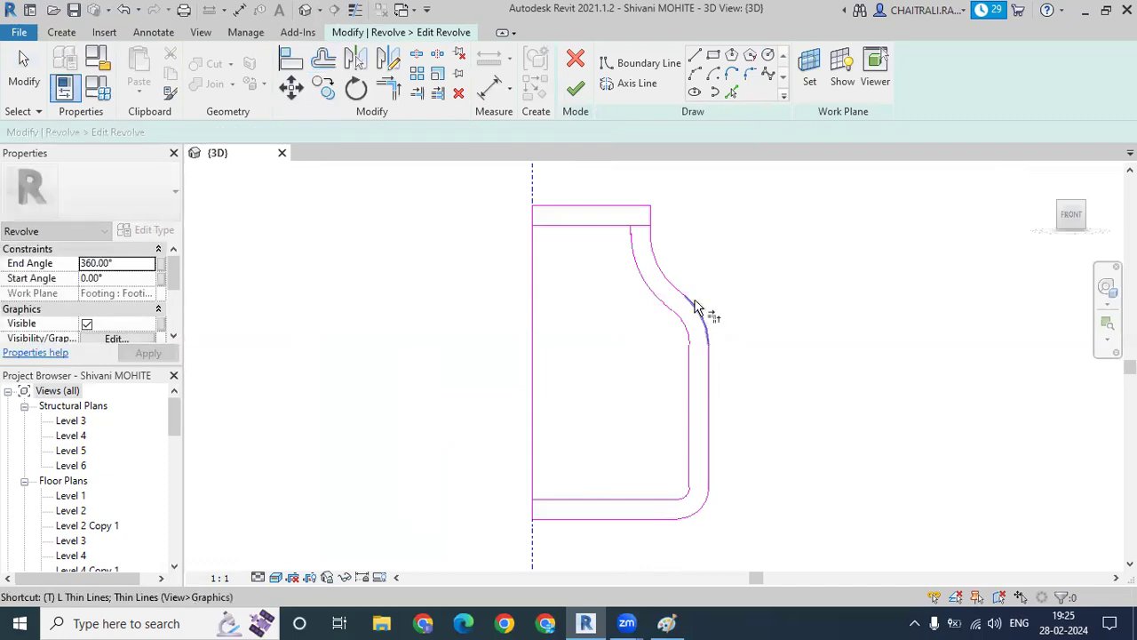
key("r")
scroll(684, 246, "up", 2)
scroll(684, 246, "up", 1)
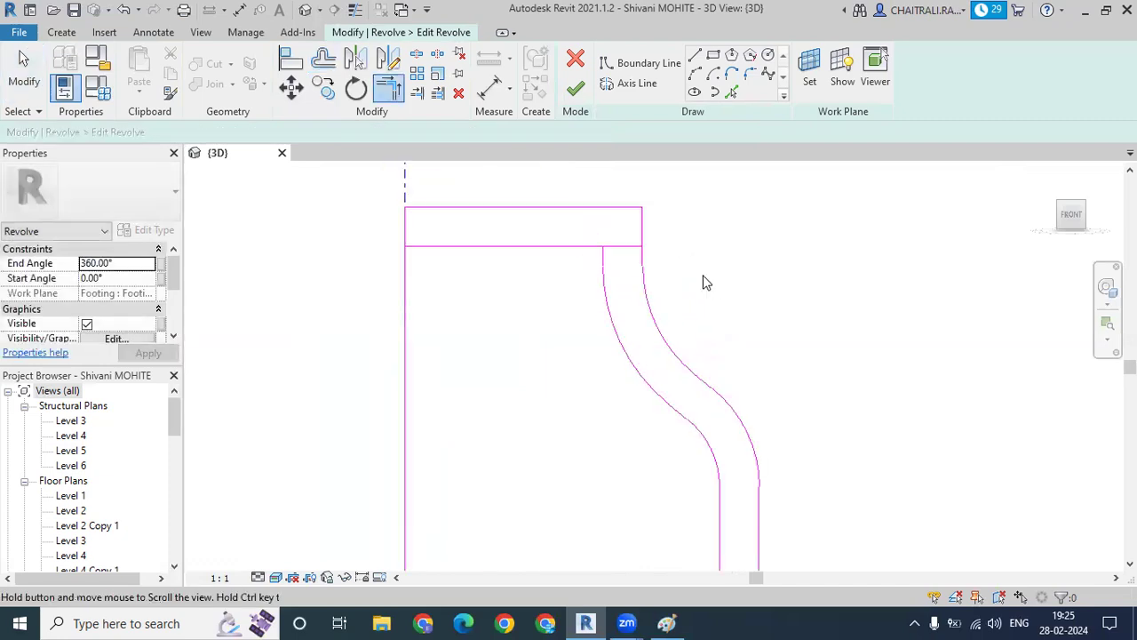
left_click(571, 257)
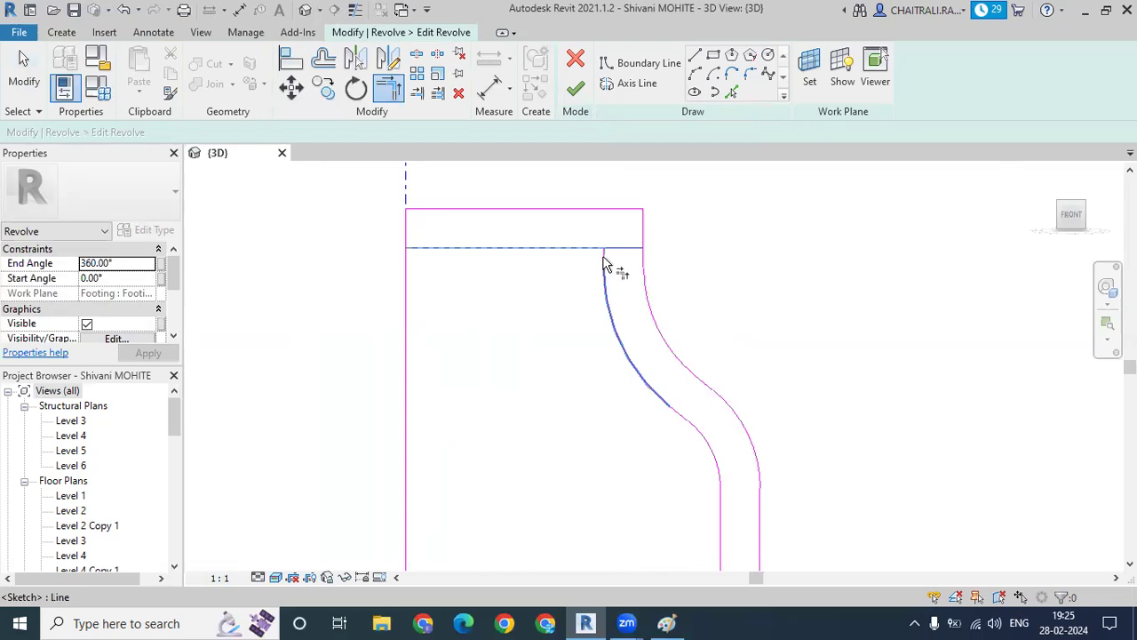
left_click(604, 267)
key("Escape")
key("Escape")
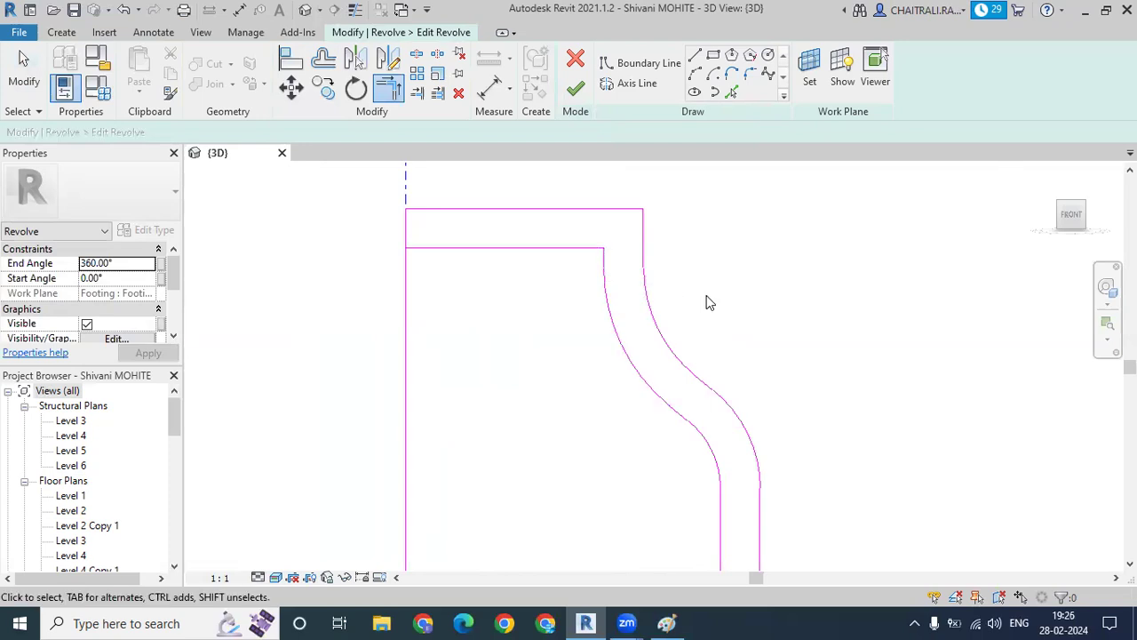
scroll(708, 302, "down", 2)
scroll(765, 335, "up", 1)
middle_click_drag(569, 326, 573, 311)
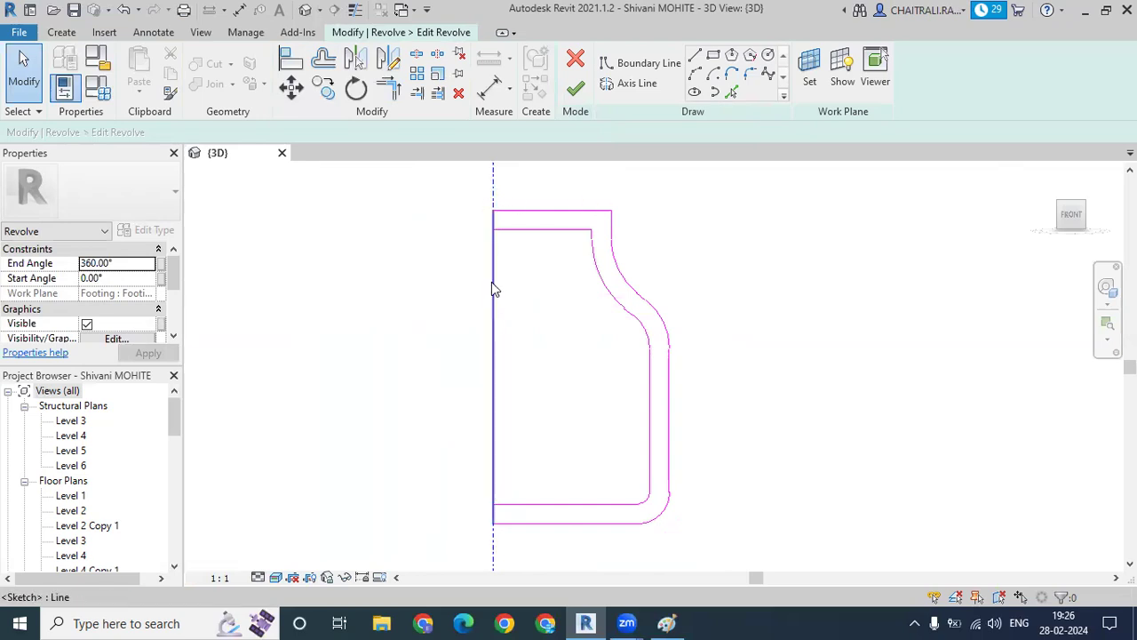
Split the left profile line at the axis with Split Element (SL).
key("s")
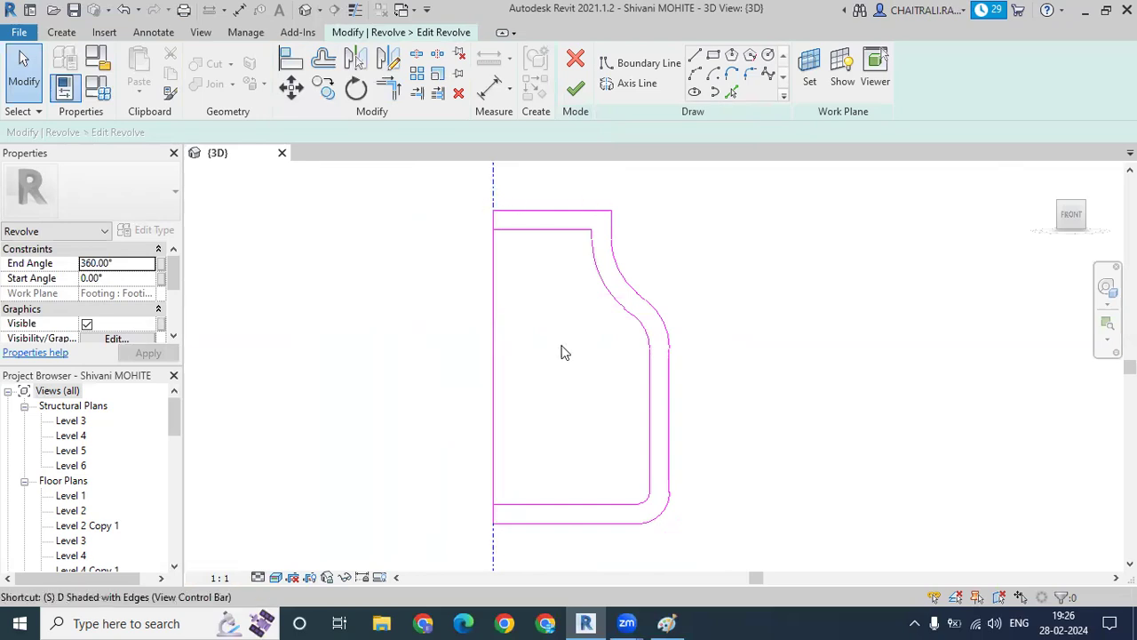
key("l")
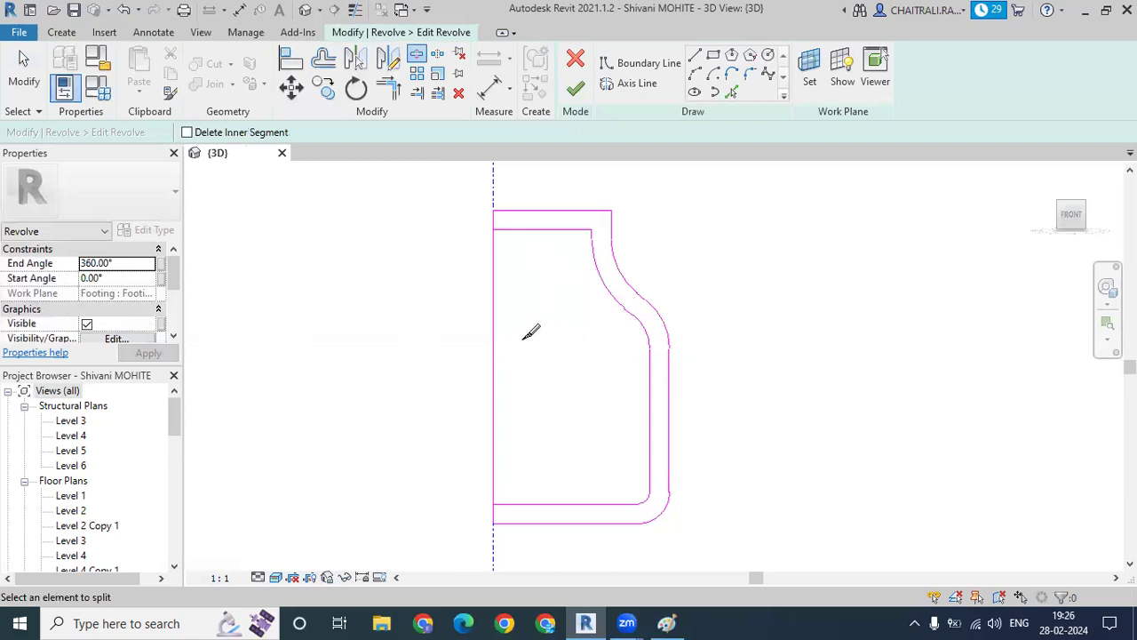
left_click(497, 344)
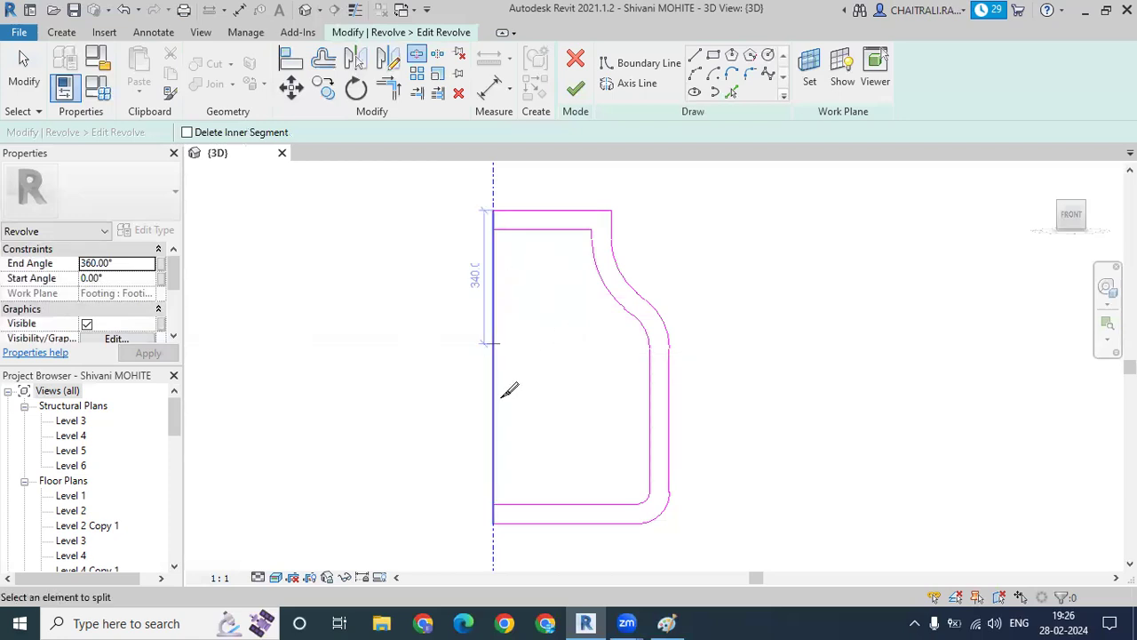
key("Escape")
left_click(494, 282)
left_click(489, 388)
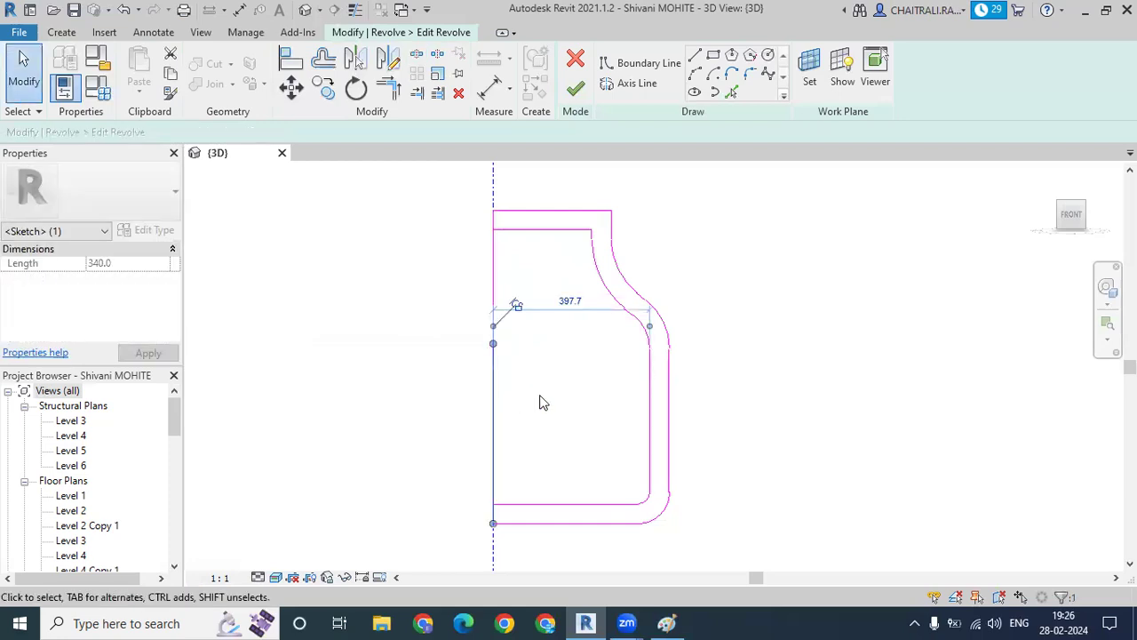
left_click(543, 404)
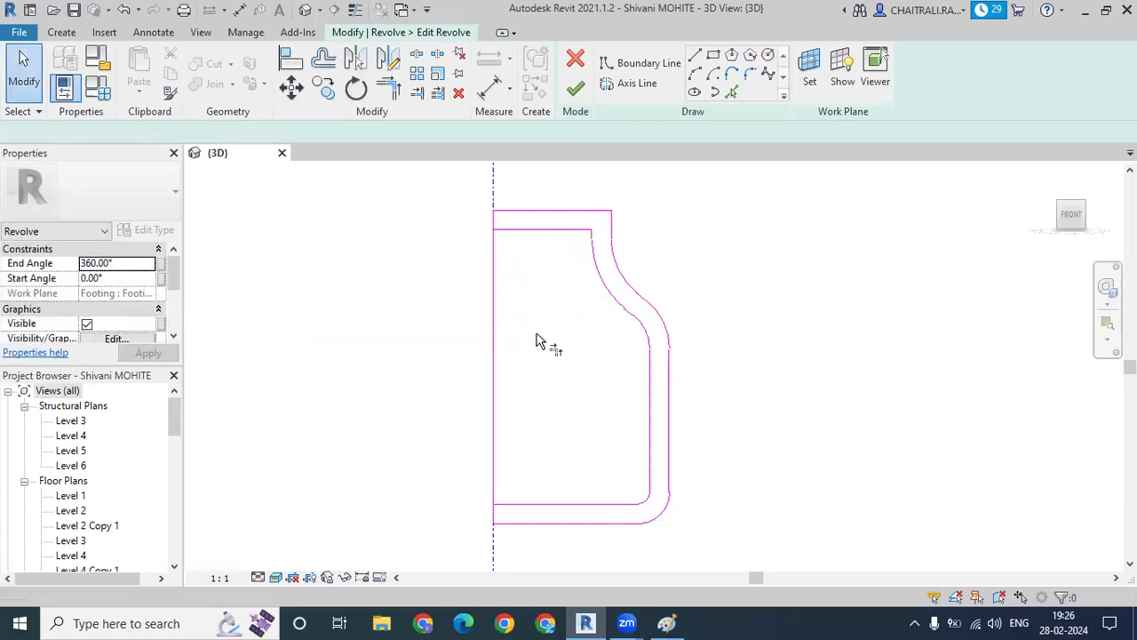
Extend the top and bottom profile lines so they meet the axis line.
scroll(503, 212, "up", 3)
scroll(502, 213, "up", 2)
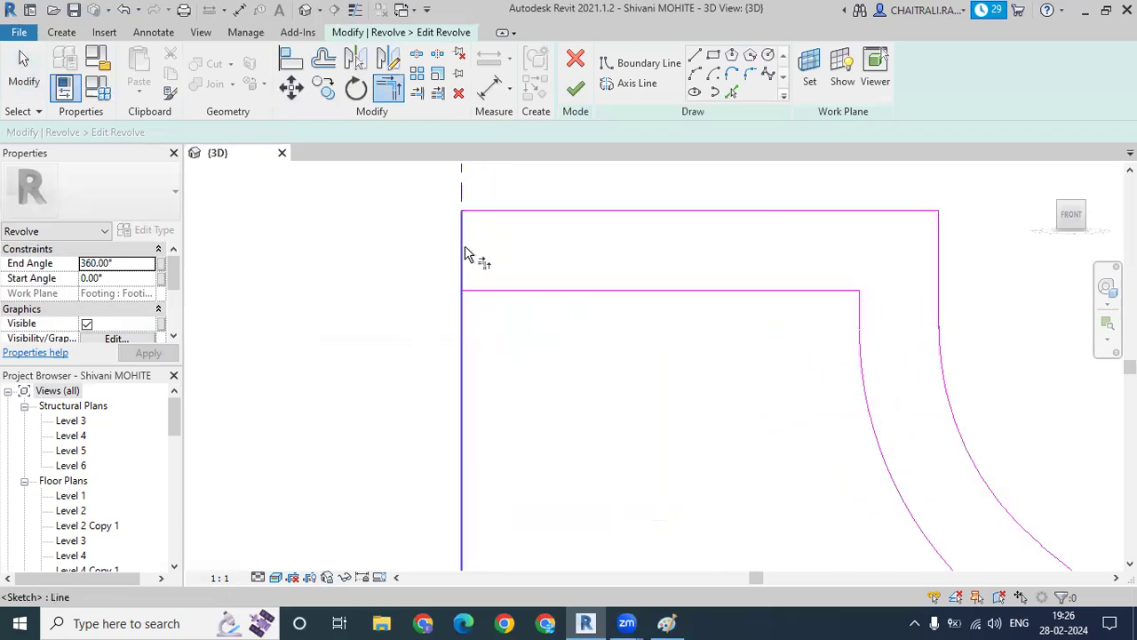
left_click(462, 254)
left_click(505, 290)
scroll(502, 295, "down", 2)
scroll(502, 295, "down", 2)
middle_click_drag(546, 363, 553, 376)
left_click(545, 357)
left_click(512, 375)
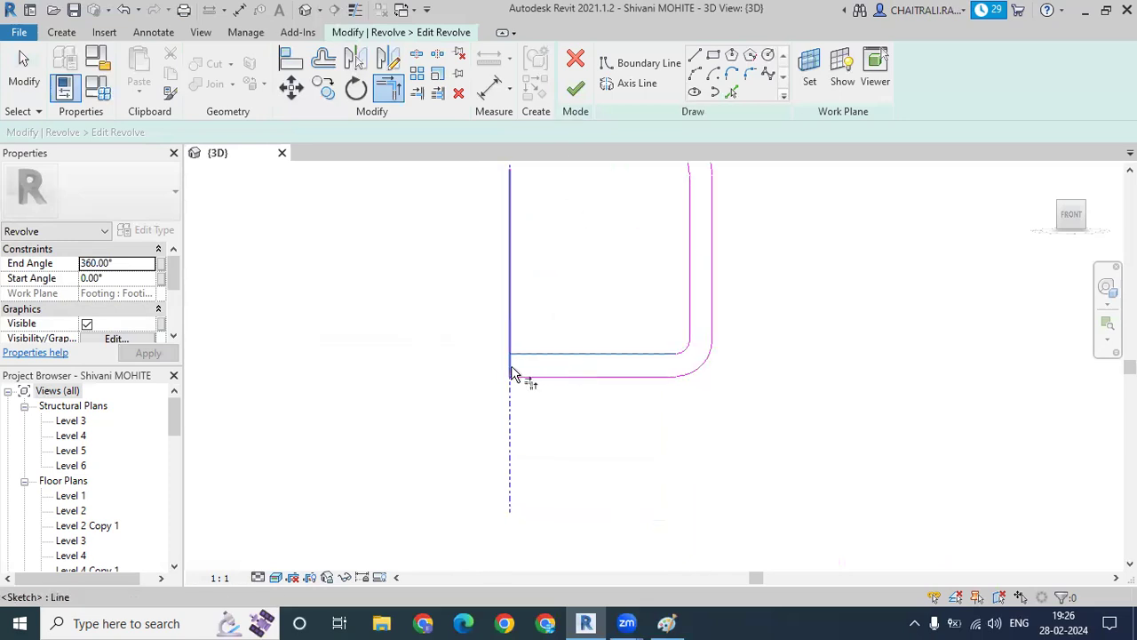
scroll(548, 295, "down", 1)
mouse_move(549, 295)
middle_mouse_down()
mouse_move(574, 322)
mouse_move(571, 385)
mouse_move(545, 399)
middle_mouse_up()
scroll(563, 310, "up", 1)
scroll(563, 310, "up", 1)
key("Escape")
scroll(572, 385, "down", 1)
scroll(561, 380, "down", 1)
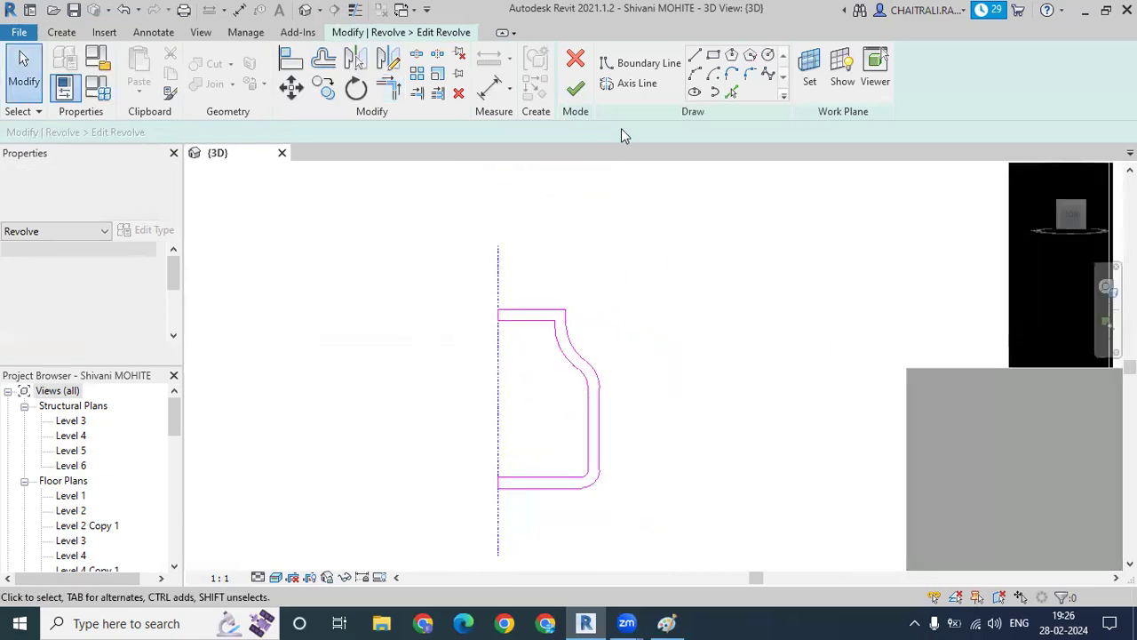
Finish the revolve sketch and orbit around the resulting hollow jar from above and the side.
left_click(575, 88)
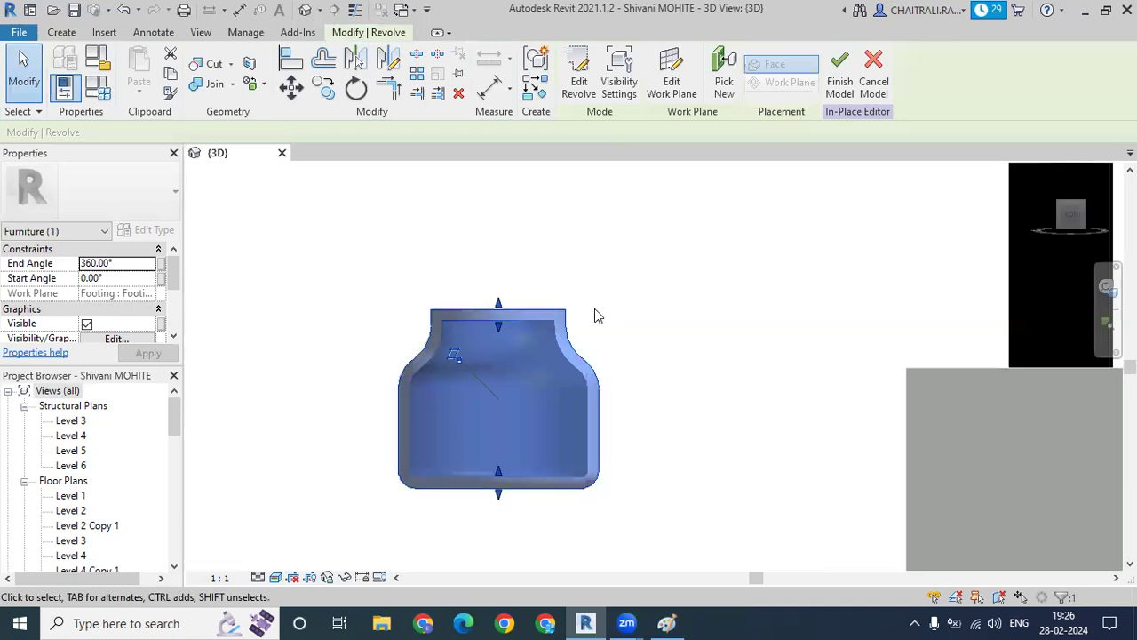
scroll(573, 316, "up", 1)
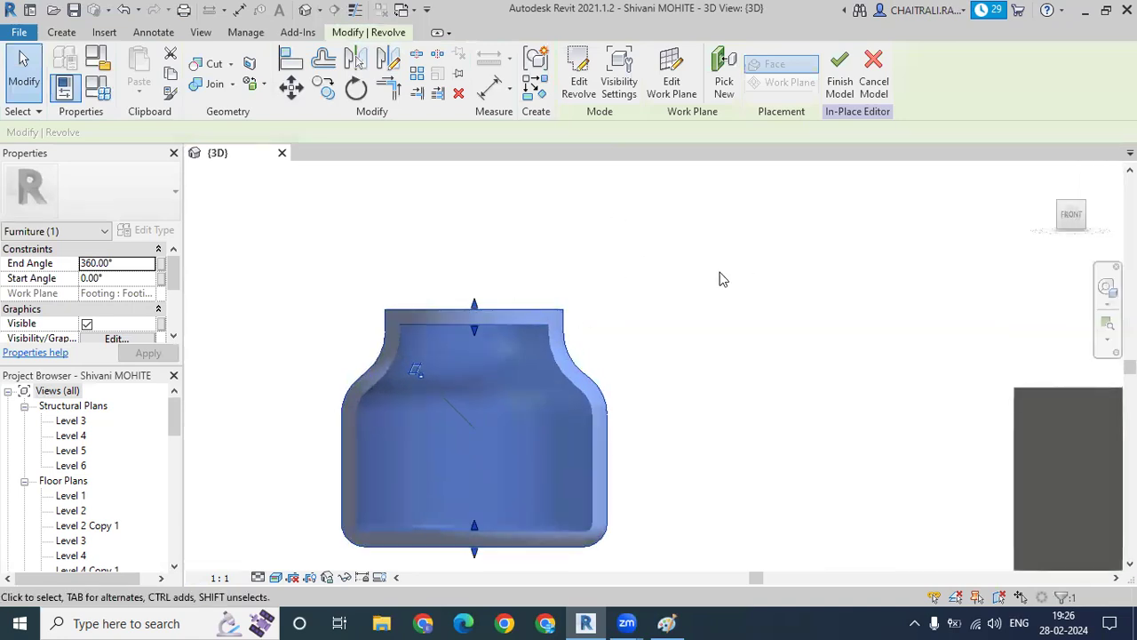
mouse_move(685, 296)
middle_mouse_down("shift")
mouse_move(655, 375)
mouse_move(691, 364)
middle_mouse_up("shift")
left_click(691, 364)
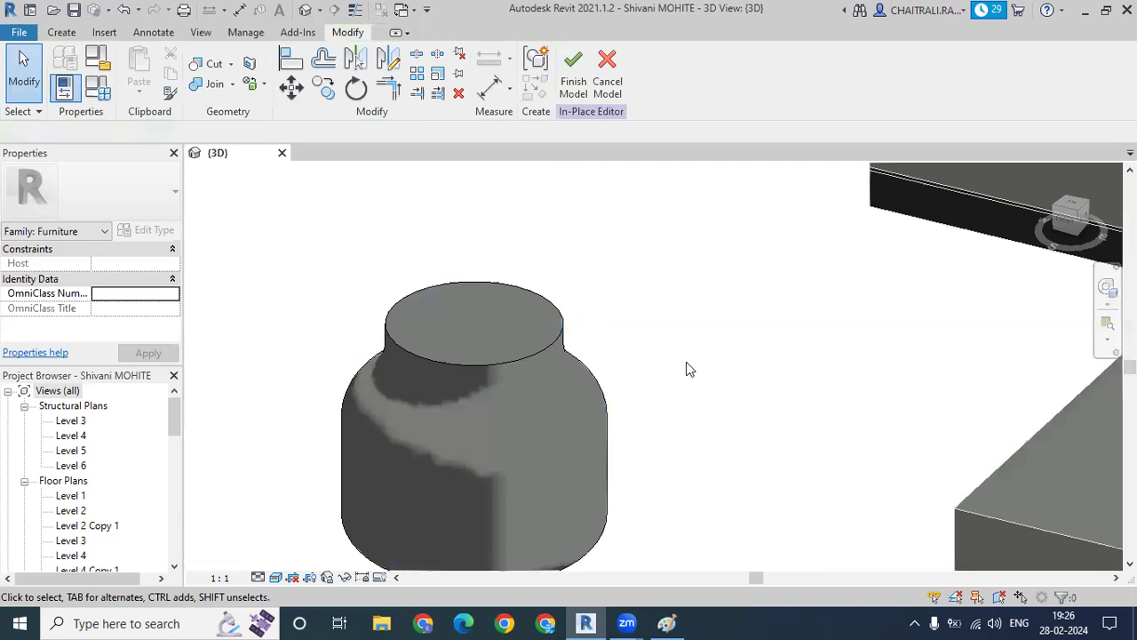
mouse_move(562, 363)
middle_mouse_down("shift")
mouse_move(599, 281)
mouse_move(532, 336)
middle_mouse_up("shift")
scroll(537, 327, "down", 1)
left_click(524, 347)
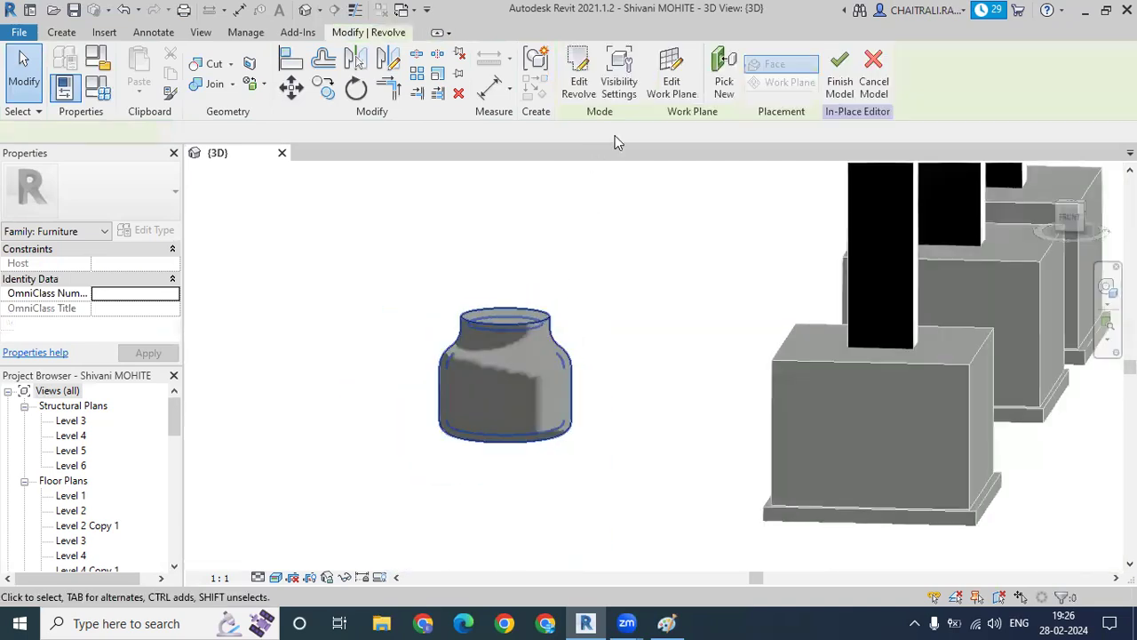
Reopen the jar's profile sketch and turn the view to face the front.
left_click(582, 80)
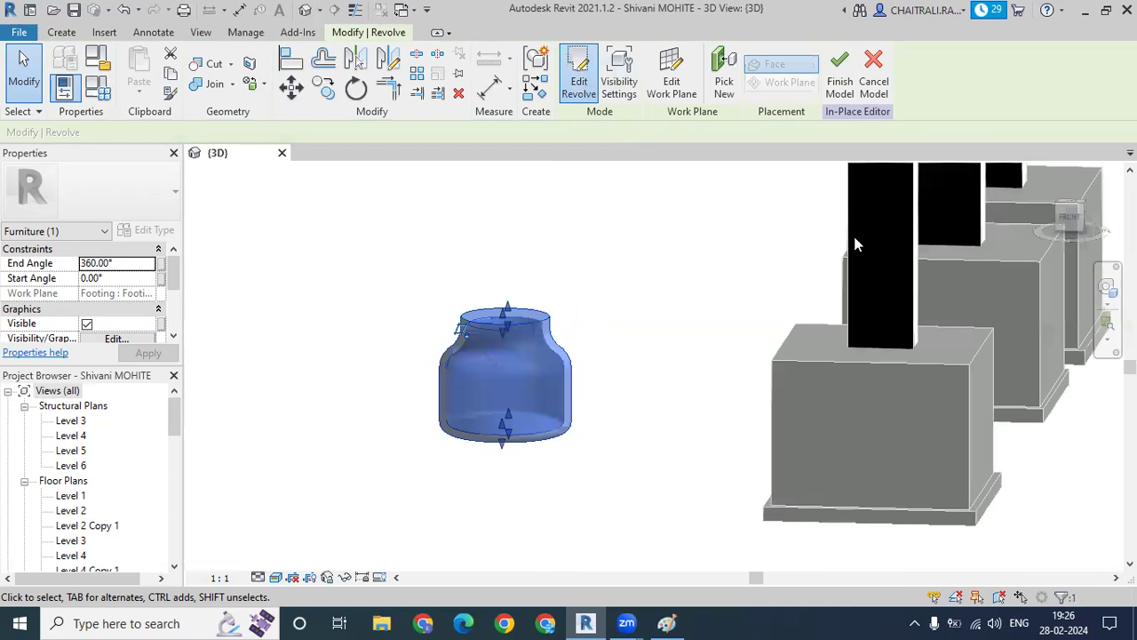
left_click(1070, 218)
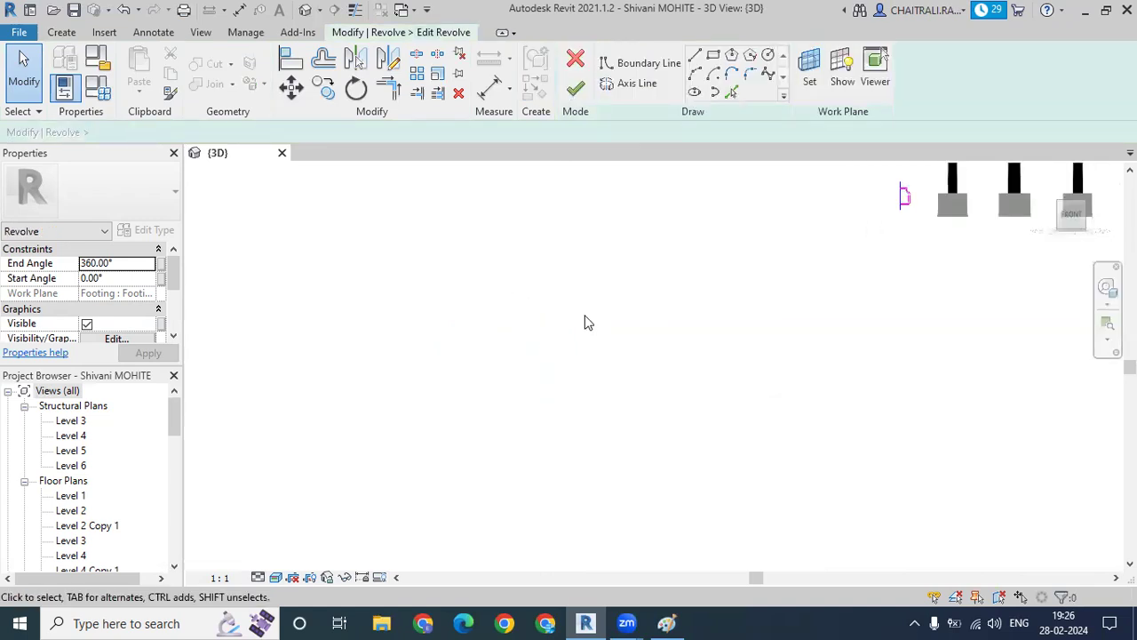
scroll(477, 477, "up", 2)
scroll(524, 431, "up", 2)
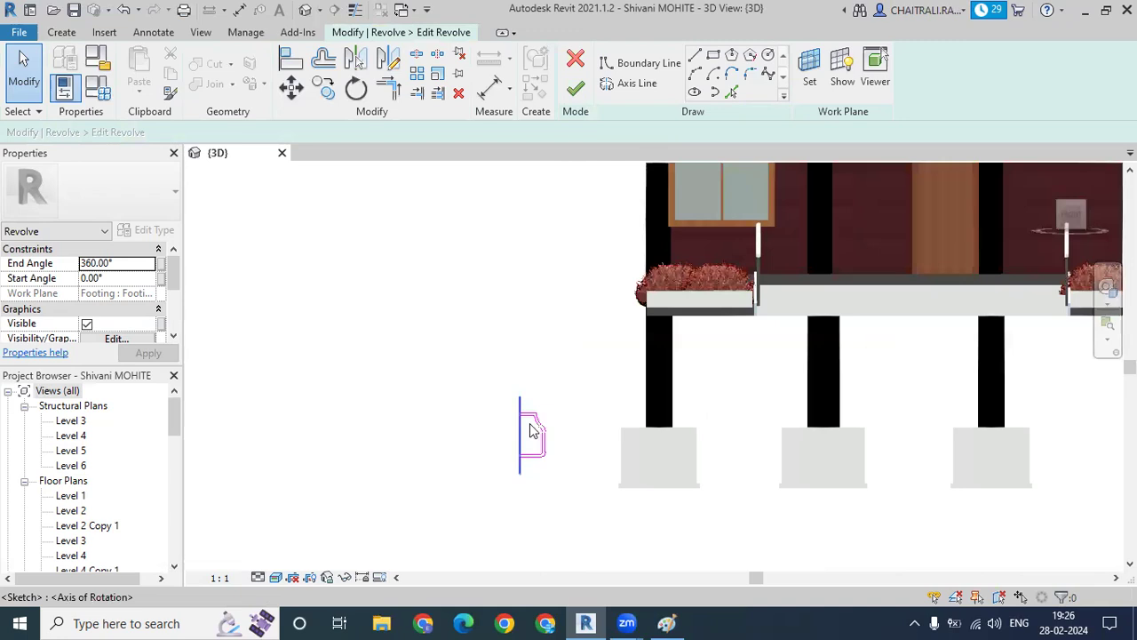
scroll(530, 432, "up", 3)
scroll(528, 409, "up", 1)
scroll(515, 408, "up", 1)
scroll(505, 401, "up", 1)
scroll(505, 401, "up", 1)
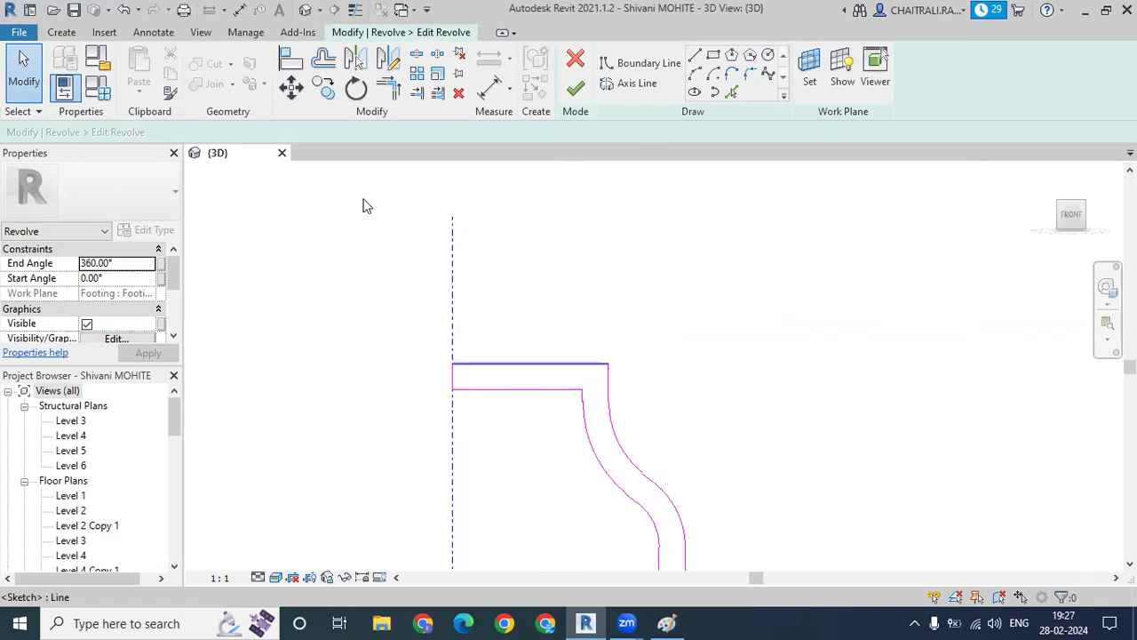
Draw the neck lines: up 200, across 40, and back down 200 from the profile top.
left_click(633, 63)
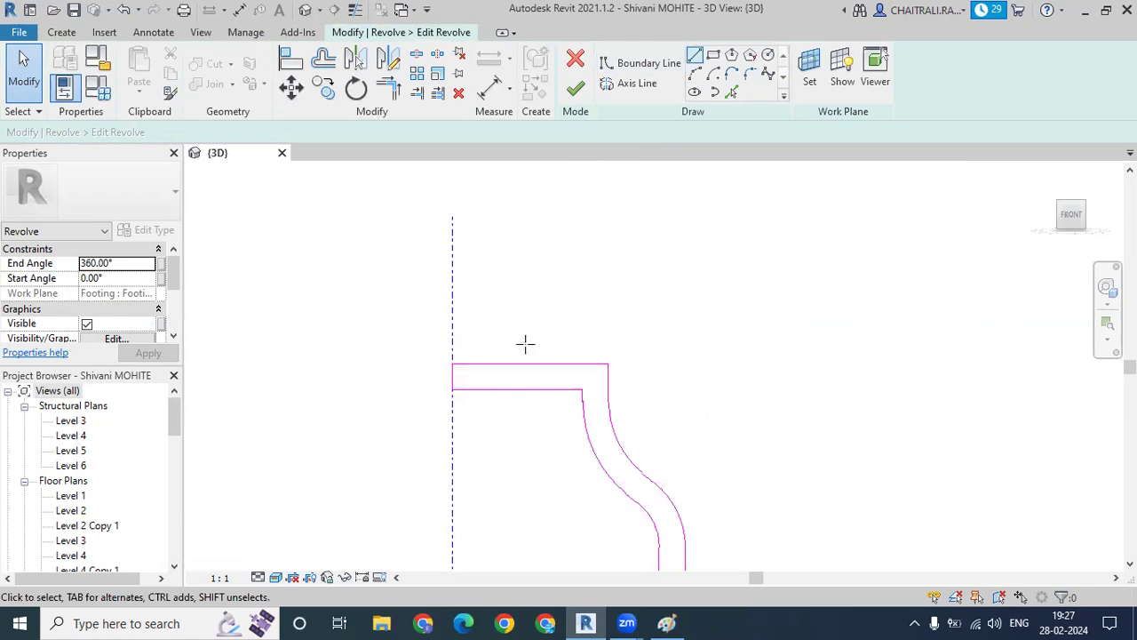
left_click(506, 364)
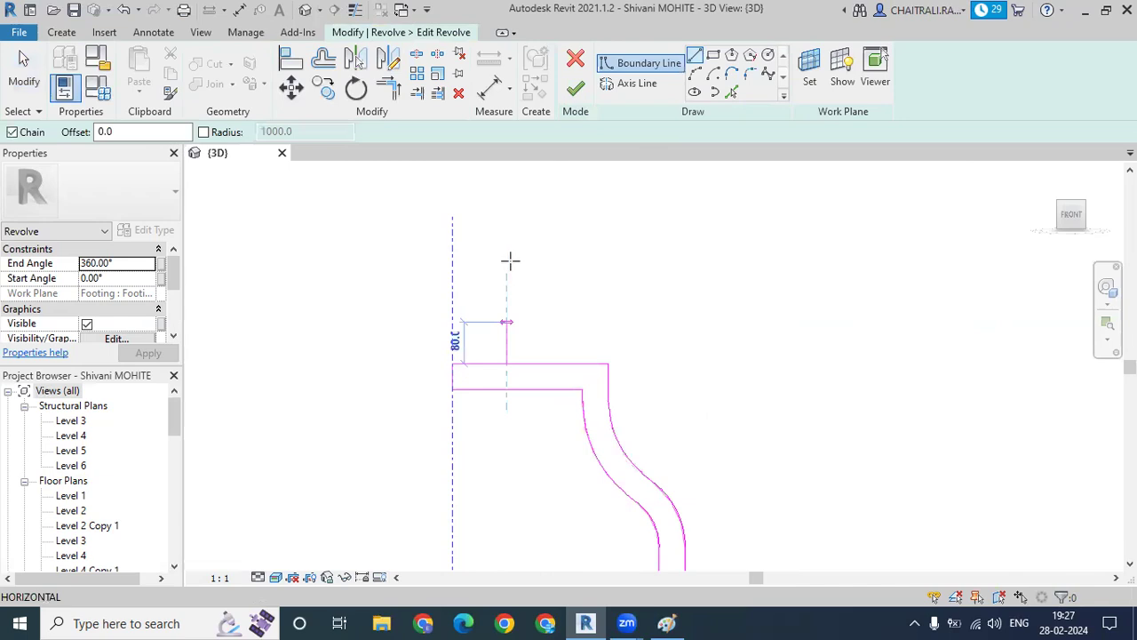
left_click(531, 258)
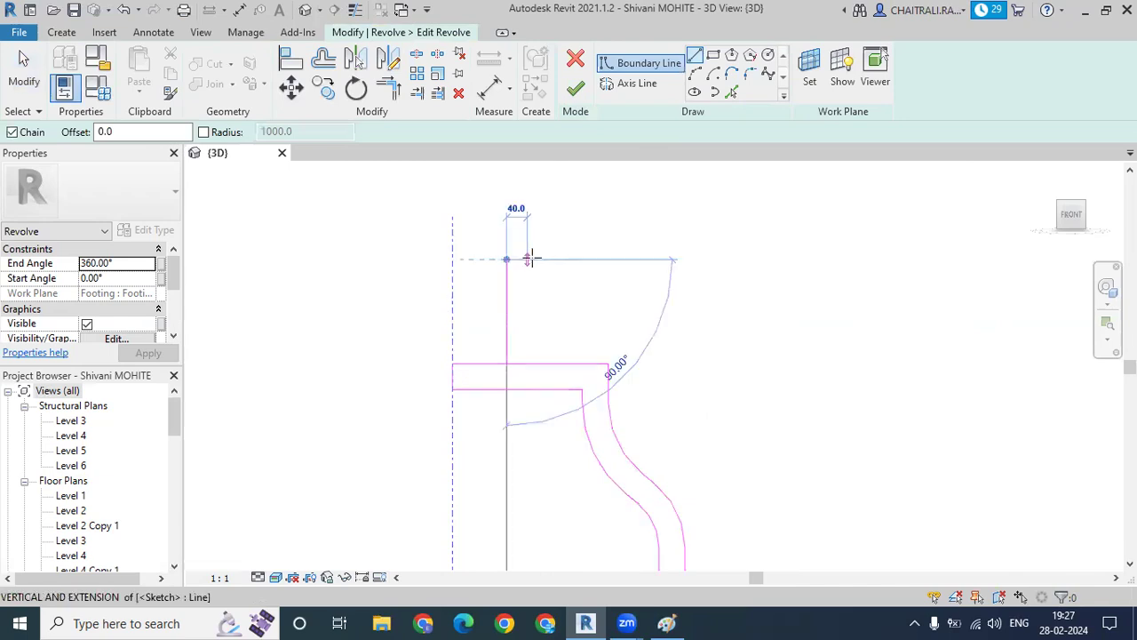
left_click(530, 355)
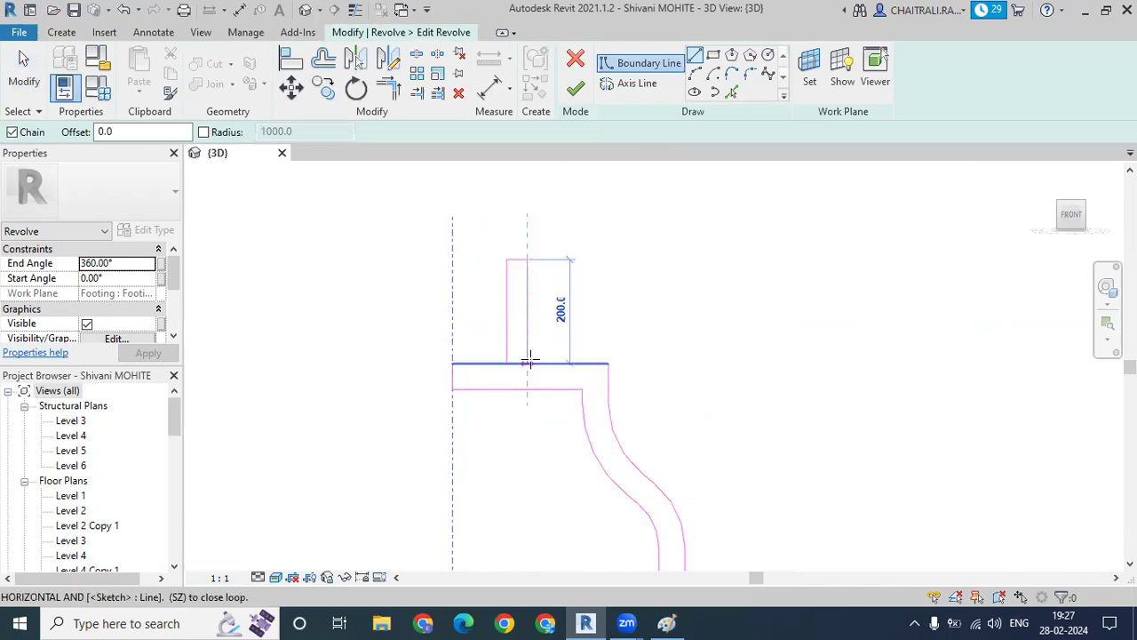
left_click(669, 332)
key("Escape")
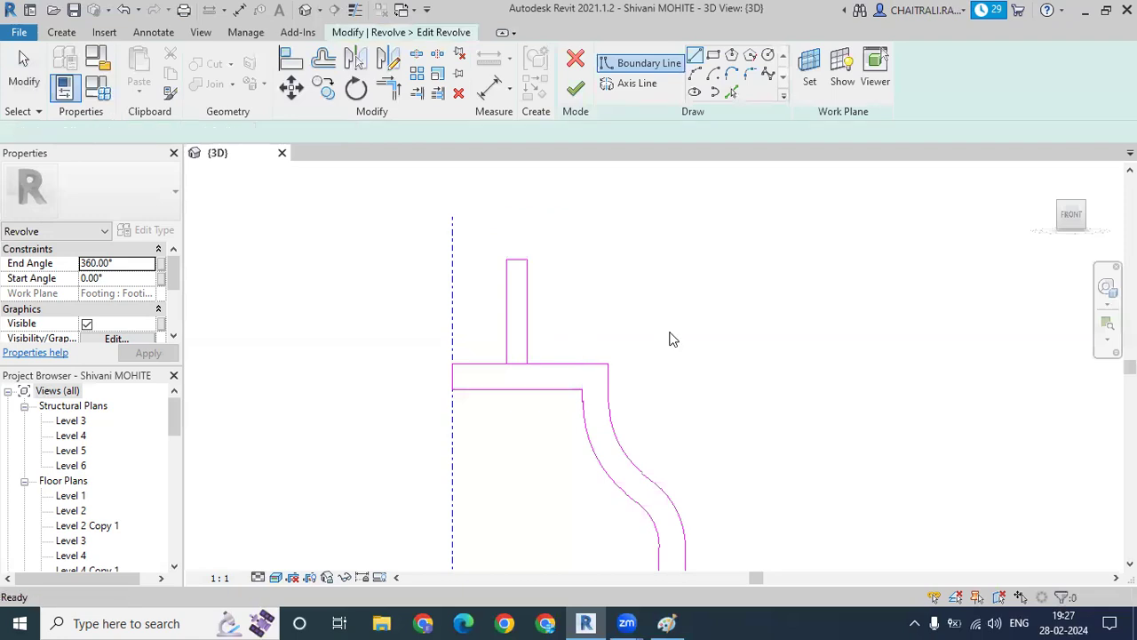
key("Escape")
Attempt a Trim/Extend to Corner on the neck and top line, cancelling the join error.
key("t")
key("r")
left_click(551, 364)
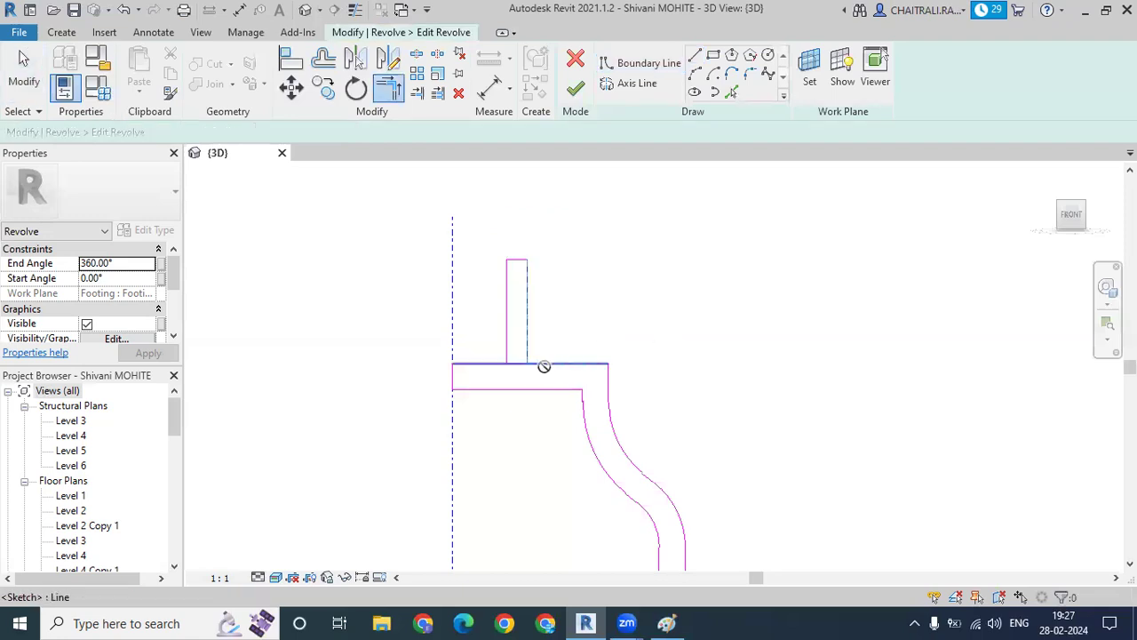
left_click(525, 357)
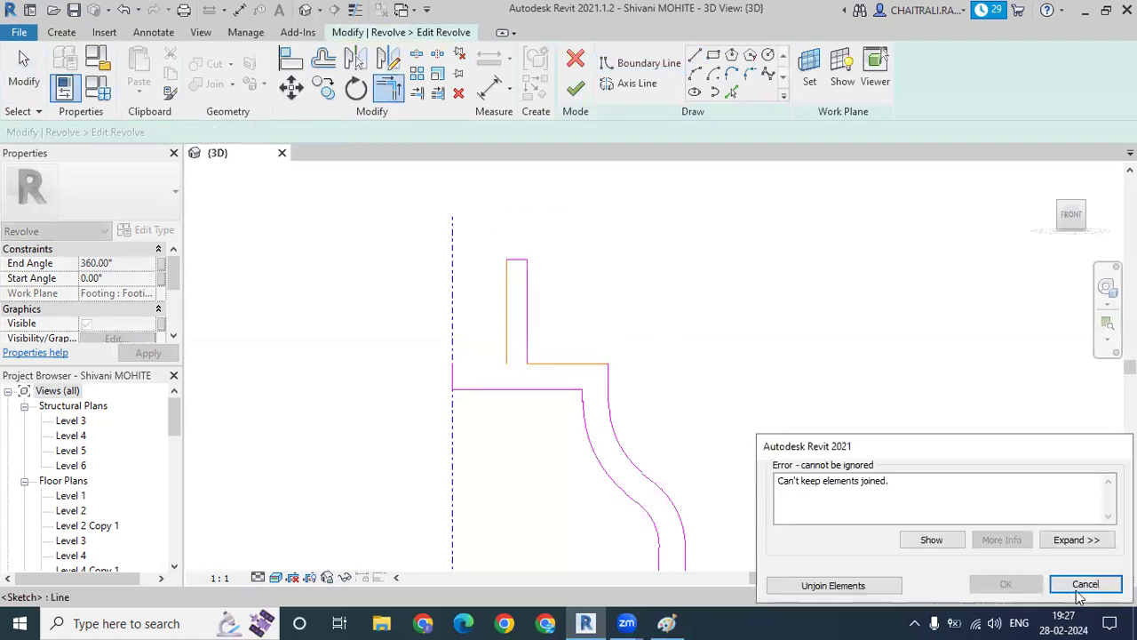
key("Escape")
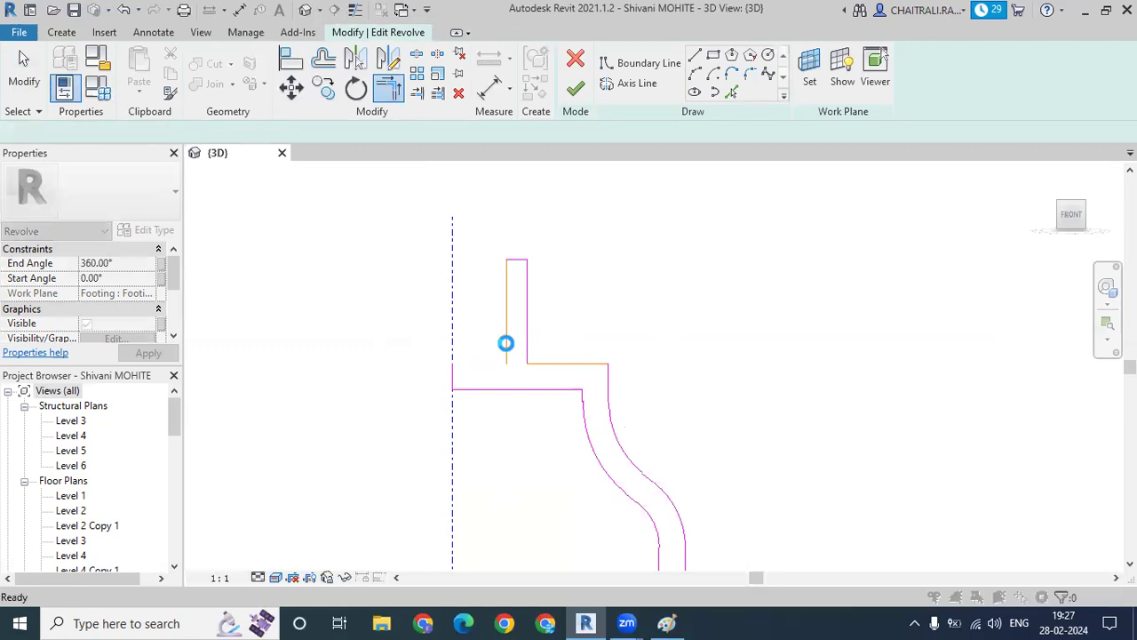
key("Escape")
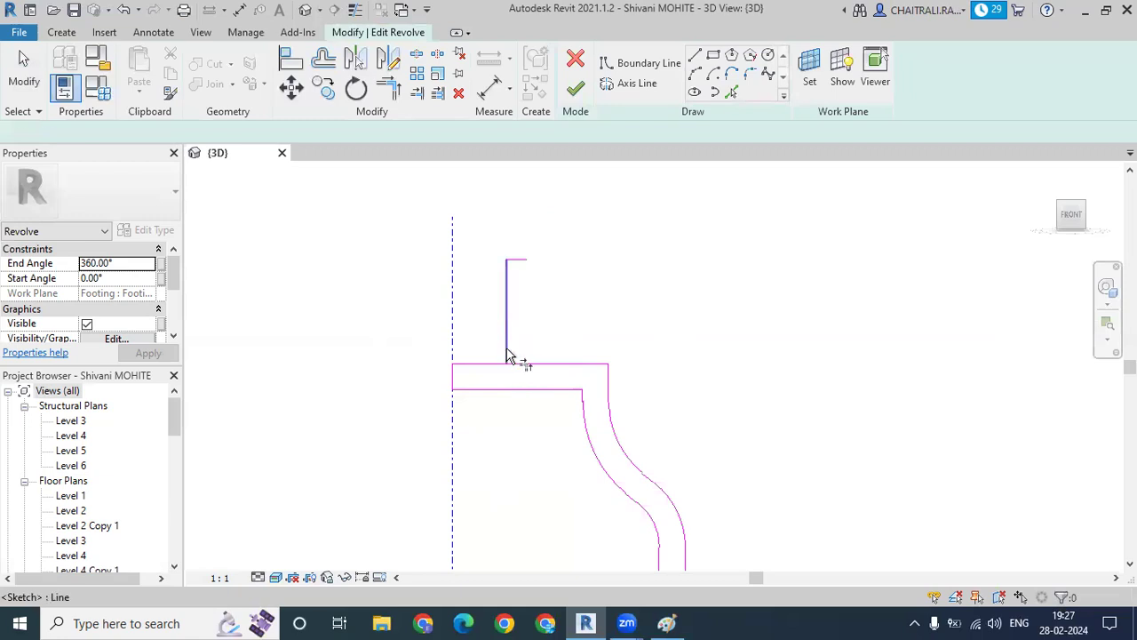
key("t")
key("r")
key("Escape")
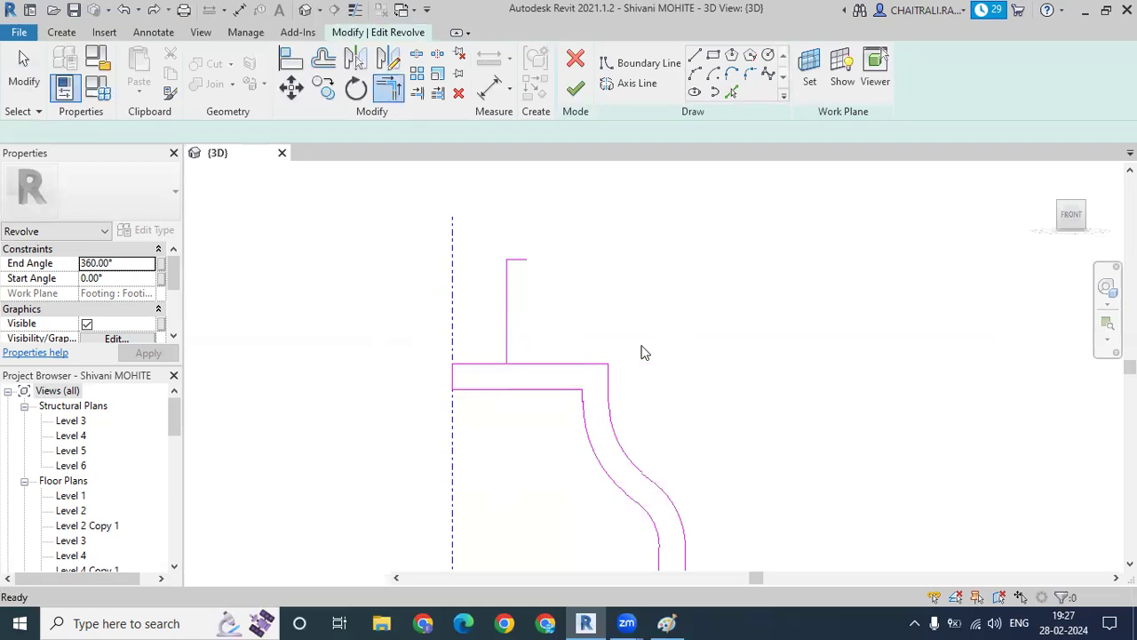
Trim the neck's left side and the horizontal top line into a clean corner.
key("t")
key("r")
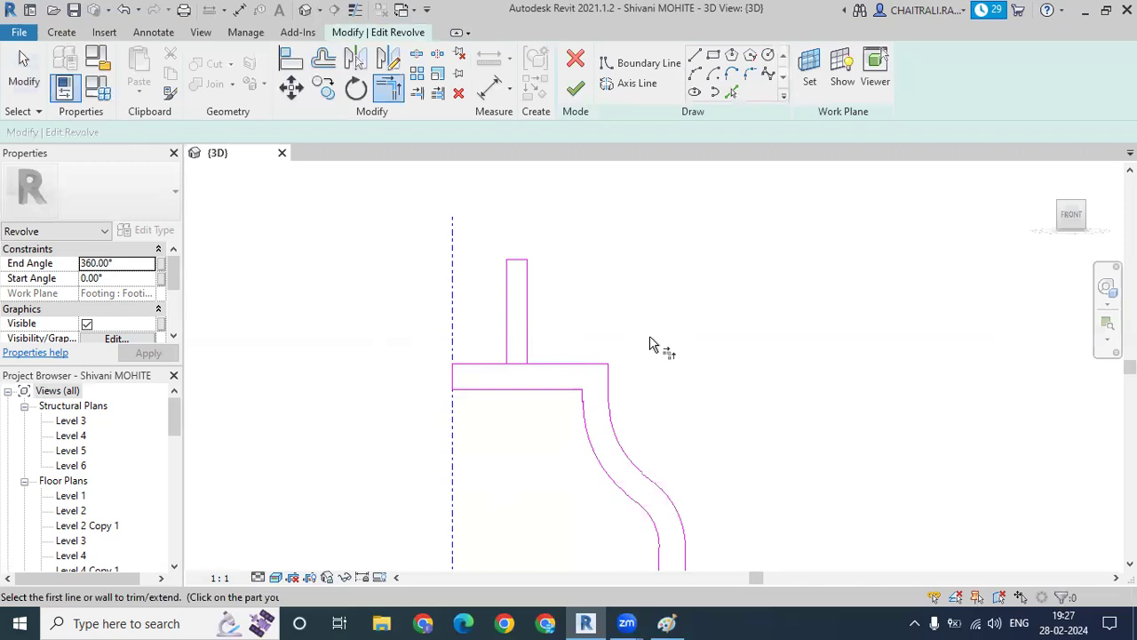
left_click(507, 346)
left_click(523, 390)
scroll(551, 343, "up", 2)
left_click(521, 368)
left_click(544, 379)
key("Escape")
Resolve the open-loop error by deleting the stray short line on the axis.
scroll(671, 348, "up", 2)
scroll(670, 348, "down", 2)
scroll(671, 348, "down", 3)
scroll(695, 349, "down", 3)
scroll(623, 329, "up", 3)
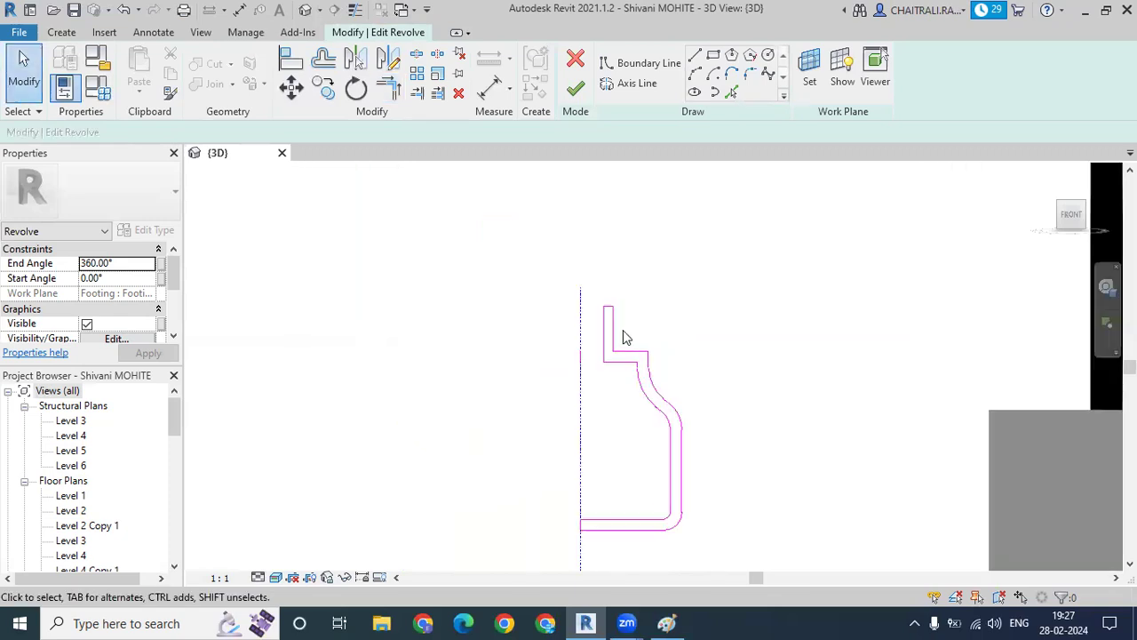
left_click(576, 96)
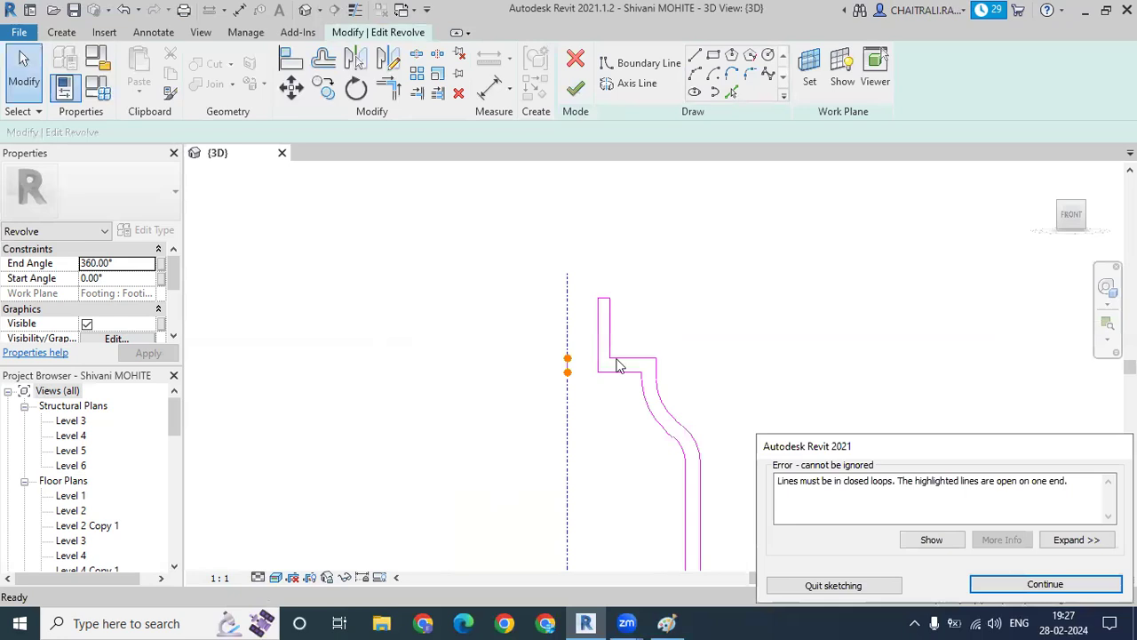
key("Return")
scroll(570, 360, "up", 3)
scroll(551, 369, "up", 2)
left_click(543, 377)
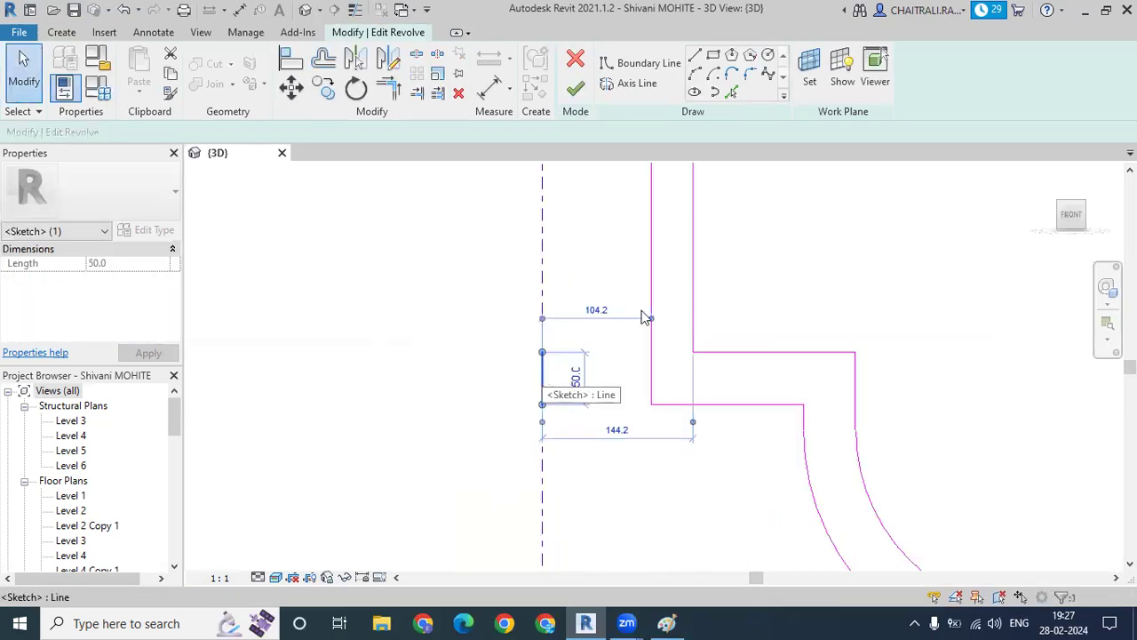
key("Delete")
Finish the sketch to build the revolved bottle with its neck.
scroll(642, 315, "up", 2)
scroll(643, 315, "down", 3)
scroll(702, 284, "down", 2)
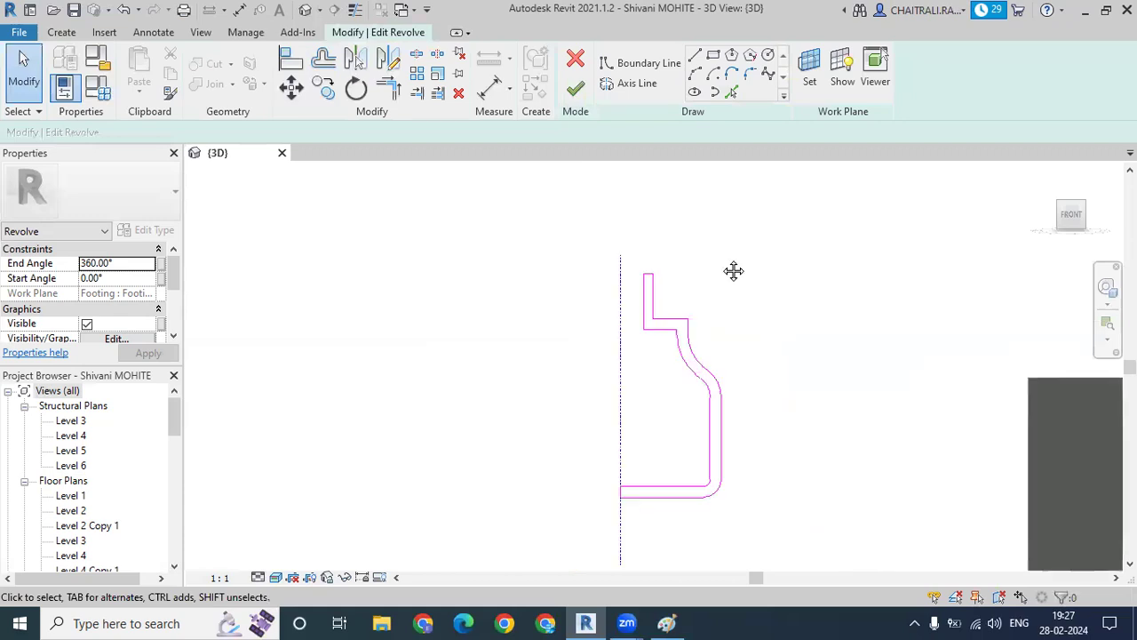
scroll(733, 269, "up", 1)
left_click(579, 90)
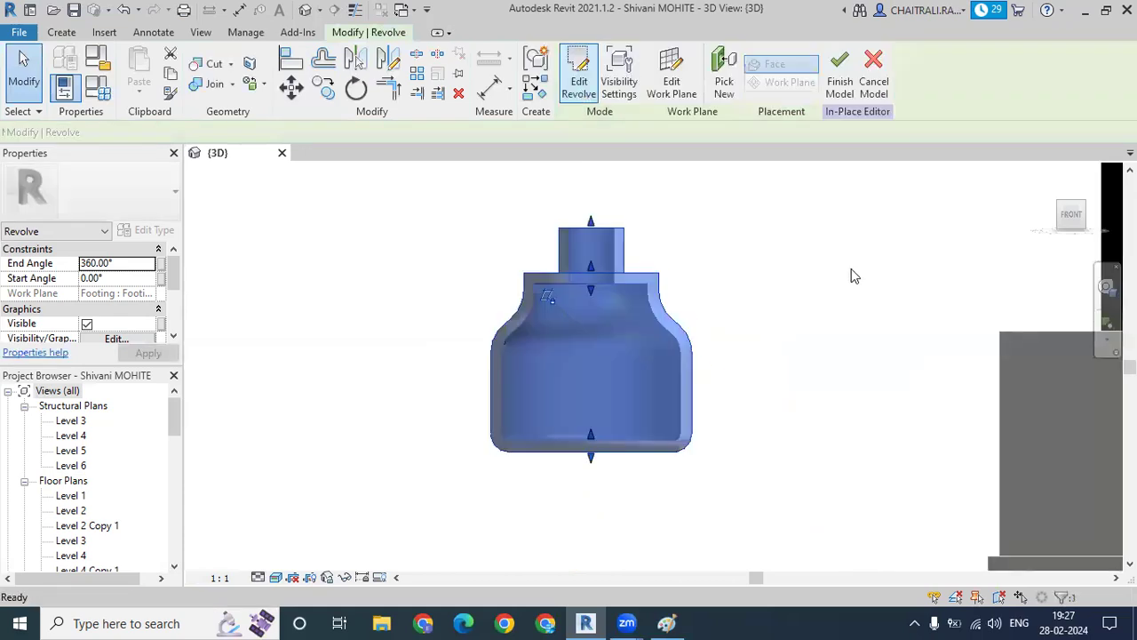
Inspect the bottle revolve from several angles and finish the in-place furniture model.
left_click(724, 272)
mouse_move(727, 327)
middle_mouse_down("shift")
mouse_move(705, 365)
mouse_move(772, 266)
mouse_move(665, 261)
mouse_move(672, 305)
mouse_move(627, 320)
mouse_move(576, 229)
middle_mouse_up("shift")
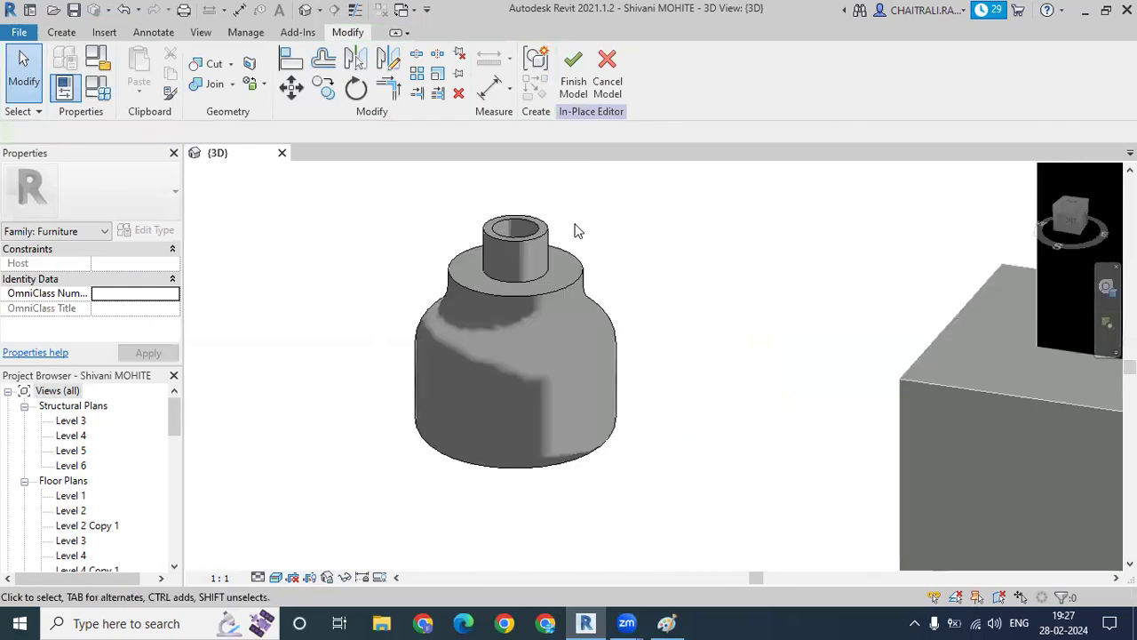
scroll(576, 231, "up", 2)
scroll(576, 231, "up", 2)
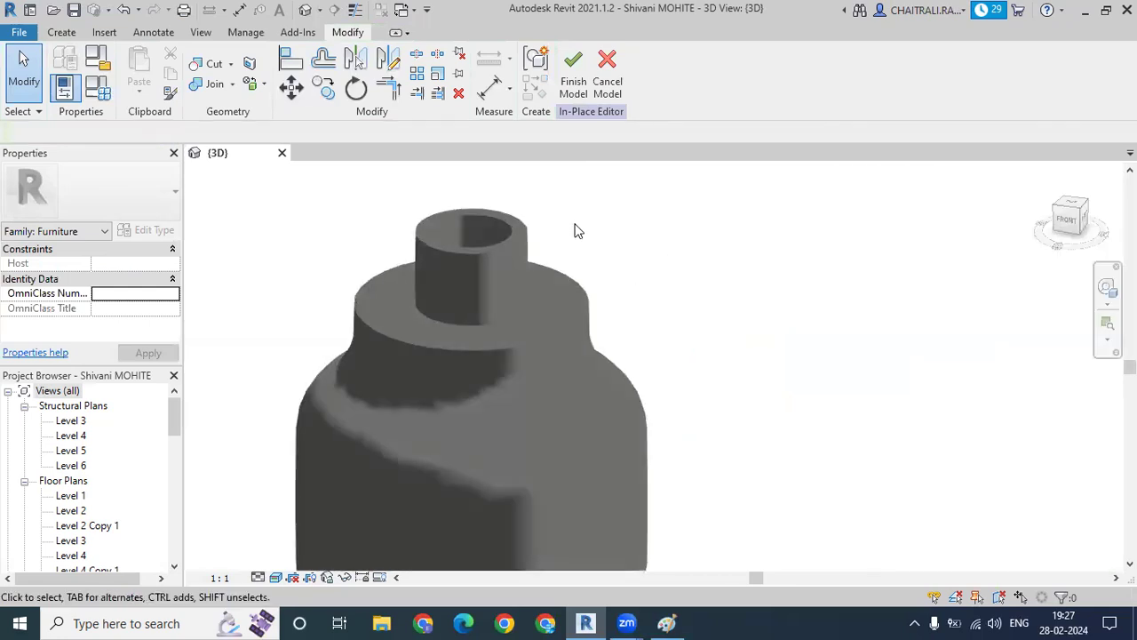
scroll(575, 231, "down", 3)
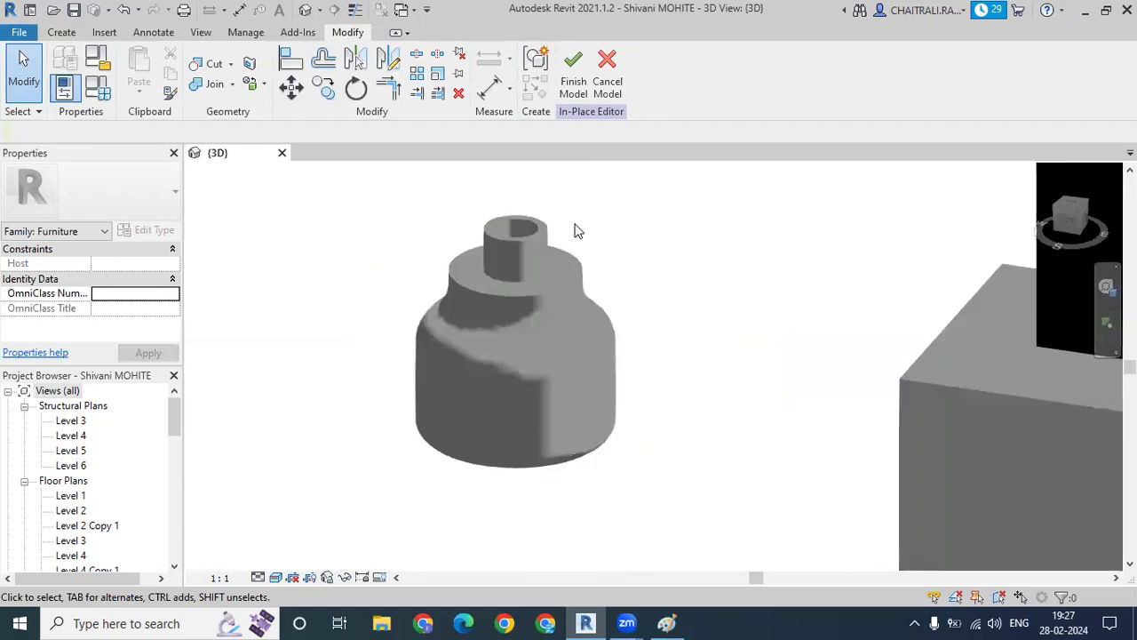
scroll(581, 232, "down", 2)
mouse_move(599, 328)
middle_mouse_down("shift")
mouse_move(591, 458)
mouse_move(609, 426)
mouse_move(573, 264)
mouse_move(557, 312)
middle_mouse_up("shift")
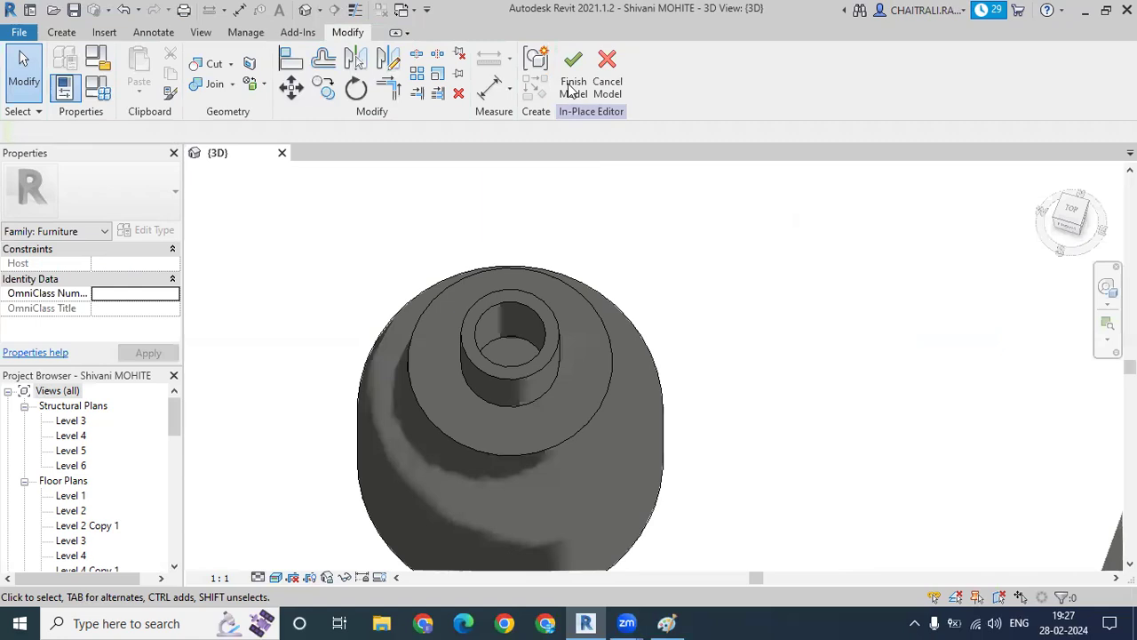
left_click(573, 66)
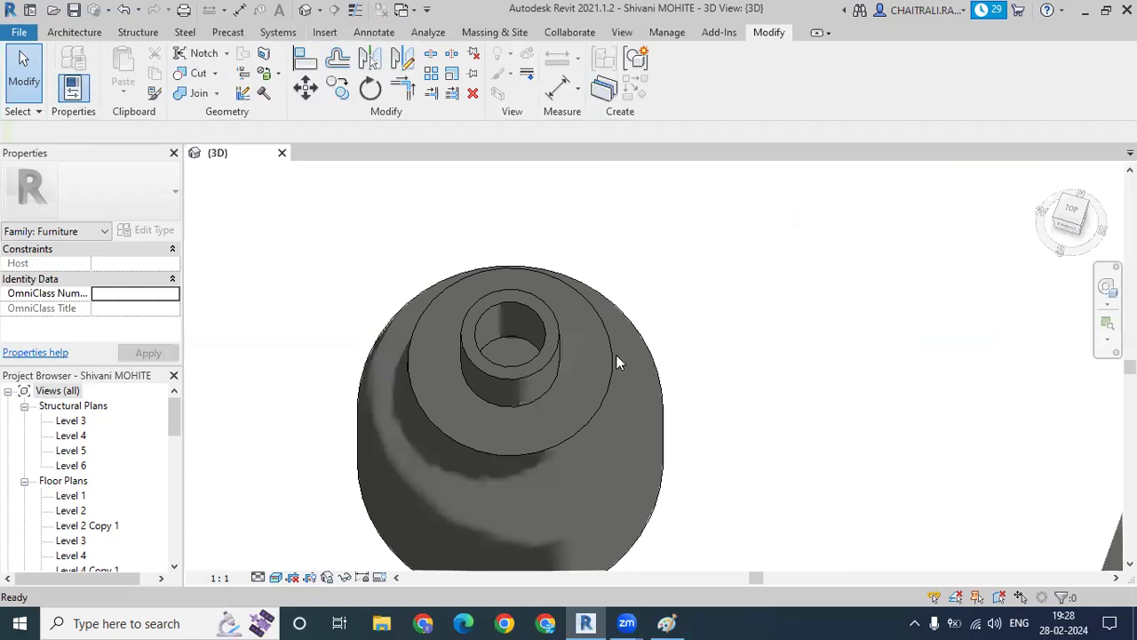
scroll(620, 362, "down", 5)
key("Escape")
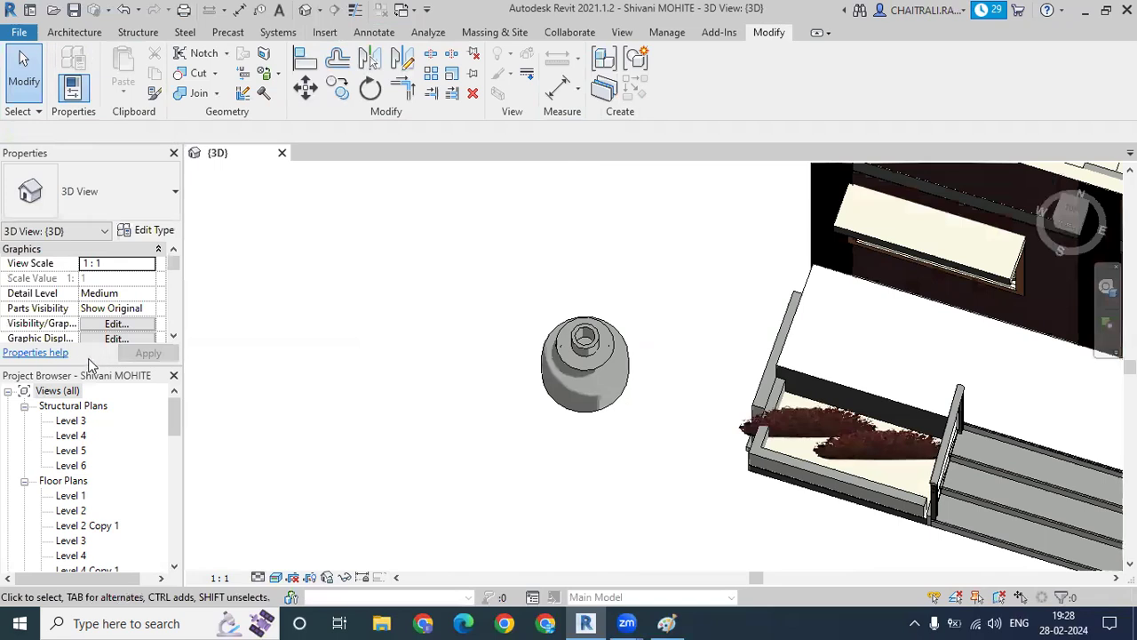
Enable Section Box in the 3D view's Properties.
scroll(173, 283, "down", 1)
scroll(172, 283, "down", 2)
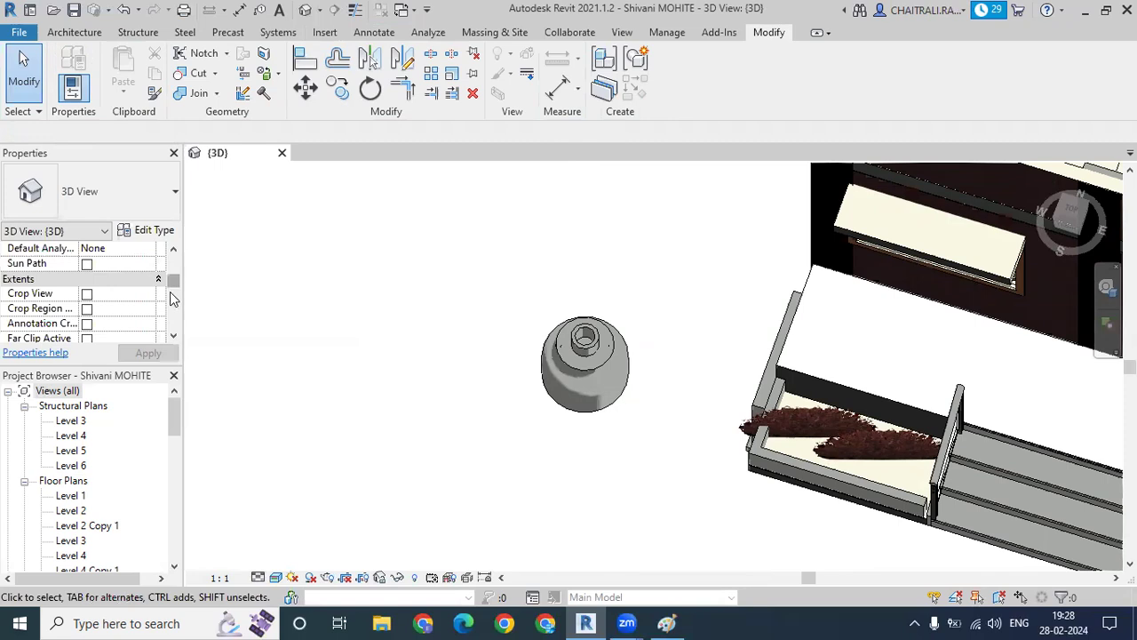
scroll(172, 299, "down", 2)
left_click(87, 293)
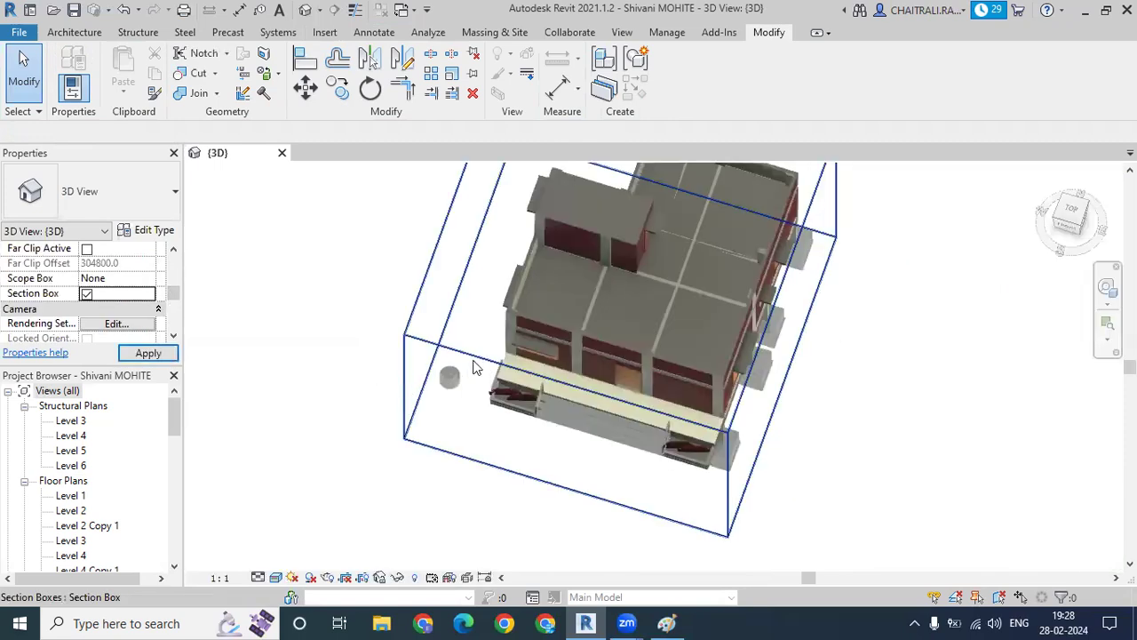
Select the section box and drag one of its side faces across the model.
left_click(485, 386)
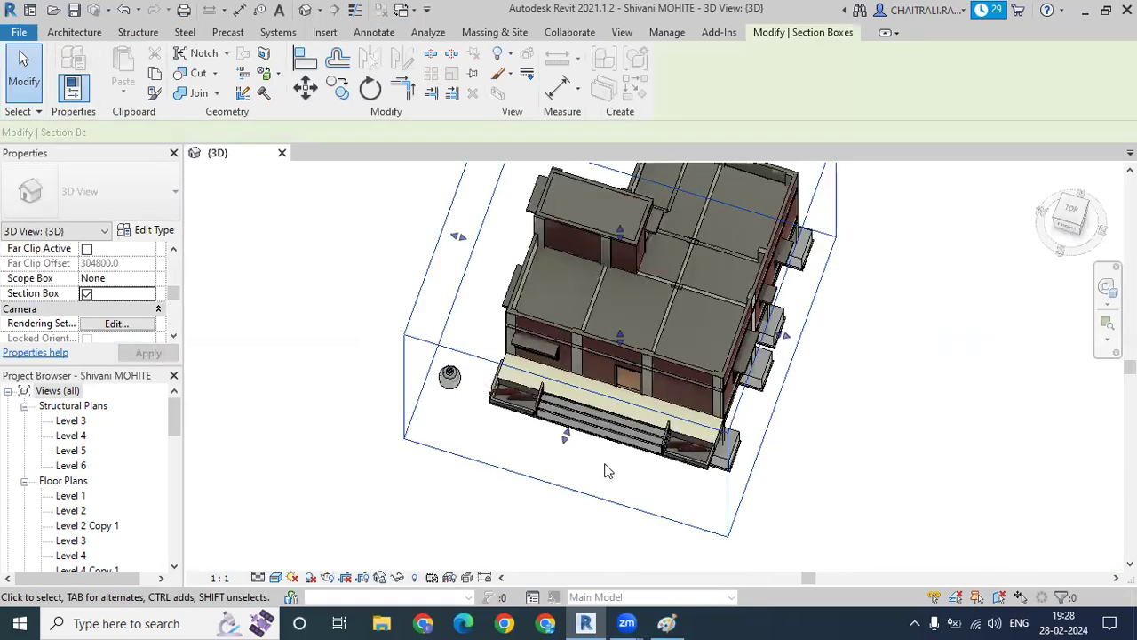
scroll(604, 470, "up", 2)
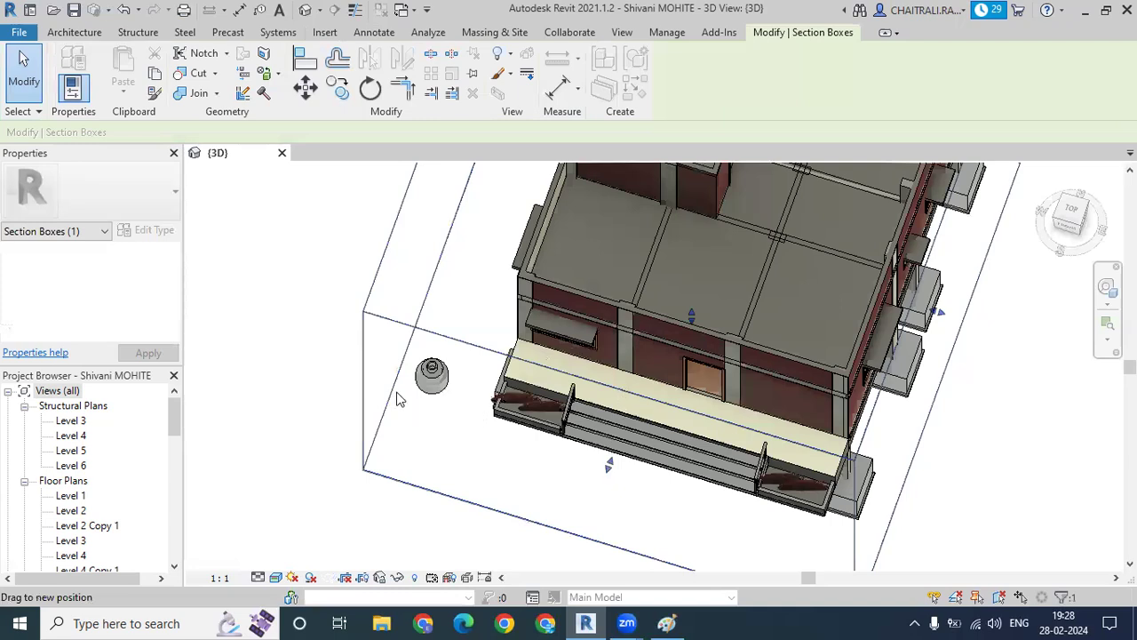
scroll(402, 400, "up", 3)
scroll(749, 417, "up", 2)
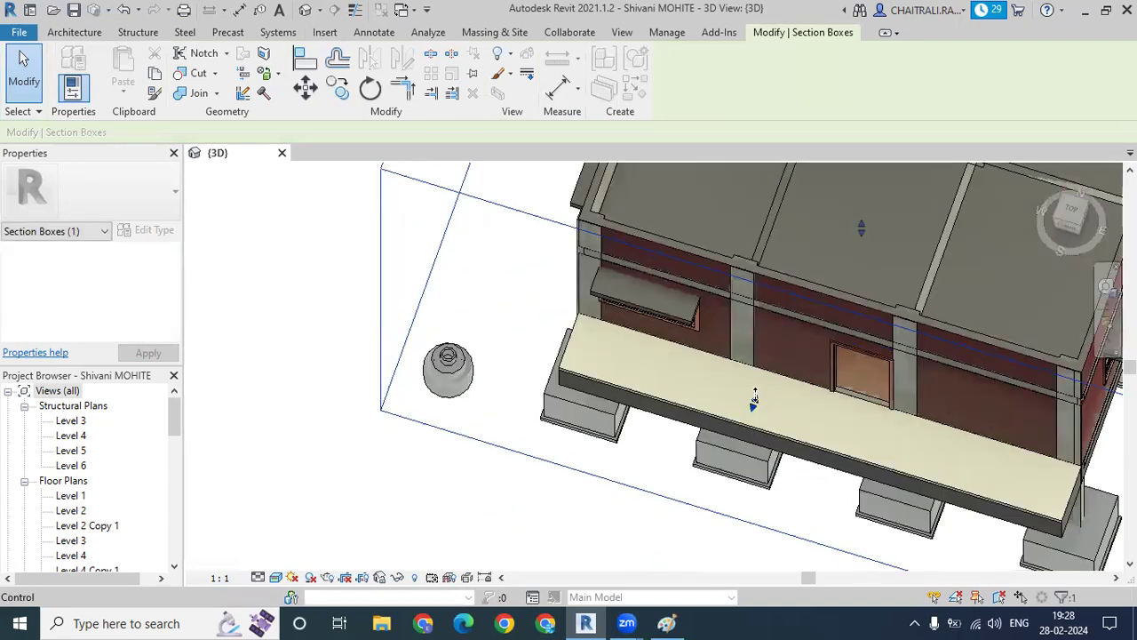
left_click_drag(768, 362, 384, 441)
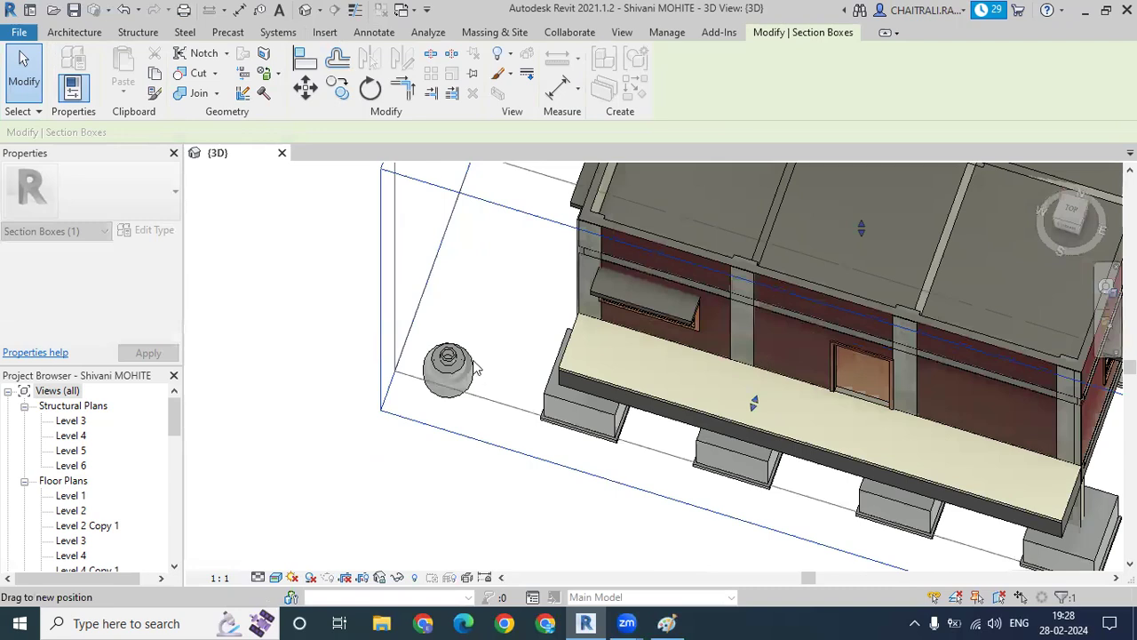
left_click(378, 445)
mouse_move(477, 311)
middle_mouse_down("shift")
mouse_move(517, 443)
mouse_move(492, 413)
middle_mouse_up("shift")
scroll(463, 391, "up", 2)
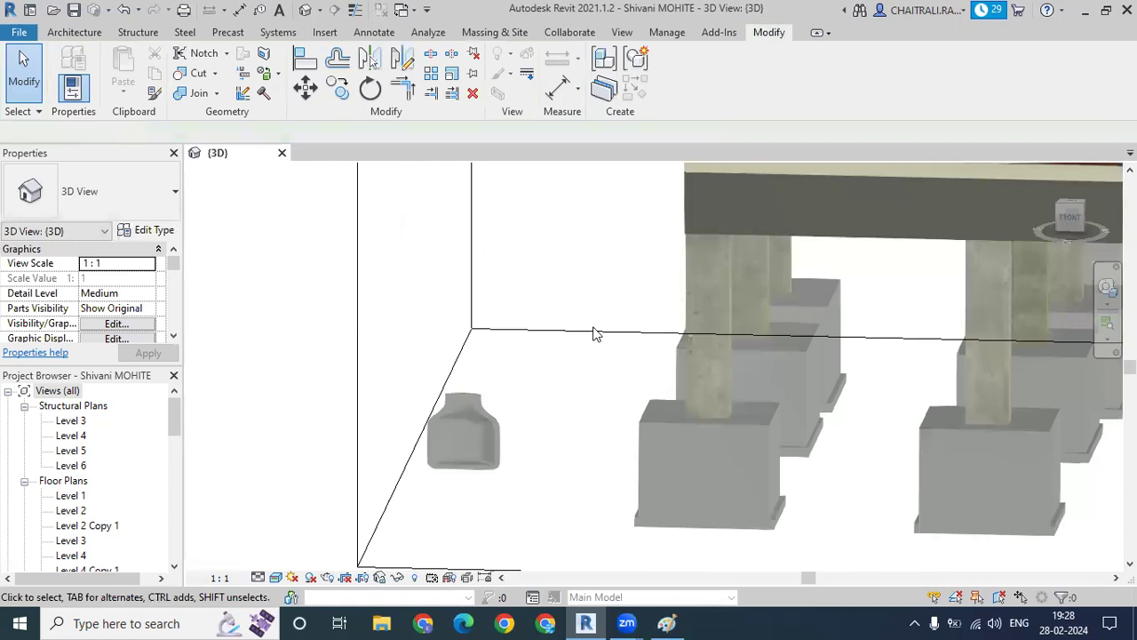
scroll(595, 332, "up", 5)
scroll(596, 334, "down", 2)
scroll(594, 333, "down", 2)
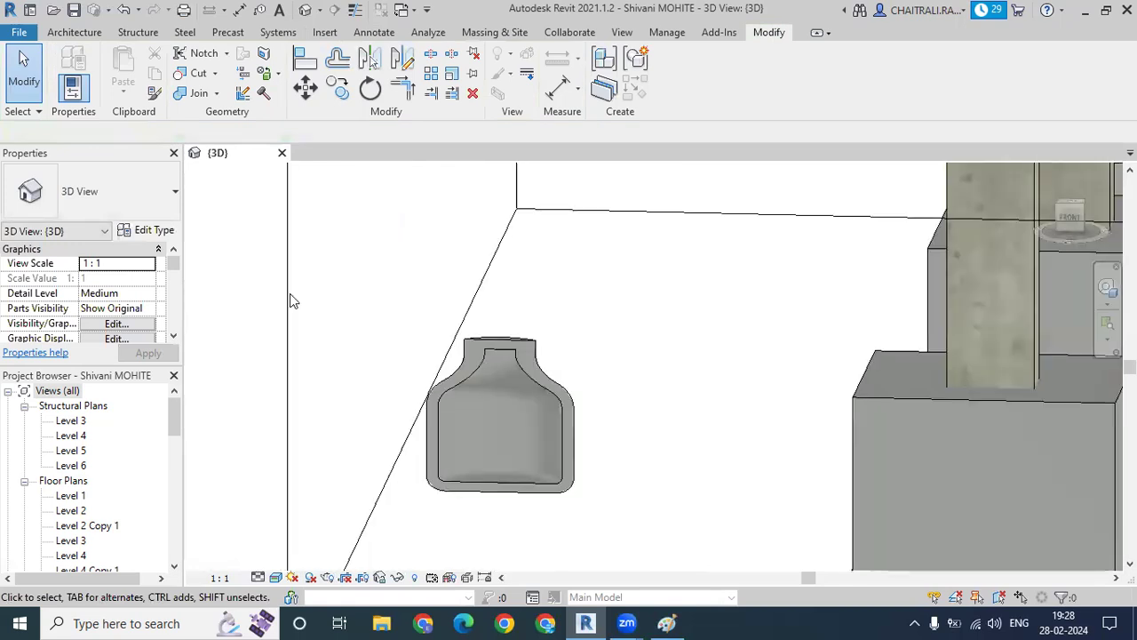
Reselect the section box, orbit down to the footings and columns, and widen it left.
left_click(290, 293)
scroll(302, 311, "down", 2)
scroll(406, 345, "down", 2)
mouse_move(378, 377)
middle_mouse_down("shift")
mouse_move(662, 407)
mouse_move(599, 276)
middle_mouse_up("shift")
scroll(662, 409, "down", 3)
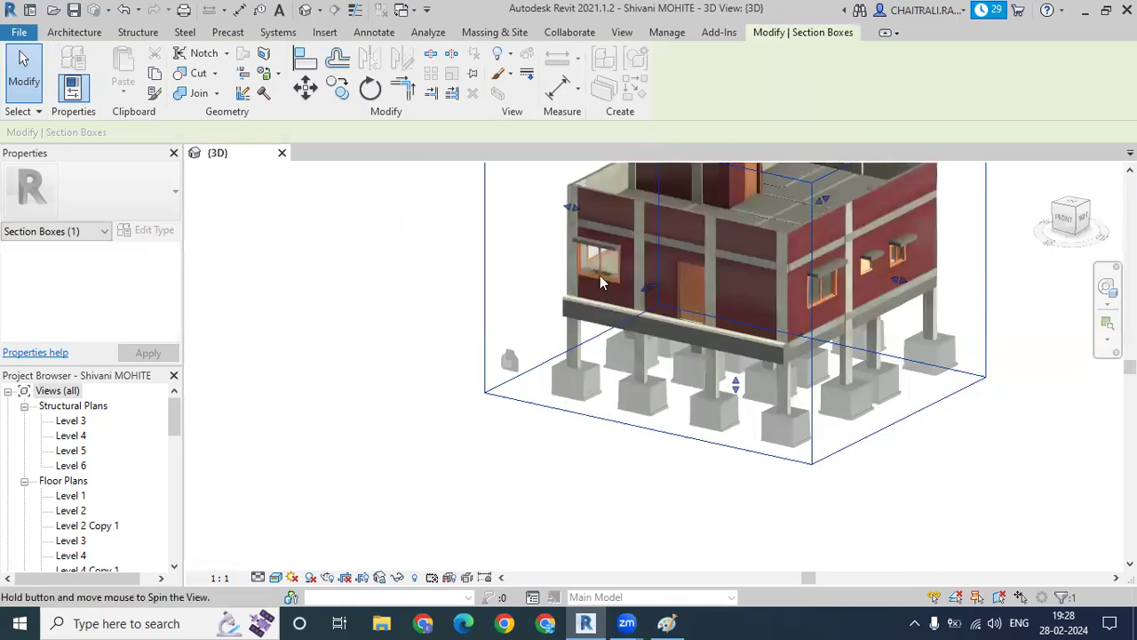
left_click_drag(521, 322, 518, 333)
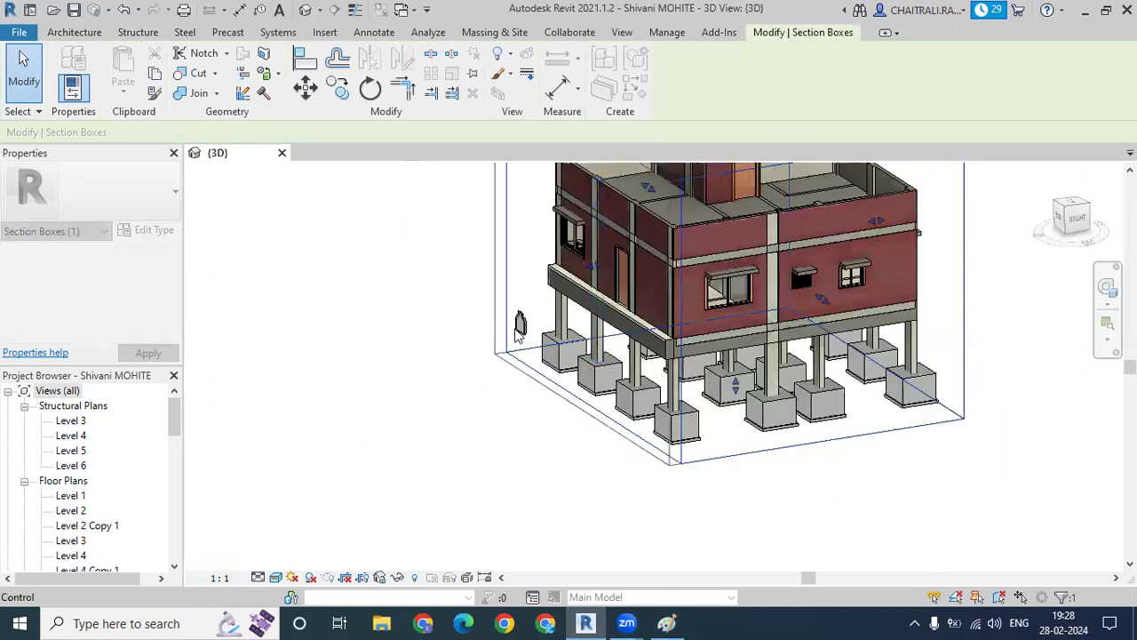
scroll(518, 330, "up", 2)
scroll(518, 303, "up", 1)
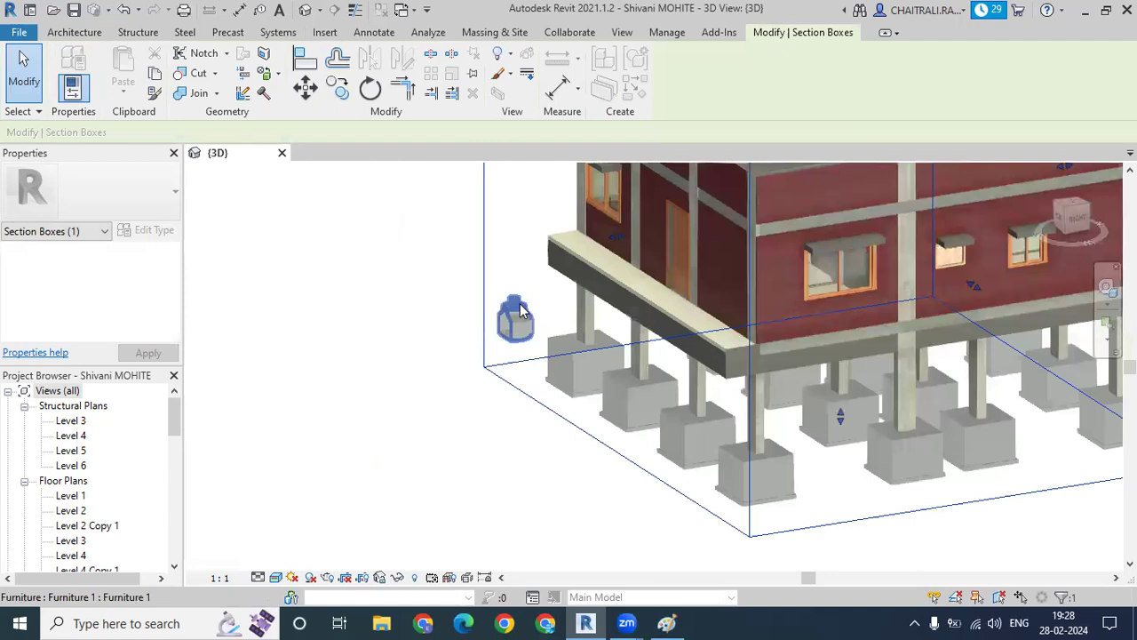
scroll(520, 303, "up", 1)
Nudge the section box side face slightly right, then orbit back toward the bottle.
left_click(620, 234)
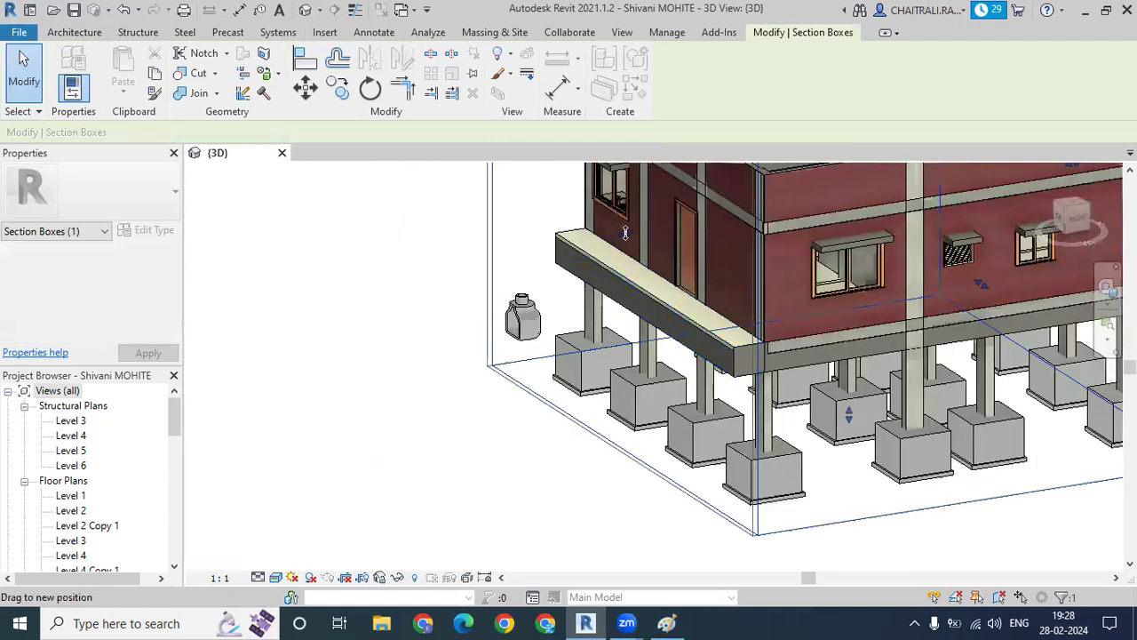
mouse_move(516, 371)
middle_mouse_down("shift")
mouse_move(523, 267)
mouse_move(611, 207)
middle_mouse_up("shift")
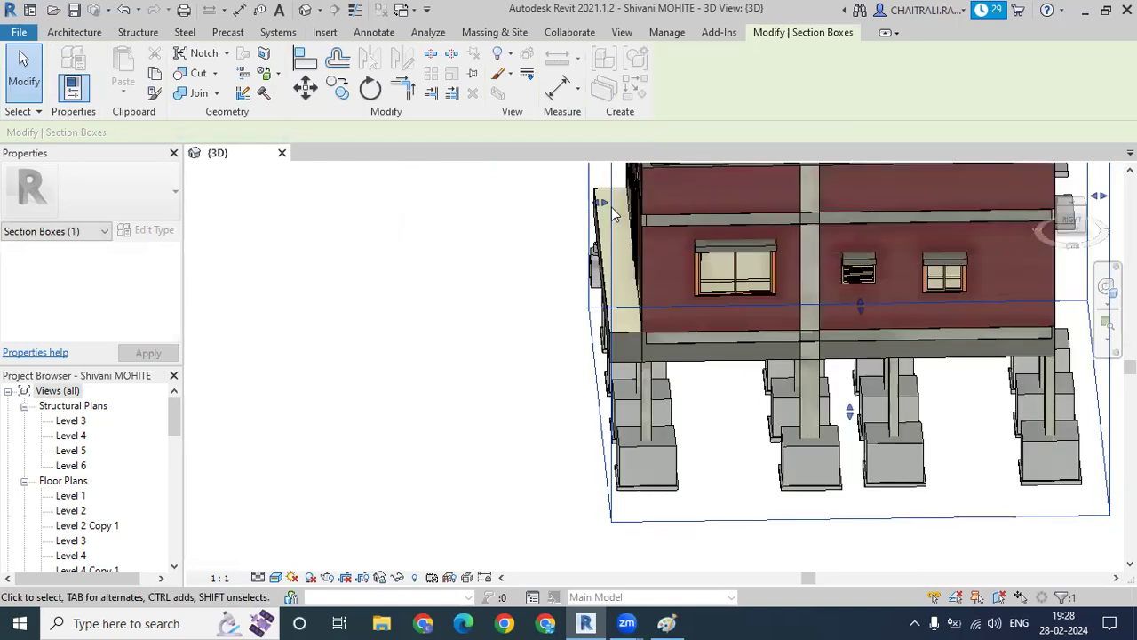
scroll(611, 207, "up", 5)
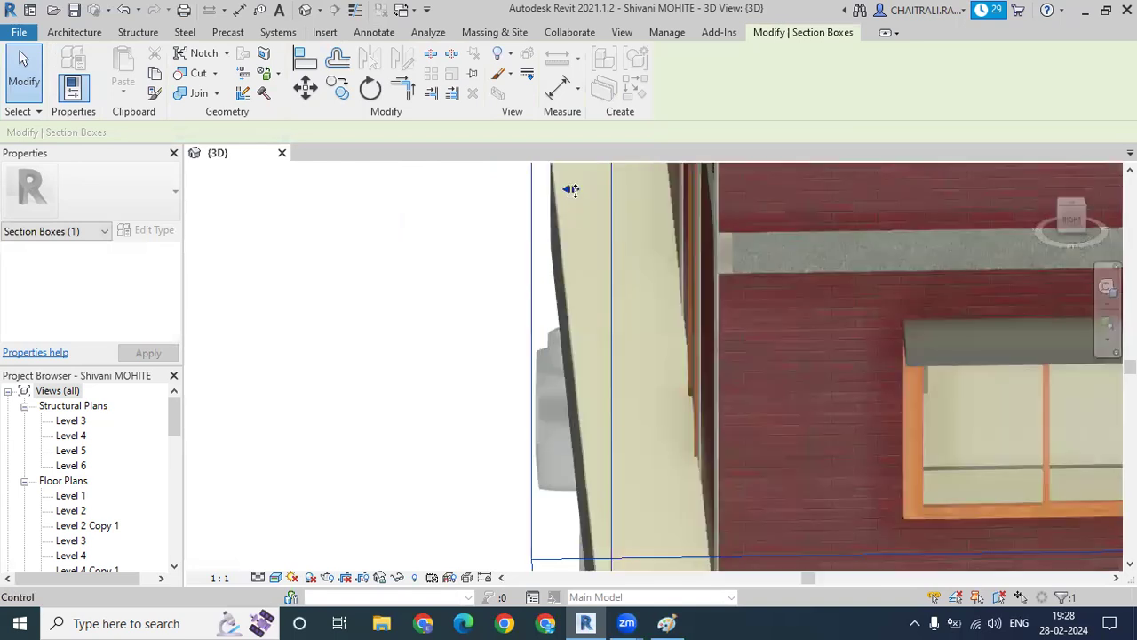
left_click_drag(570, 190, 580, 190)
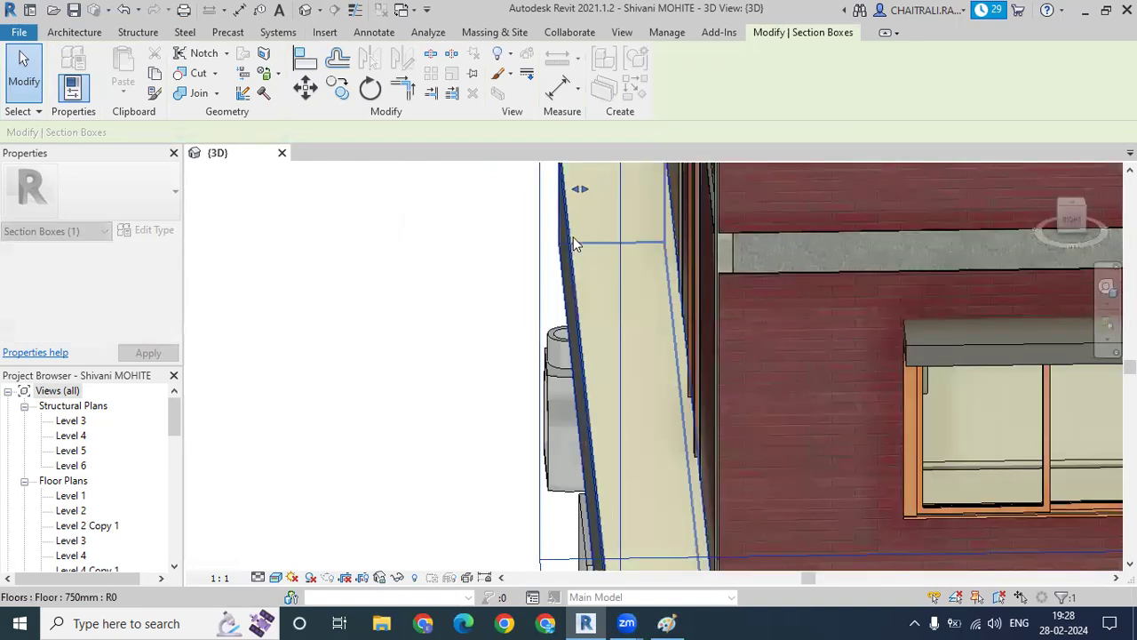
left_click_drag(583, 192, 590, 195)
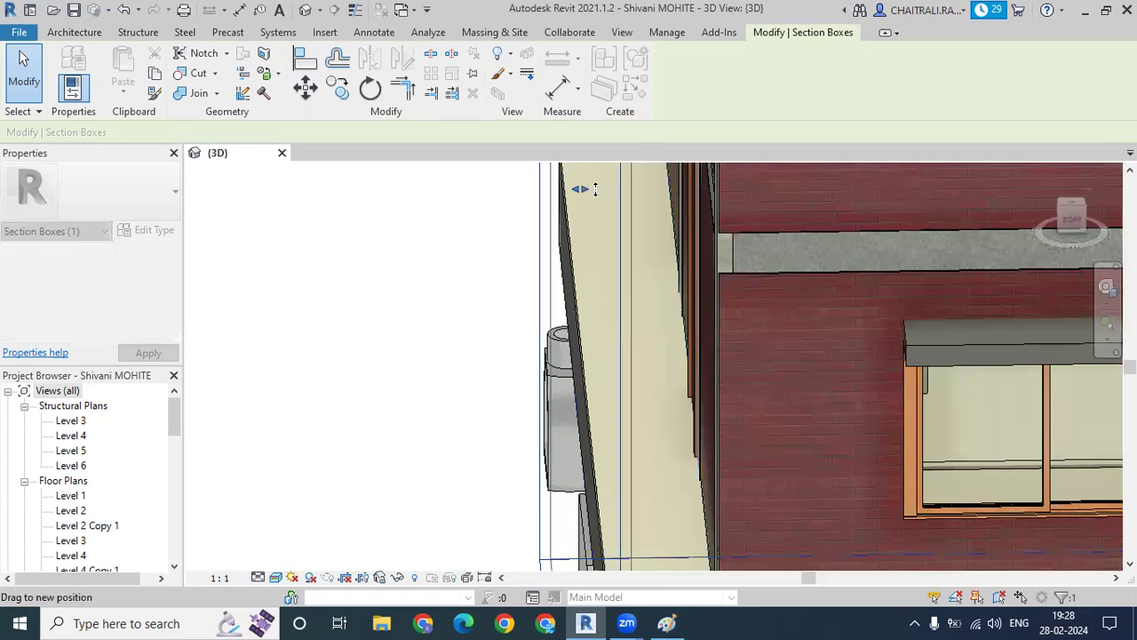
left_click(432, 400)
mouse_move(475, 442)
middle_mouse_down("shift")
mouse_move(455, 483)
mouse_move(799, 190)
mouse_move(628, 279)
middle_mouse_up("shift")
scroll(626, 273, "up", 2)
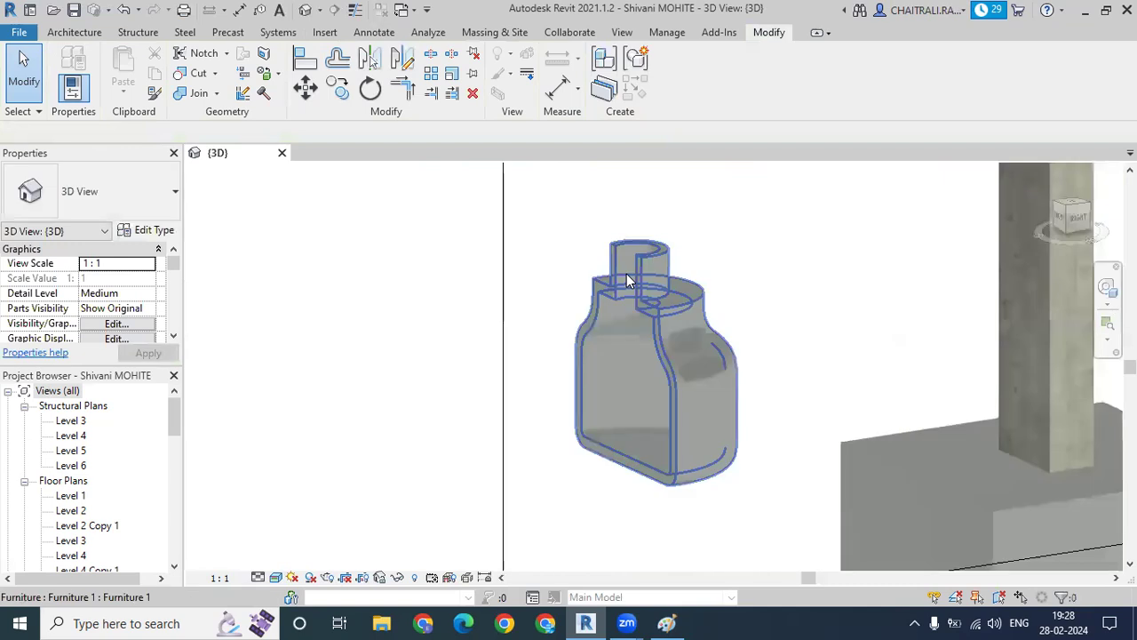
scroll(653, 263, "up", 2)
scroll(657, 267, "up", 1)
scroll(657, 267, "down", 4)
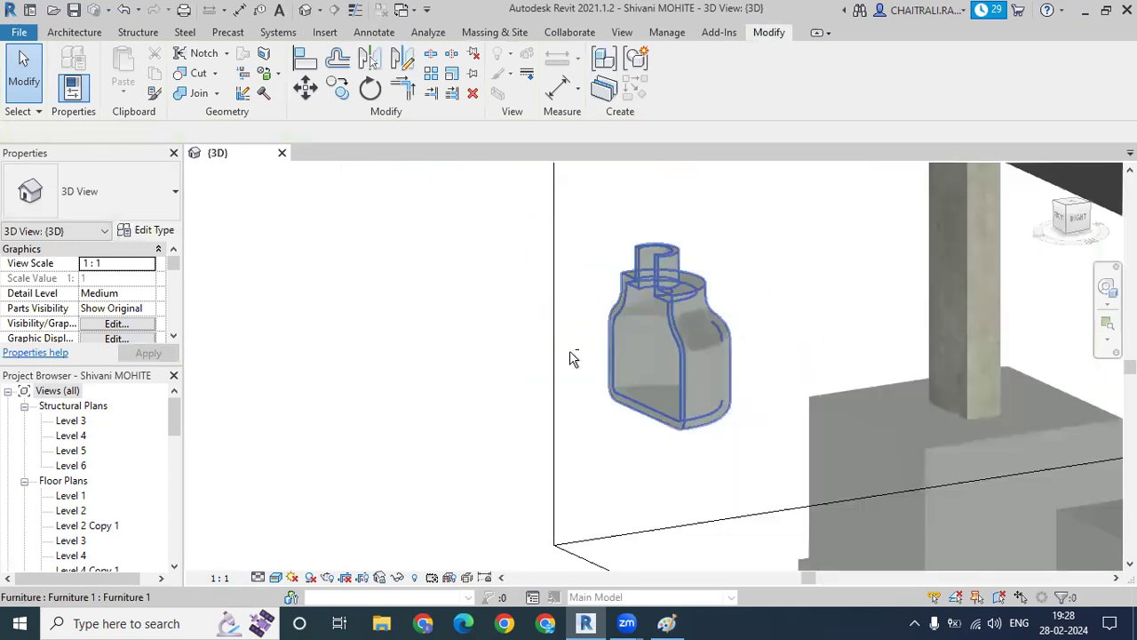
scroll(559, 361, "up", 1)
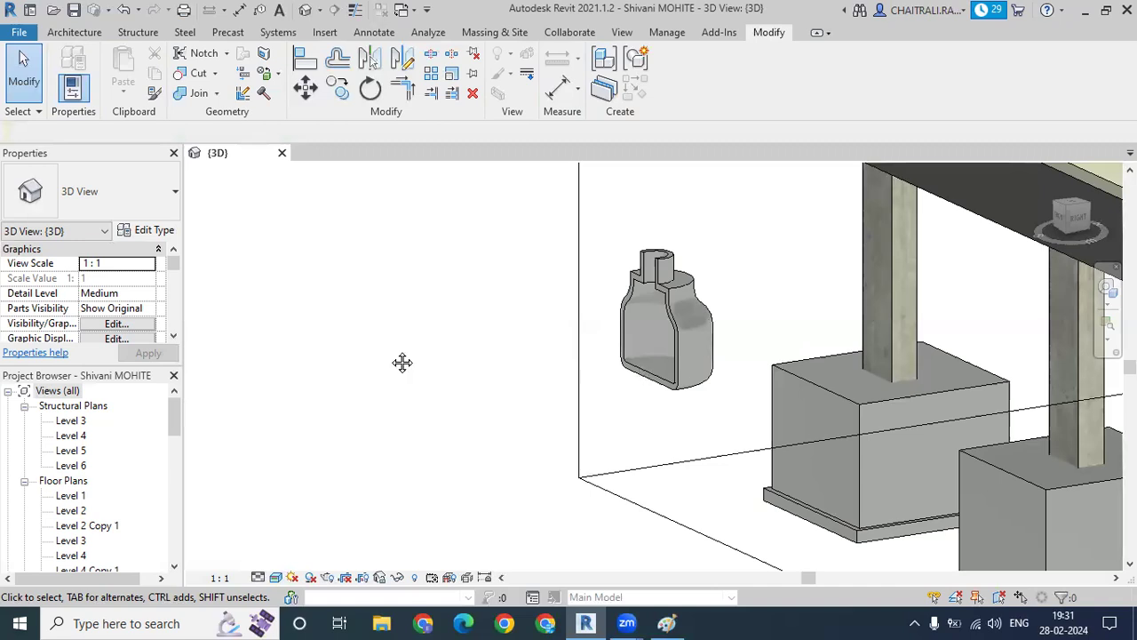
scroll(402, 363, "down", 2)
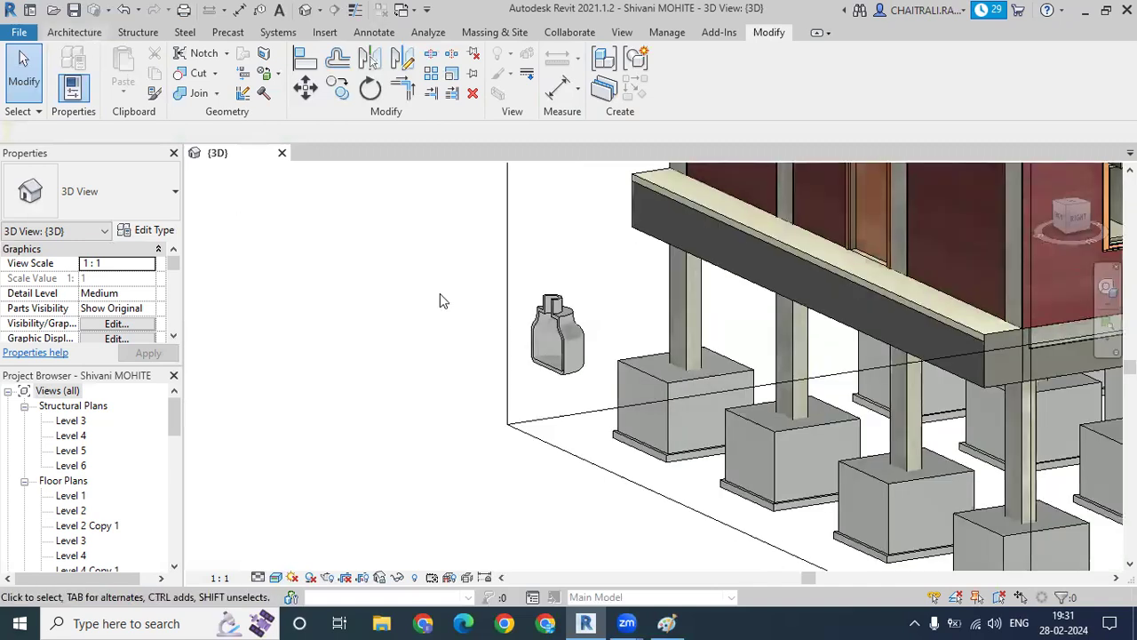
scroll(393, 327, "down", 2)
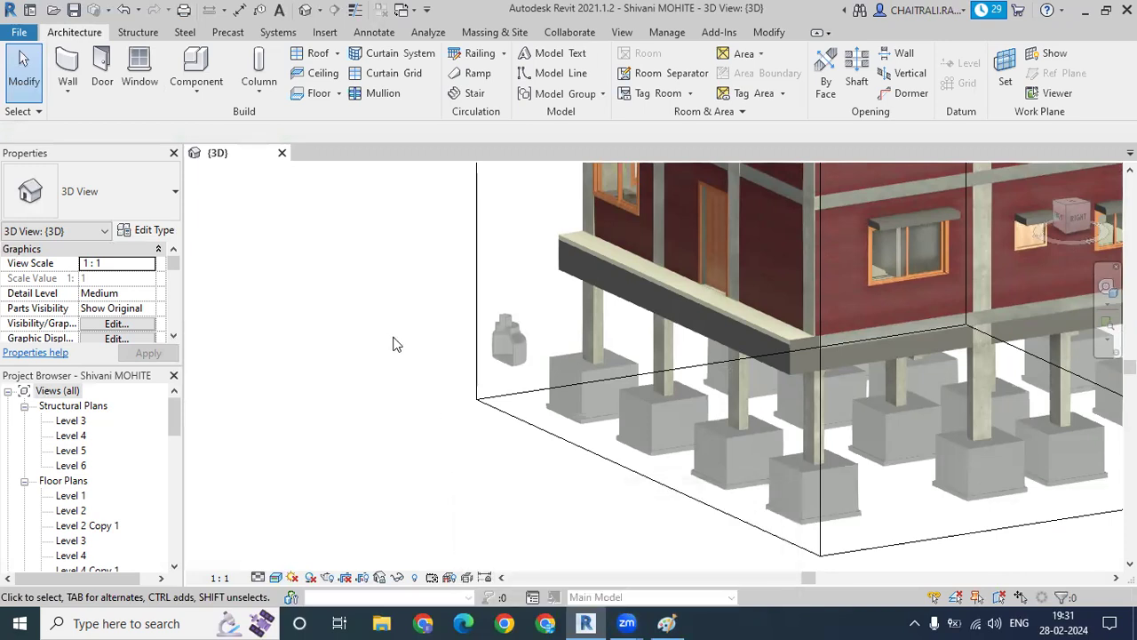
scroll(397, 343, "down", 2)
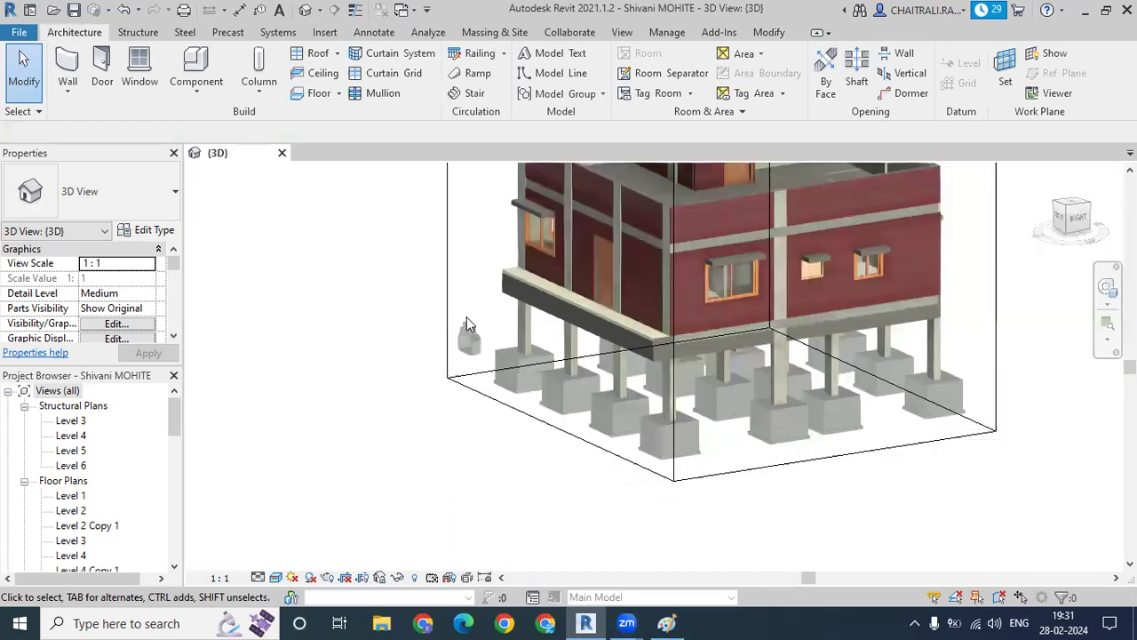
scroll(465, 316, "up", 1)
scroll(488, 395, "up", 1)
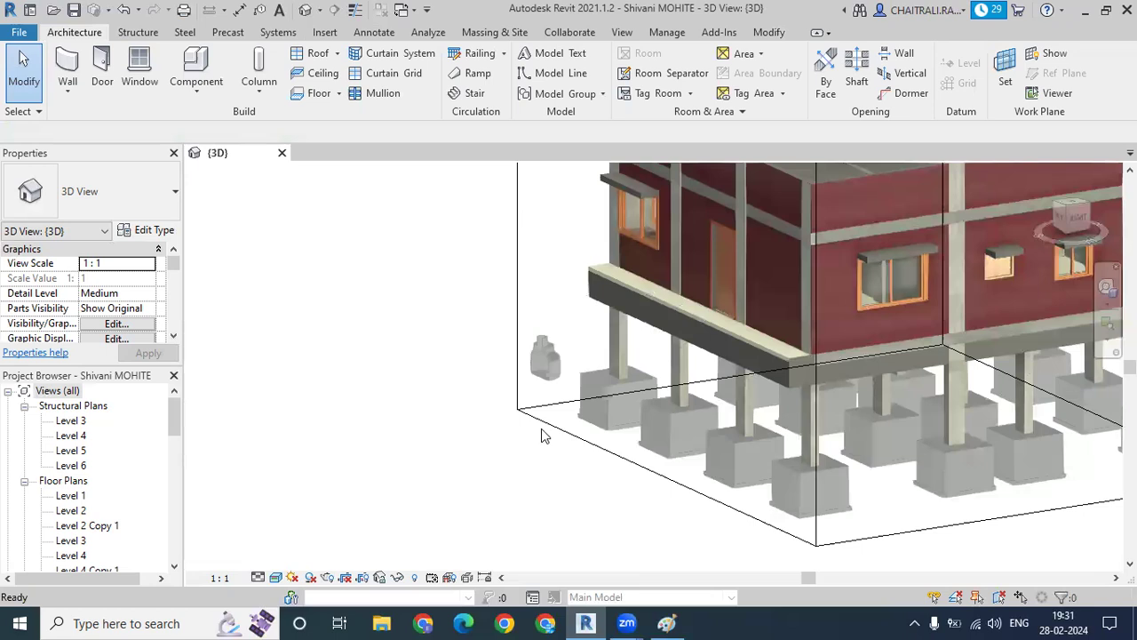
scroll(532, 402, "up", 2)
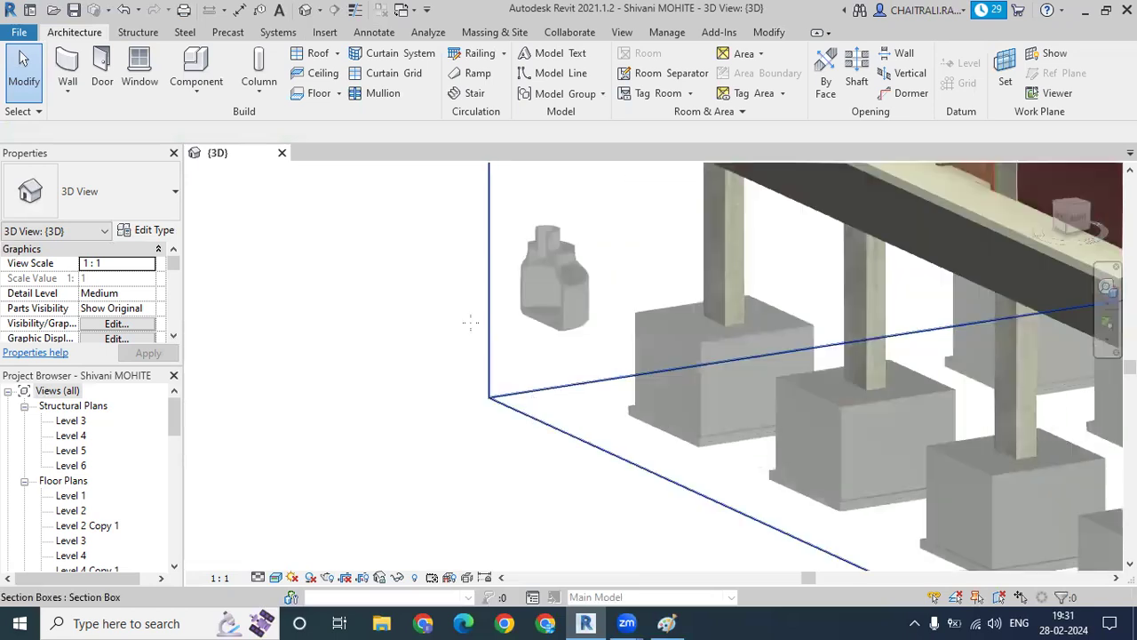
Back in Paint, clear all the old bottle sketches to a blank canvas.
key("alt+Tab")
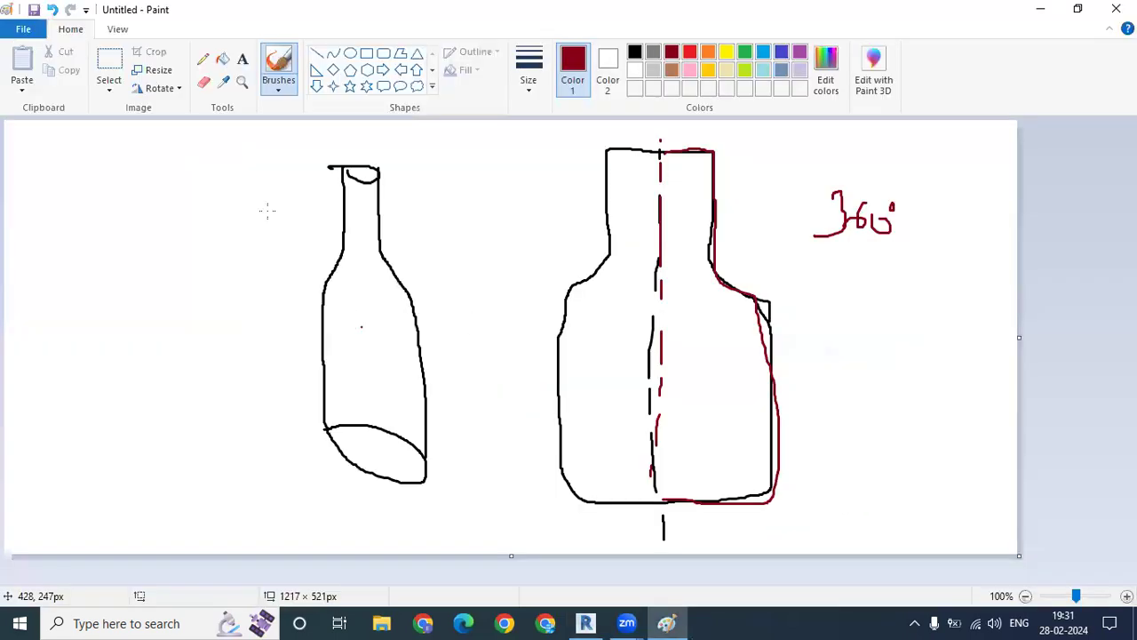
key("ctrl+a")
key("Delete")
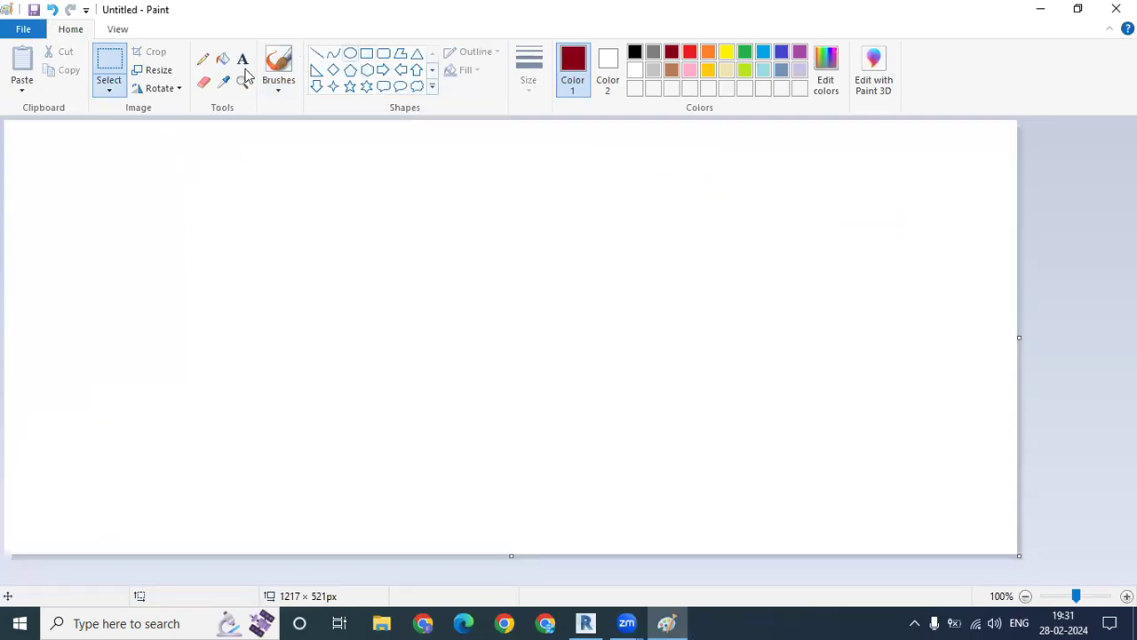
Pencil-sketch a dome-shaped profile closed by a thickened base line.
left_click(203, 59)
left_click_drag(341, 291, 367, 229)
left_click_drag(566, 238, 562, 279)
left_click_drag(341, 291, 448, 290)
left_click_drag(562, 280, 453, 289)
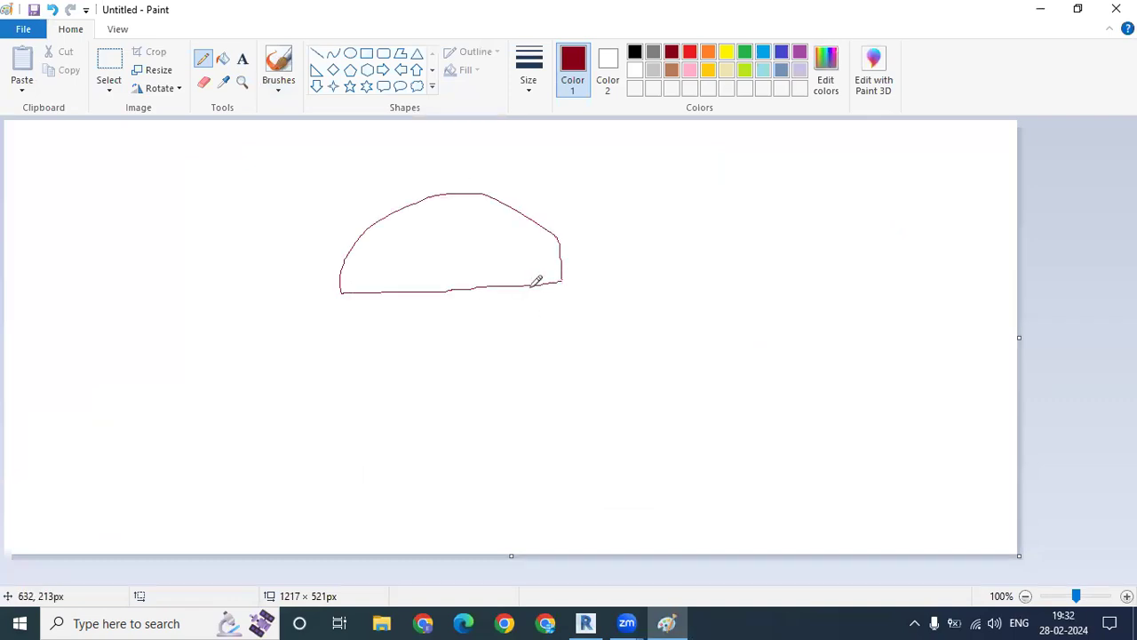
left_click_drag(296, 287, 446, 290)
left_click_drag(569, 285, 487, 286)
Add axis dashes and a handwritten label beside the dome profile.
left_click_drag(572, 285, 598, 284)
left_click_drag(696, 281, 639, 281)
left_click_drag(659, 214, 651, 275)
left_click_drag(655, 264, 665, 255)
mouse_move(686, 194)
left_mouse_down()
mouse_move(685, 231)
mouse_move(705, 242)
left_mouse_up()
mouse_move(686, 215)
left_mouse_down()
mouse_move(724, 206)
mouse_move(755, 220)
mouse_move(763, 190)
left_mouse_up()
left_click_drag(783, 188, 787, 209)
Sketch a rough cup with an elliptical rim and body.
mouse_move(972, 352)
left_mouse_down()
mouse_move(783, 330)
mouse_move(995, 330)
mouse_move(856, 457)
mouse_move(866, 464)
left_mouse_up()
left_click_drag(786, 334, 866, 464)
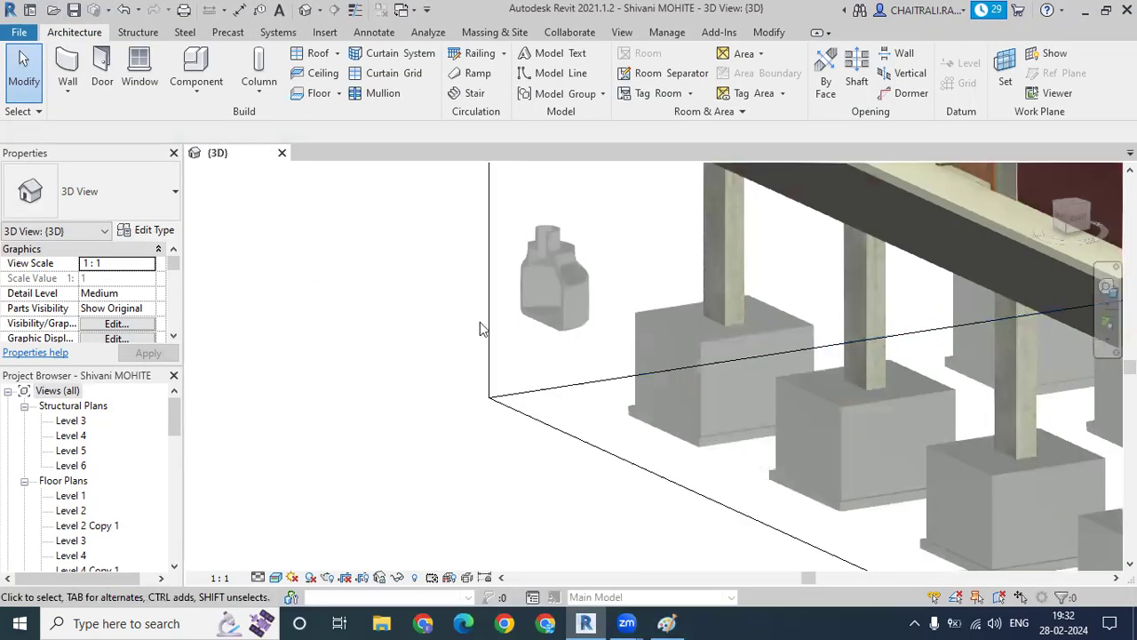
scroll(484, 327, "down", 2)
Deselect the section box and uncheck Section Box in the 3D view's Properties.
scroll(480, 265, "down", 2)
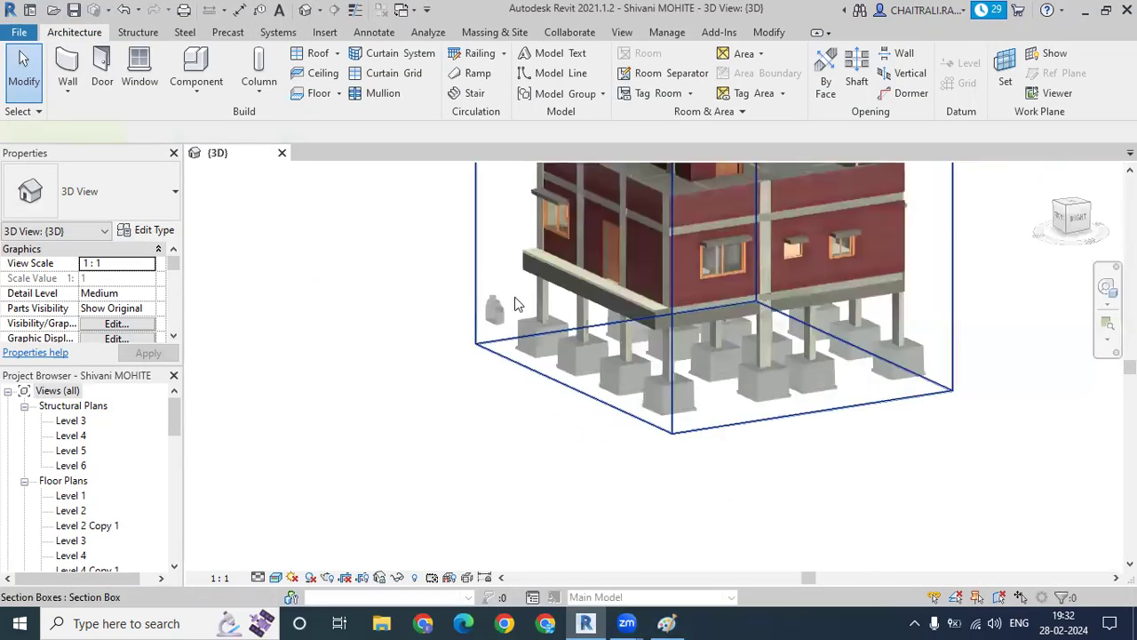
left_click(518, 304)
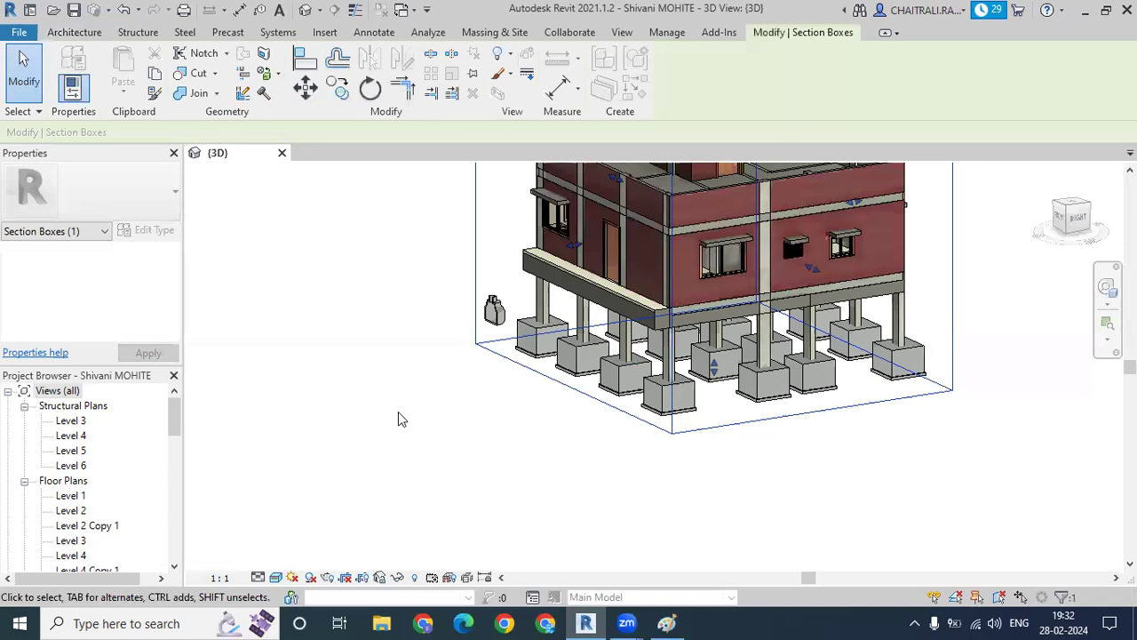
key("Escape")
left_click_drag(173, 266, 174, 302)
left_click(86, 308)
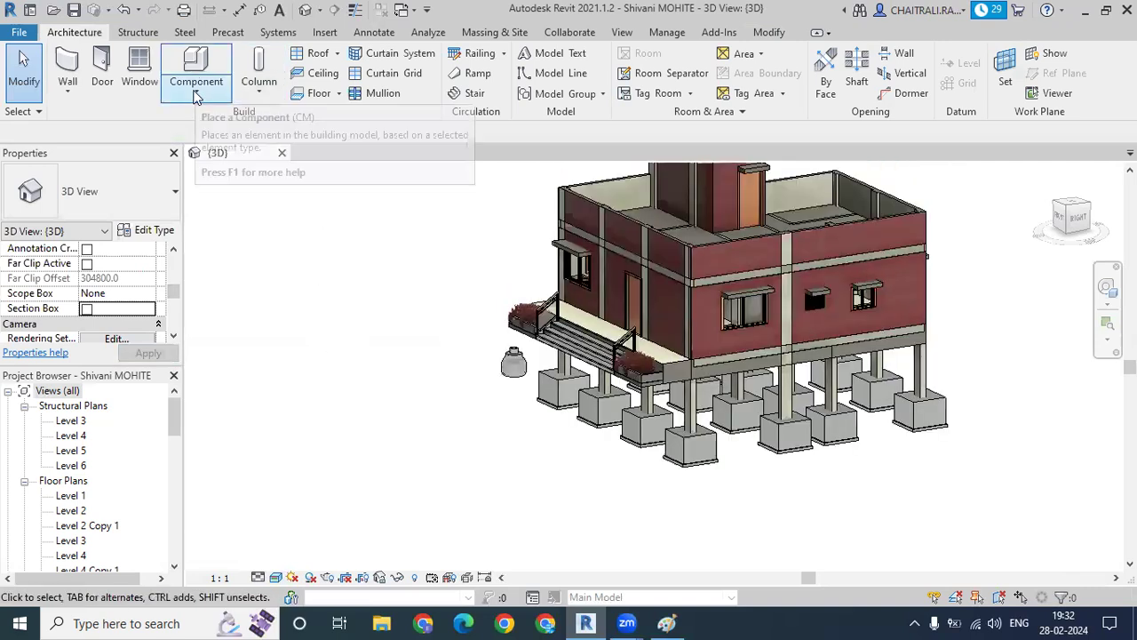
left_click(197, 87)
Create a new in-place model in the Furniture category, named Furniture 2.
left_click(224, 169)
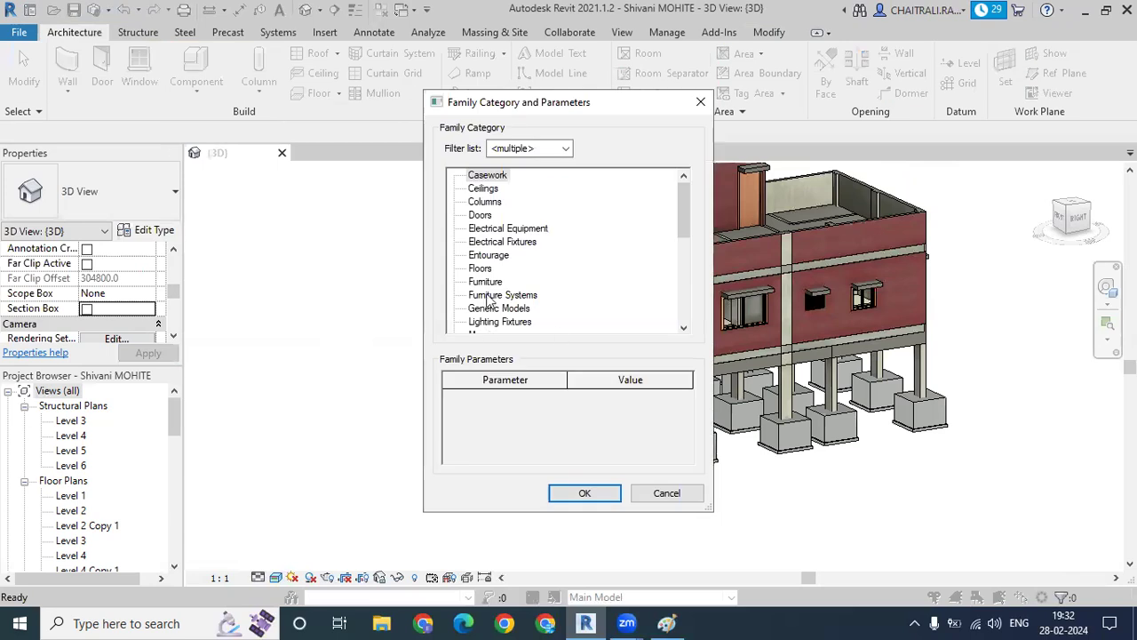
left_click(491, 295)
double_click(484, 282)
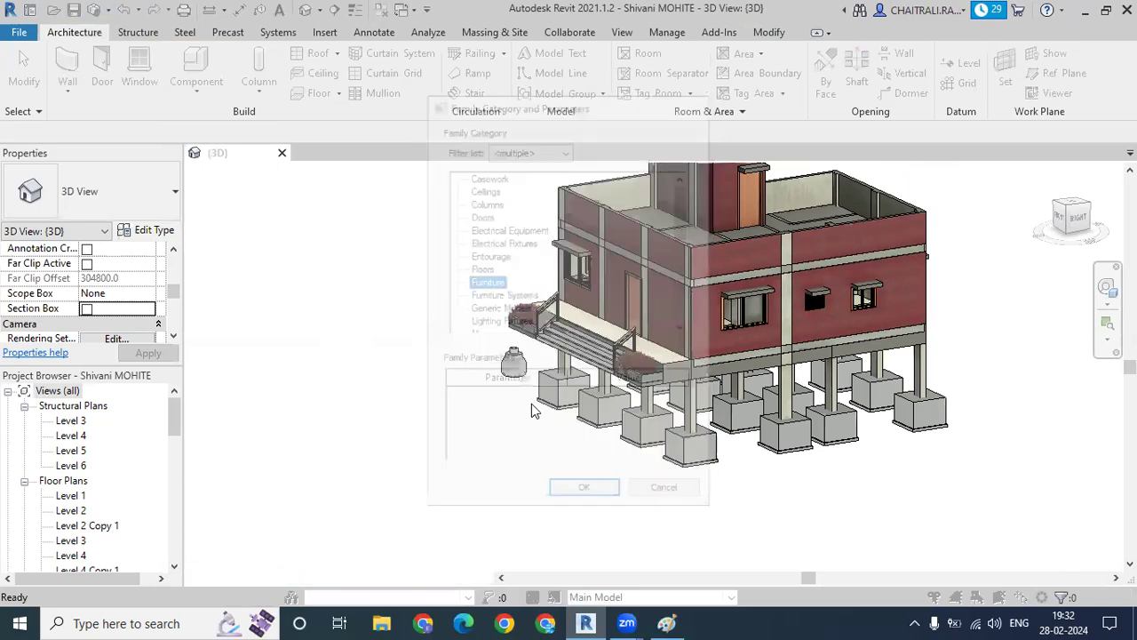
left_click(553, 347)
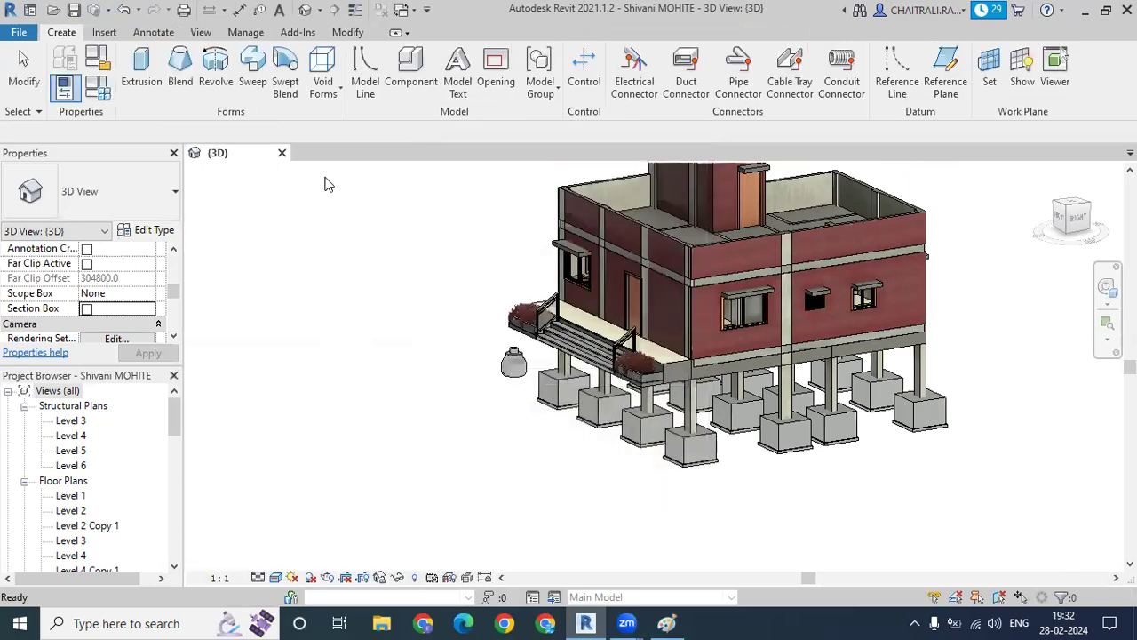
Start a Revolve and sketch a circle with a 2000 radius.
left_click(214, 82)
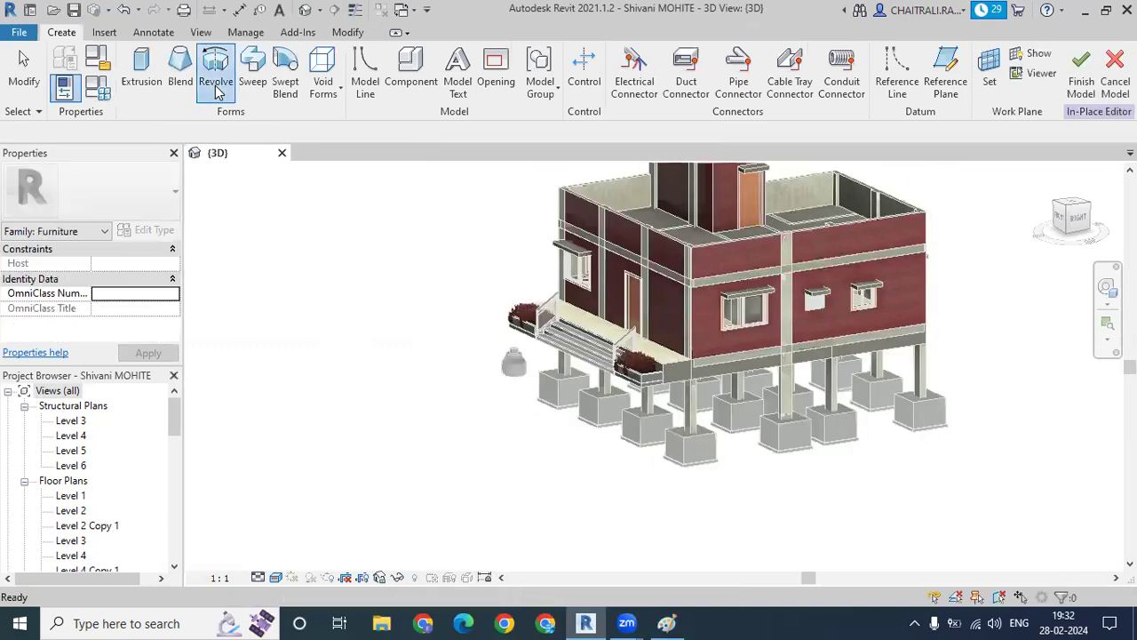
left_click(731, 57)
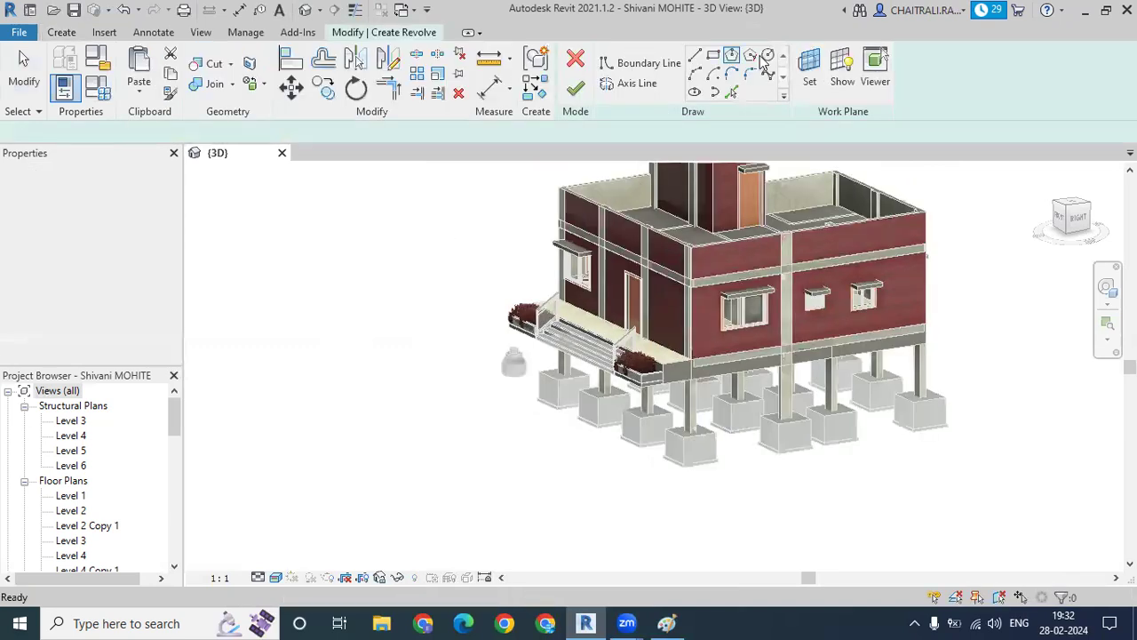
left_click(469, 258)
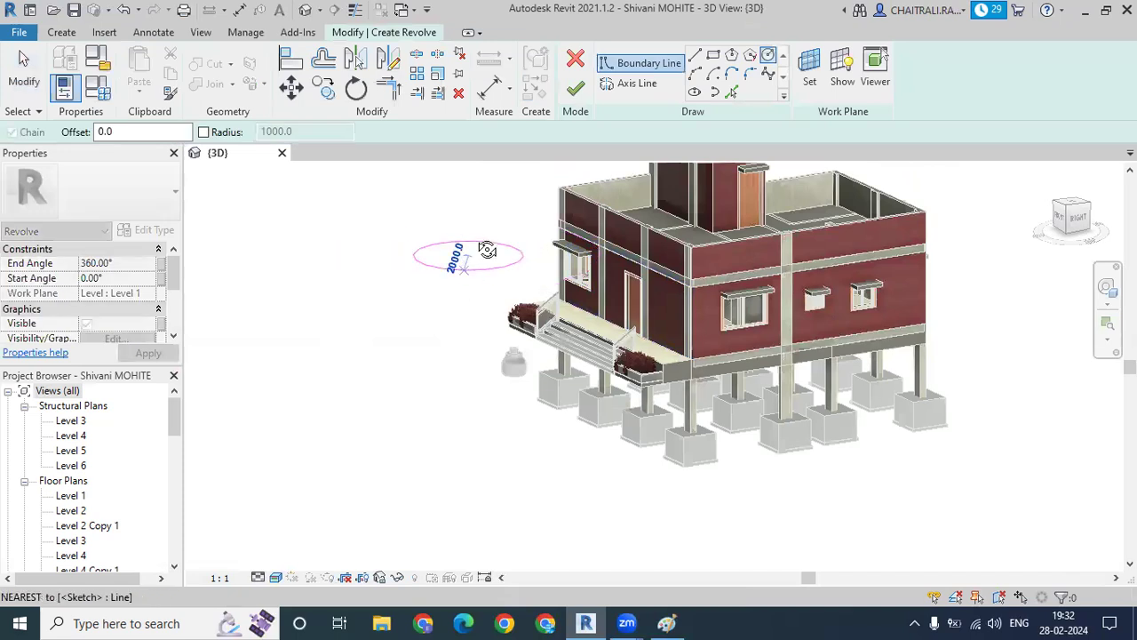
left_click(476, 238)
middle_click_drag(541, 445, 477, 217, "shift")
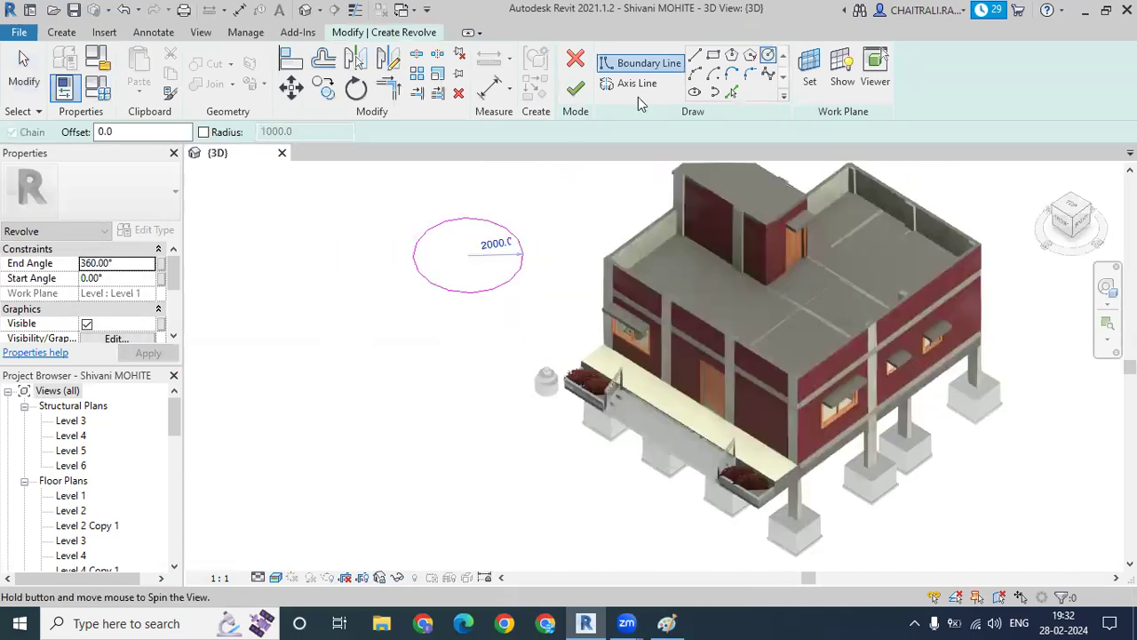
scroll(477, 220, "up", 4)
Draw a diagonal line across the circle with LI, then delete it.
key("l")
key("i")
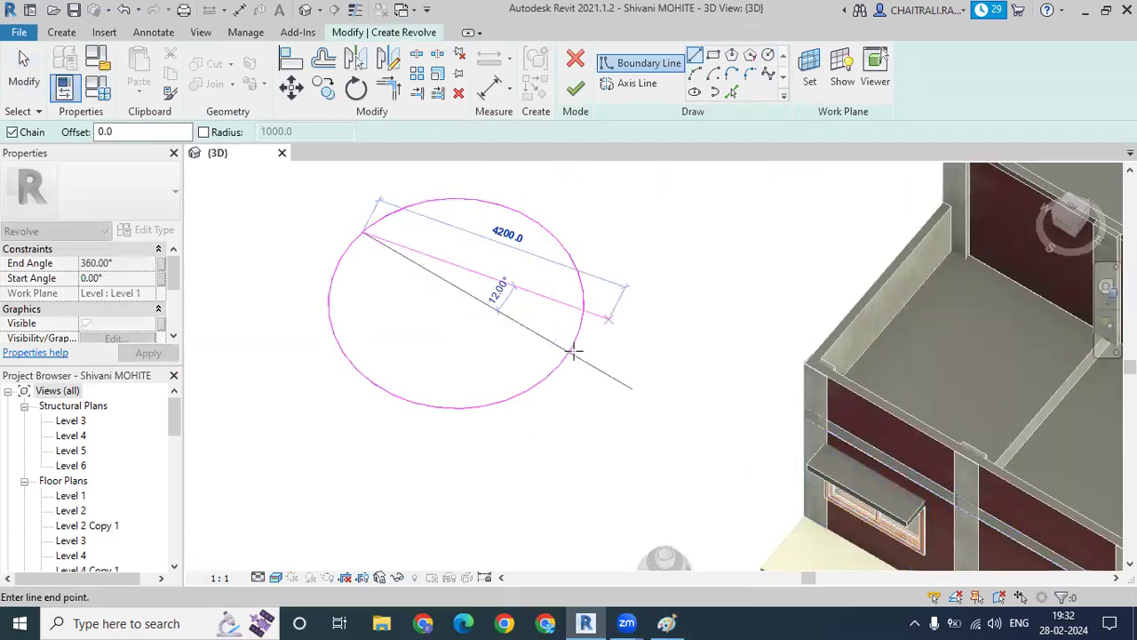
left_click(474, 326)
key("Escape")
key("Escape")
middle_click_drag(452, 381, 444, 405, "shift")
middle_click_drag(462, 324, 477, 306, "shift")
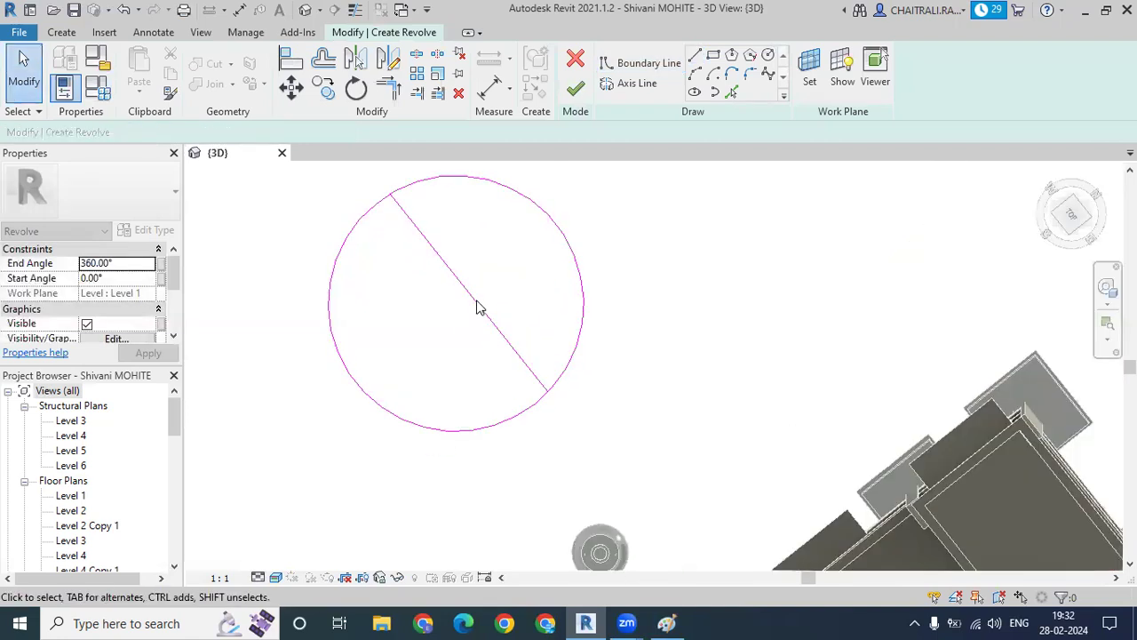
left_click(470, 301)
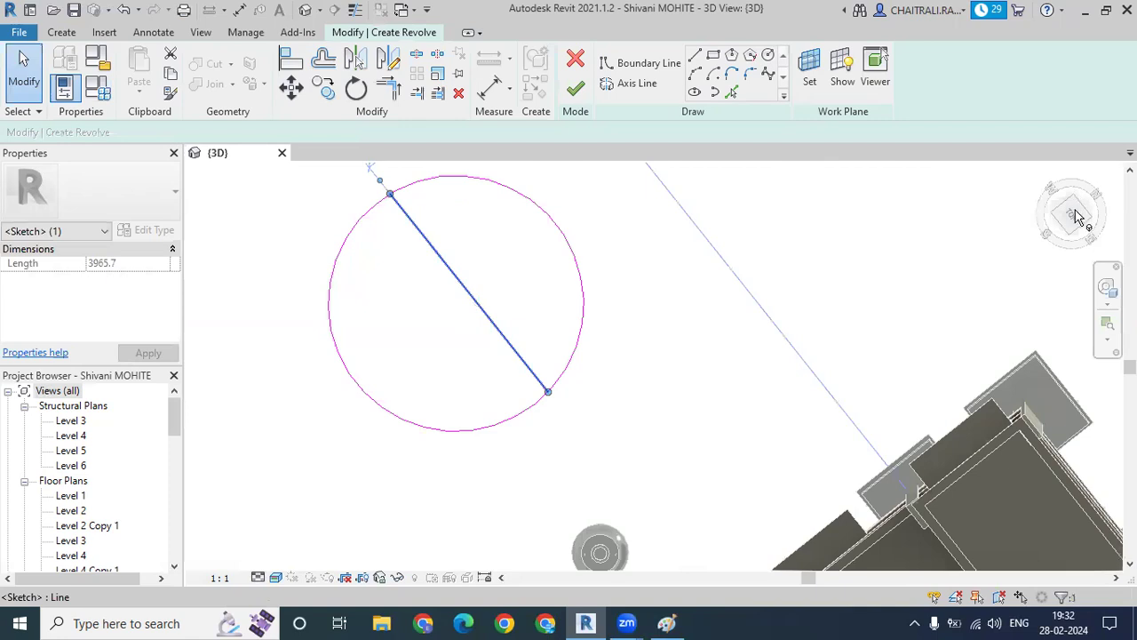
key("Delete")
Draw a vertical line from the circle's top point to its bottom point.
mouse_move(779, 243)
middle_mouse_down("shift")
mouse_move(620, 253)
mouse_move(880, 217)
mouse_move(617, 284)
mouse_move(621, 210)
middle_mouse_up("shift")
scroll(615, 258, "up", 2)
key("l")
key("i")
left_click(563, 210)
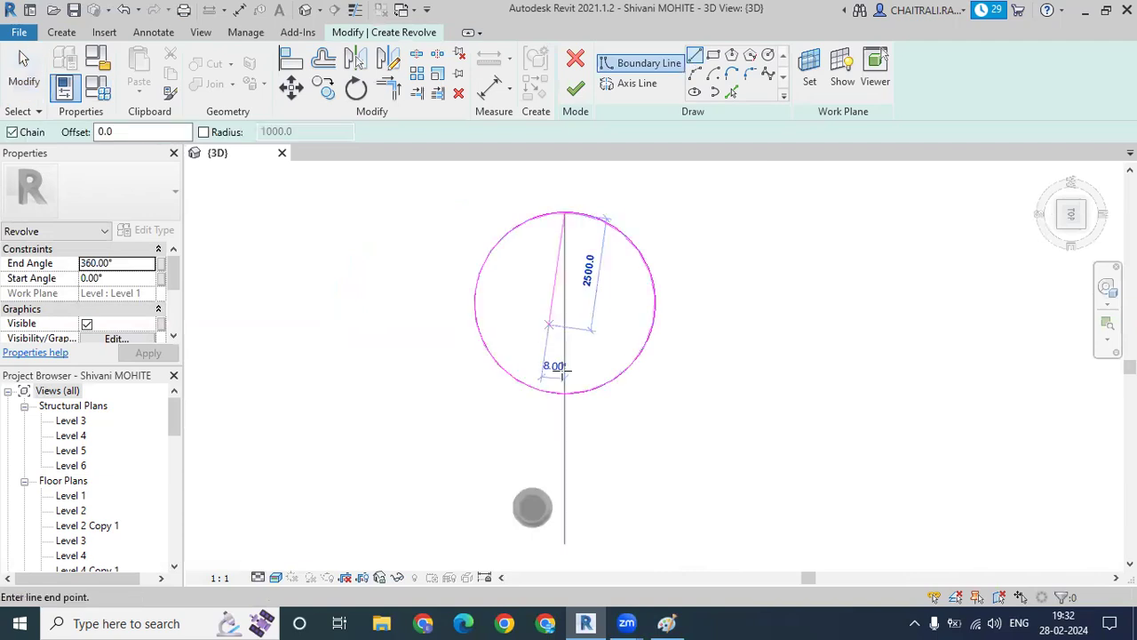
left_click(586, 379)
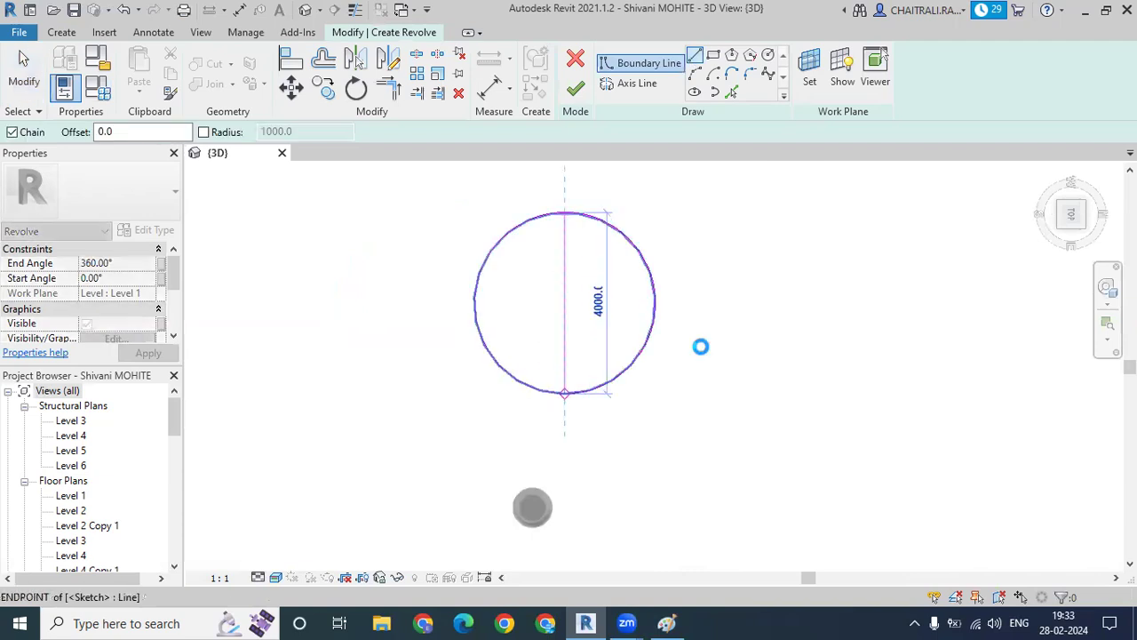
key("Escape")
key("Escape")
Trim away the circle's left half against the vertical line with TR.
key("t")
key("r")
left_click(566, 278)
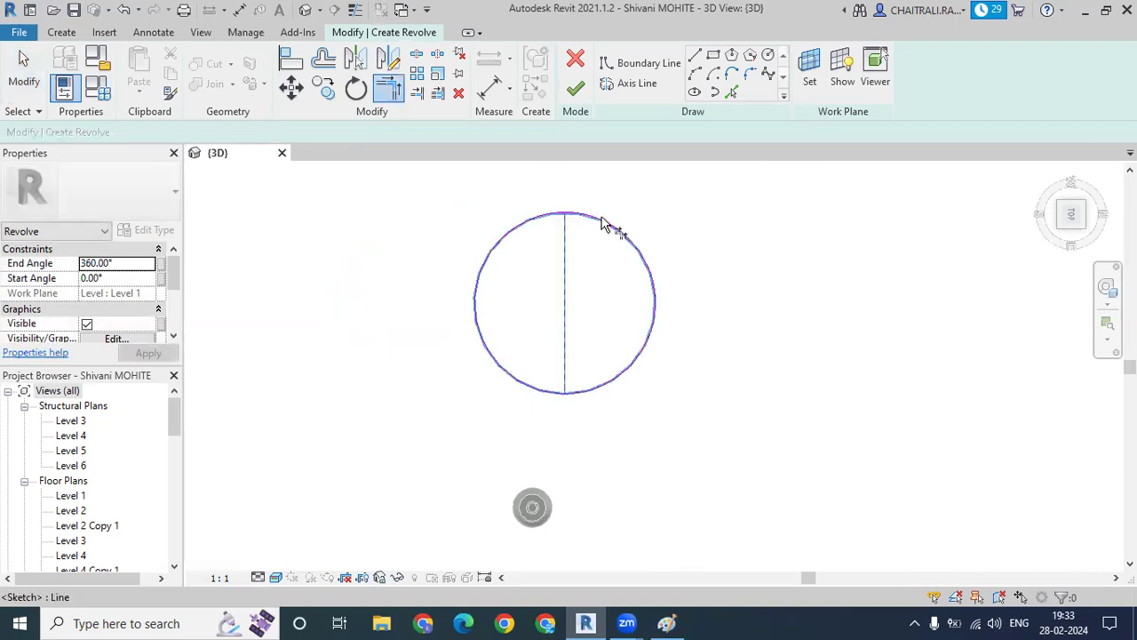
left_click(568, 271)
left_click(569, 278)
left_click(600, 395)
key("Escape")
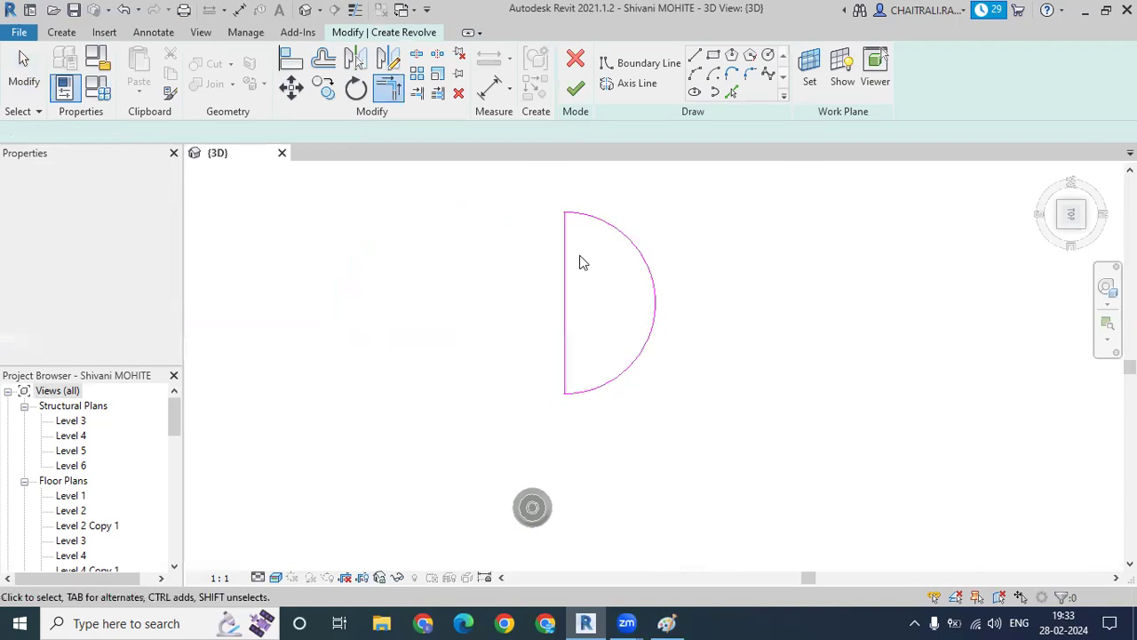
scroll(566, 223, "up", 3)
scroll(565, 223, "down", 2)
scroll(566, 223, "down", 1)
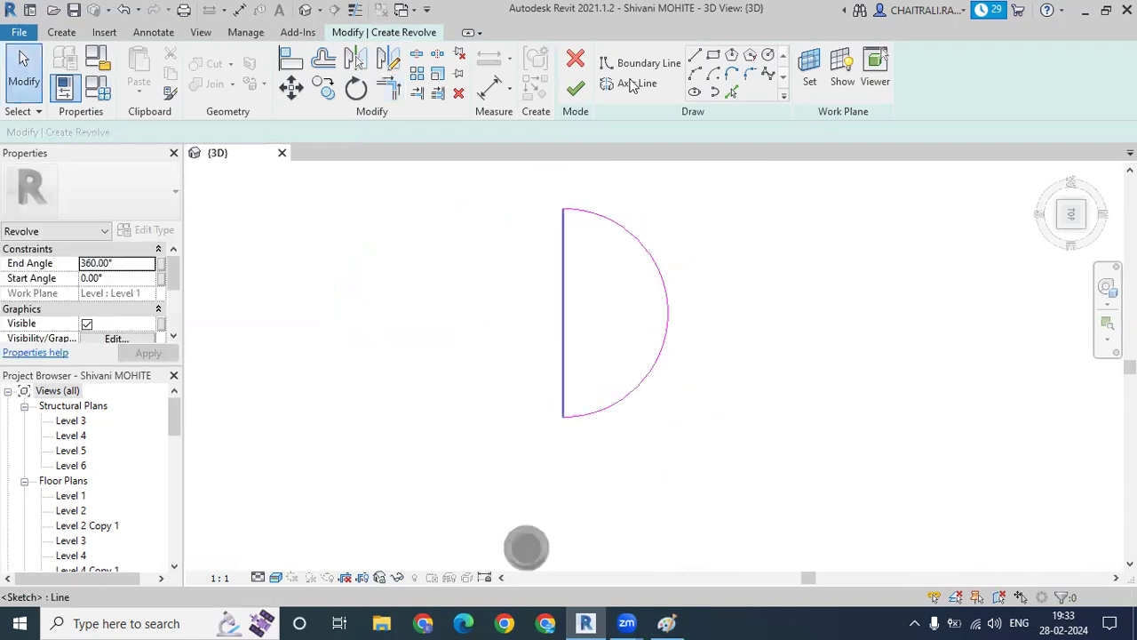
Draw the revolve axis along the straight edge and finish the sphere.
left_click(630, 82)
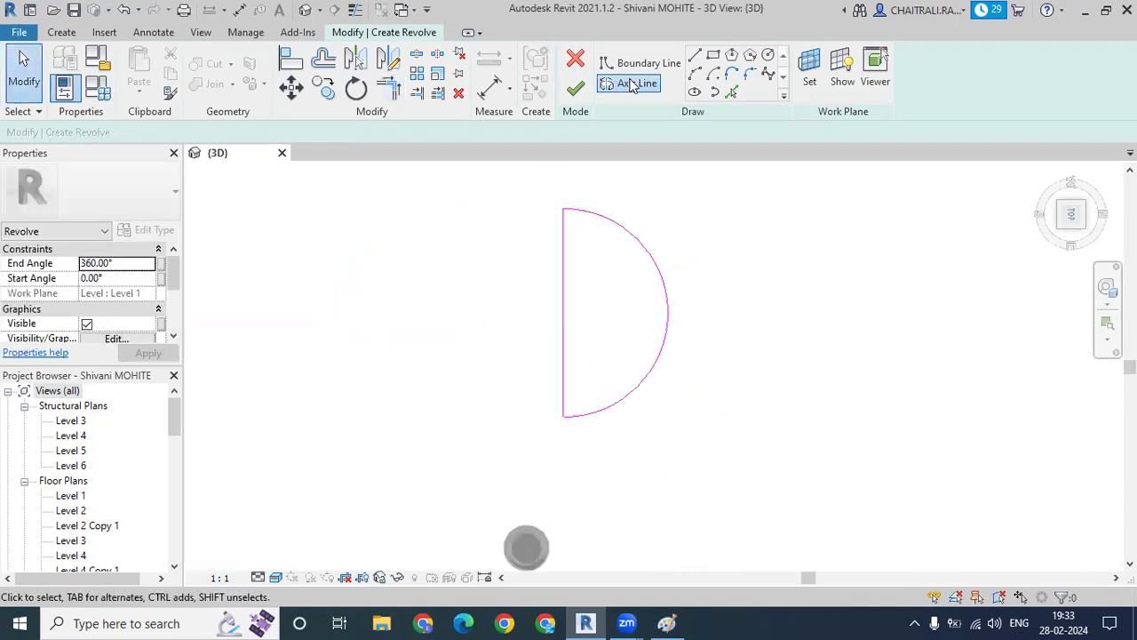
left_click(561, 258)
left_click(563, 189)
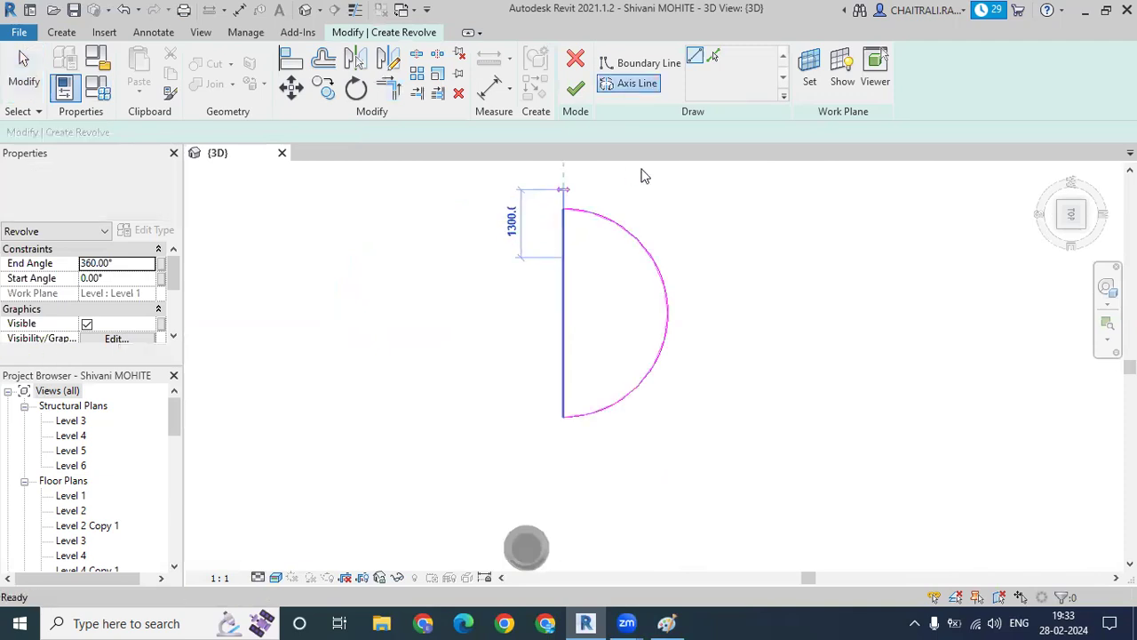
key("Escape")
key("Escape")
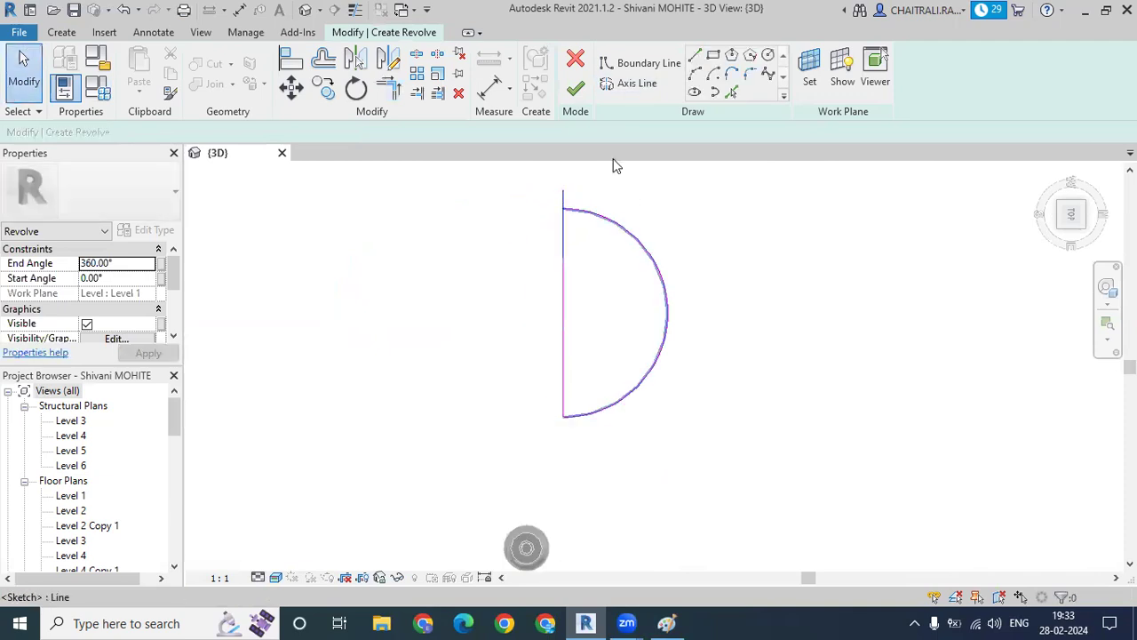
scroll(612, 165, "down", 2)
left_click(574, 91)
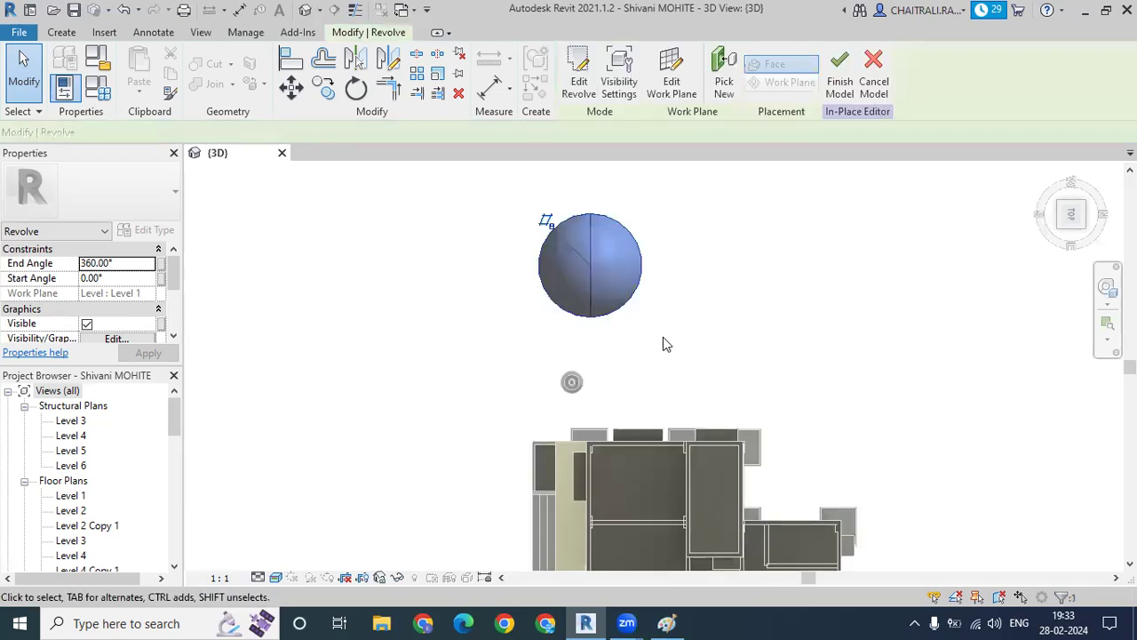
Set the revolve's End Angle to 180 in Properties and apply it.
middle_click_drag(728, 248, 642, 243, "shift")
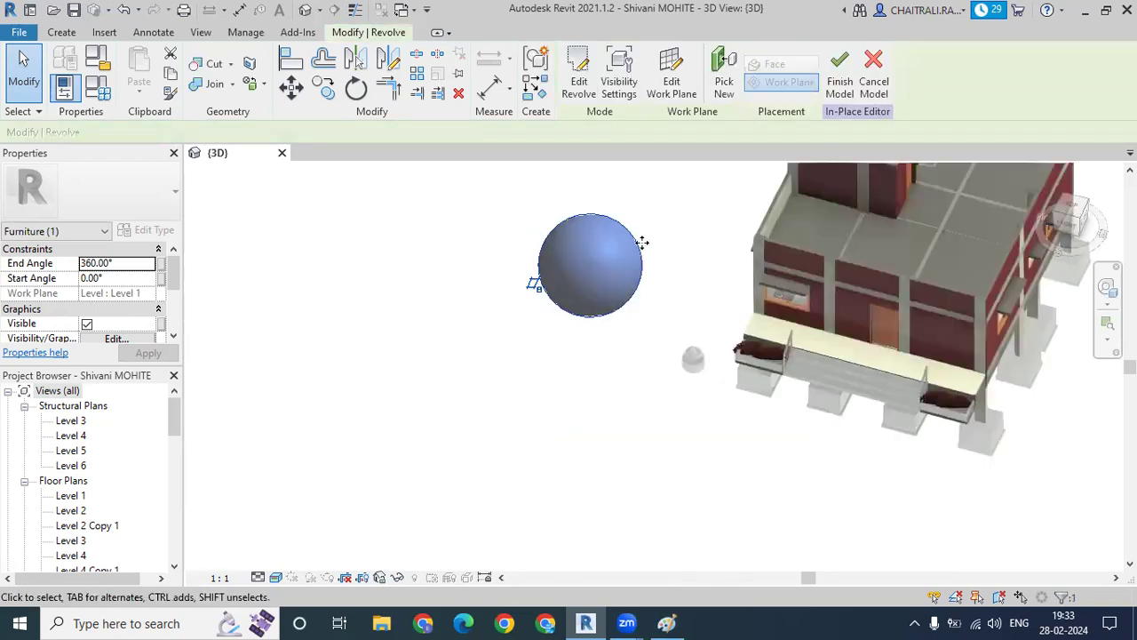
scroll(643, 242, "up", 3)
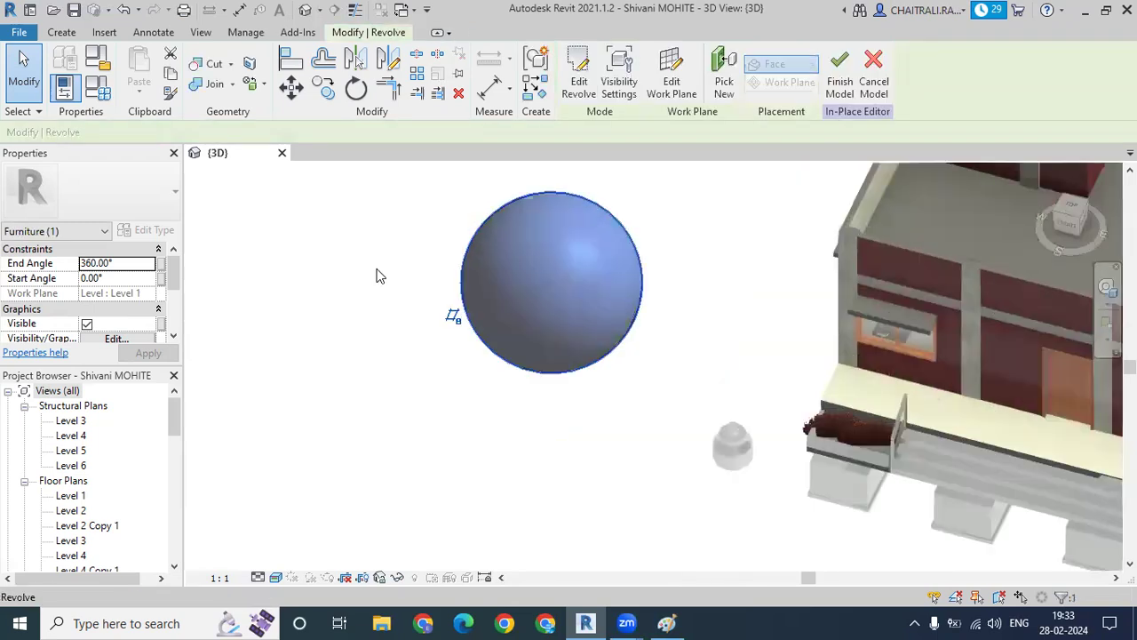
double_click(96, 262)
type("180")
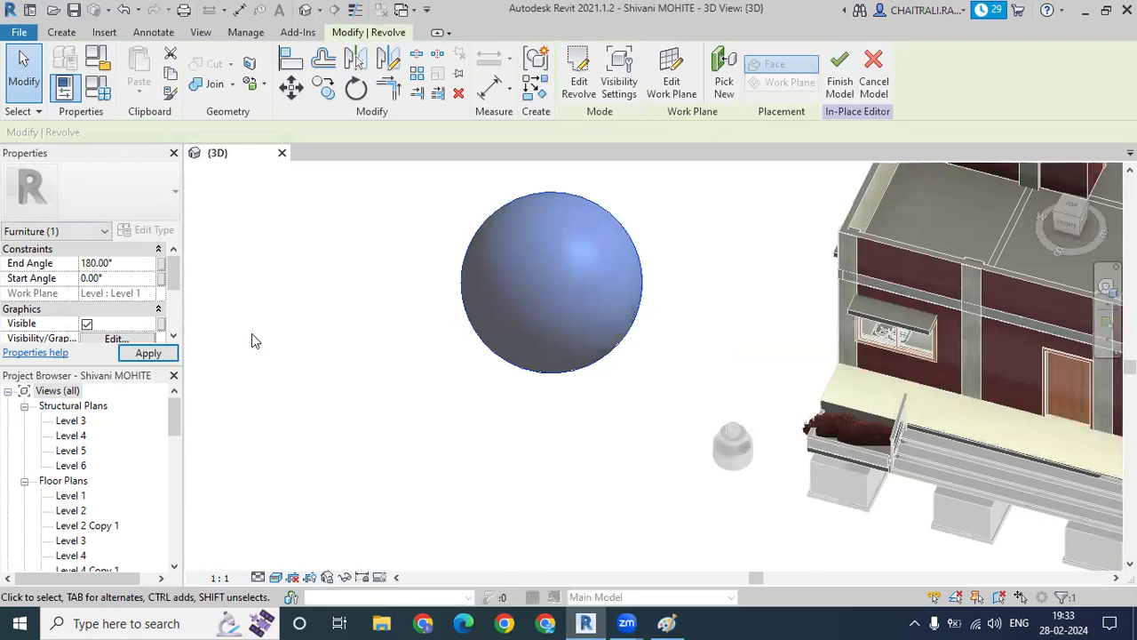
left_click(159, 354)
left_click(347, 362)
mouse_move(552, 172)
middle_mouse_down("shift")
mouse_move(591, 234)
mouse_move(471, 299)
mouse_move(419, 308)
mouse_move(435, 356)
middle_mouse_up("shift")
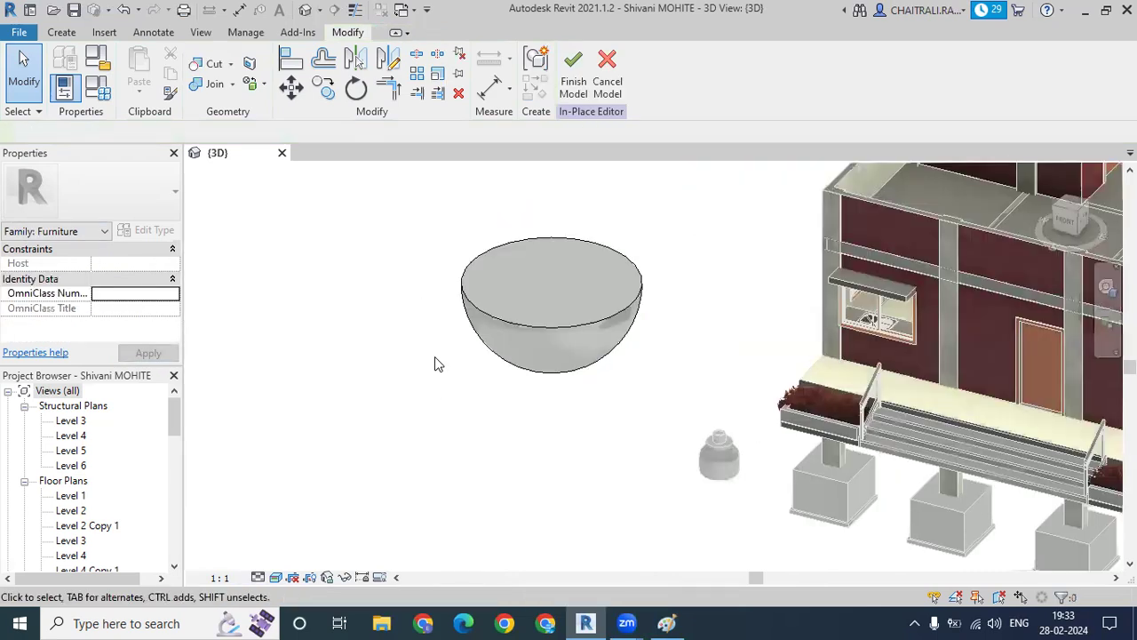
mouse_move(551, 411)
middle_mouse_down("shift")
mouse_move(622, 327)
mouse_move(512, 393)
mouse_move(544, 340)
middle_mouse_up("shift")
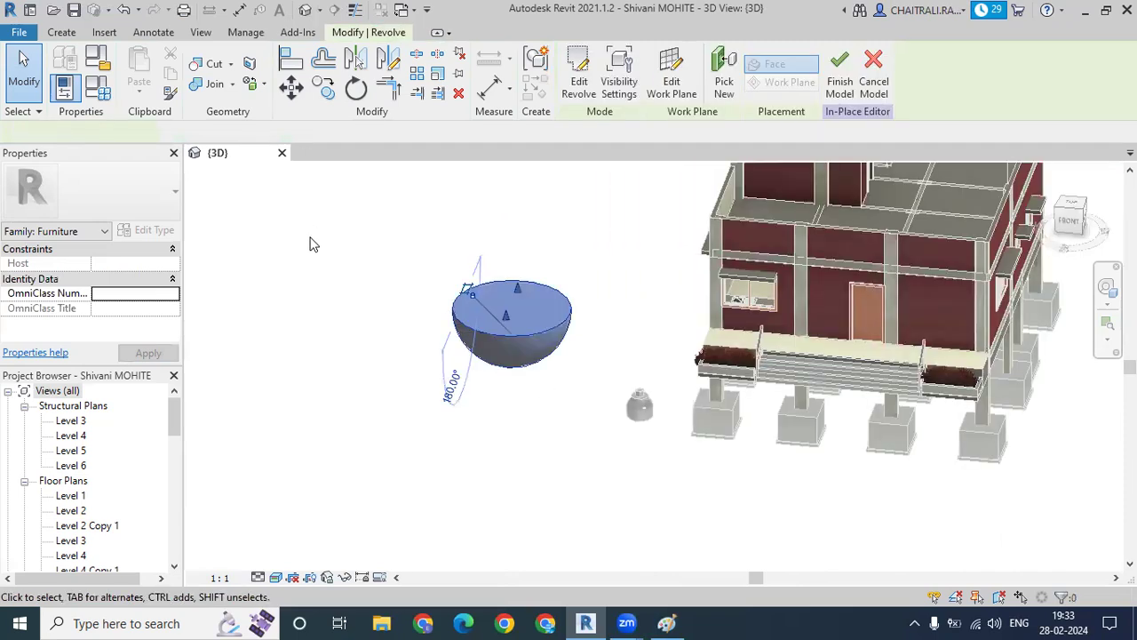
key("Escape")
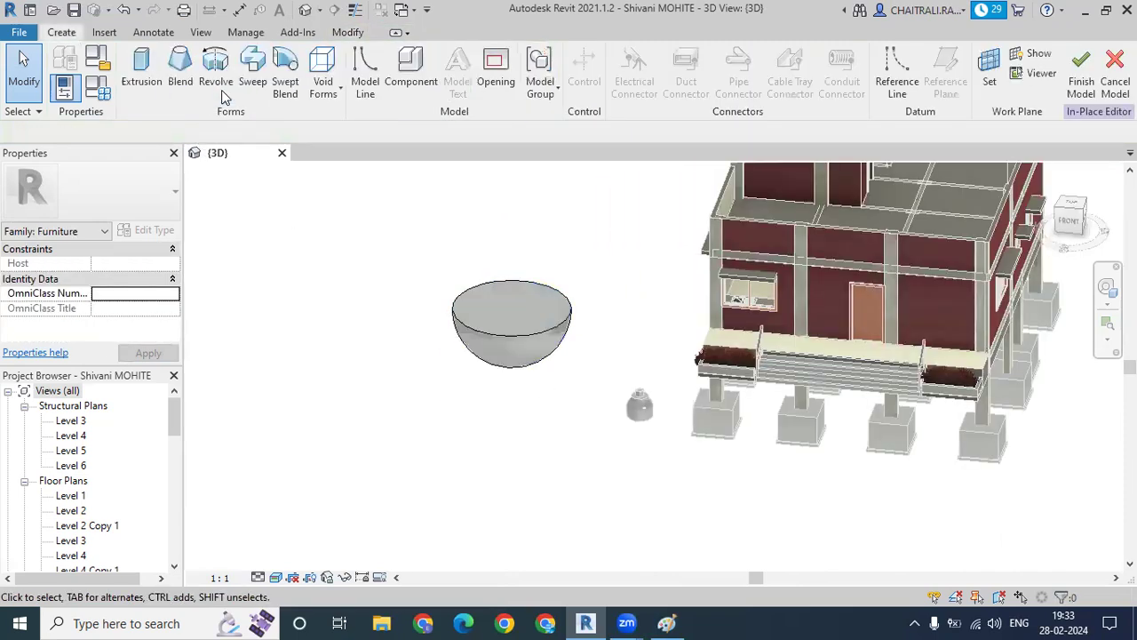
Select and delete the half-sphere bowl, then orbit out to the whole house.
left_click(325, 89)
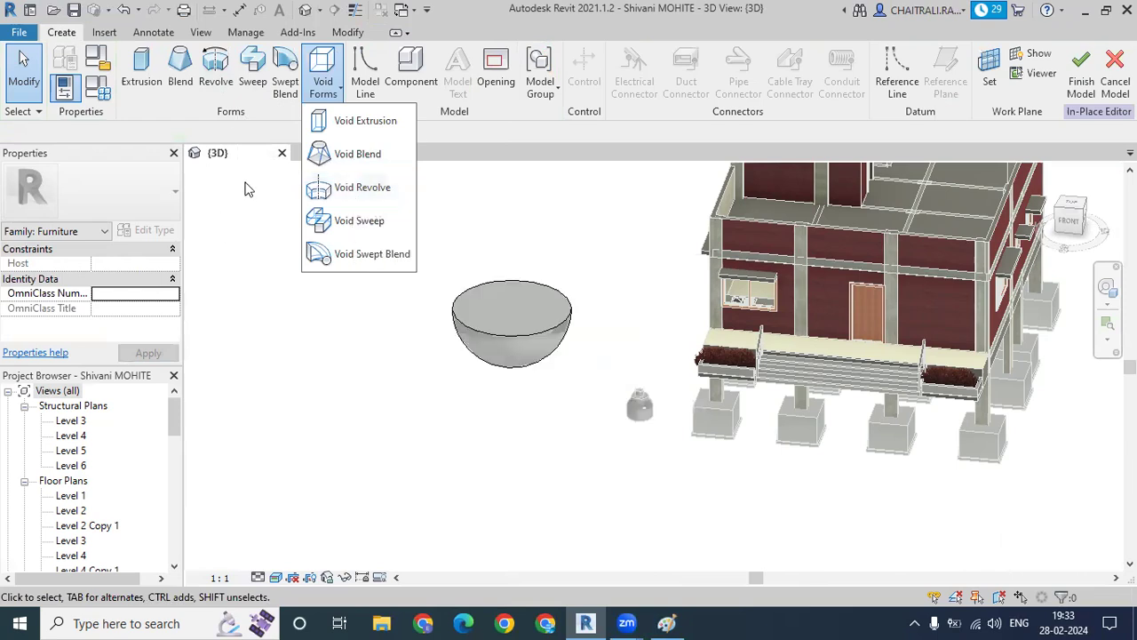
left_click(249, 192)
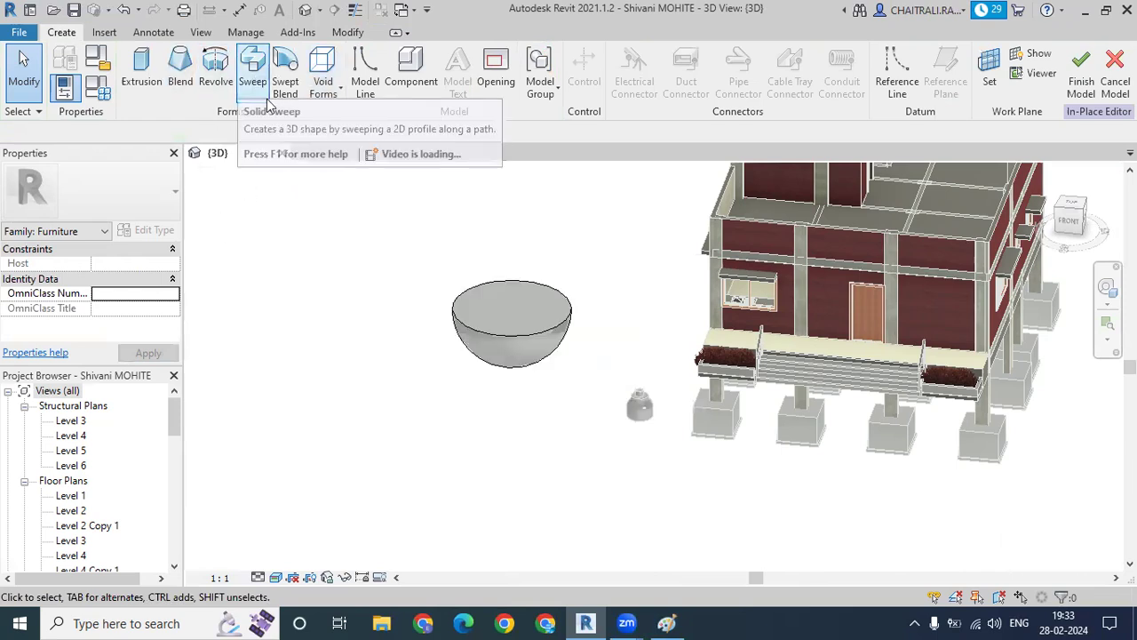
left_click(544, 340)
key("Delete")
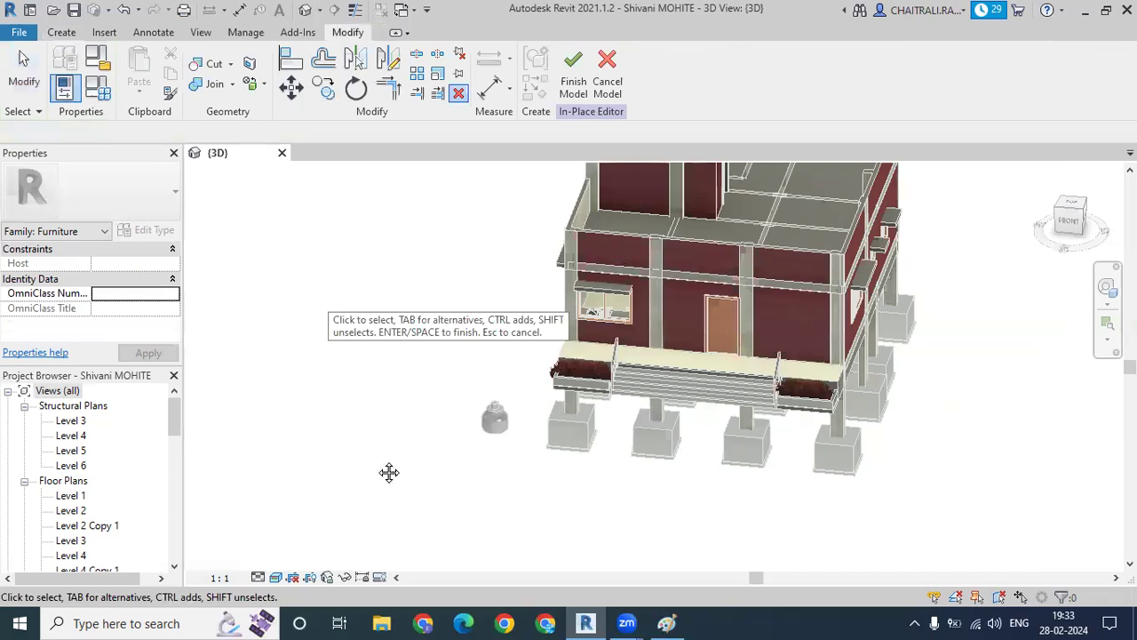
middle_click_drag(388, 471, 525, 333, "shift")
scroll(755, 343, "up", 3)
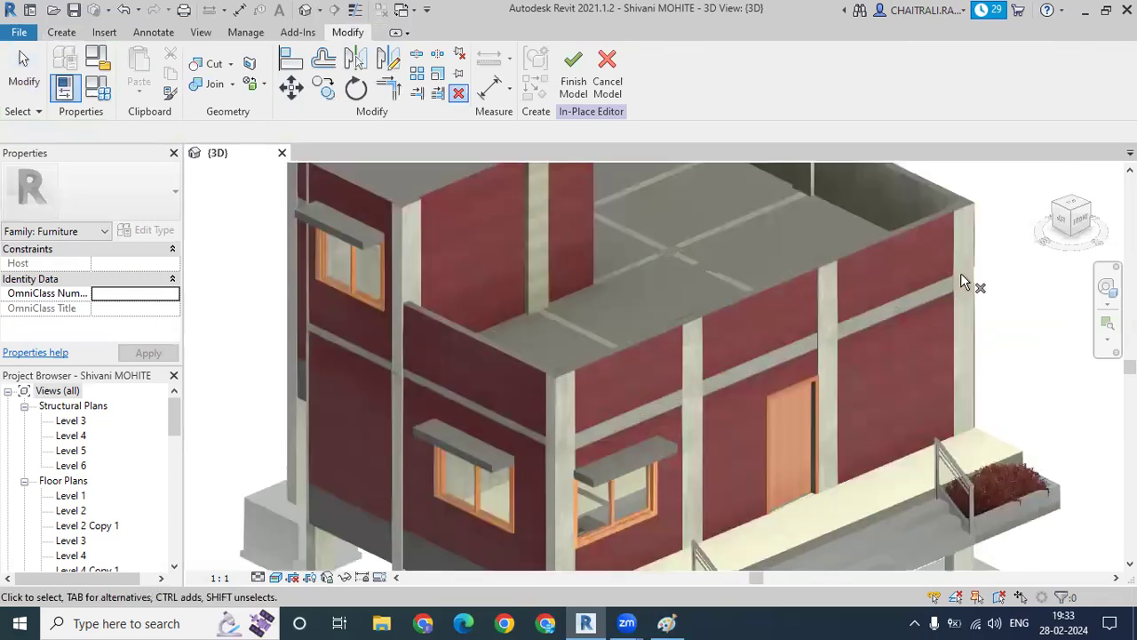
mouse_move(693, 348)
middle_mouse_down("shift")
mouse_move(541, 338)
mouse_move(577, 307)
middle_mouse_up("shift")
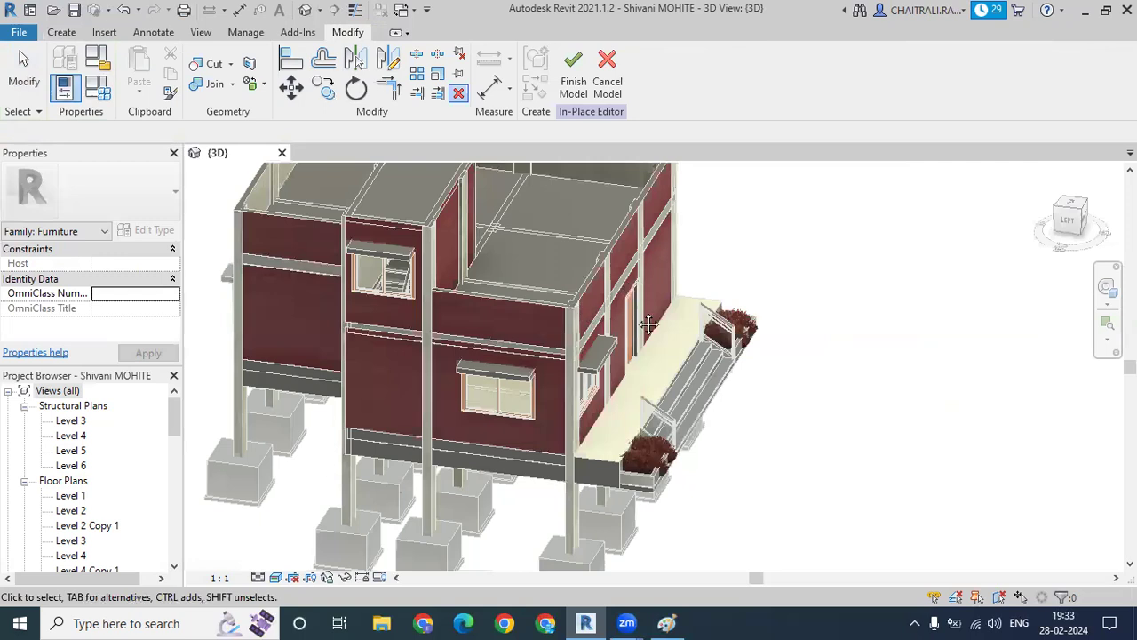
scroll(658, 355, "down", 2)
scroll(710, 339, "down", 1)
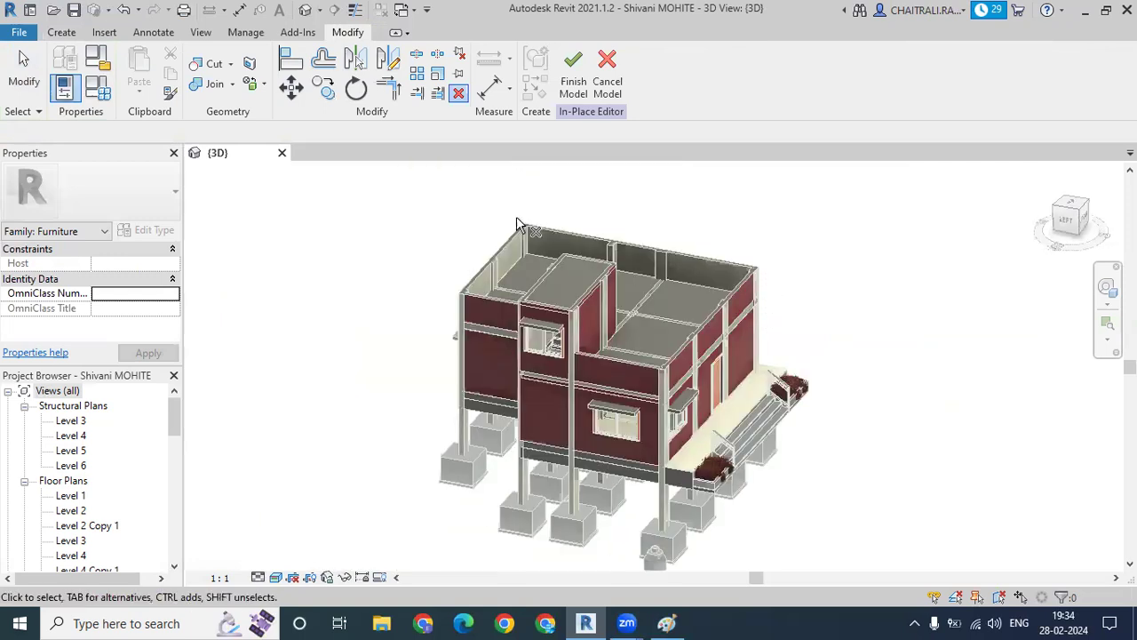
Start a solid Sweep from the Create tab and choose Pick Path.
left_click(55, 34)
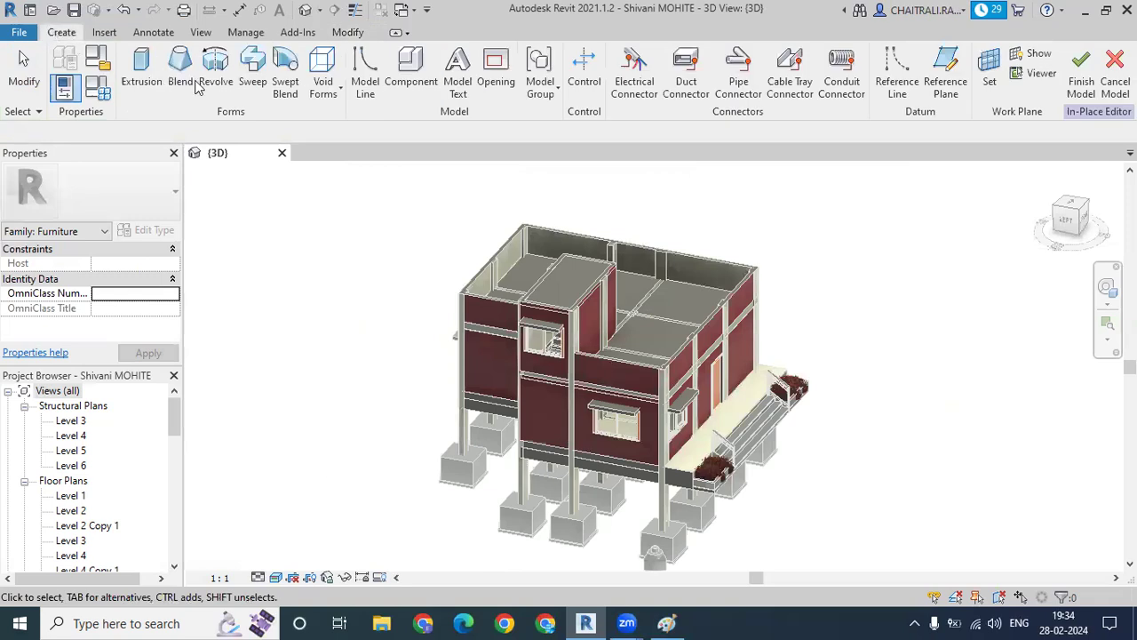
left_click(263, 81)
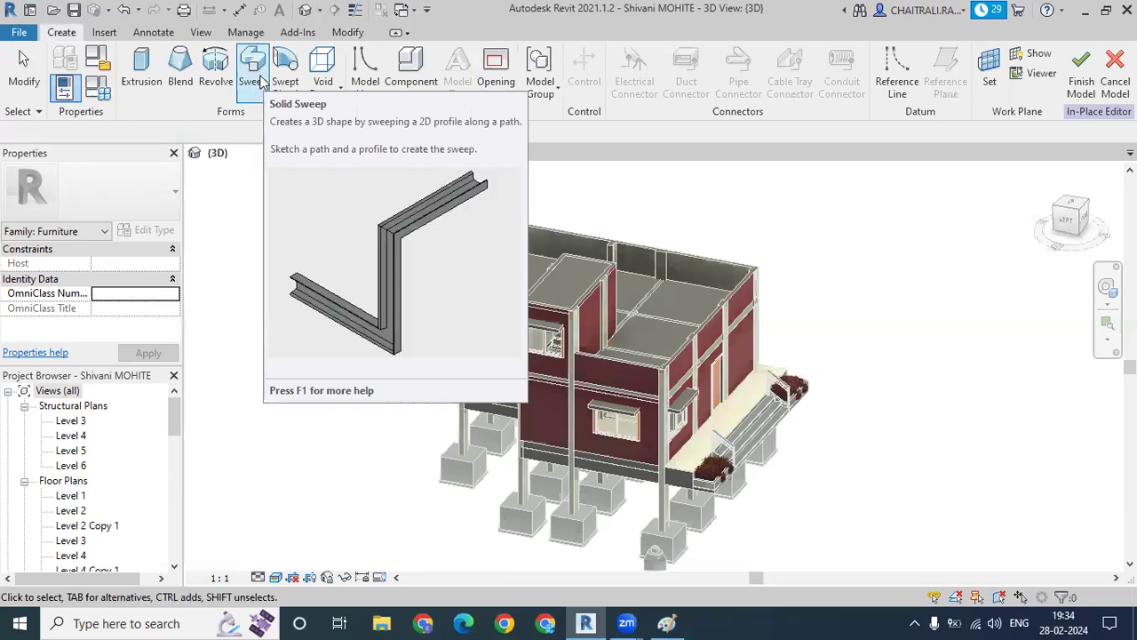
left_click(256, 78)
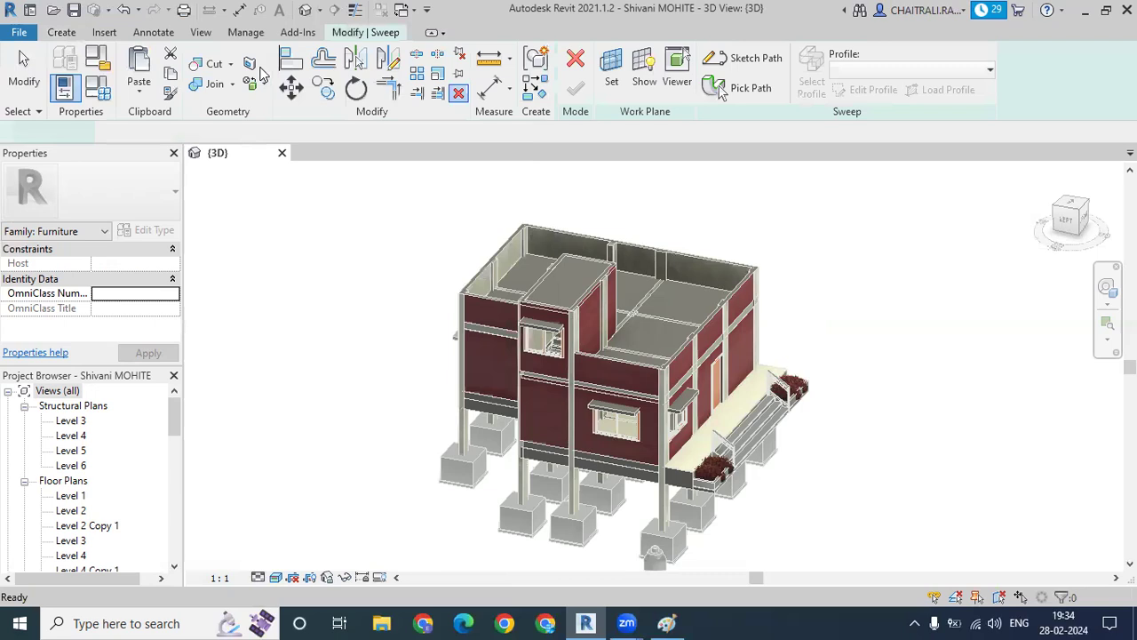
left_click(760, 71)
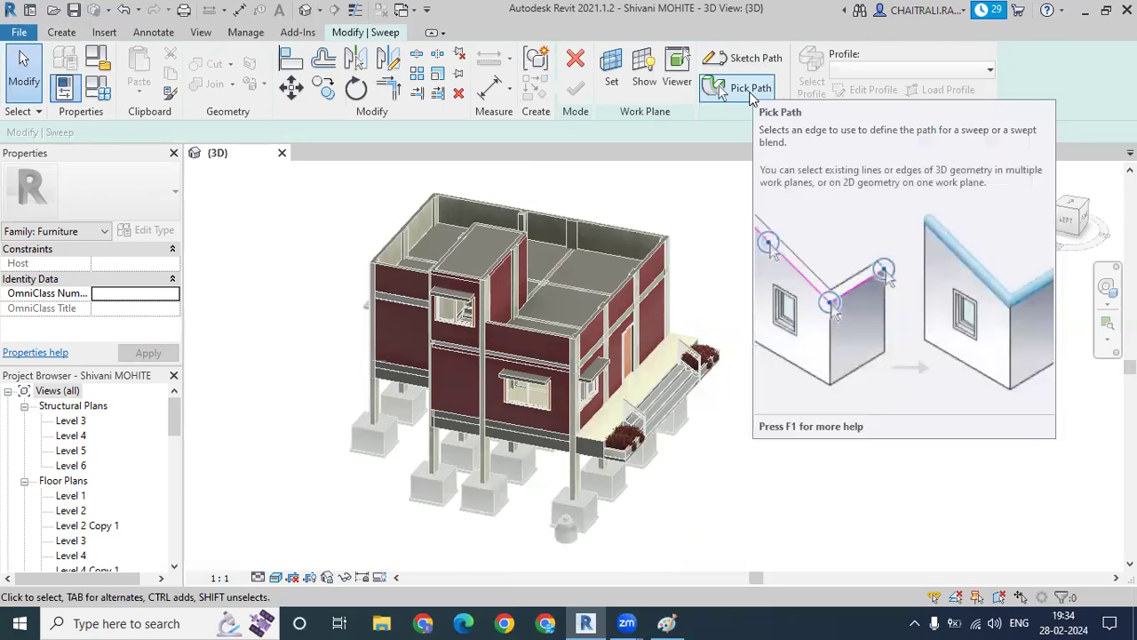
Pick the top edges of the front, right, back and left walls as the path.
left_click(751, 89)
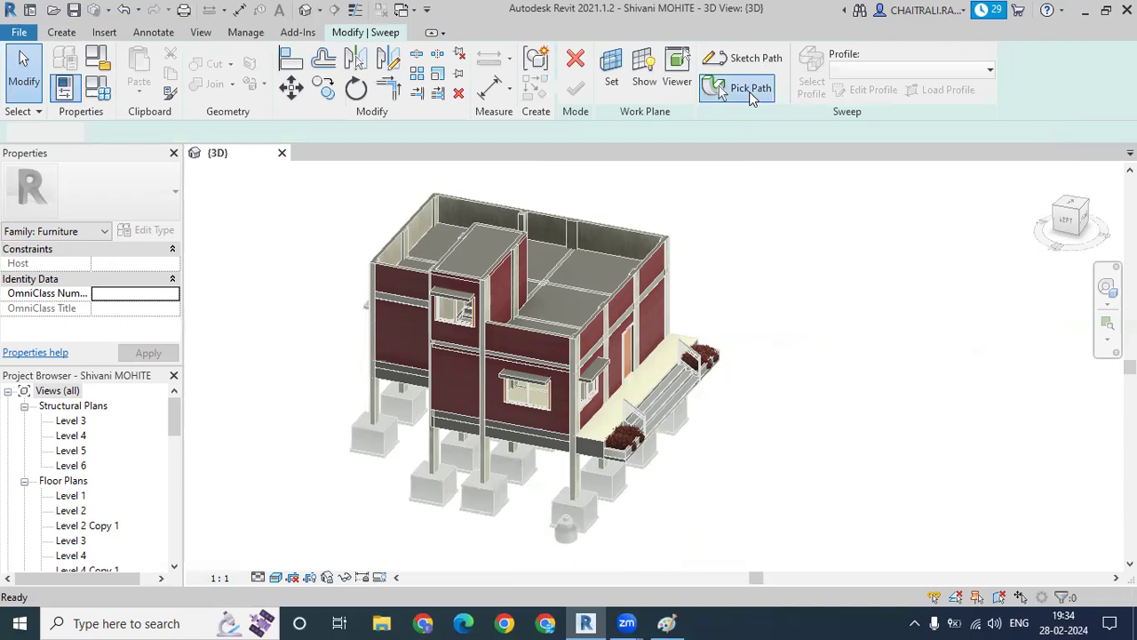
scroll(541, 362, "up", 5)
left_click(507, 407)
scroll(601, 401, "up", 2)
left_click(719, 269)
scroll(722, 253, "down", 3)
left_click(450, 210)
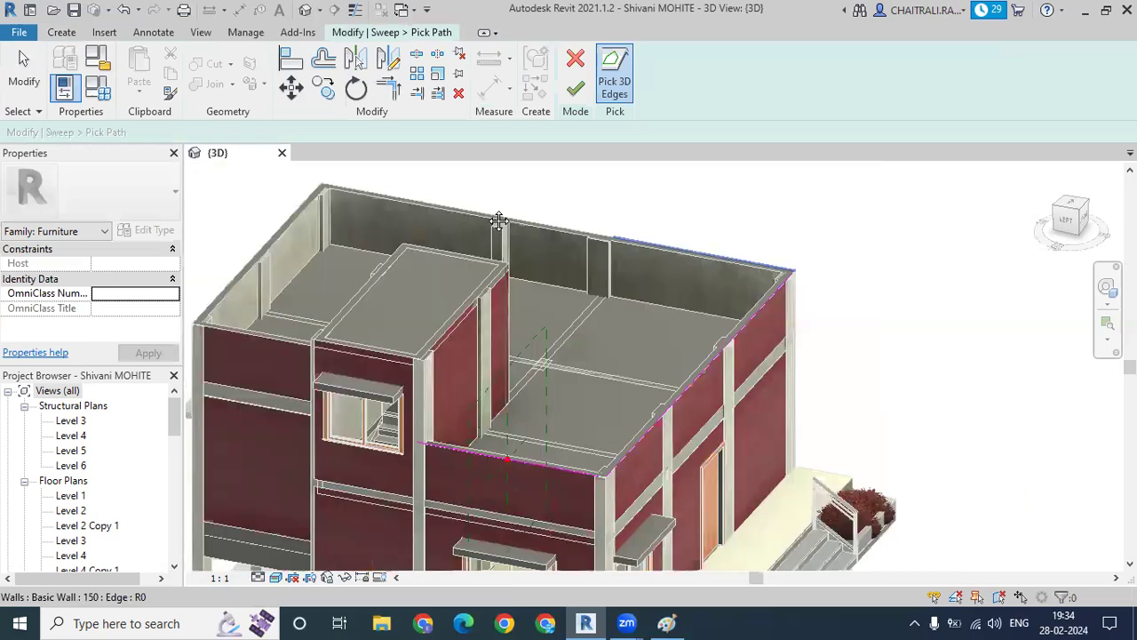
middle_click_drag(311, 195, 444, 213)
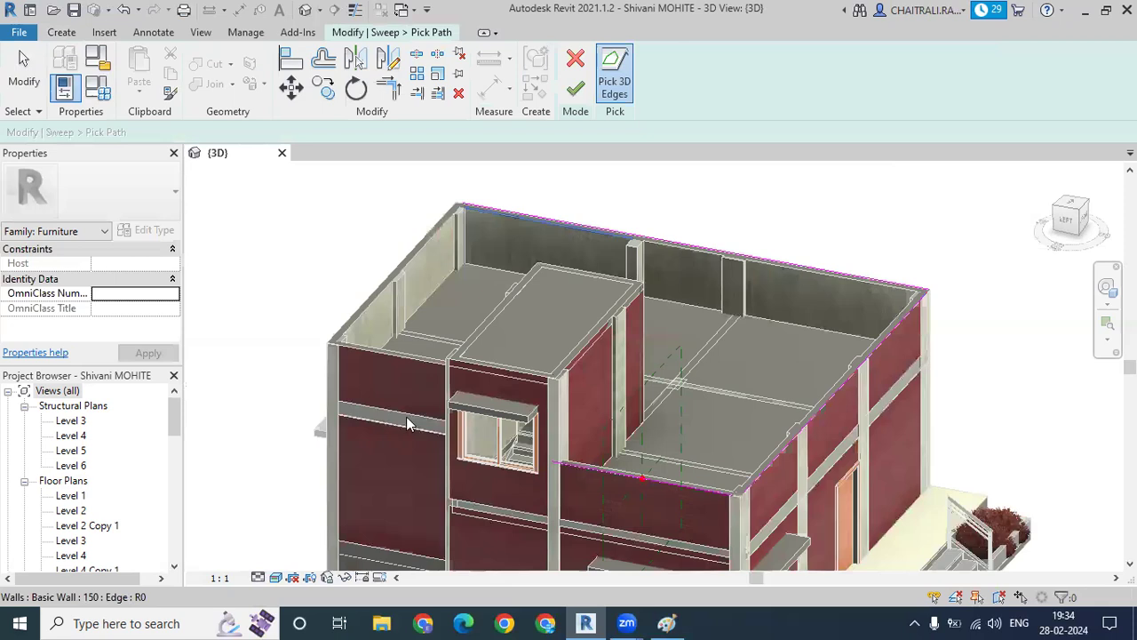
scroll(360, 369, "up", 2)
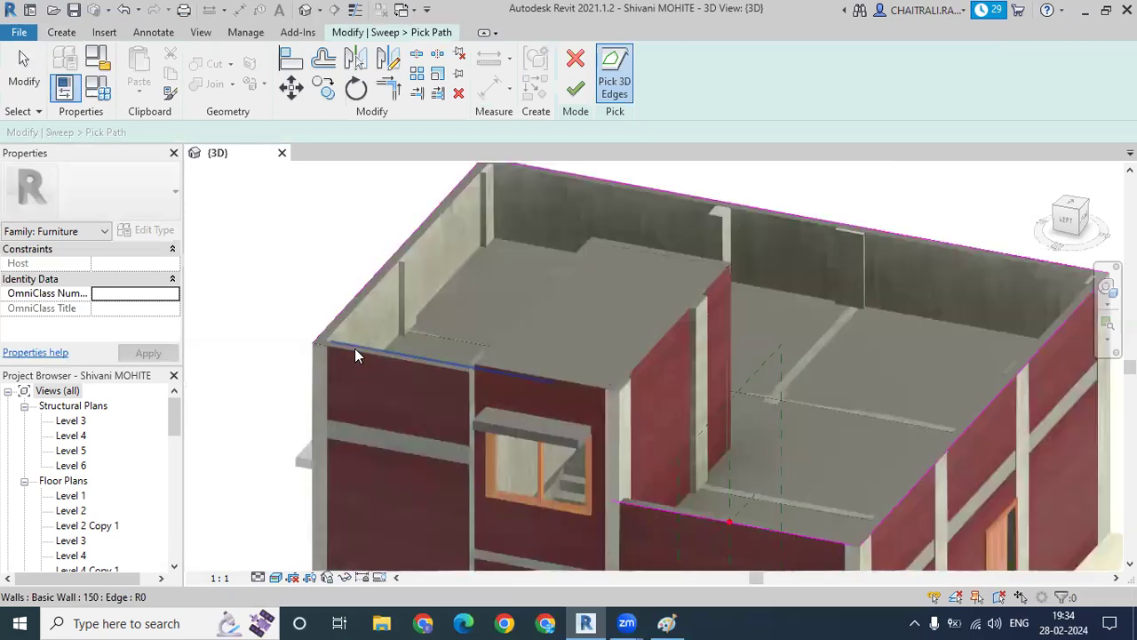
left_click(338, 393)
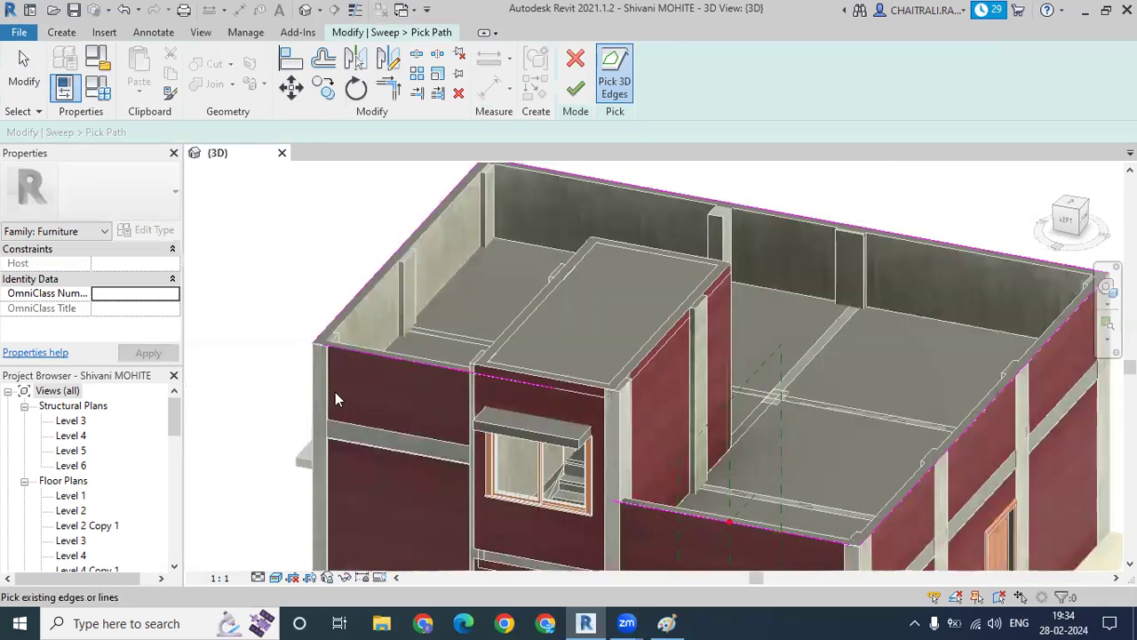
scroll(333, 392, "down", 2)
scroll(335, 385, "down", 2)
key("Escape")
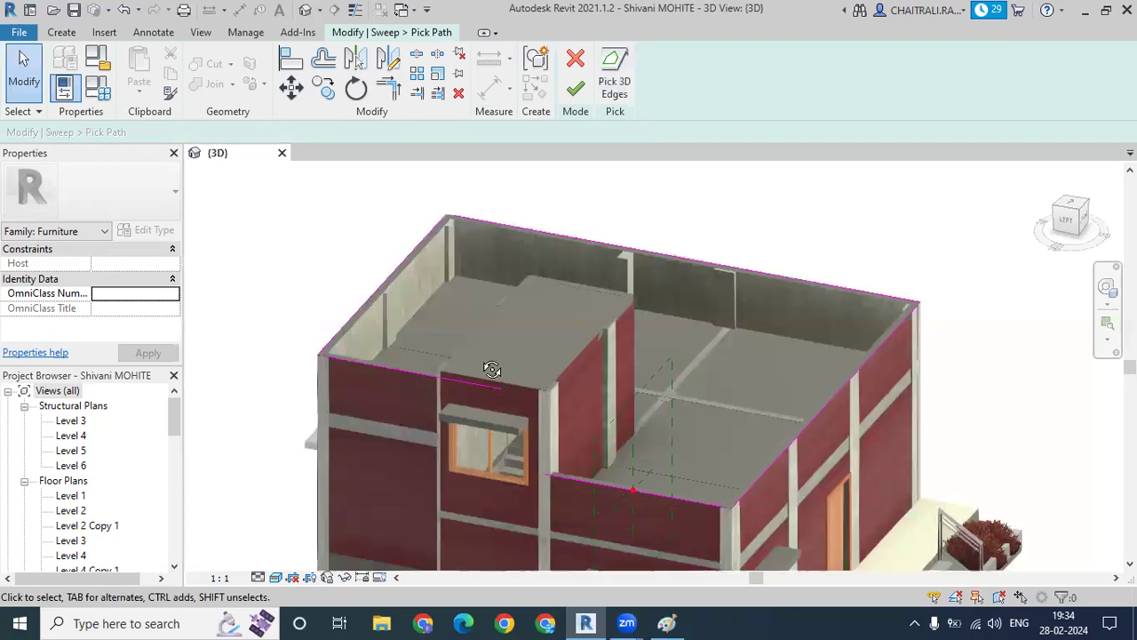
Join the picked path lines at two corners with Trim/Extend to Corner (TR).
middle_click_drag(564, 360, 548, 382)
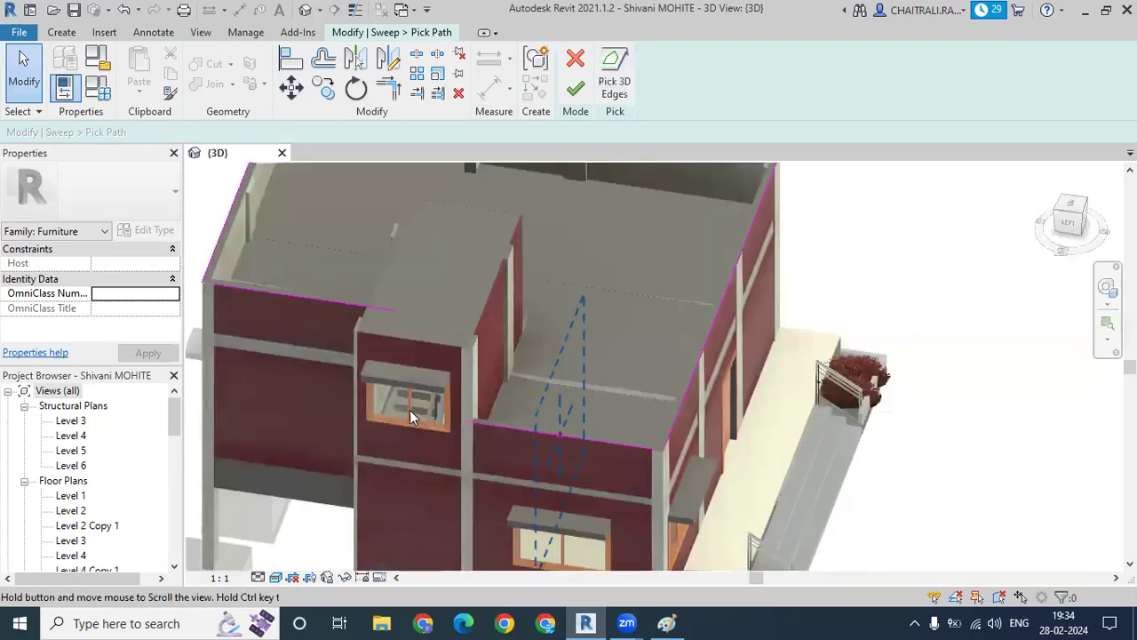
scroll(570, 435, "up", 1)
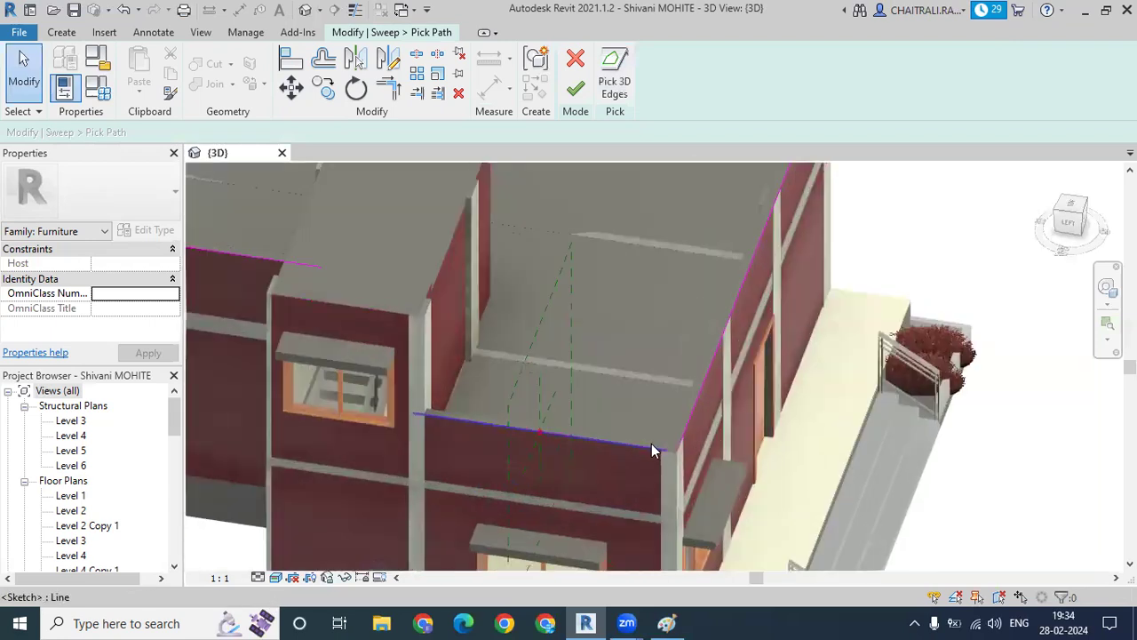
scroll(651, 449, "up", 1)
scroll(649, 471, "up", 1)
key("t")
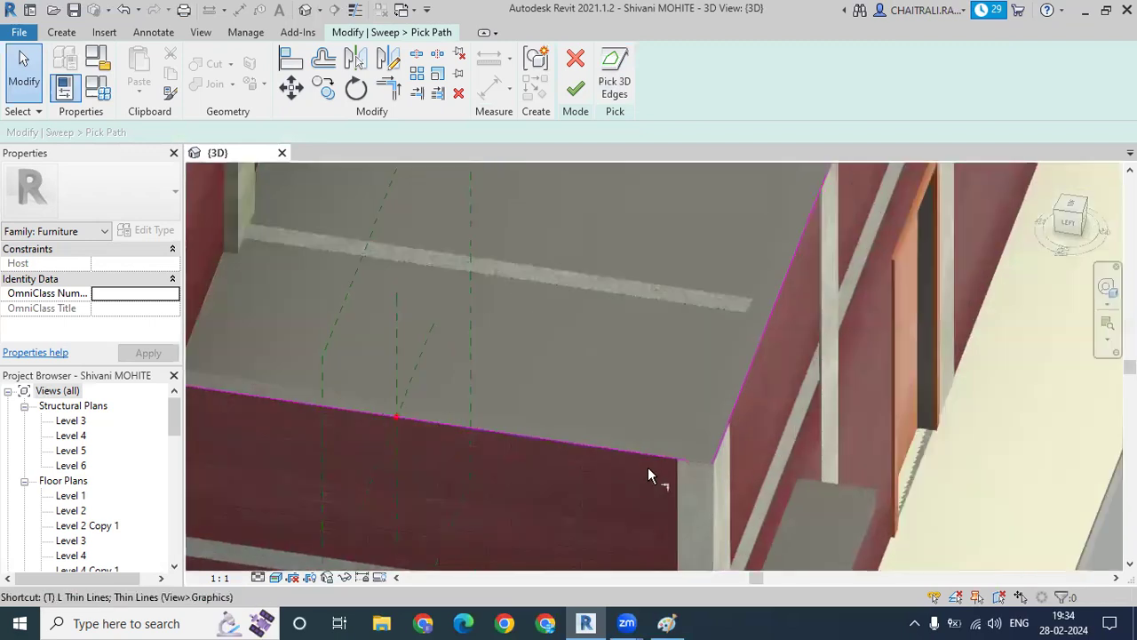
key("r")
left_click(701, 456)
left_click(727, 433)
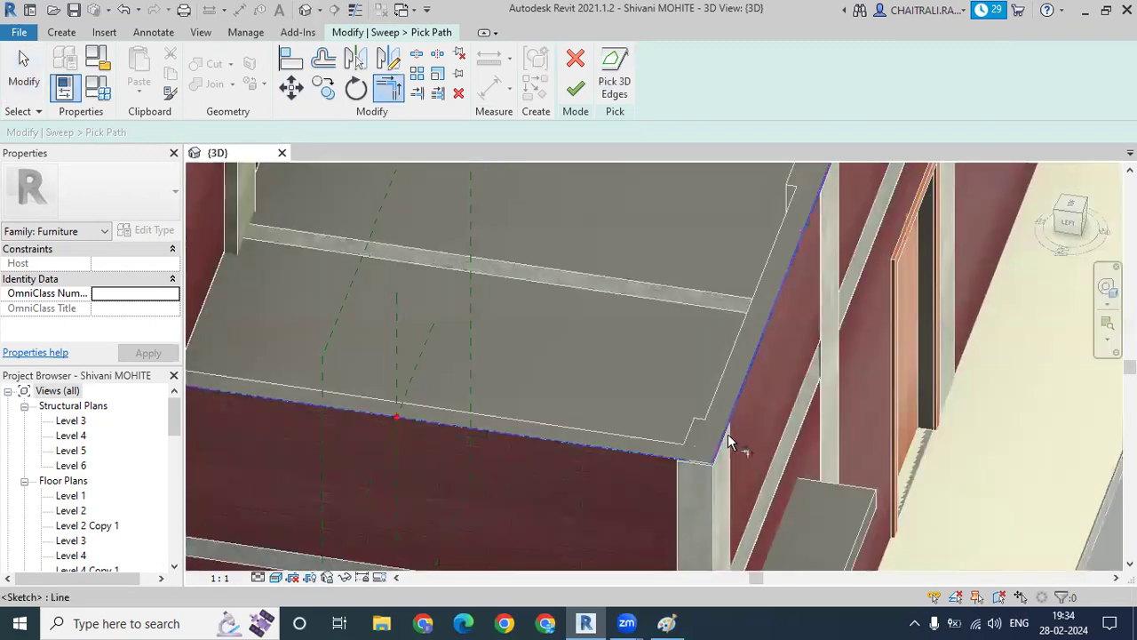
scroll(727, 424, "down", 3)
scroll(754, 281, "up", 3)
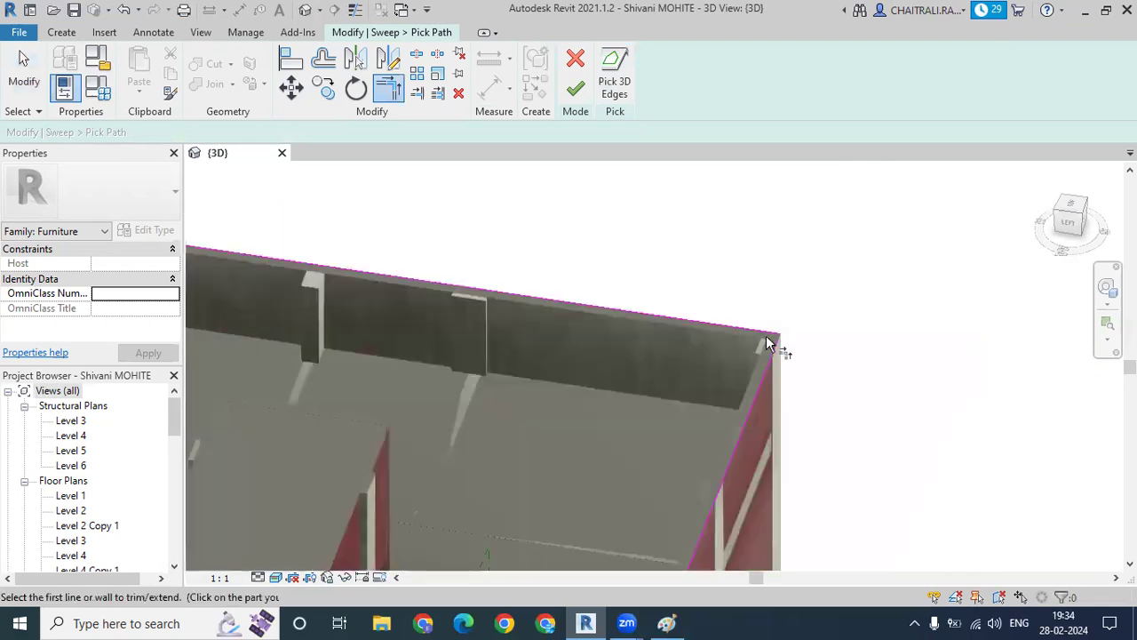
scroll(766, 335, "up", 1)
left_click(784, 407)
left_click(774, 372)
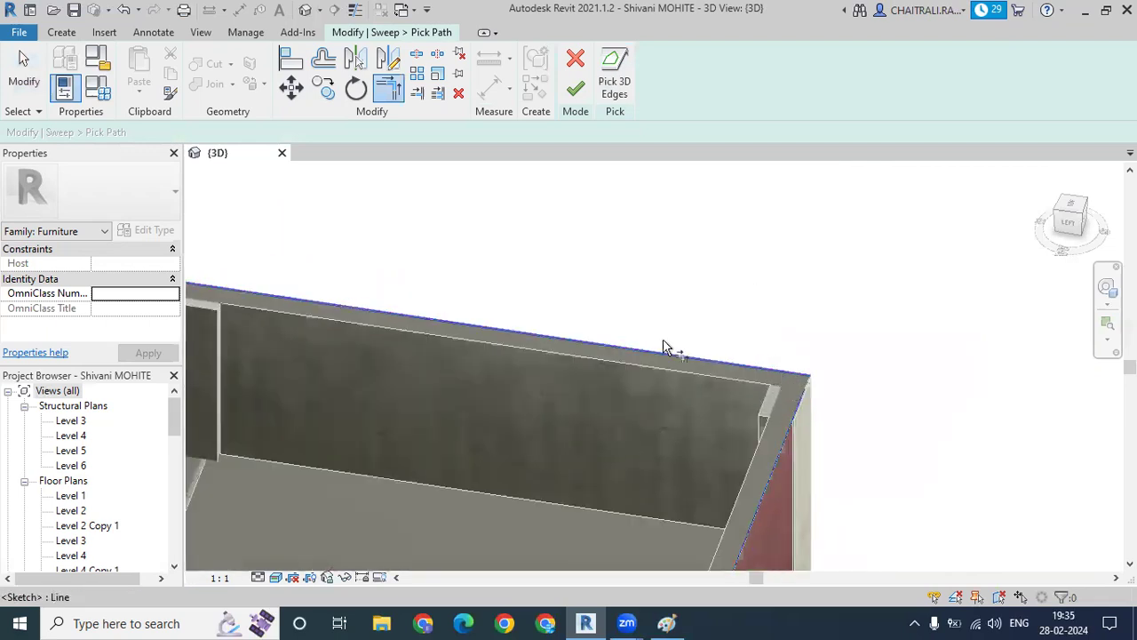
scroll(622, 324, "down", 1)
scroll(604, 331, "down", 1)
scroll(608, 326, "down", 1)
scroll(609, 327, "up", 1)
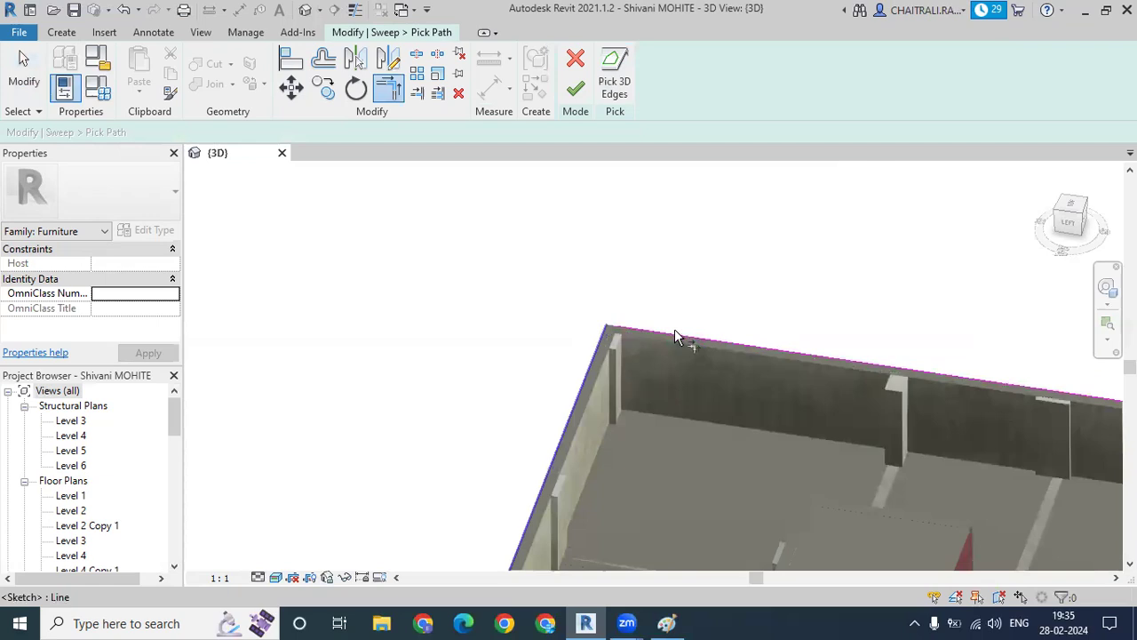
scroll(674, 329, "up", 1)
scroll(666, 336, "up", 1)
scroll(581, 336, "down", 1)
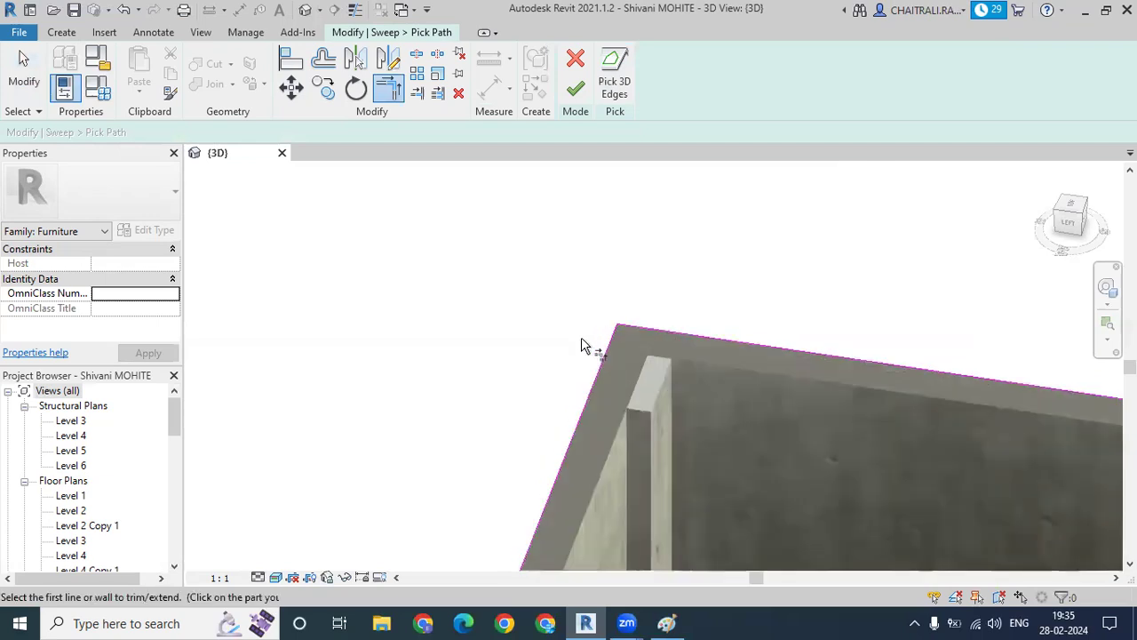
scroll(581, 337, "down", 1)
scroll(581, 336, "down", 1)
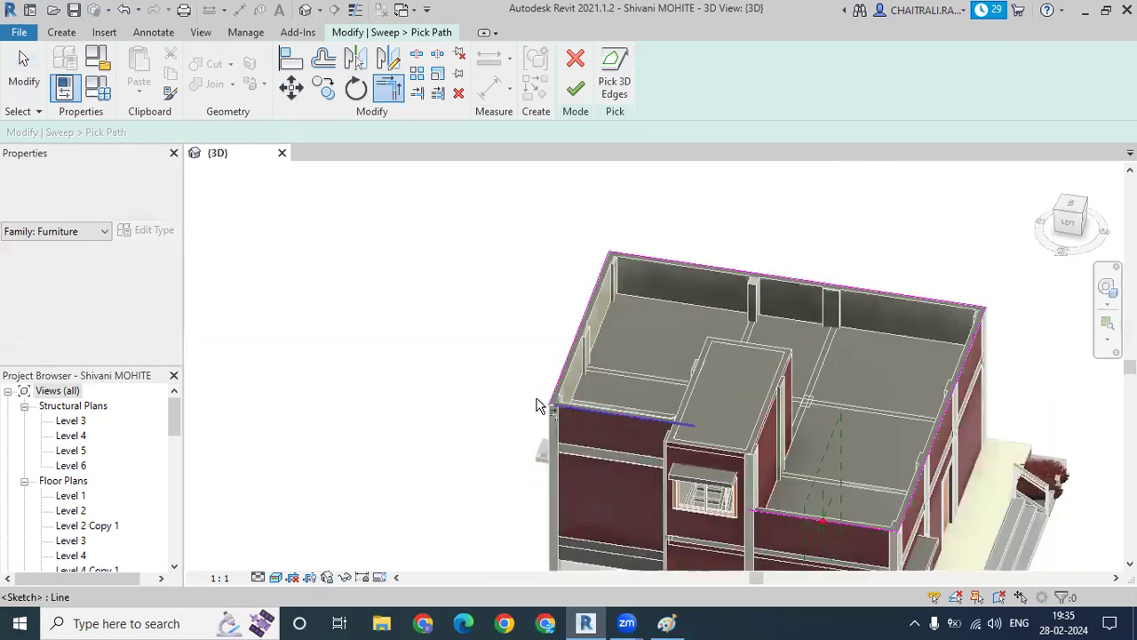
scroll(533, 413, "up", 3)
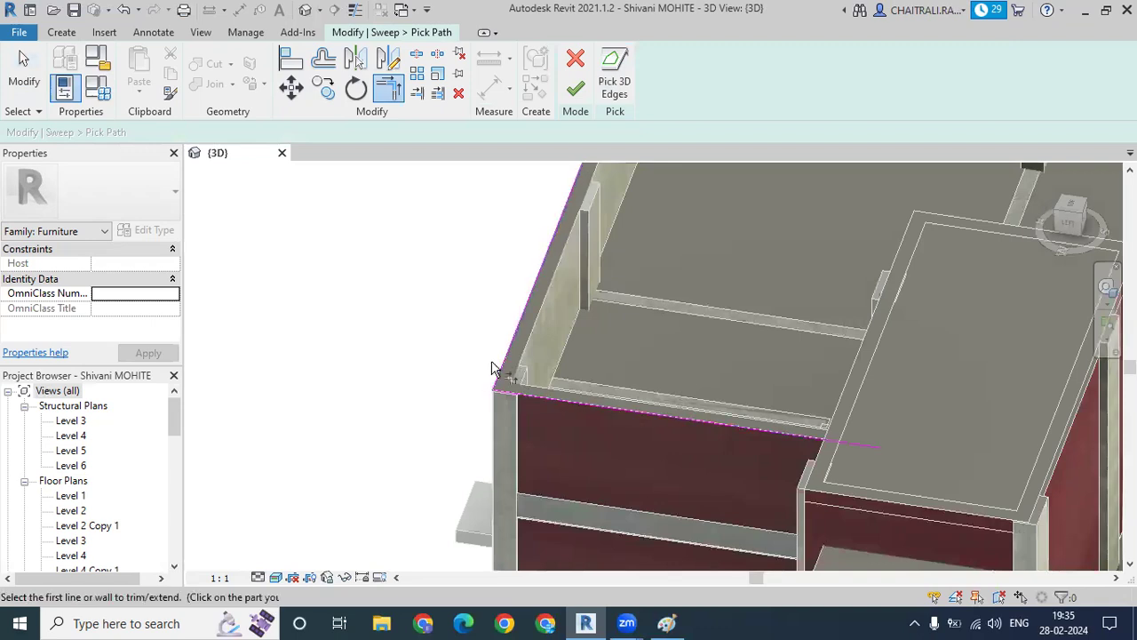
Orbit around the building to check the path edges, then confirm the path.
middle_click_drag(463, 367, 589, 396, "shift")
middle_click_drag(795, 280, 671, 359, "shift")
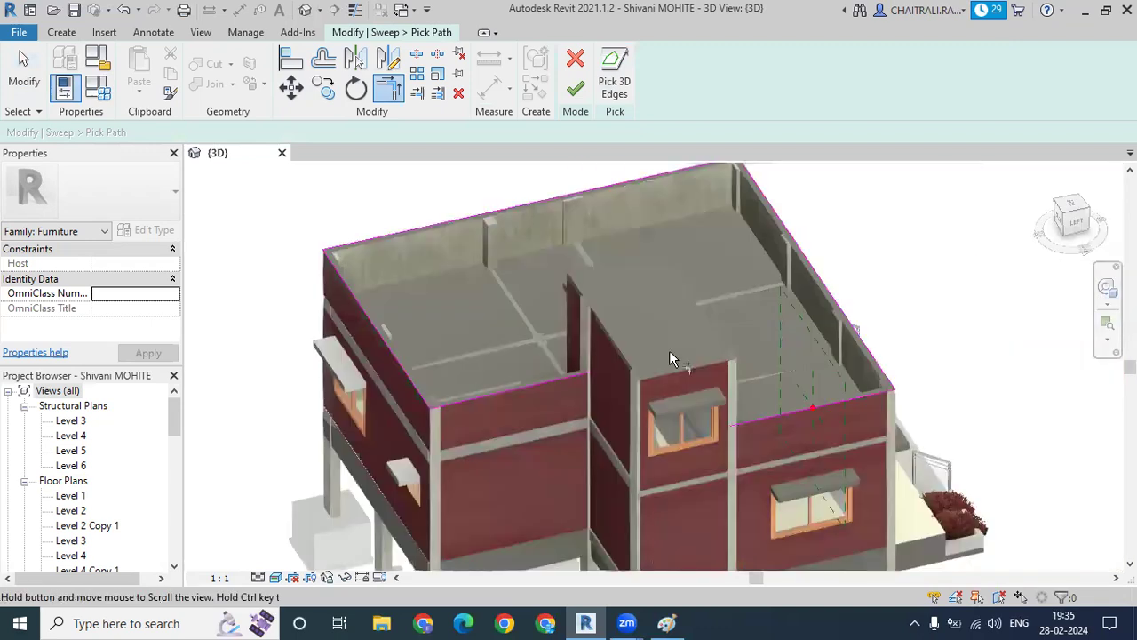
scroll(664, 306, "up", 3)
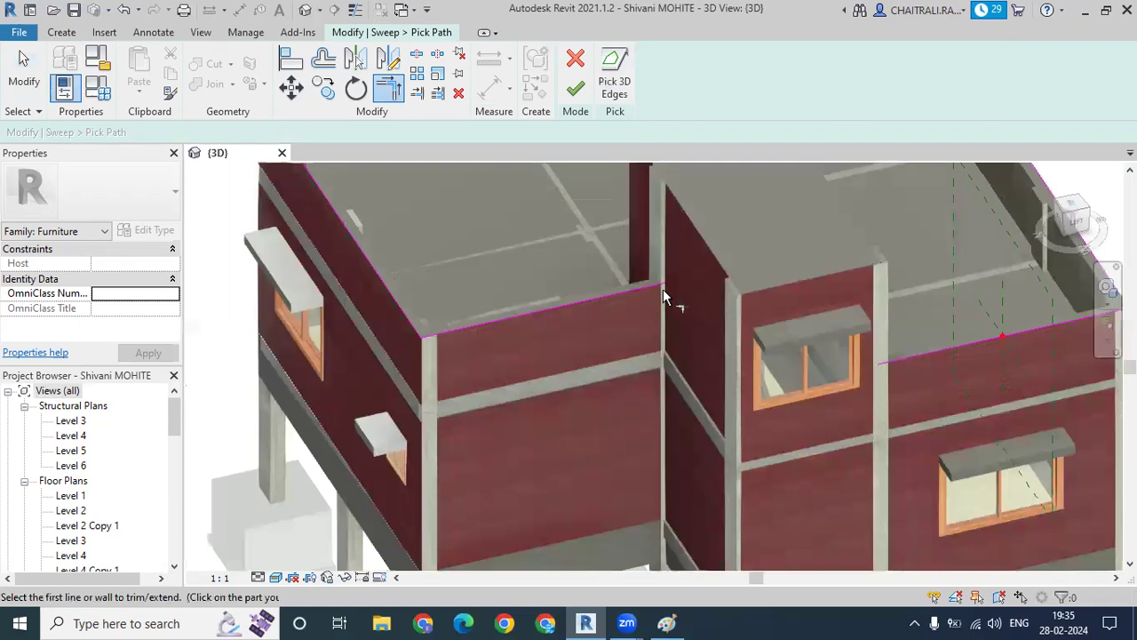
middle_click_drag(716, 343, 697, 348, "shift")
mouse_move(593, 321)
middle_mouse_down("shift")
mouse_move(718, 326)
mouse_move(647, 426)
mouse_move(432, 418)
mouse_move(771, 354)
mouse_move(696, 409)
mouse_move(718, 376)
mouse_move(701, 427)
mouse_move(669, 300)
mouse_move(693, 539)
mouse_move(664, 482)
middle_mouse_up("shift")
scroll(664, 304, "down", 3)
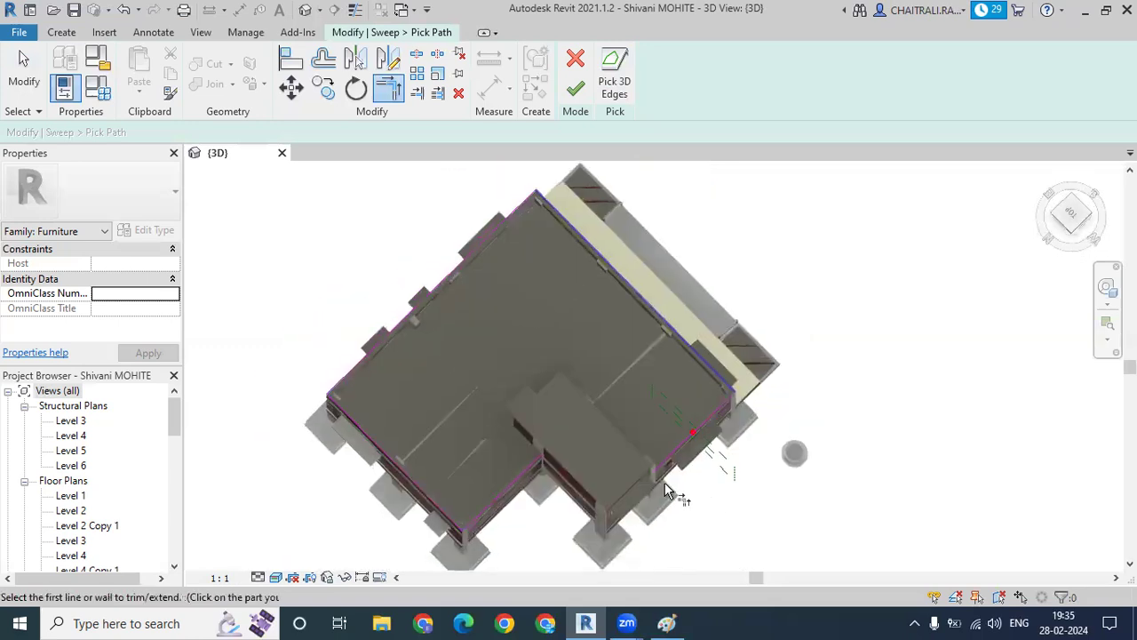
mouse_move(398, 509)
middle_mouse_down("shift")
mouse_move(610, 406)
mouse_move(571, 92)
middle_mouse_up("shift")
left_click(573, 89)
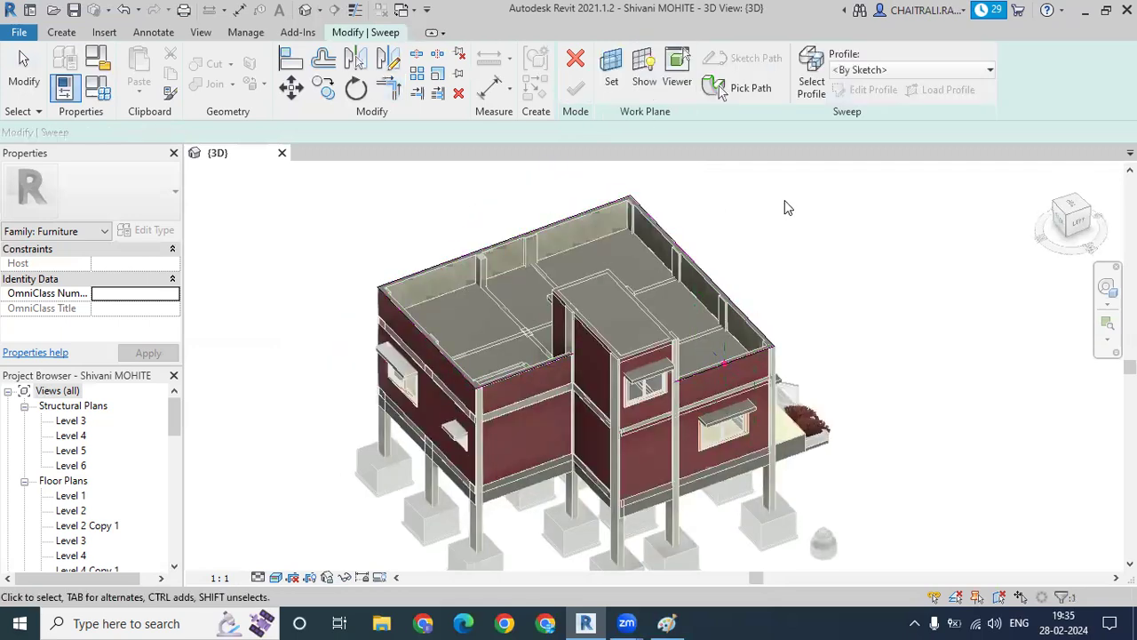
Zoom in on the path and enter Edit Profile for the sweep cross-section.
scroll(826, 322, "up", 1)
scroll(800, 338, "up", 2)
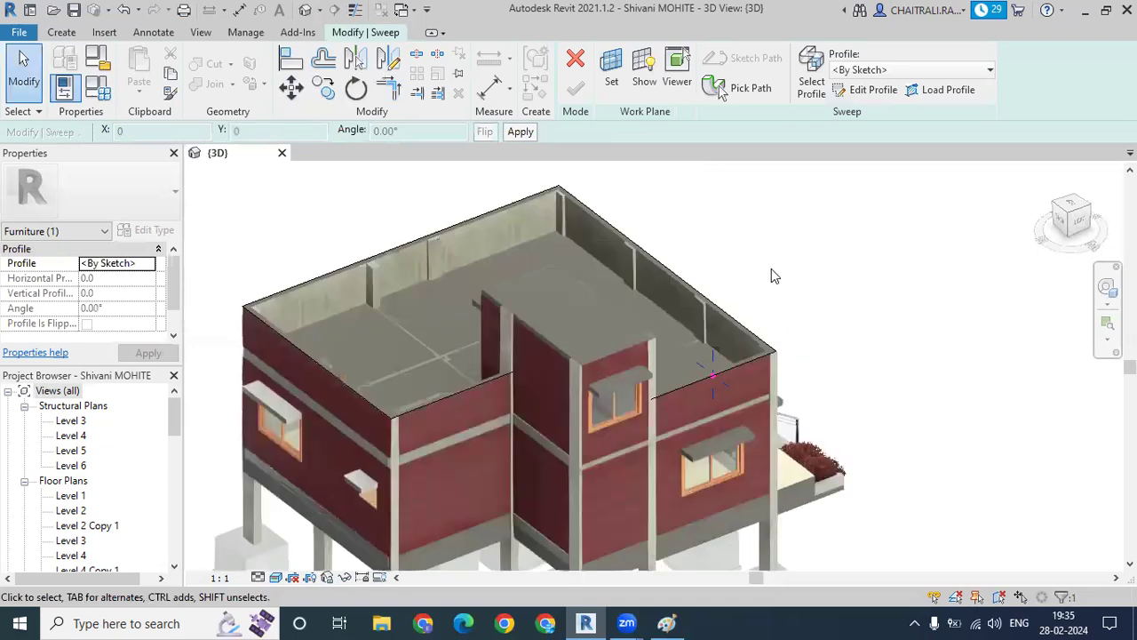
scroll(844, 134, "up", 2)
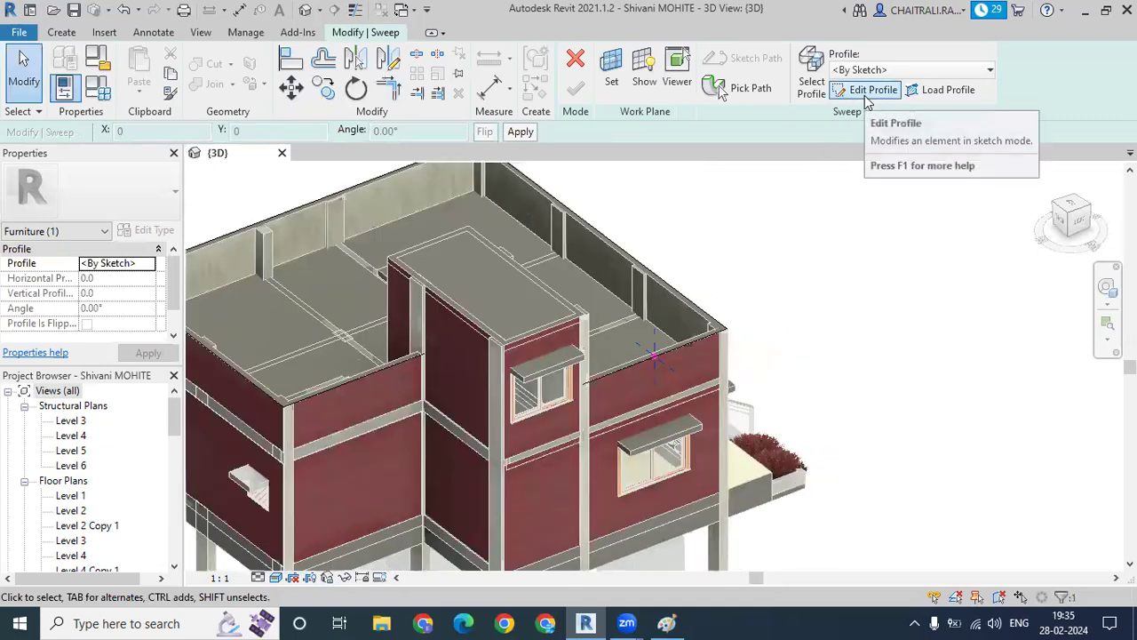
left_click(866, 94)
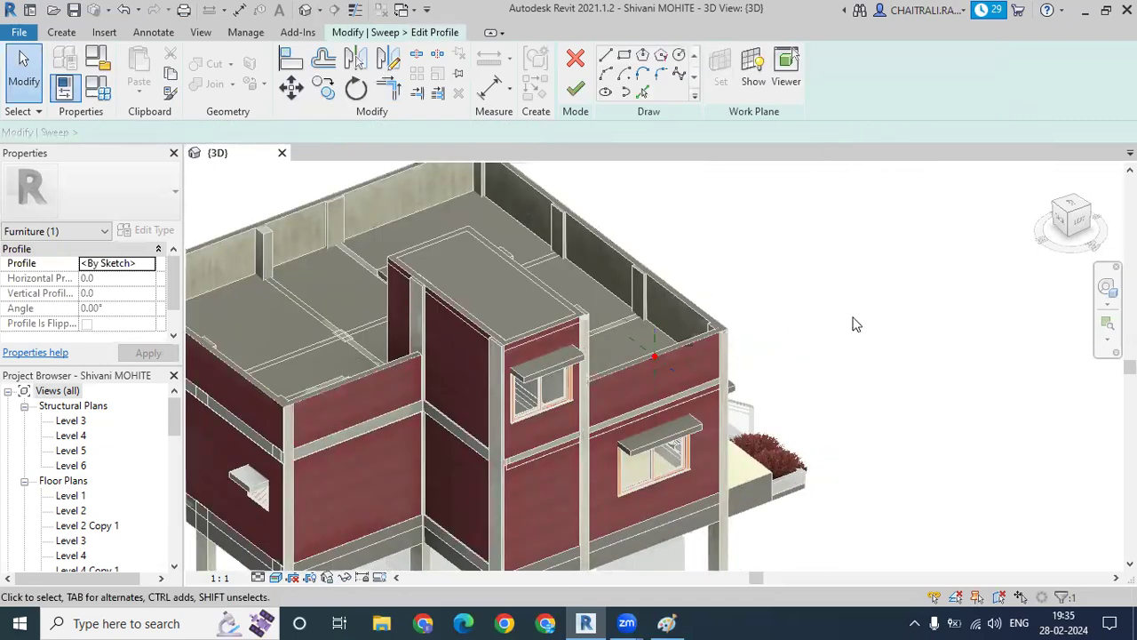
From the back elevation, draw the profile's 480 top edge and first steps: 80 drop, 100 tread, 100 drop, 80 tread.
left_click(1059, 223)
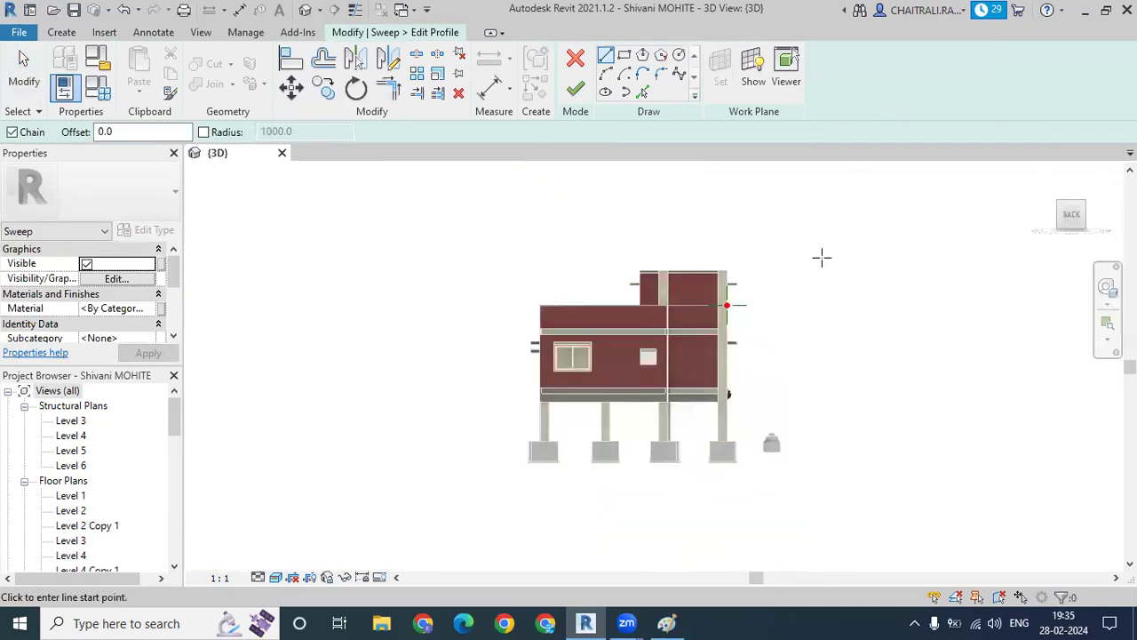
scroll(742, 311, "up", 2)
scroll(739, 318, "up", 2)
scroll(735, 325, "up", 2)
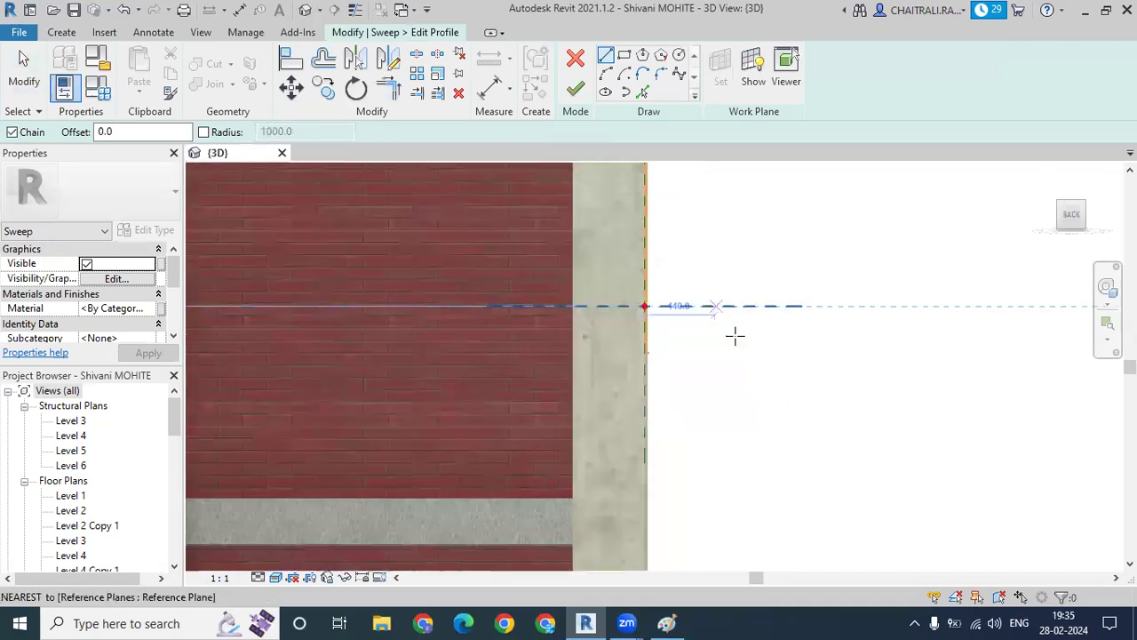
middle_click_drag(700, 353, 660, 353)
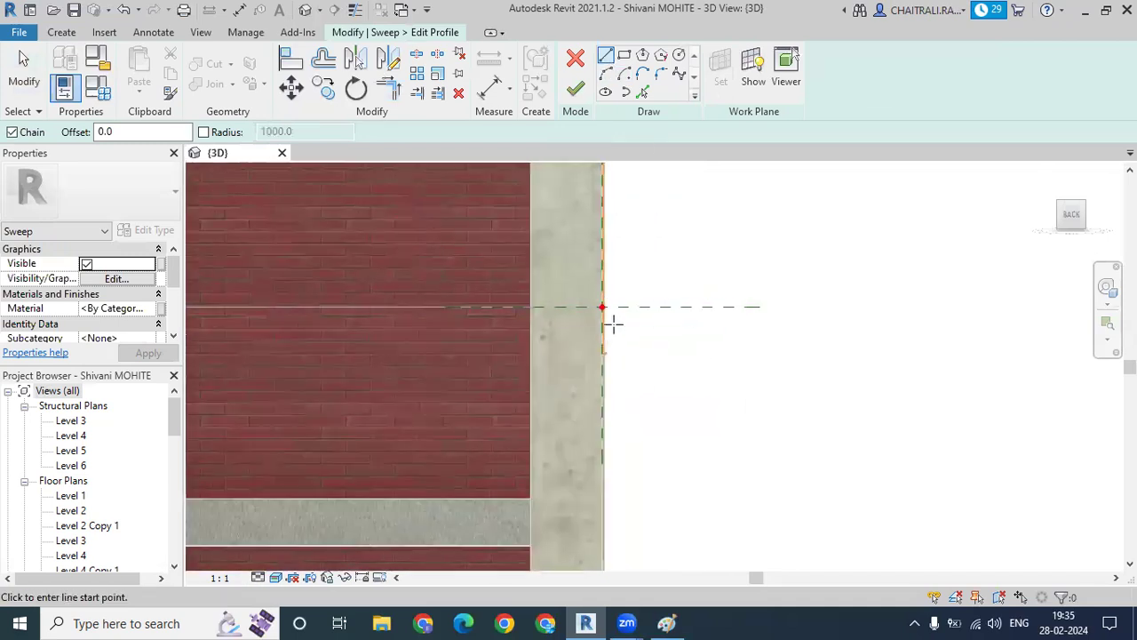
scroll(613, 322, "up", 3)
left_click(576, 267)
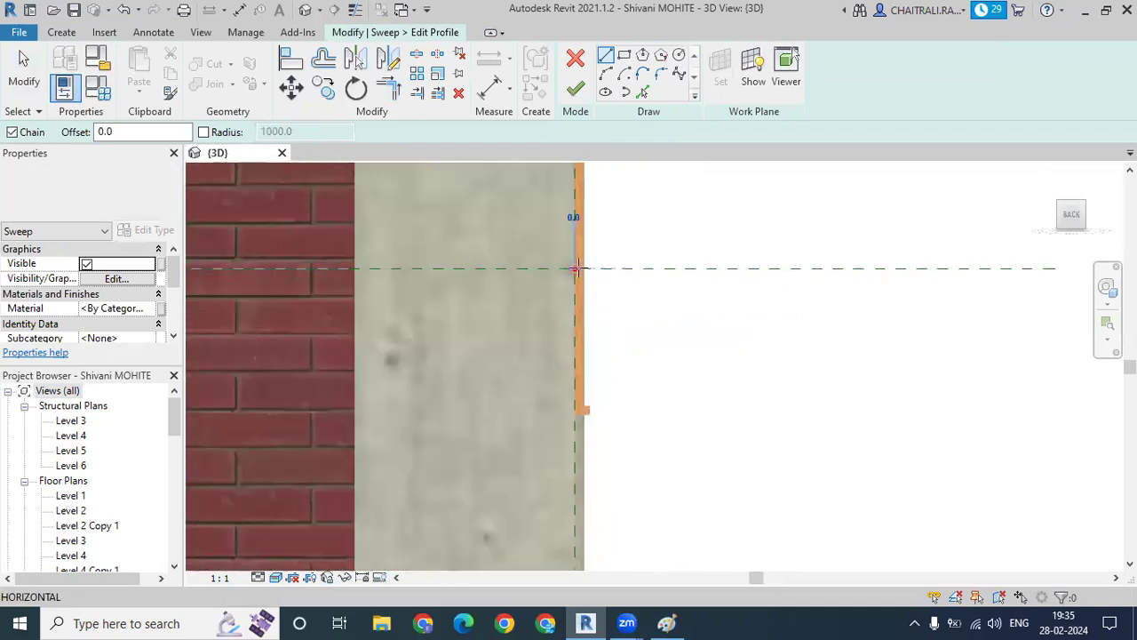
left_click(801, 327)
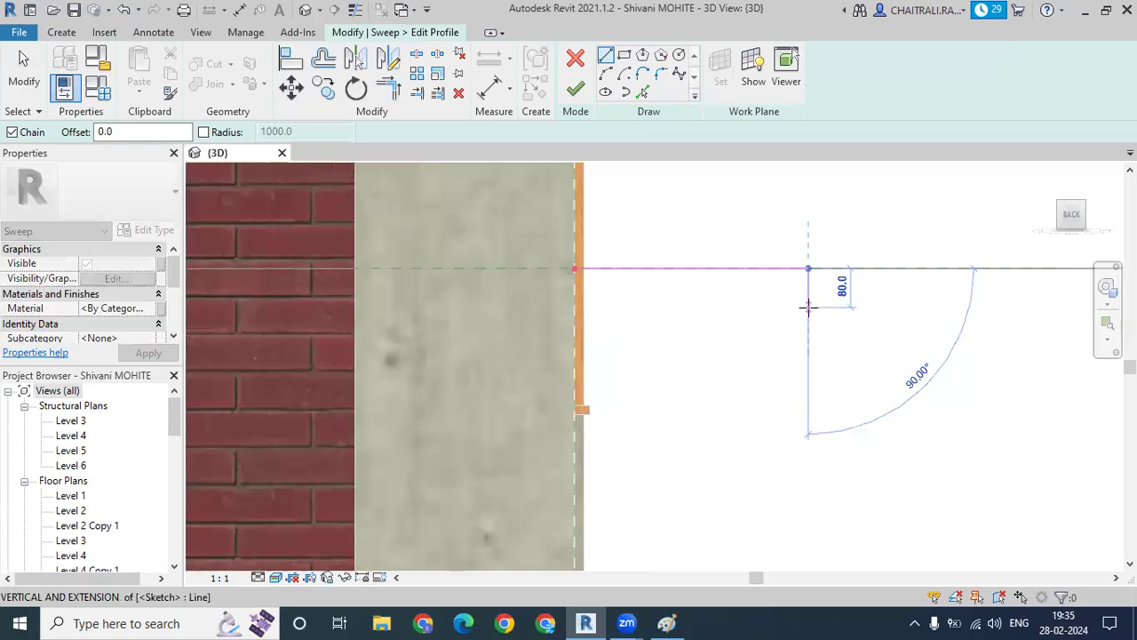
left_click(757, 308)
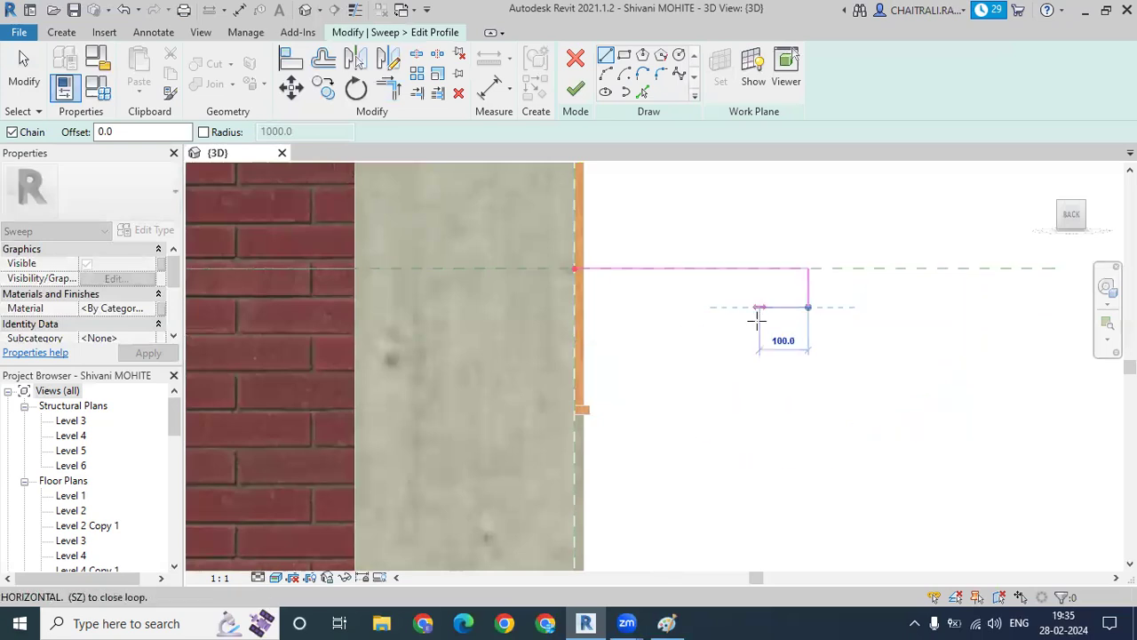
left_click(759, 352)
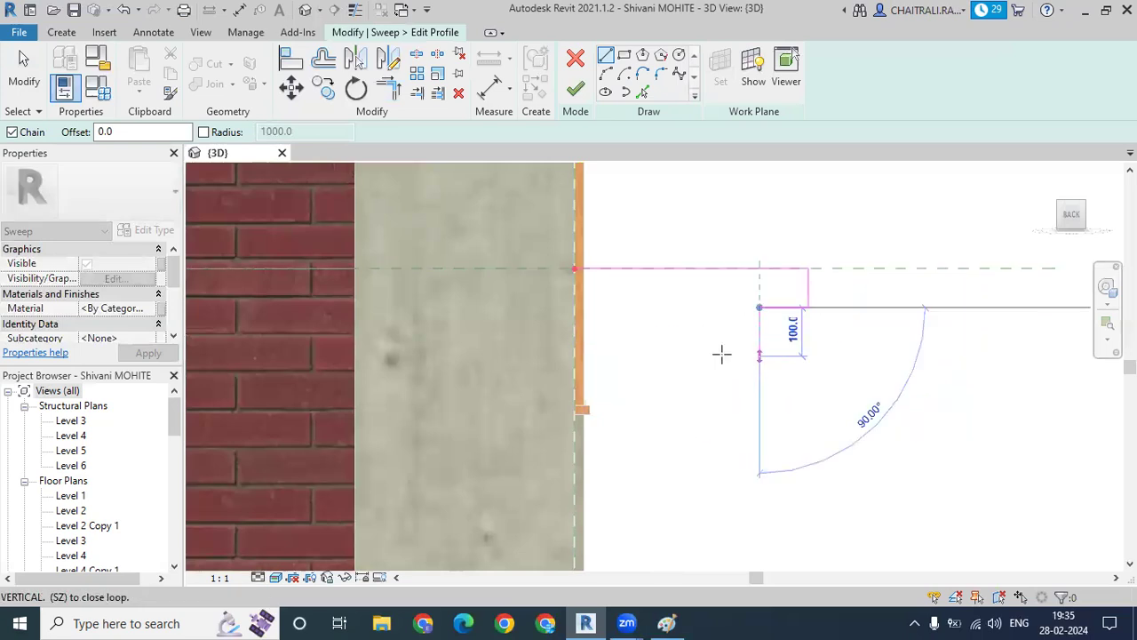
left_click(721, 354)
left_click(721, 407)
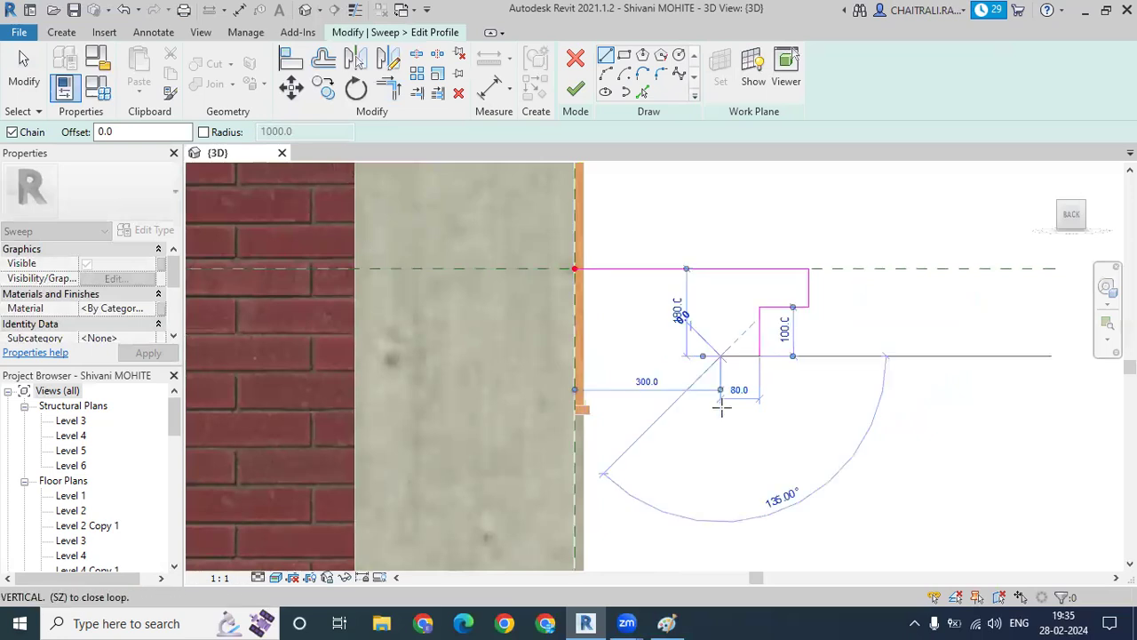
Add the remaining steps and 120 bottom edge, closing the profile back up to the wall's top.
left_click(667, 406)
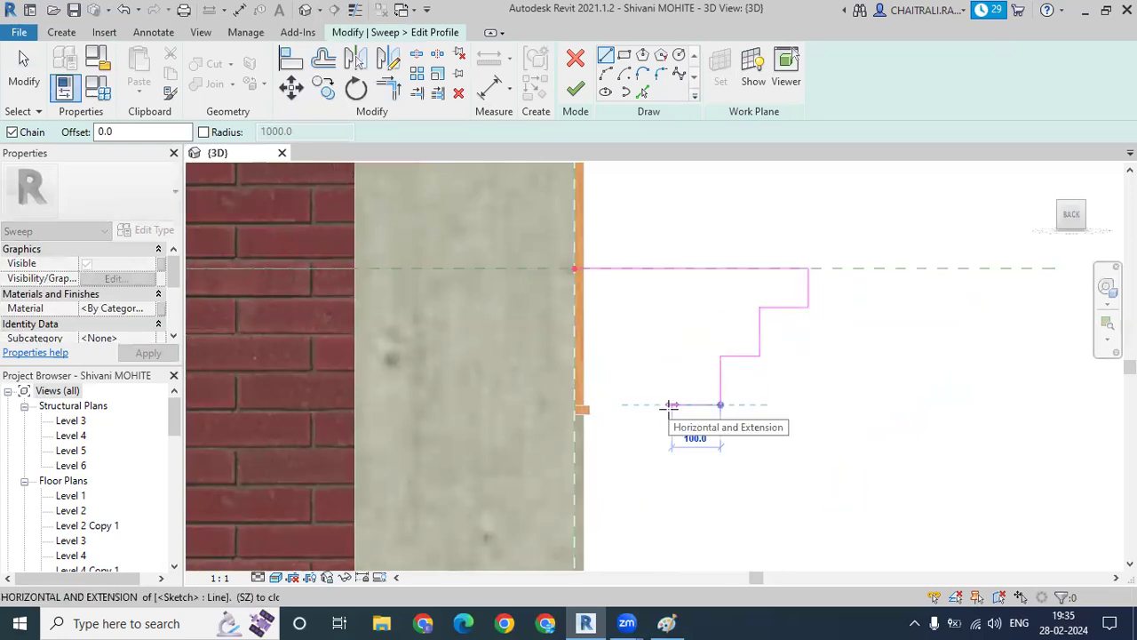
left_click(670, 442)
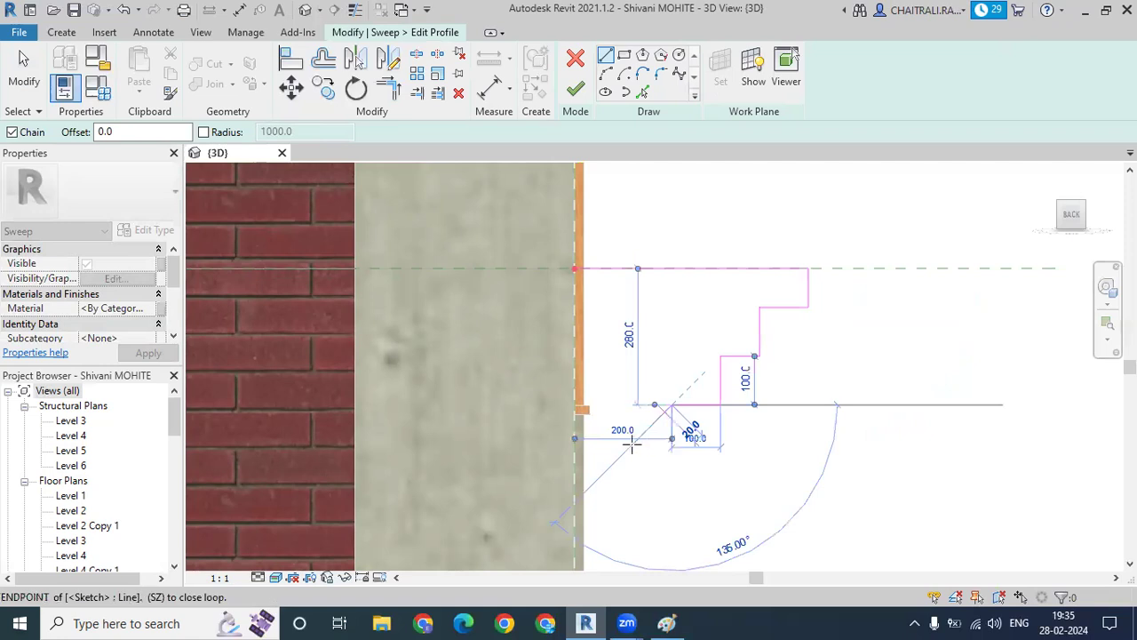
left_click(671, 443)
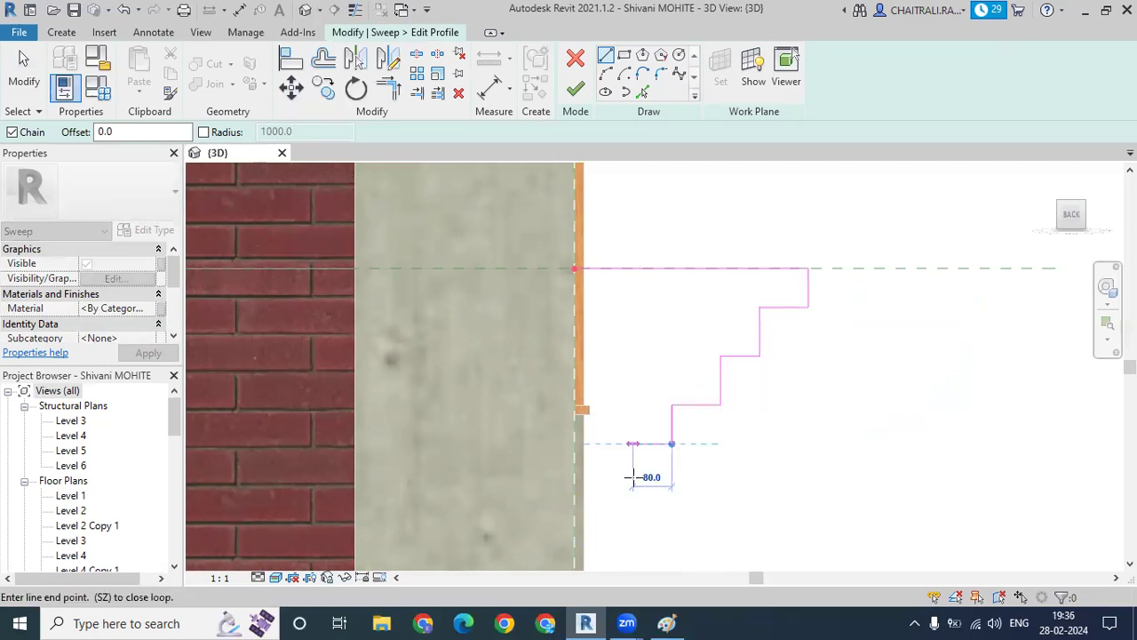
left_click(633, 480)
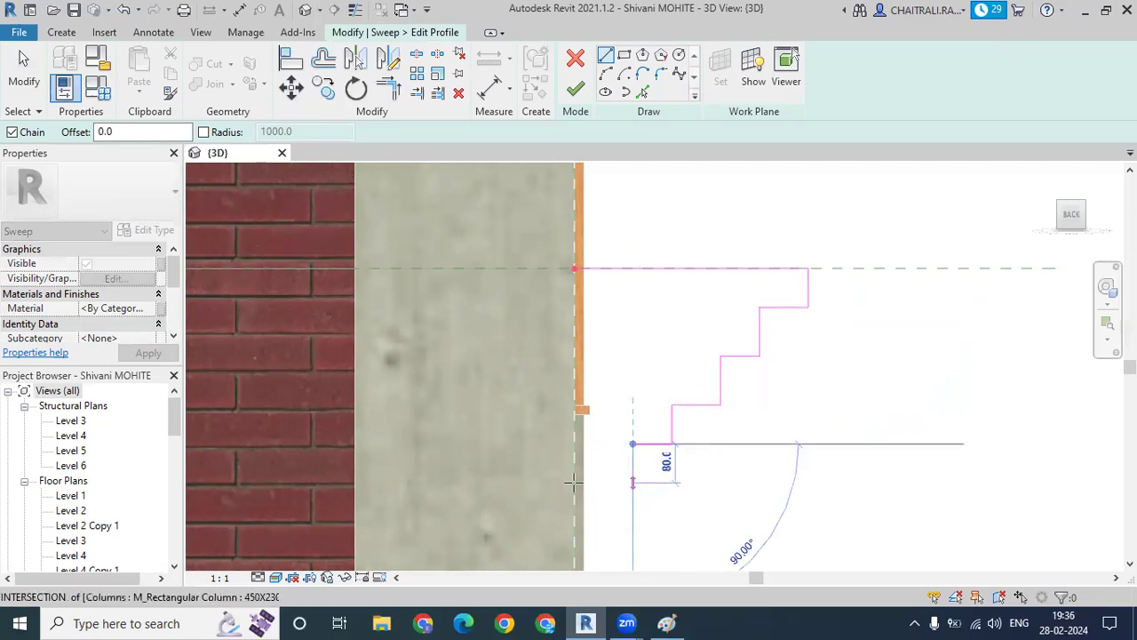
left_click(633, 483)
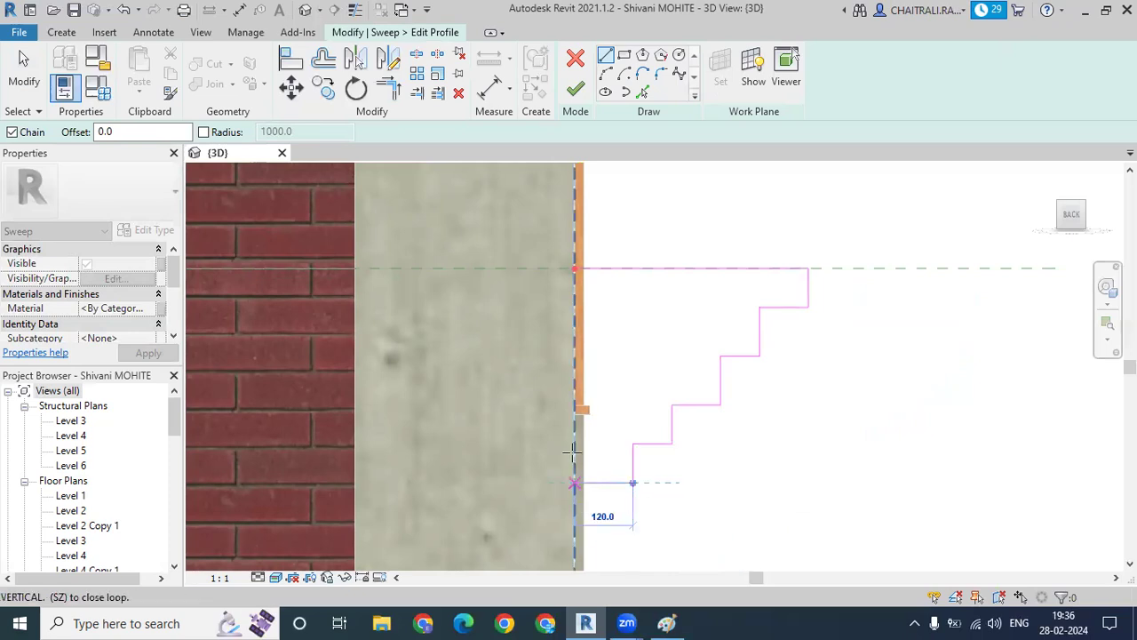
left_click(574, 482)
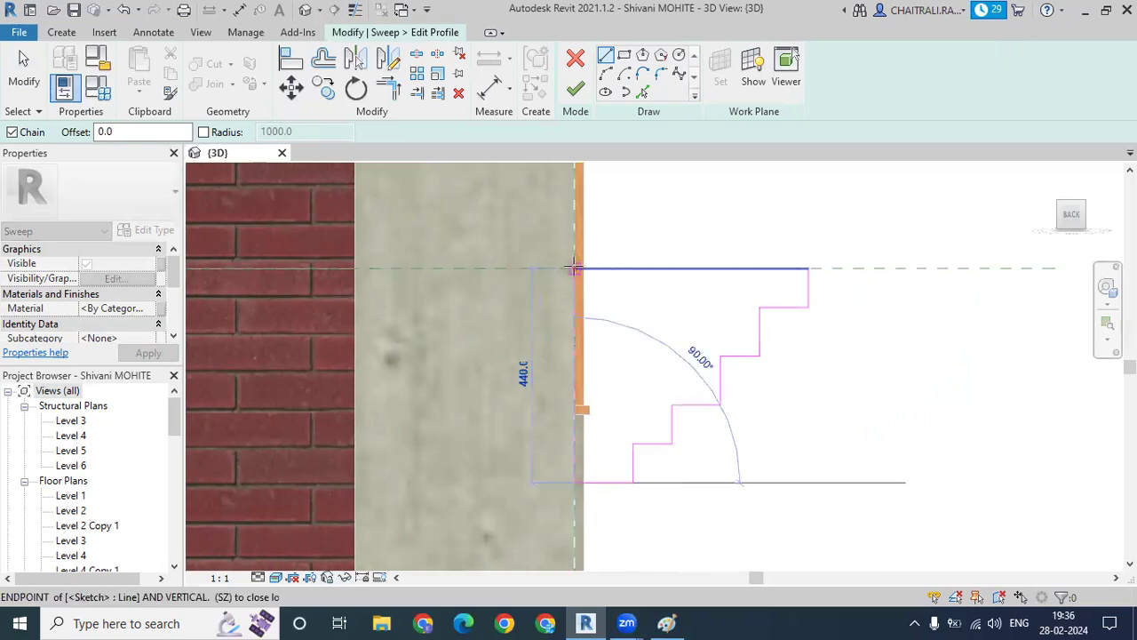
left_click(574, 267)
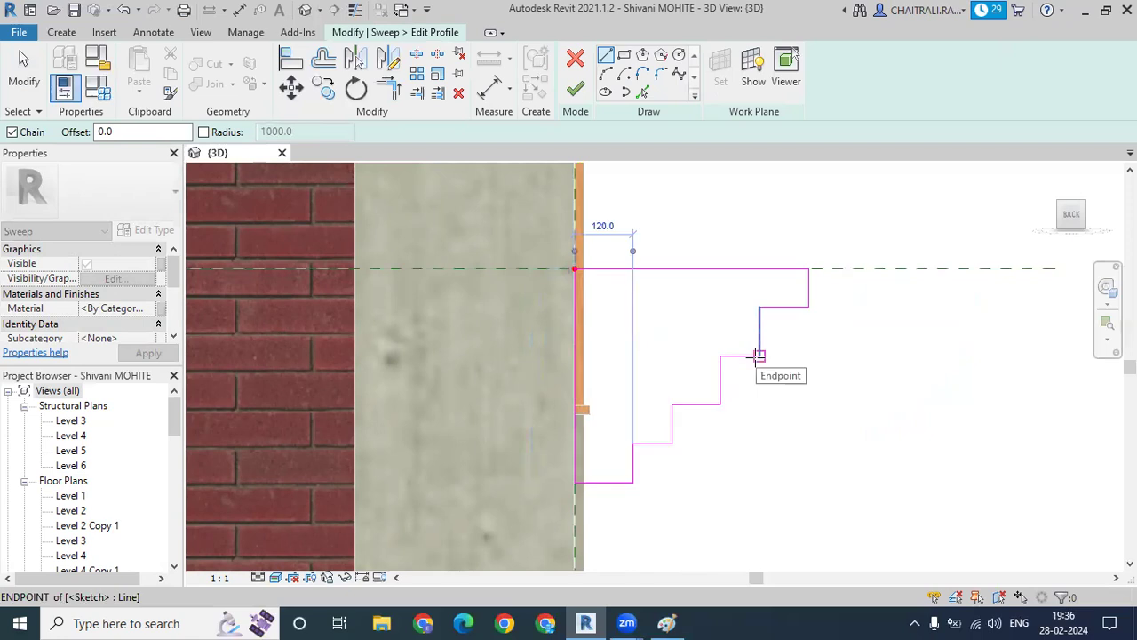
key("Escape")
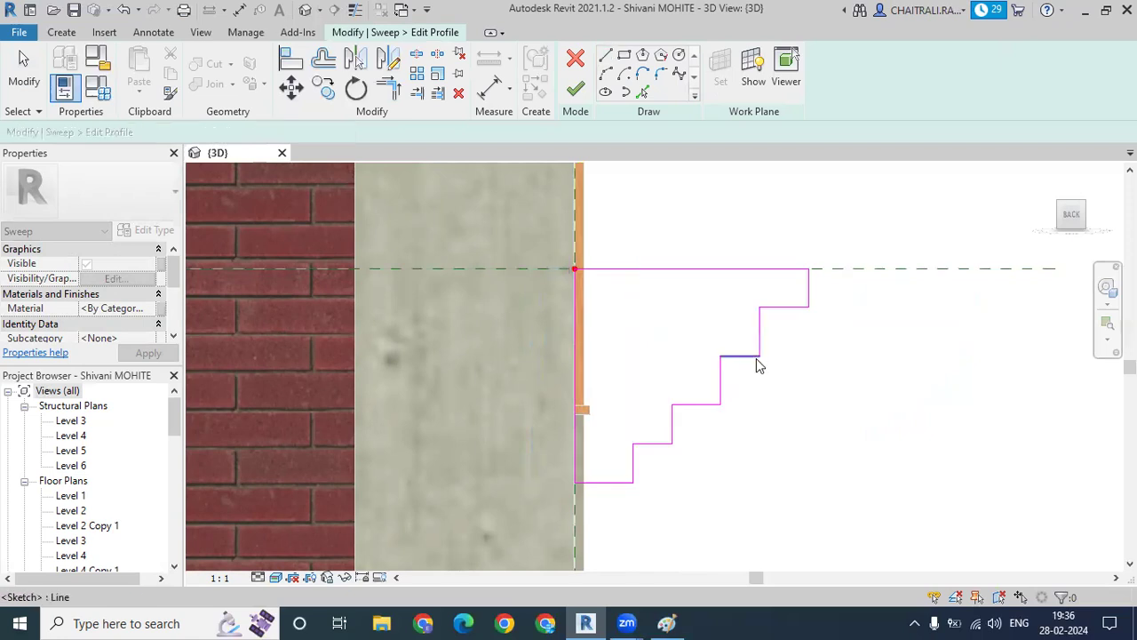
key("Escape")
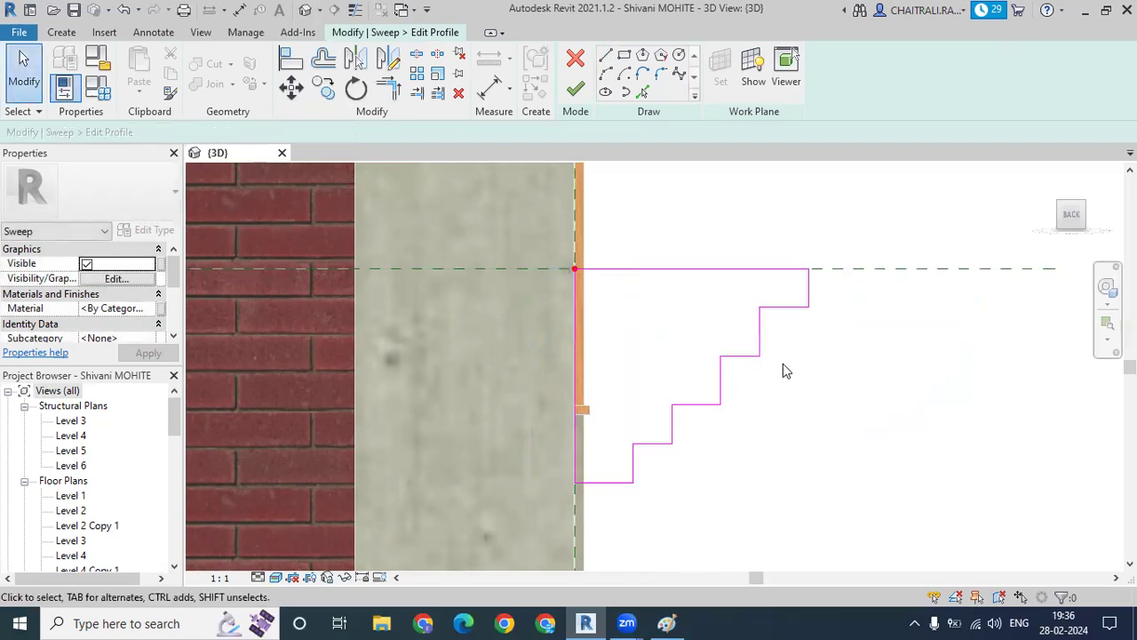
Orbit the view to check the closed stepped profile against the brick wall.
middle_click_drag(783, 364, 786, 448, "shift")
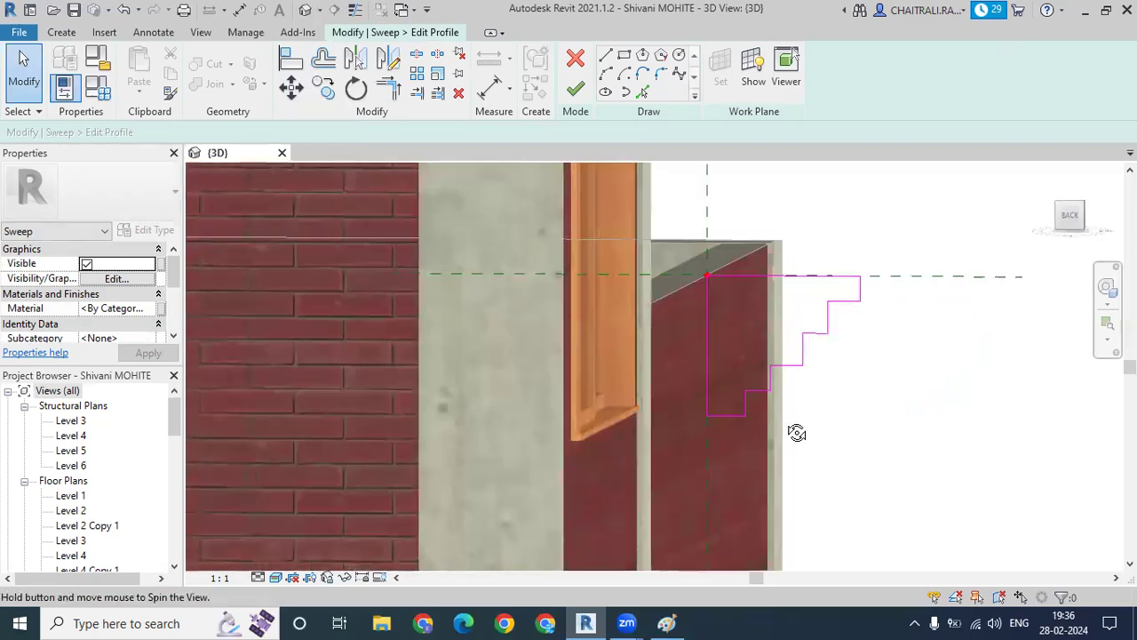
middle_click_drag(573, 395, 567, 314, "shift")
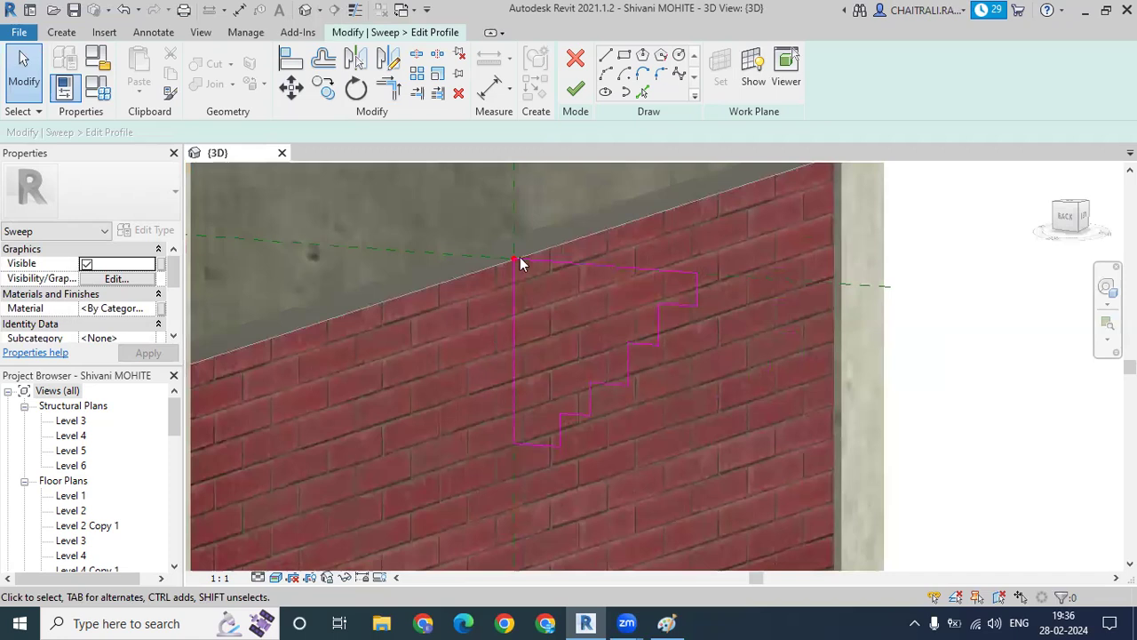
scroll(588, 432, "down", 1)
scroll(586, 403, "down", 2)
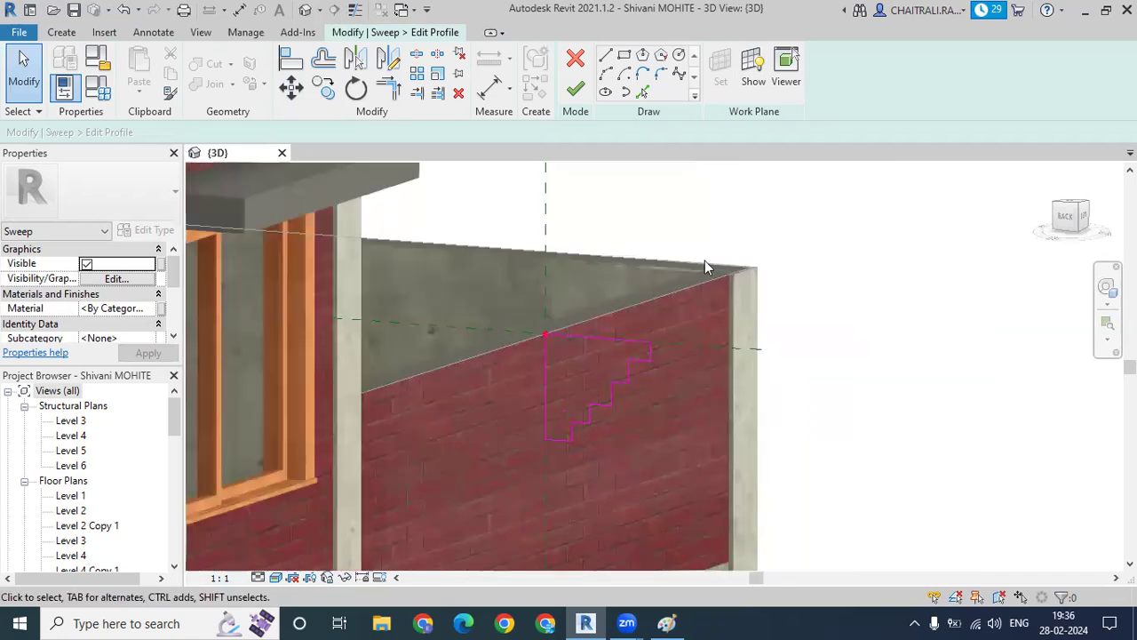
scroll(707, 264, "down", 2)
middle_click_drag(688, 301, 596, 152, "shift")
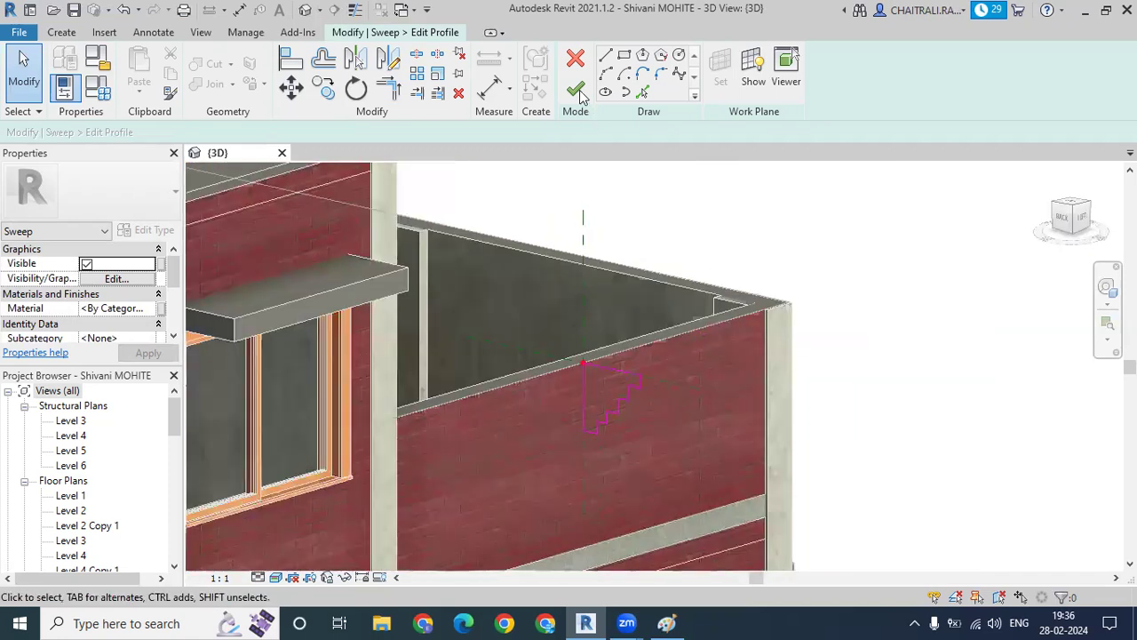
Finish the profile and the sweep, creating the stepped cornice along the house's top wall edges.
left_click(580, 96)
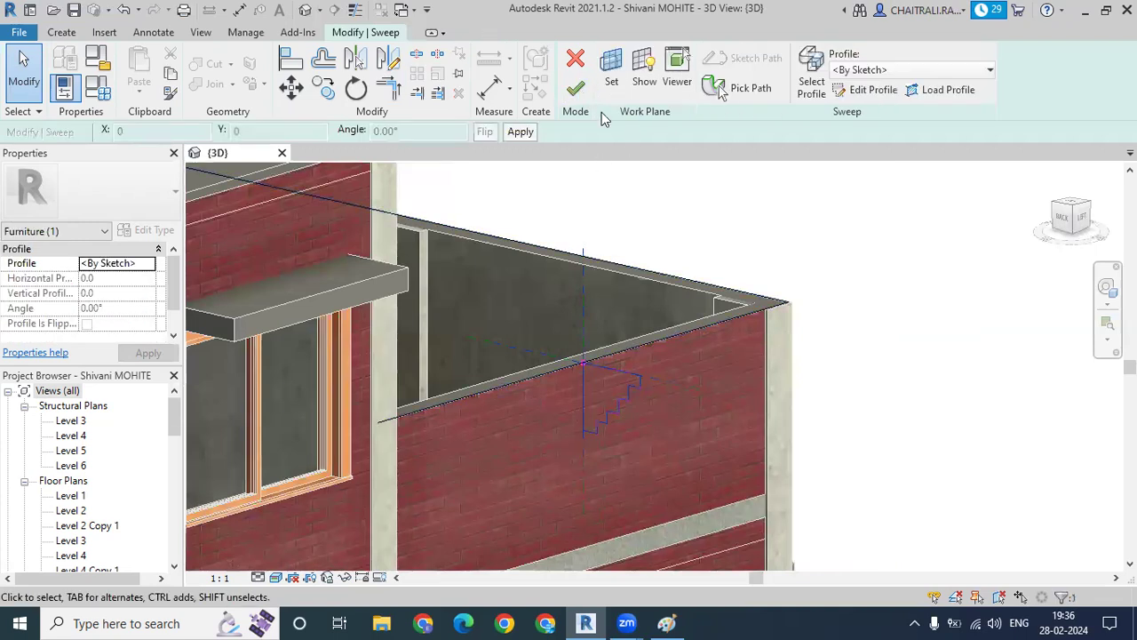
left_click(575, 89)
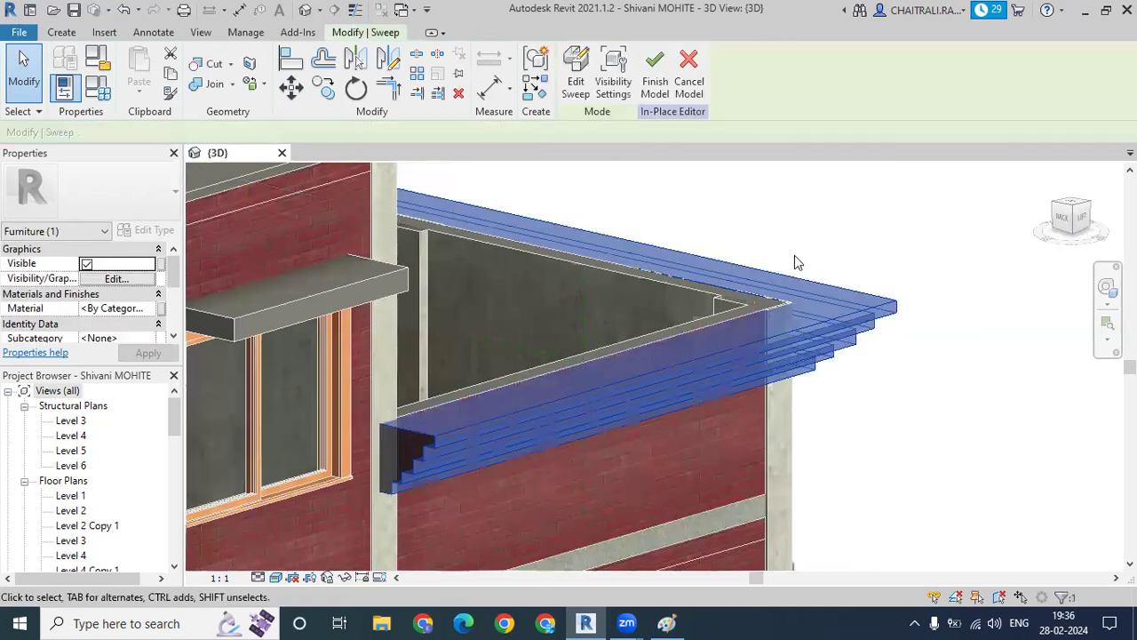
scroll(940, 361, "down", 4)
left_click(843, 376)
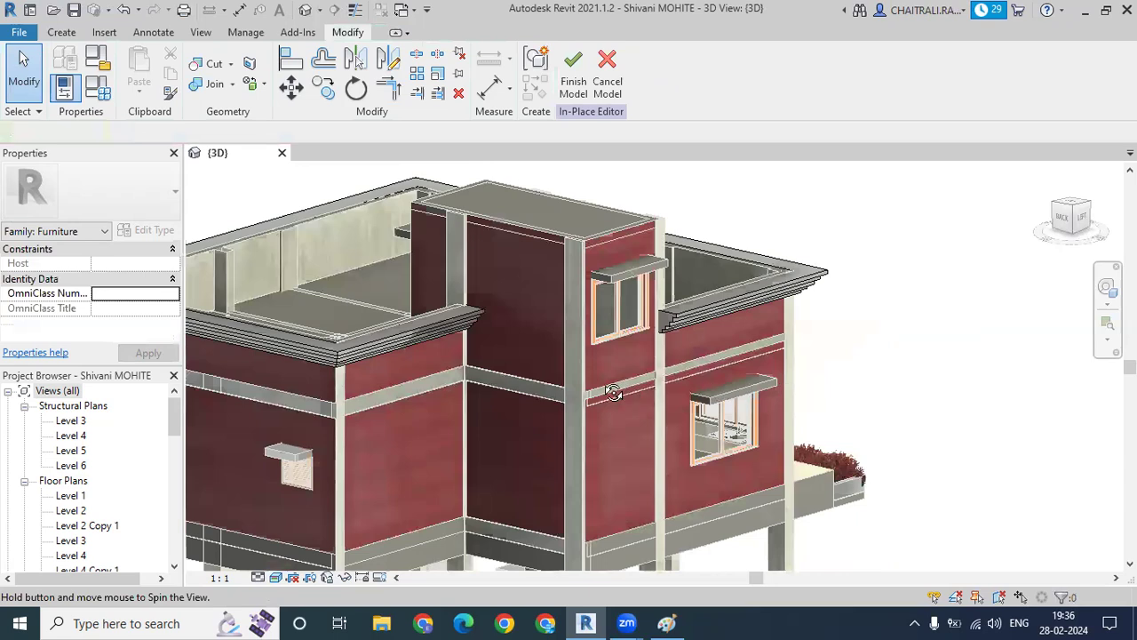
Orbit around the house to inspect the cornice from the front, low, oblique and top-down angles.
middle_click_drag(462, 384, 891, 330, "shift")
mouse_move(837, 267)
middle_mouse_down("shift")
mouse_move(764, 194)
mouse_move(1057, 312)
middle_mouse_up("shift")
mouse_move(966, 326)
middle_mouse_down("shift")
mouse_move(869, 246)
mouse_move(630, 350)
mouse_move(624, 390)
mouse_move(574, 472)
mouse_move(672, 388)
mouse_move(703, 439)
middle_mouse_up("shift")
mouse_move(697, 549)
middle_mouse_down("shift")
mouse_move(690, 411)
mouse_move(729, 308)
mouse_move(791, 246)
middle_mouse_up("shift")
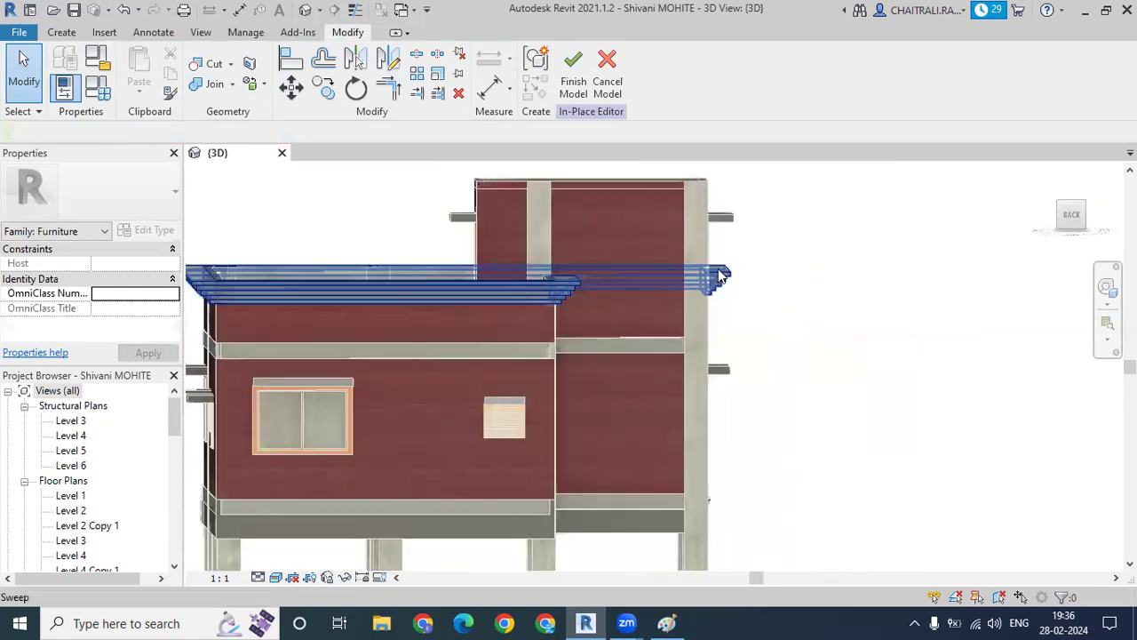
scroll(724, 271, "up", 2)
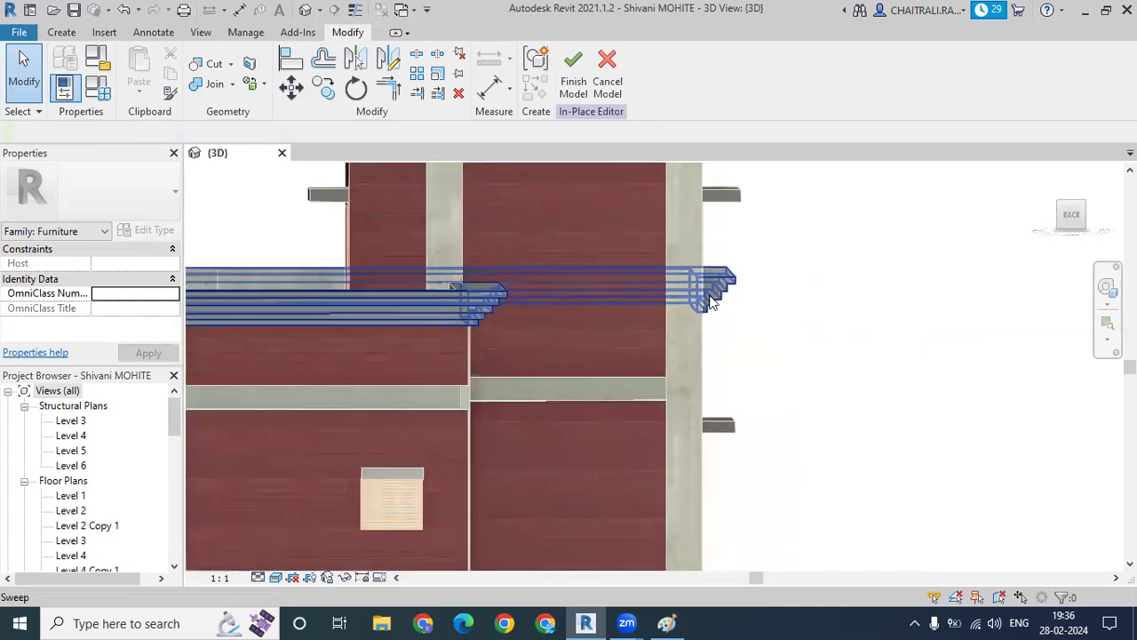
mouse_move(783, 281)
middle_mouse_down("shift")
mouse_move(779, 259)
mouse_move(790, 279)
mouse_move(657, 400)
middle_mouse_up("shift")
scroll(657, 399, "down", 3)
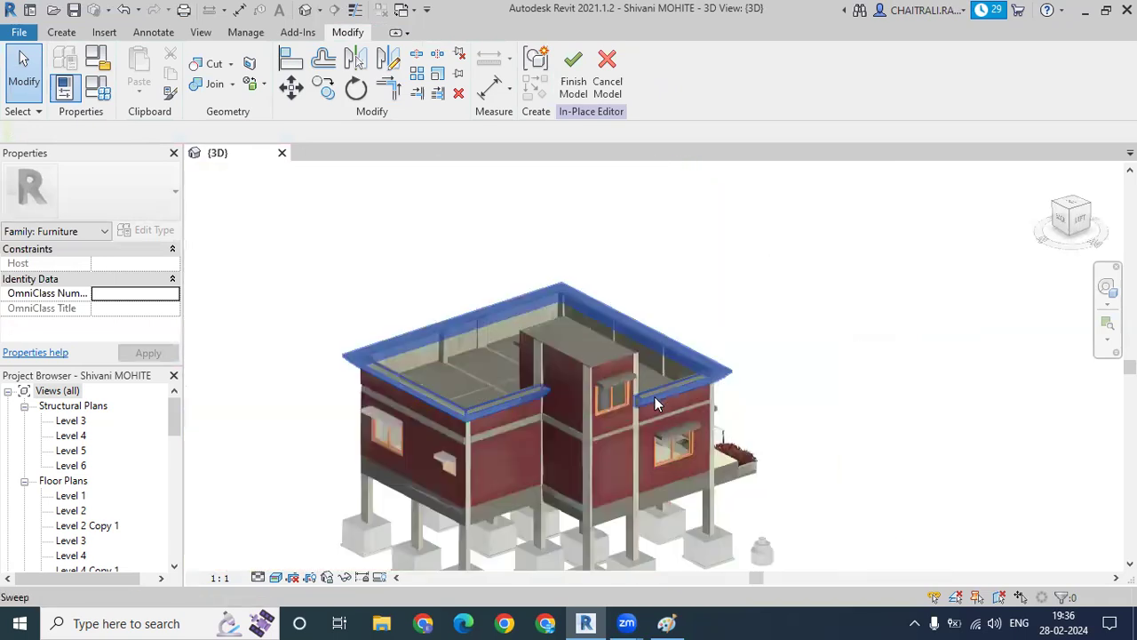
middle_click_drag(647, 455, 518, 353, "shift")
scroll(379, 248, "up", 1)
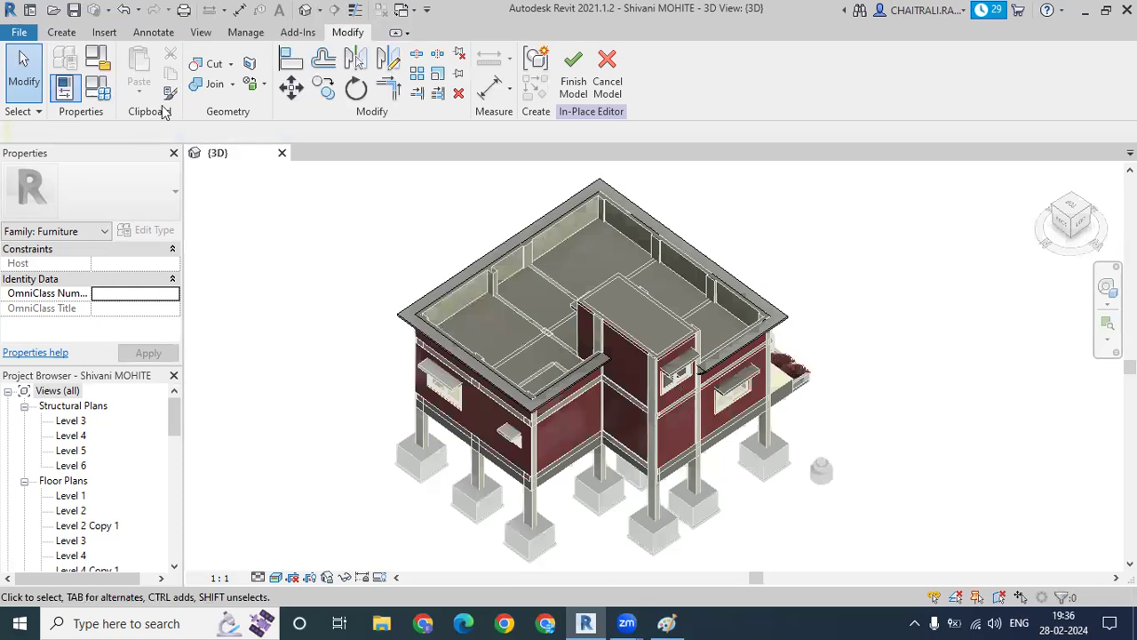
Start a new sweep and begin sketching its path from a near top-down view.
left_click(62, 33)
left_click(253, 76)
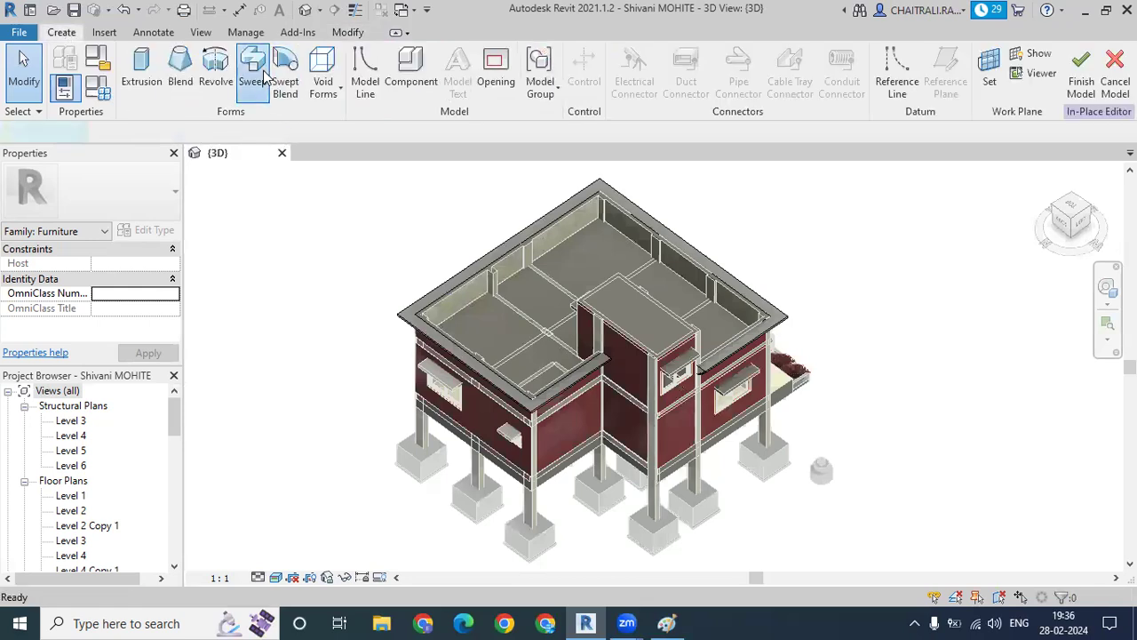
scroll(450, 263, "down", 3)
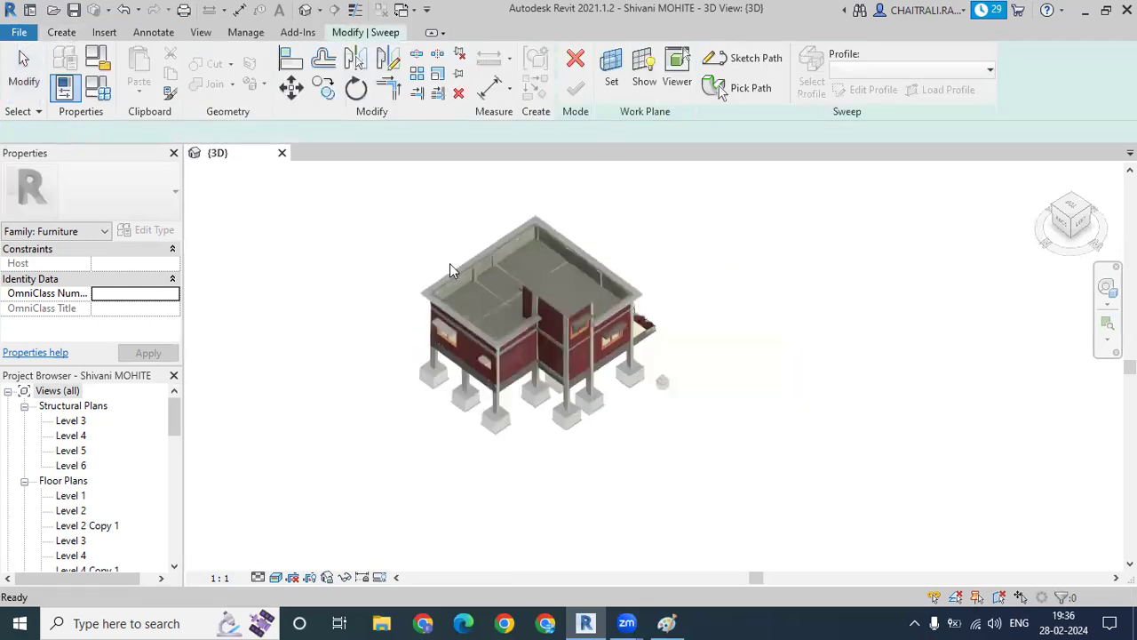
middle_click_drag(450, 263, 622, 221, "shift")
left_click(742, 67)
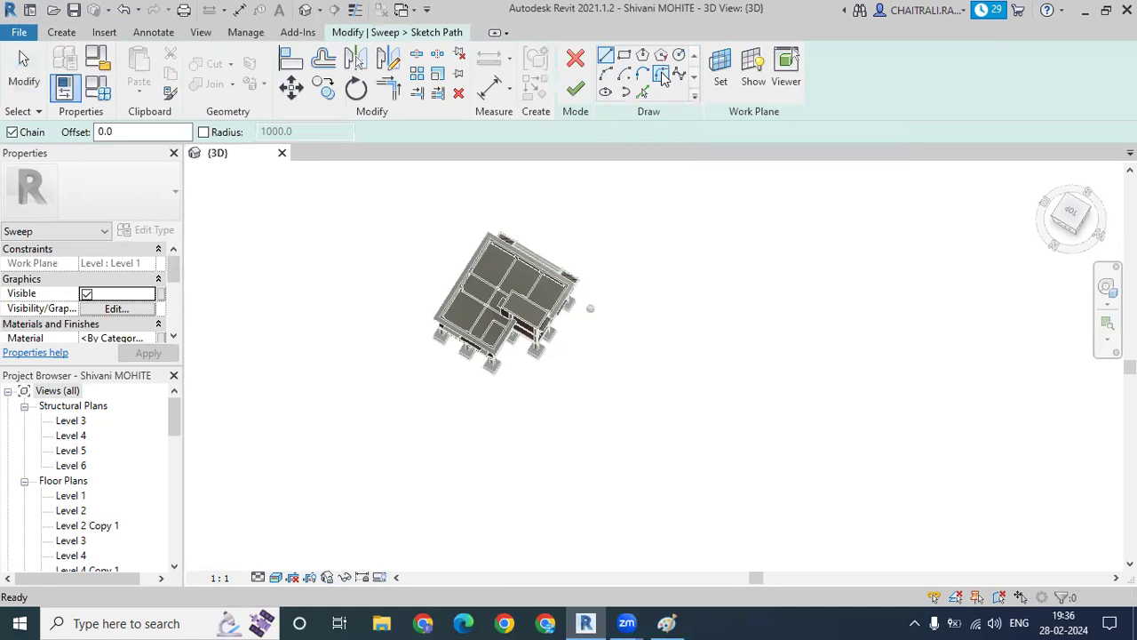
Draw a four-point curving spline beside the house and finish the path.
left_click(678, 74)
left_click(655, 406)
left_click(688, 307)
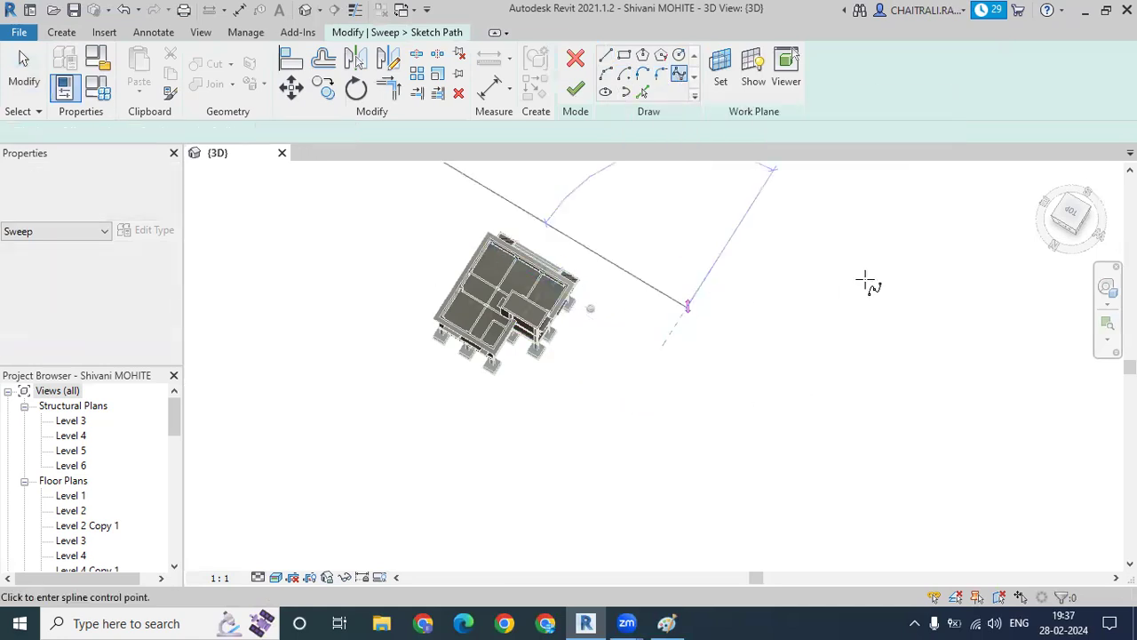
left_click(825, 297)
middle_click_drag(825, 297, 840, 240, "shift")
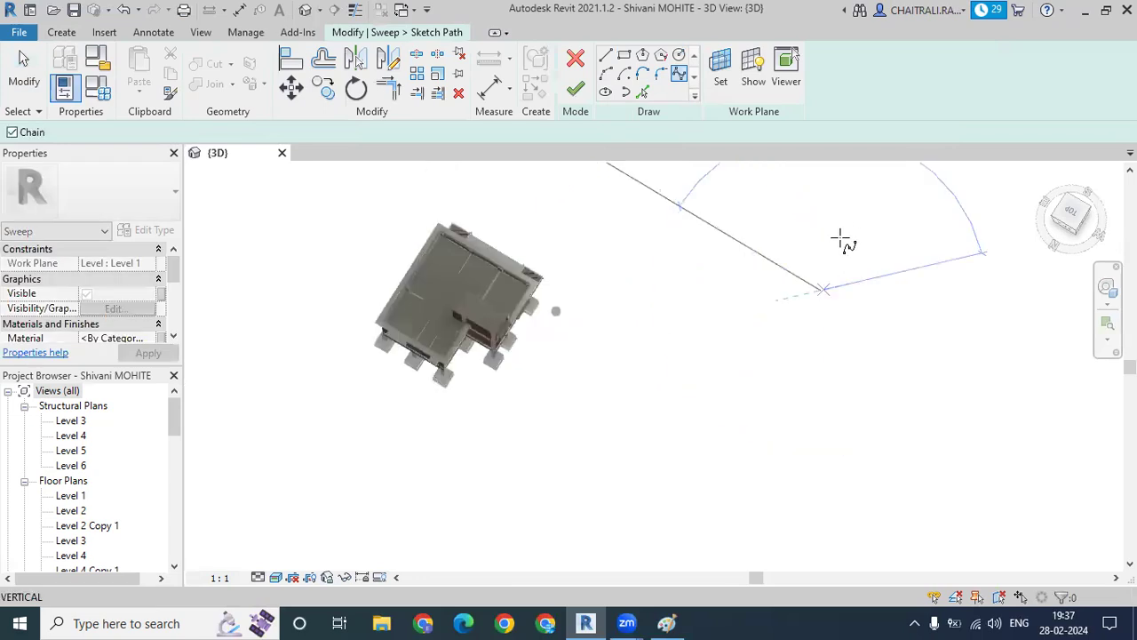
middle_click_drag(844, 200, 848, 183, "shift")
left_click(802, 188)
left_click(575, 90)
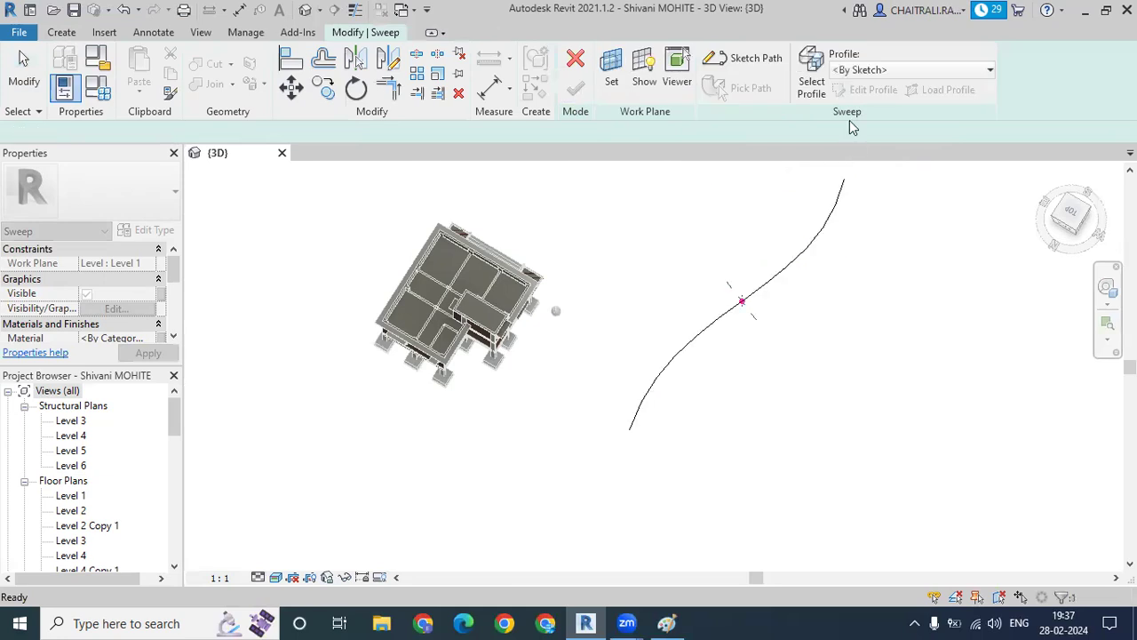
Sketch a 2700-radius circle profile at the path point and finish the profile sketch.
left_click(853, 91)
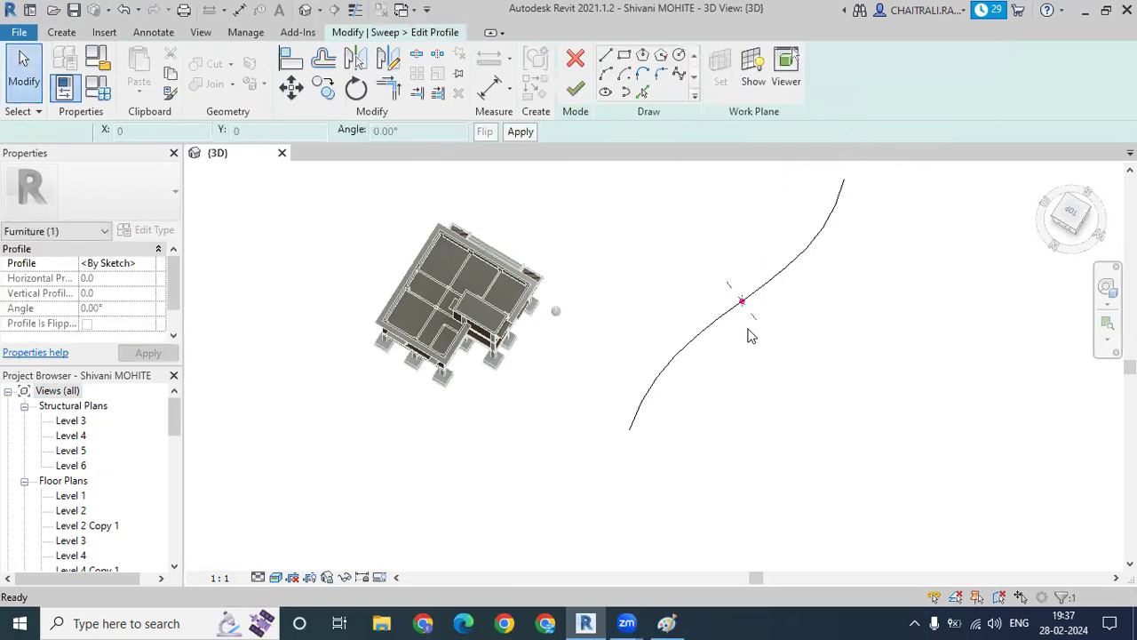
middle_click_drag(751, 305, 749, 215, "shift")
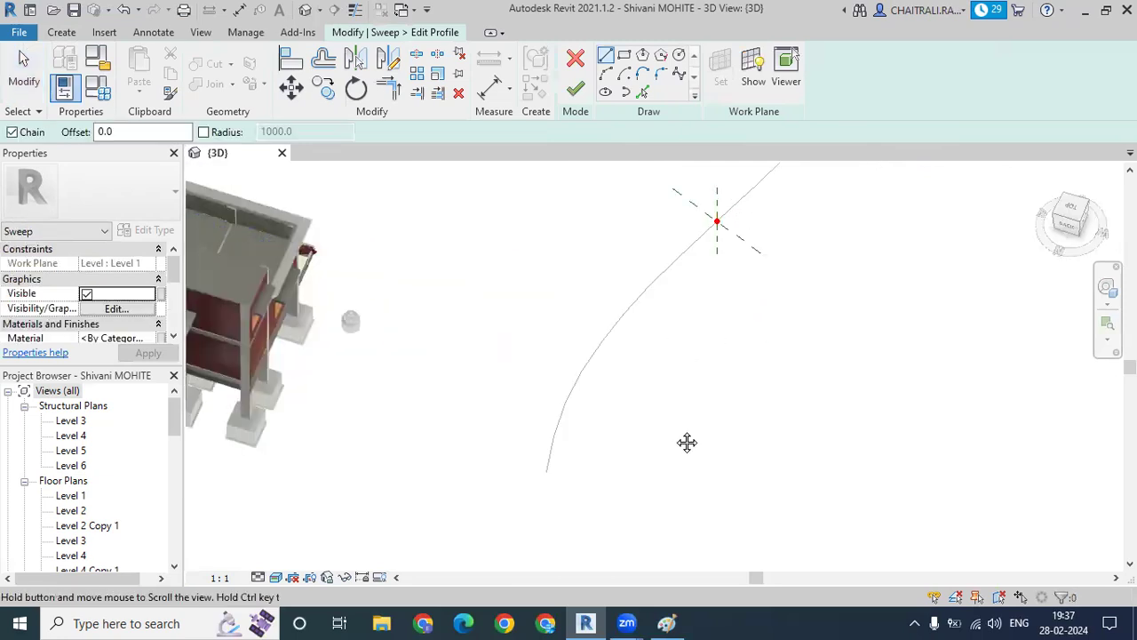
middle_click_drag(686, 441, 677, 156, "shift")
left_click(680, 56)
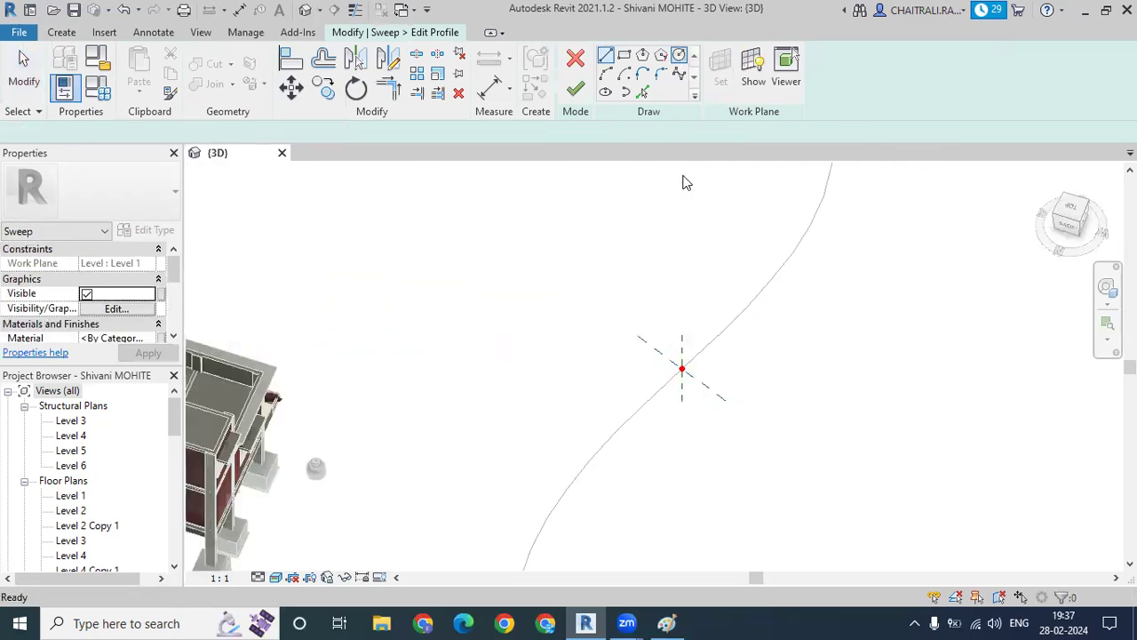
left_click(697, 368)
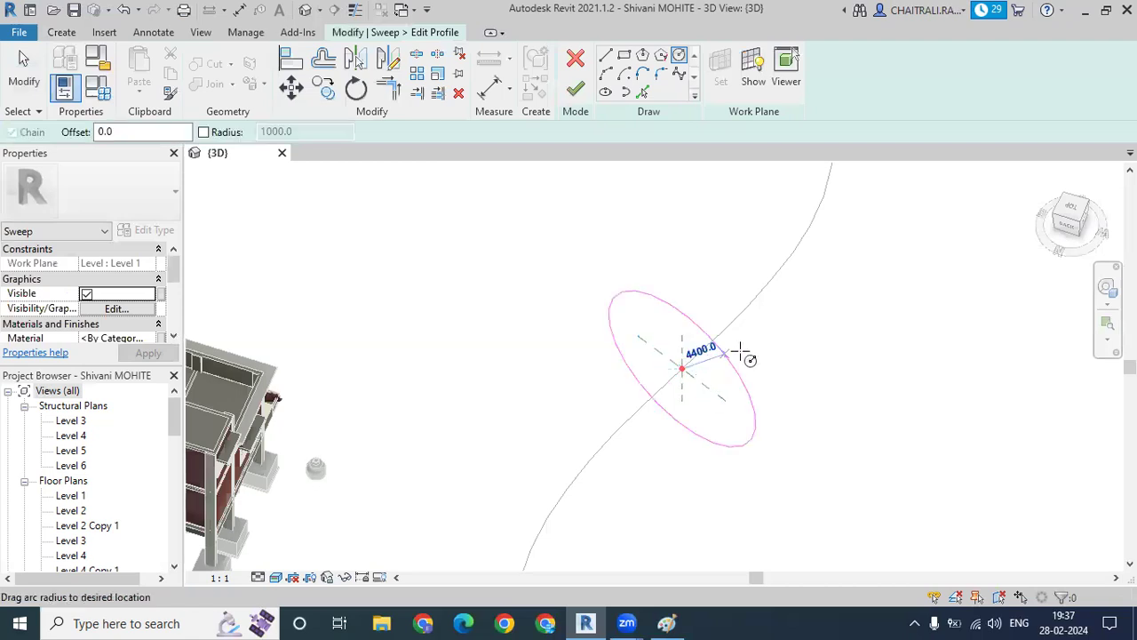
left_click(716, 369)
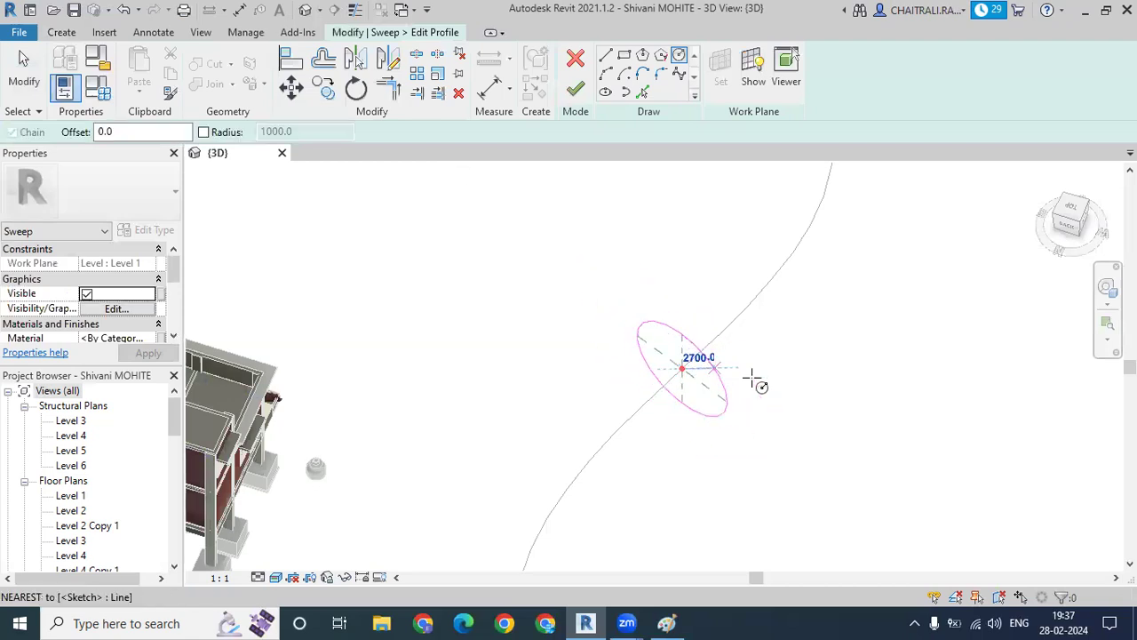
scroll(753, 379, "down", 3)
key("Escape")
key("Escape")
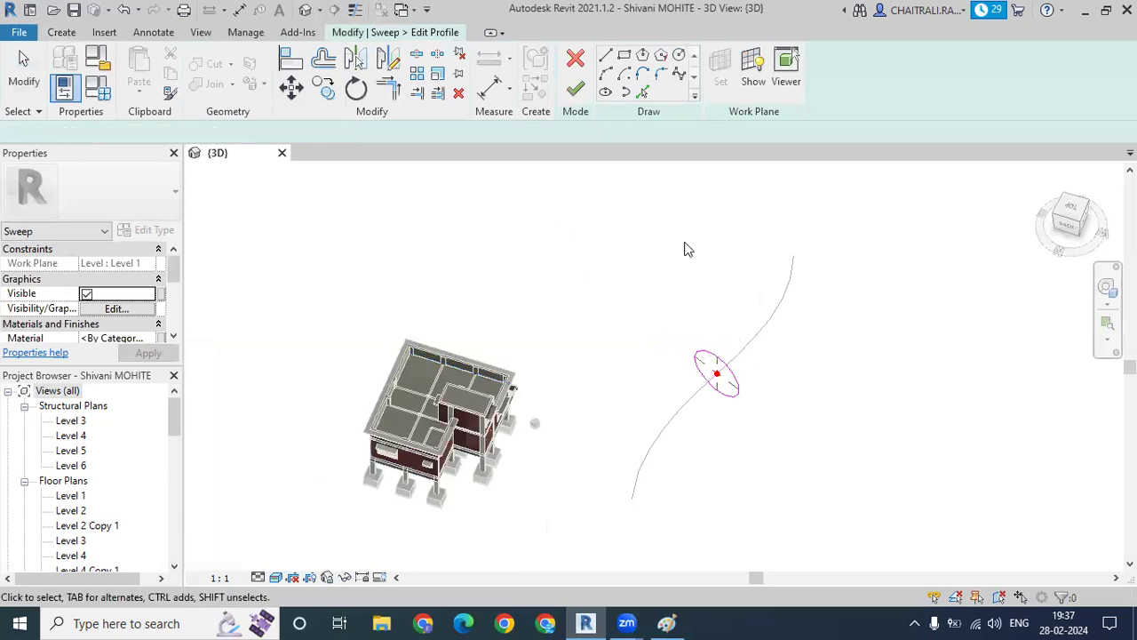
left_click(576, 90)
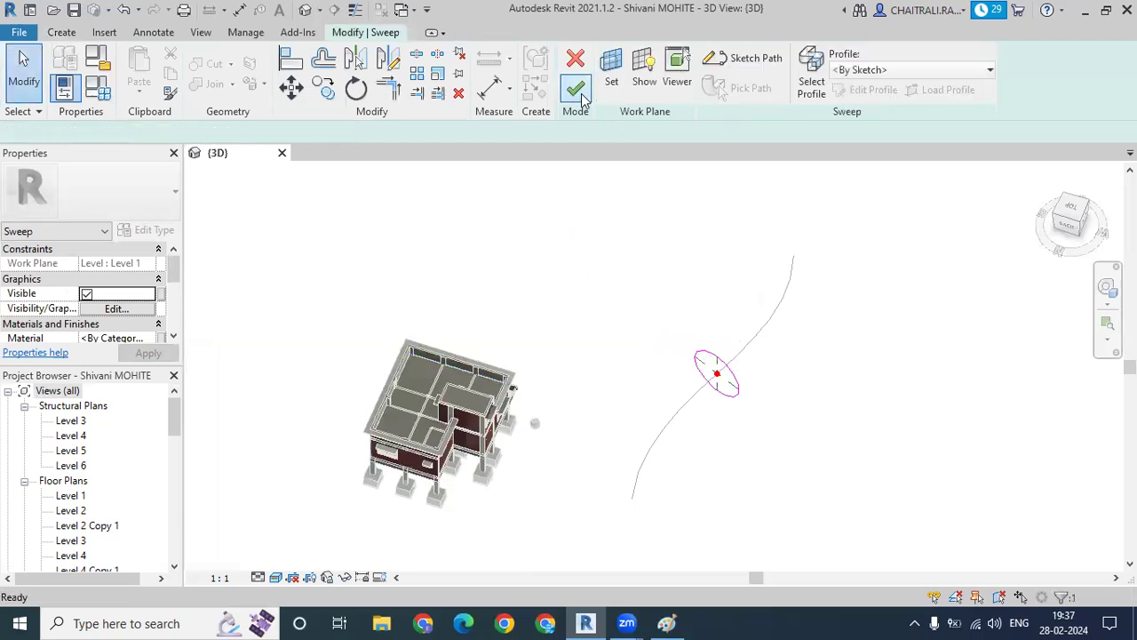
Finish the sweep, producing the round grey tube along the spline.
left_click(577, 89)
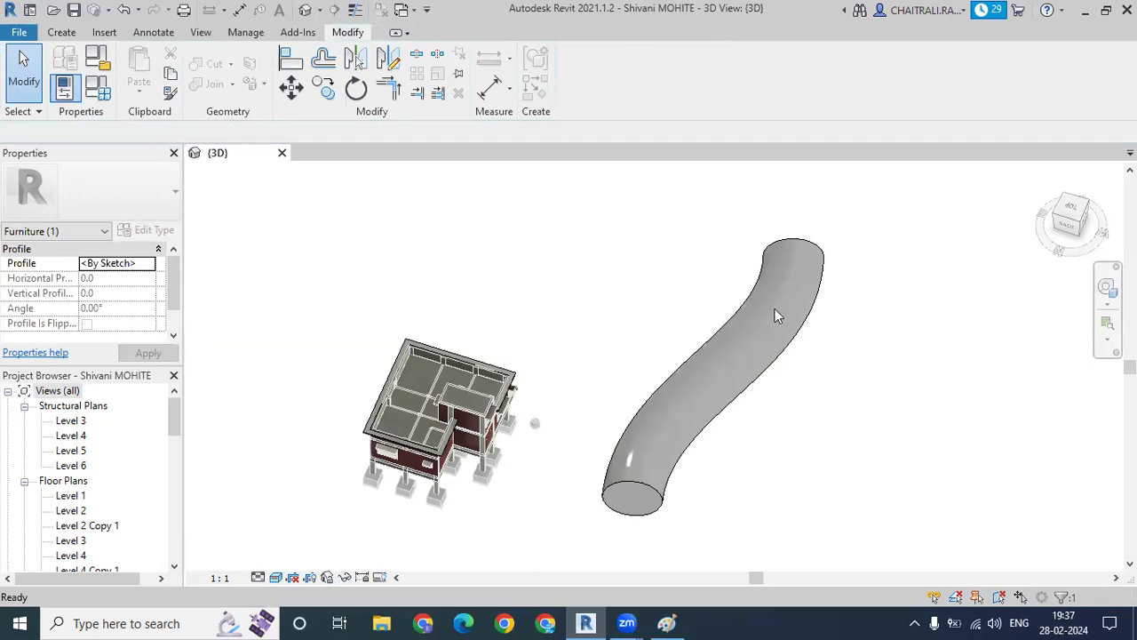
left_click(765, 450)
mouse_move(766, 449)
middle_mouse_down("shift")
mouse_move(690, 312)
mouse_move(738, 187)
mouse_move(752, 282)
mouse_move(738, 461)
mouse_move(690, 457)
mouse_move(740, 447)
mouse_move(751, 398)
mouse_move(758, 444)
mouse_move(761, 392)
mouse_move(809, 356)
middle_mouse_up("shift")
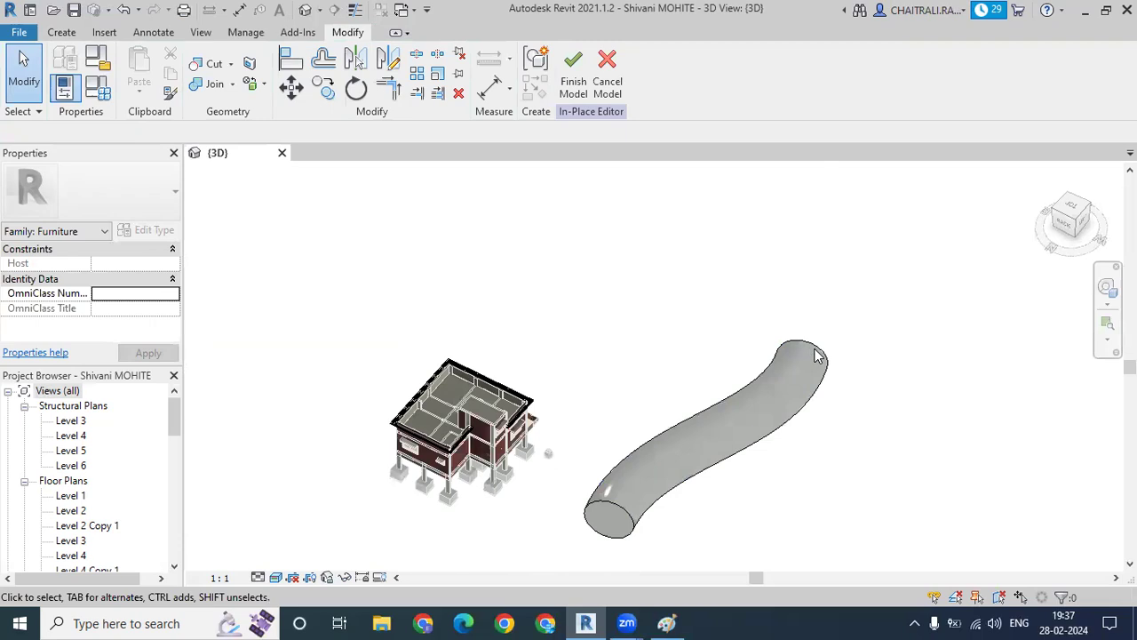
Delete the tube sweep so only the house remains in view.
left_click(823, 354)
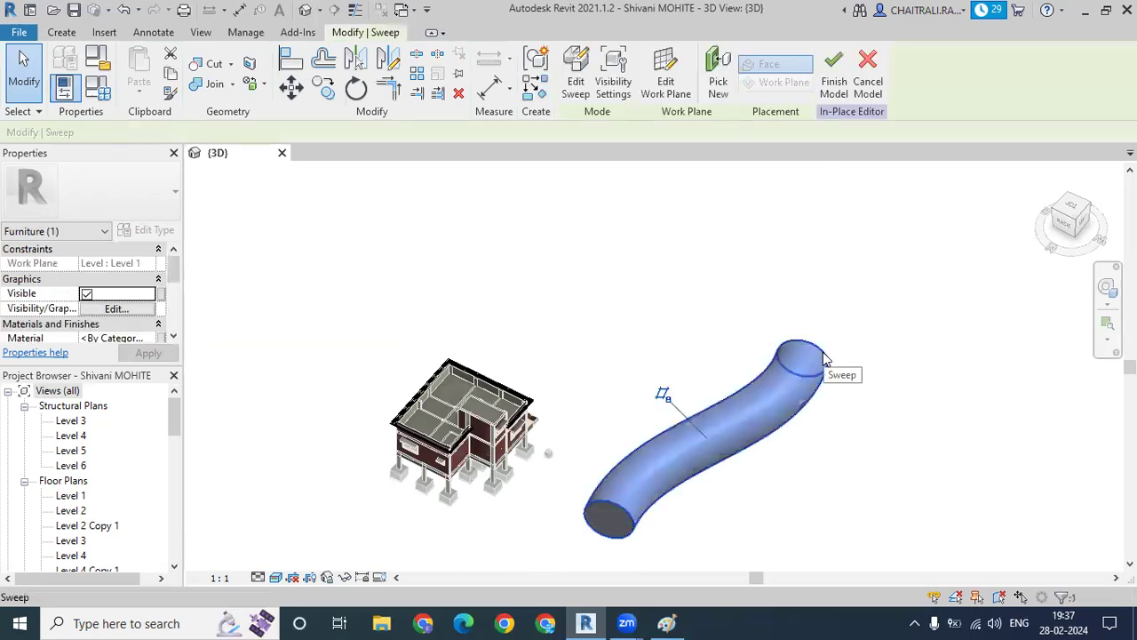
key("Delete")
mouse_move(660, 359)
middle_mouse_down("shift")
mouse_move(672, 294)
mouse_move(612, 279)
middle_mouse_up("shift")
scroll(612, 279, "up", 2)
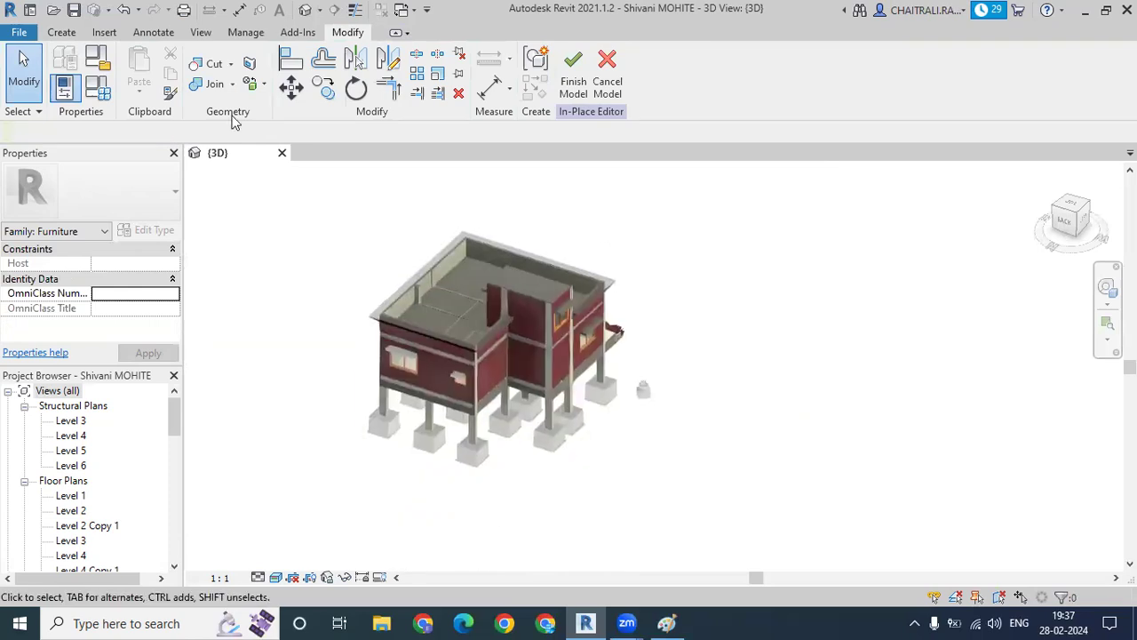
Start a new solid sweep and sketch its path in a top-down view.
left_click(64, 33)
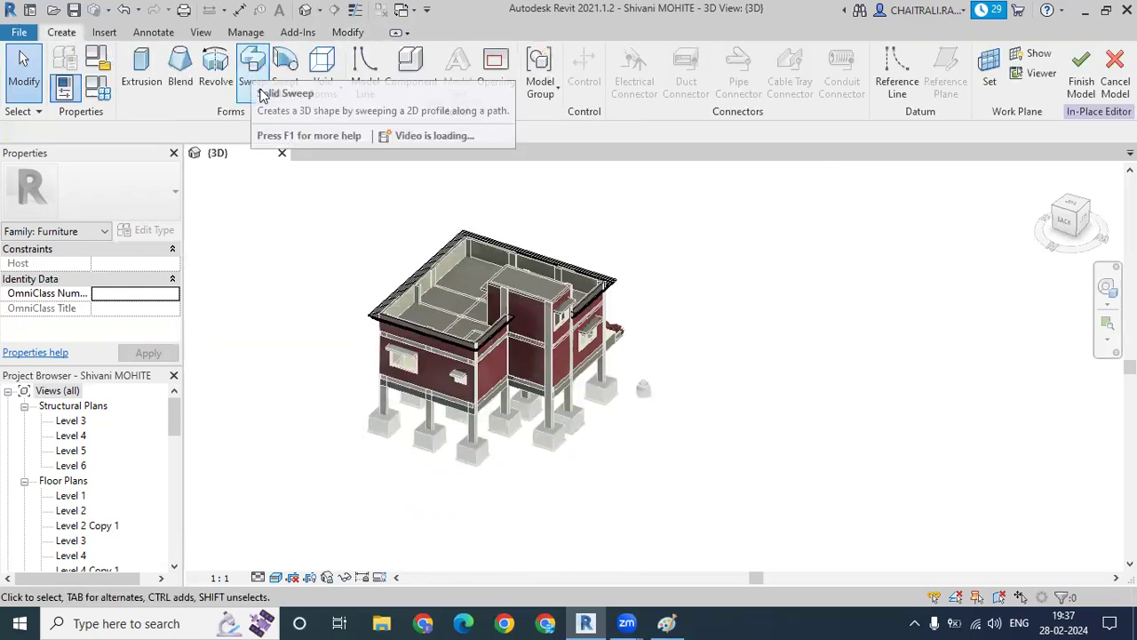
left_click(258, 80)
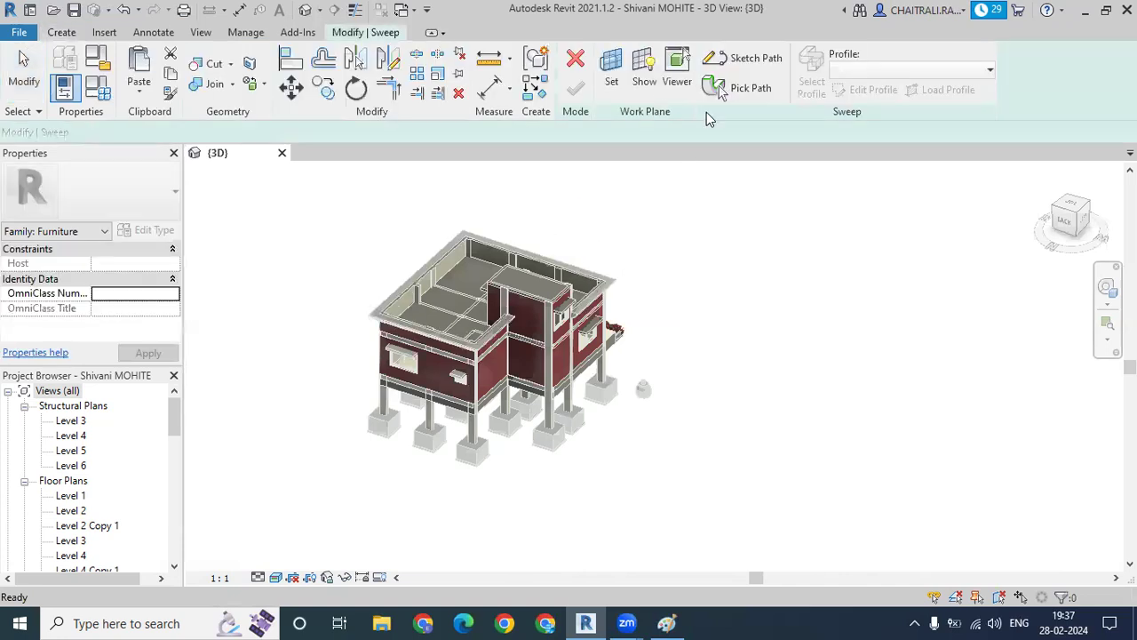
left_click(752, 58)
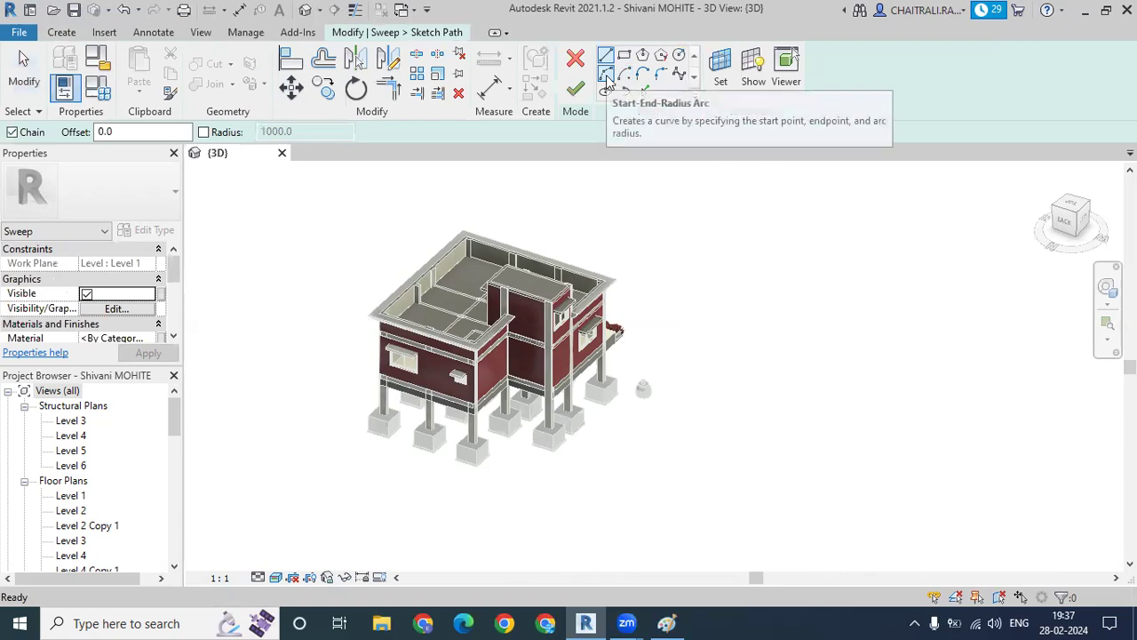
left_click(1073, 207)
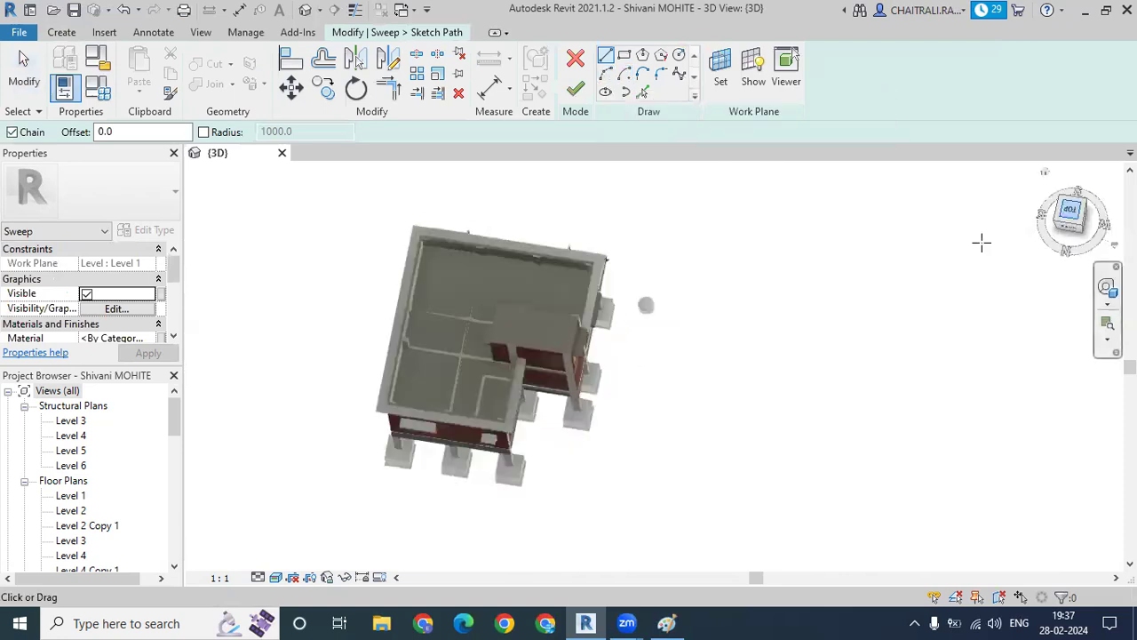
Draw a 90° centre-ends arc of about 8800 radius and finish the path.
left_click(624, 74)
middle_click_drag(386, 256, 791, 268)
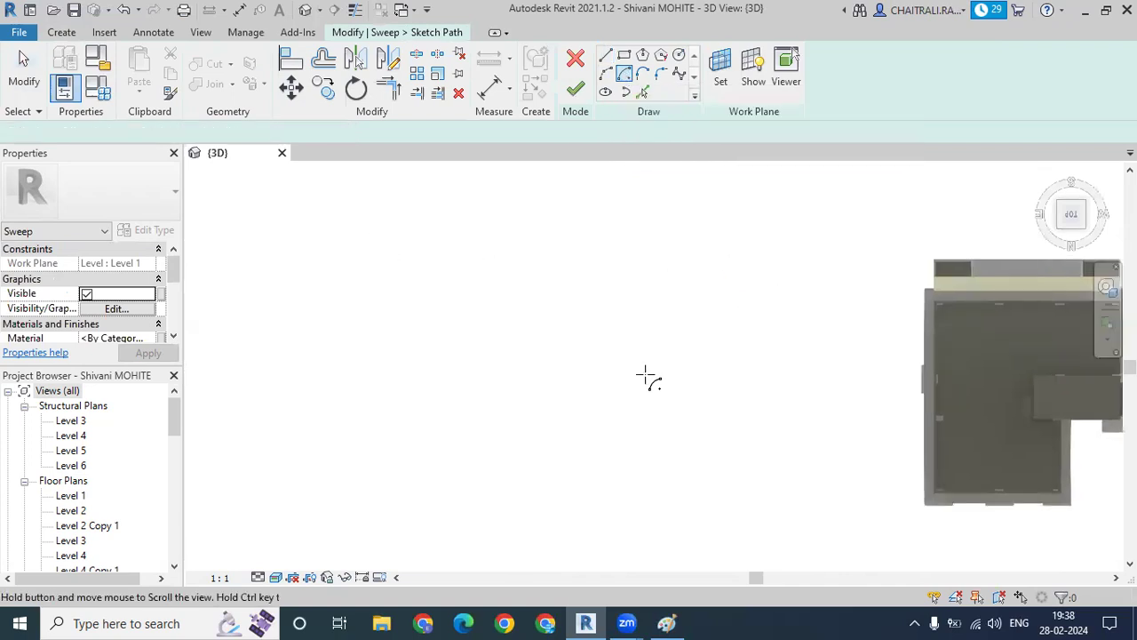
left_click(625, 398)
left_click(458, 398)
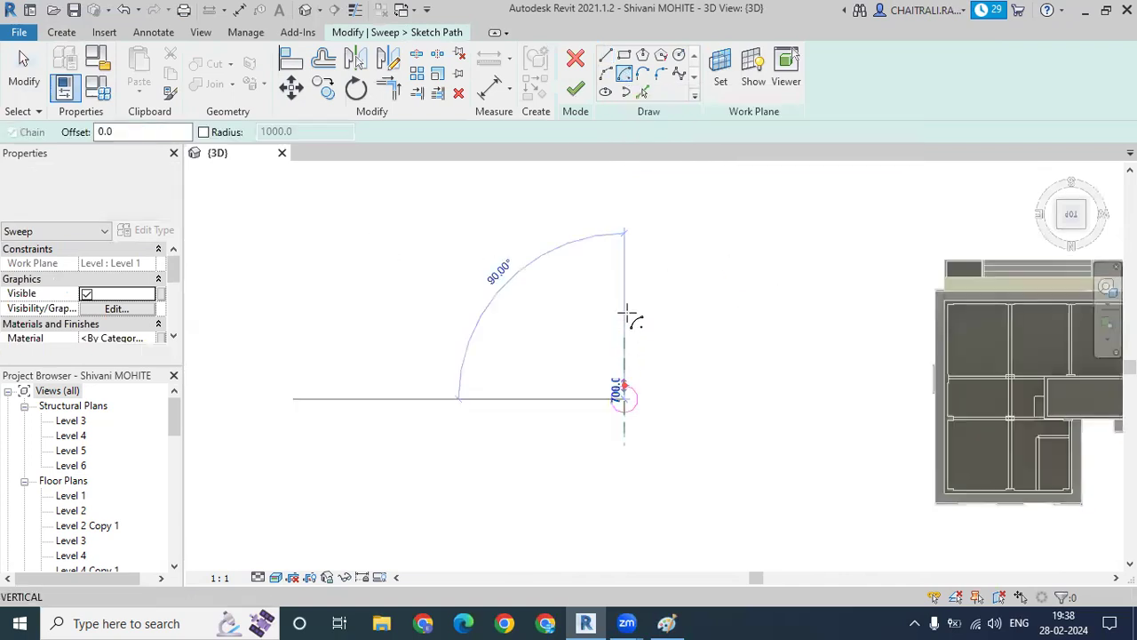
left_click(624, 230)
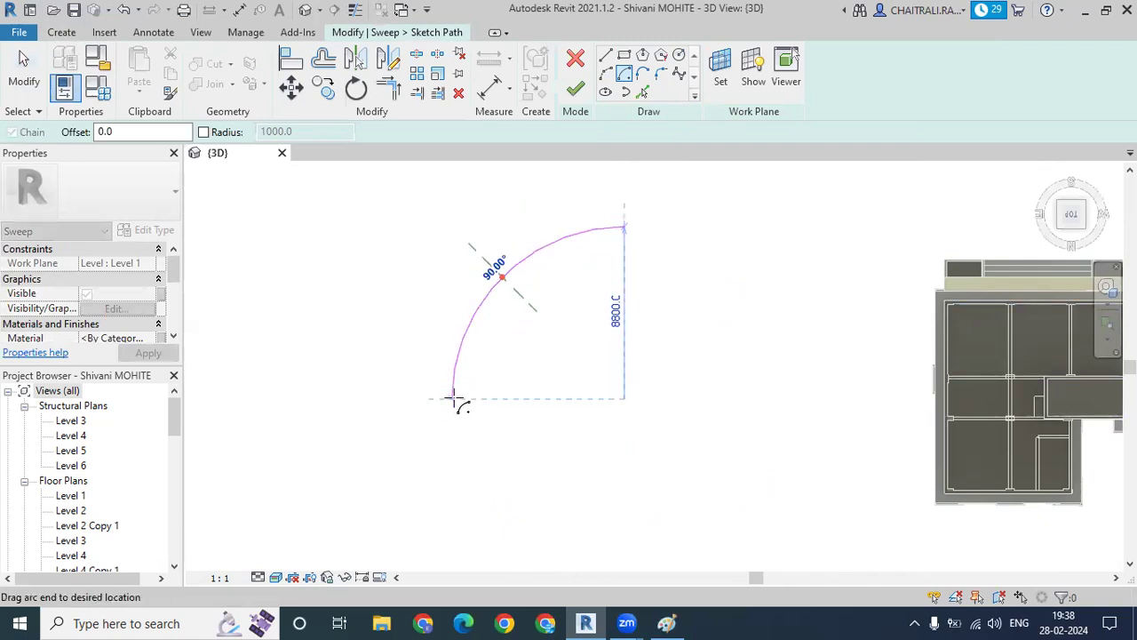
left_click(672, 326)
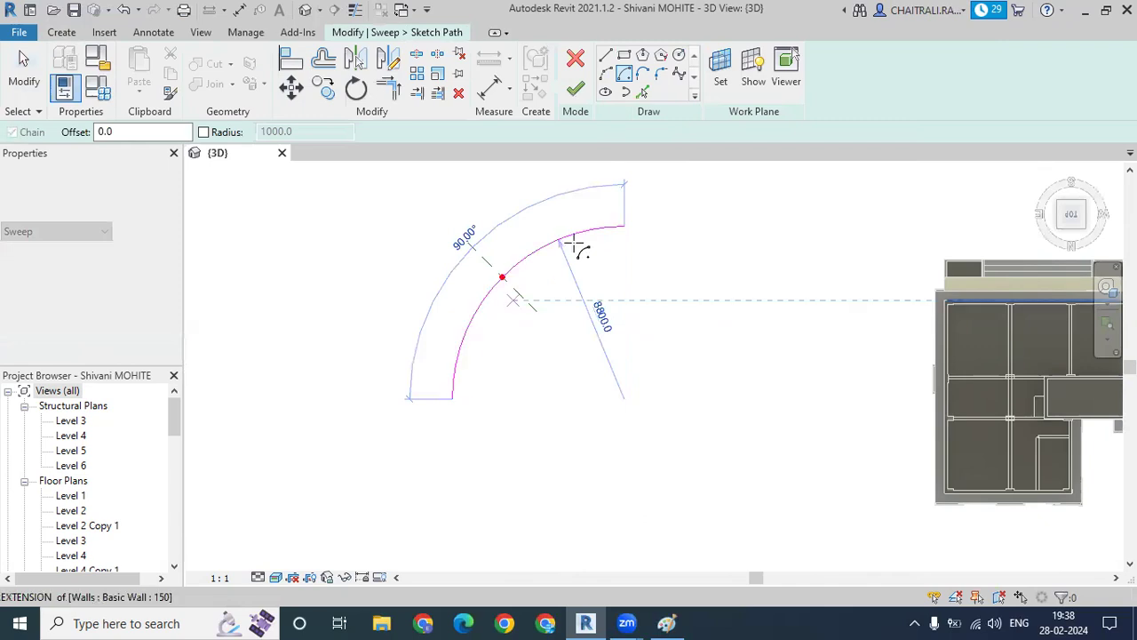
mouse_move(596, 419)
middle_mouse_down("shift")
mouse_move(575, 346)
mouse_move(578, 208)
middle_mouse_up("shift")
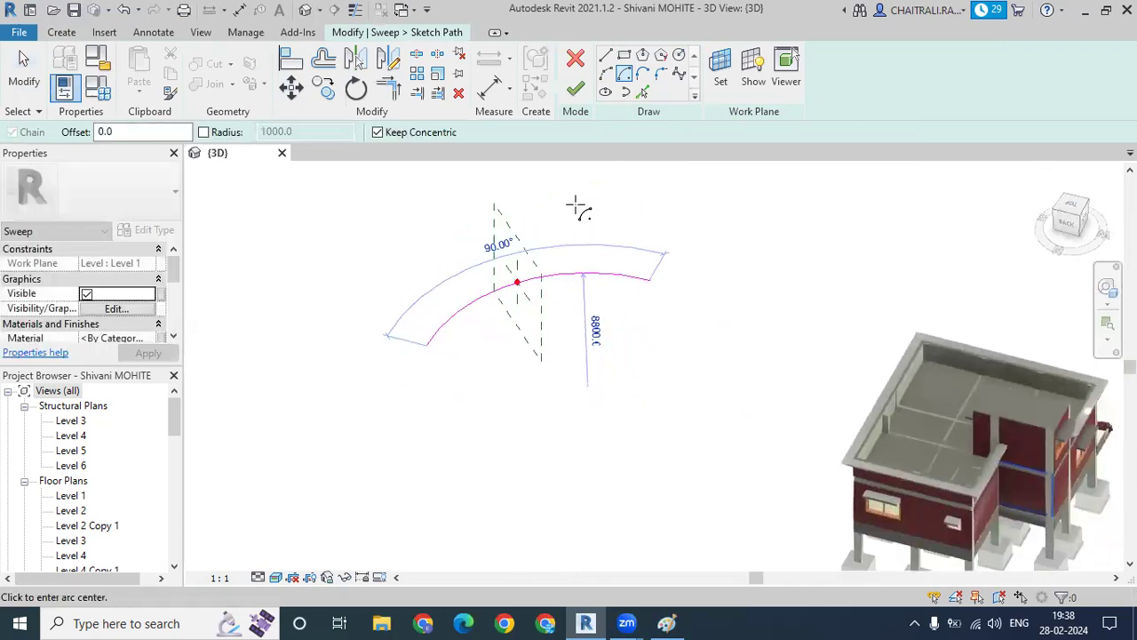
left_click(577, 91)
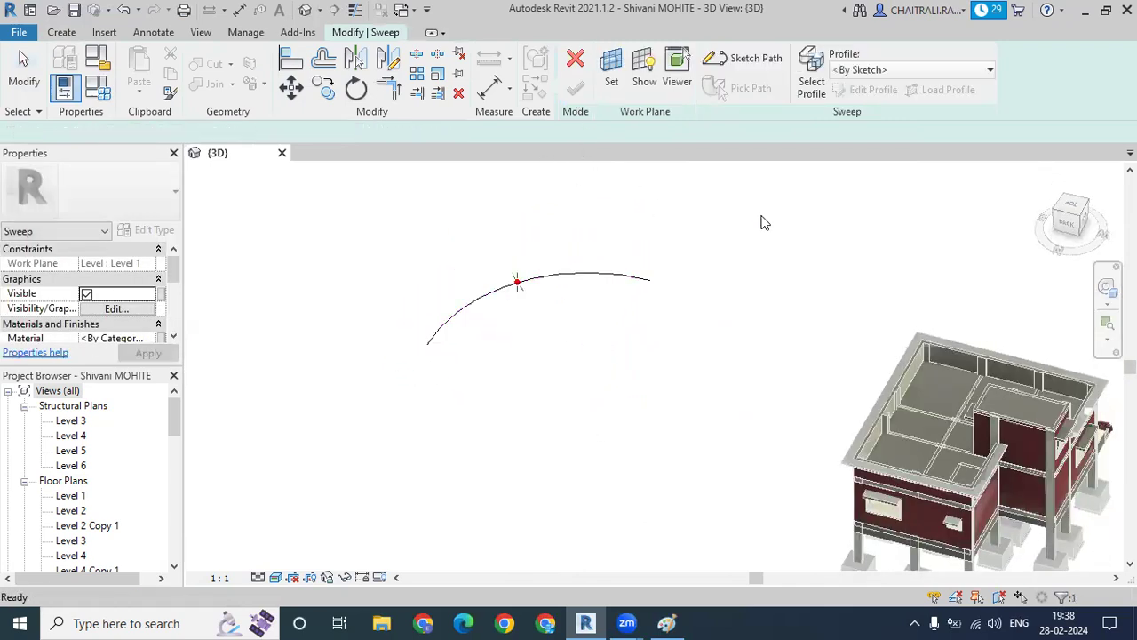
Draw concentric 2200 and 1500 radius circles as the profile and finish the hollow pipe sweep.
left_click(811, 78)
left_click(855, 91)
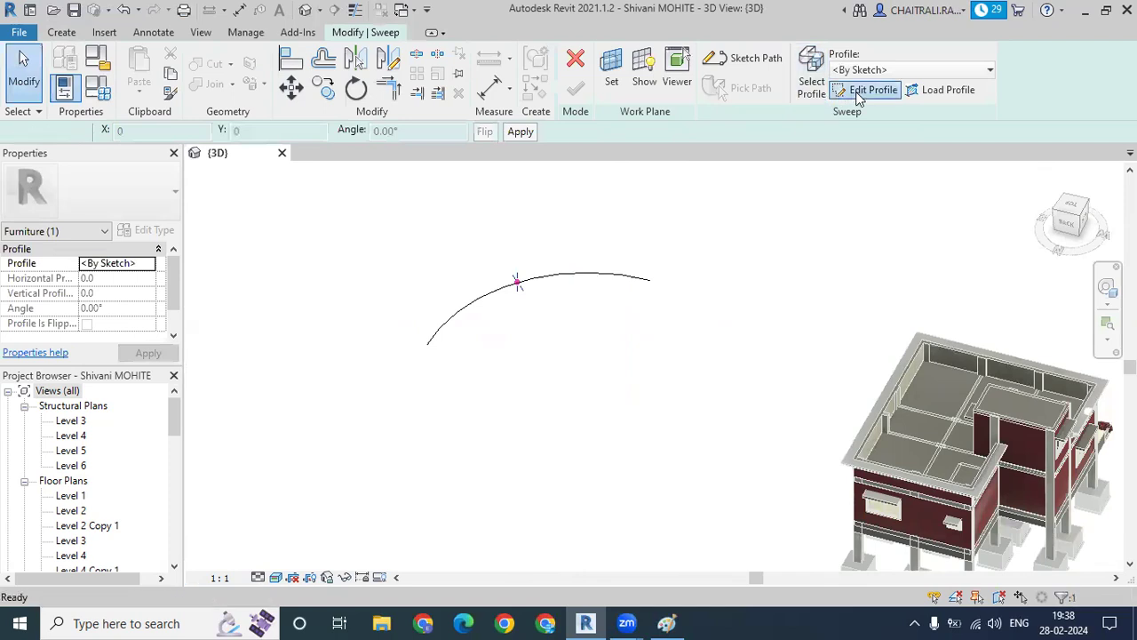
scroll(497, 295, "up", 3)
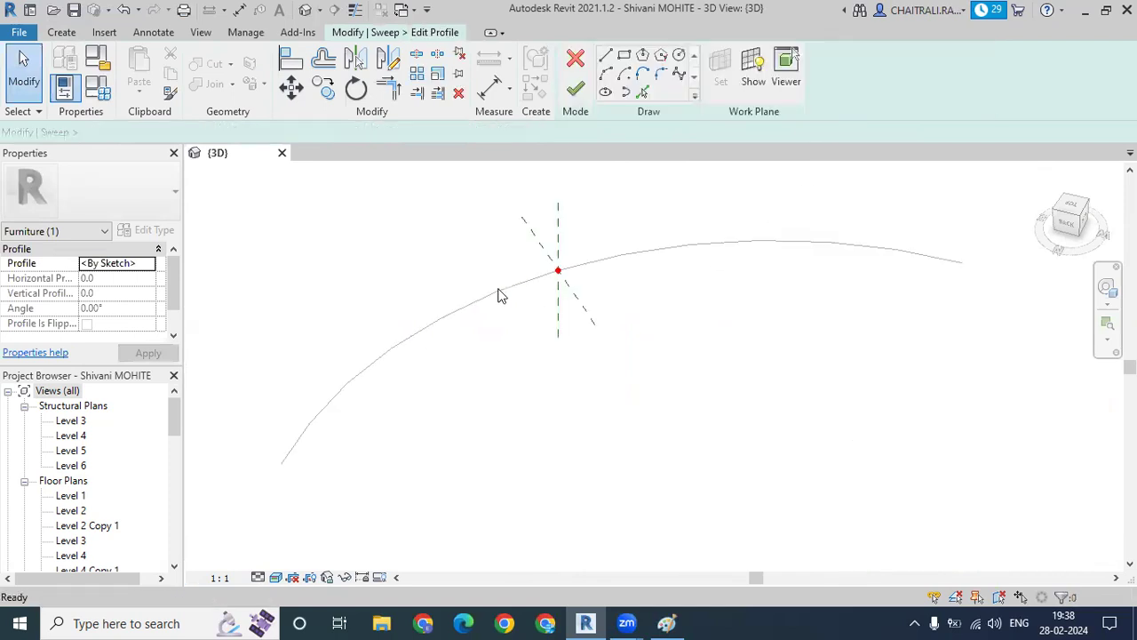
scroll(560, 267, "up", 2)
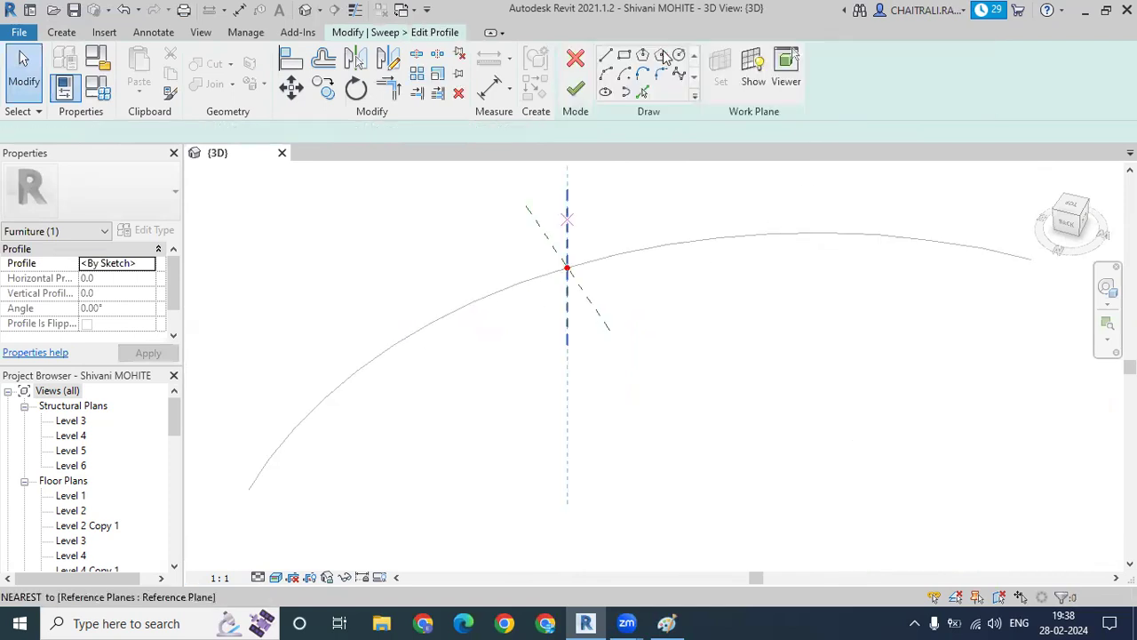
left_click(566, 268)
left_click(535, 316)
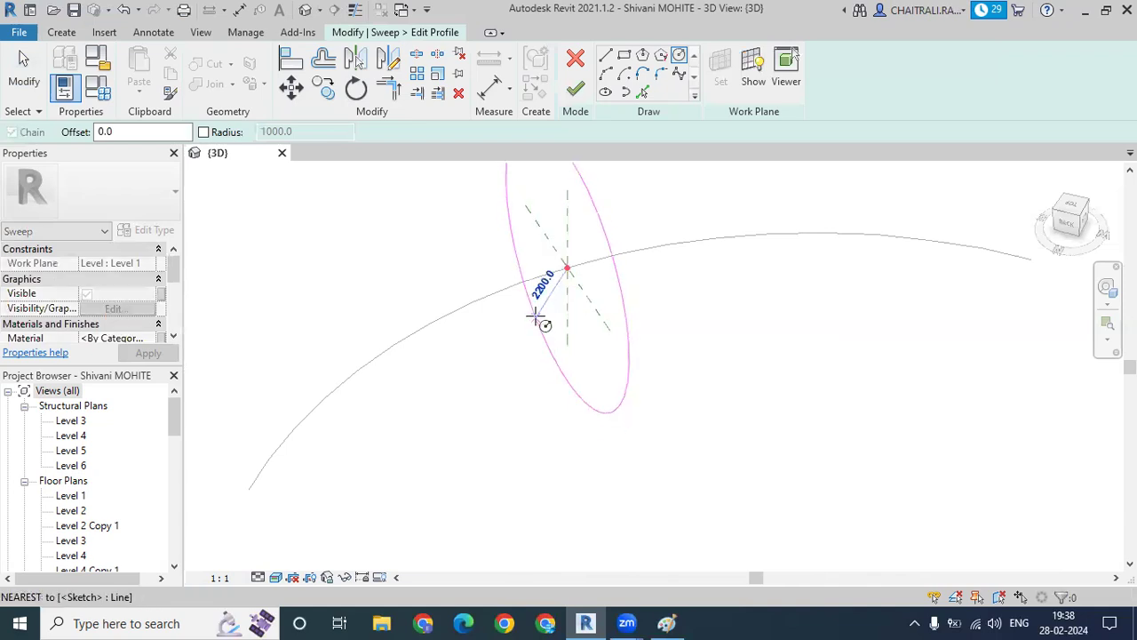
left_click(567, 268)
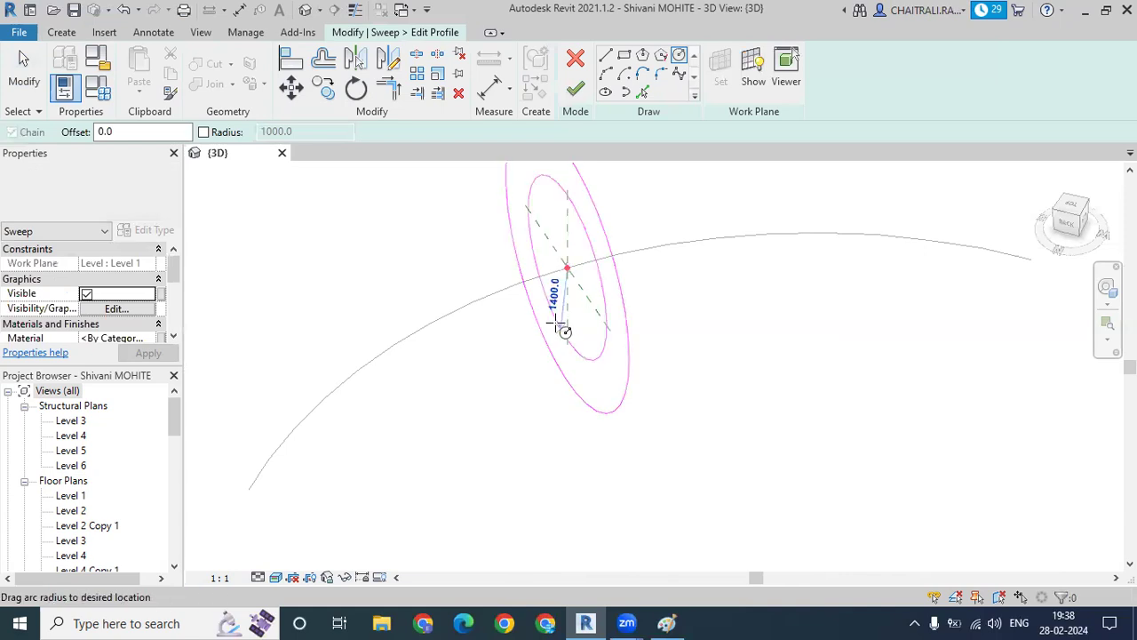
left_click(549, 300)
scroll(548, 298, "down", 2)
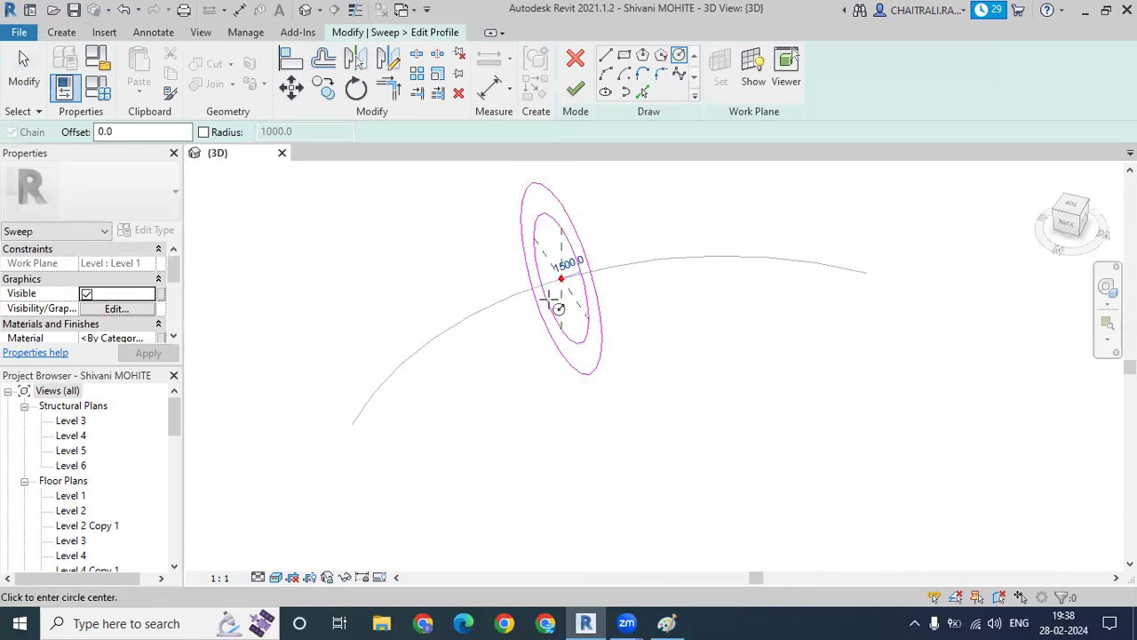
key("Escape")
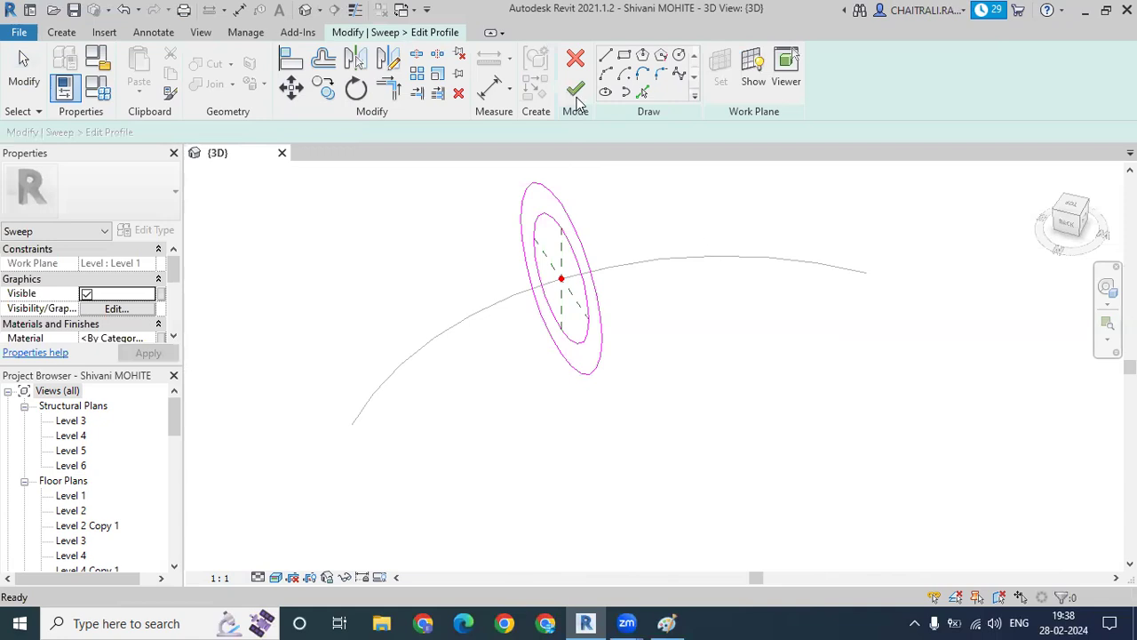
left_click(576, 93)
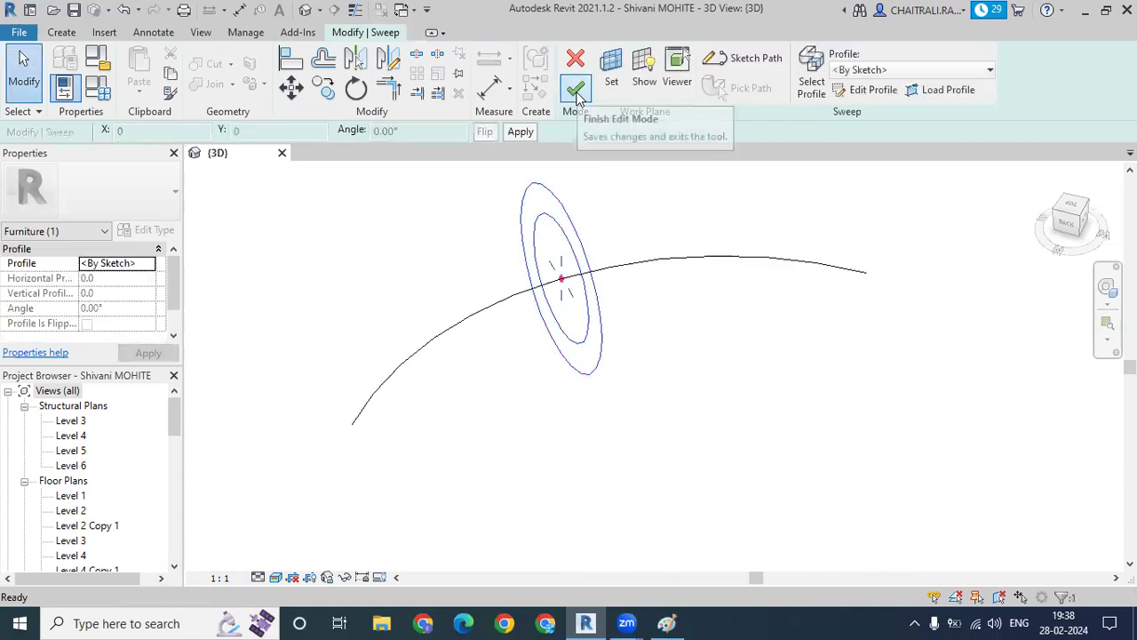
left_click(575, 89)
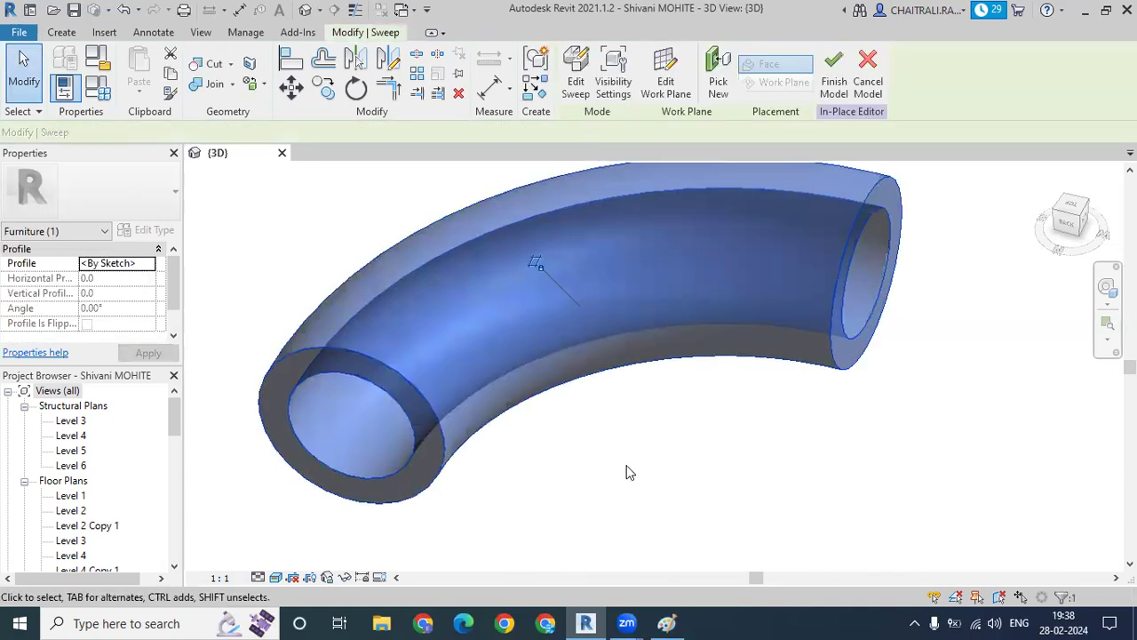
Orbit around the hollow curved pipe to inspect its sides and open end.
scroll(604, 411, "down", 2)
scroll(607, 410, "down", 2)
left_click(673, 453)
mouse_move(673, 452)
middle_mouse_down("shift")
mouse_move(616, 434)
mouse_move(651, 221)
mouse_move(734, 340)
mouse_move(663, 533)
mouse_move(625, 383)
mouse_move(533, 340)
mouse_move(592, 317)
mouse_move(673, 399)
mouse_move(519, 307)
mouse_move(648, 382)
mouse_move(621, 282)
mouse_move(556, 372)
mouse_move(556, 392)
middle_mouse_up("shift")
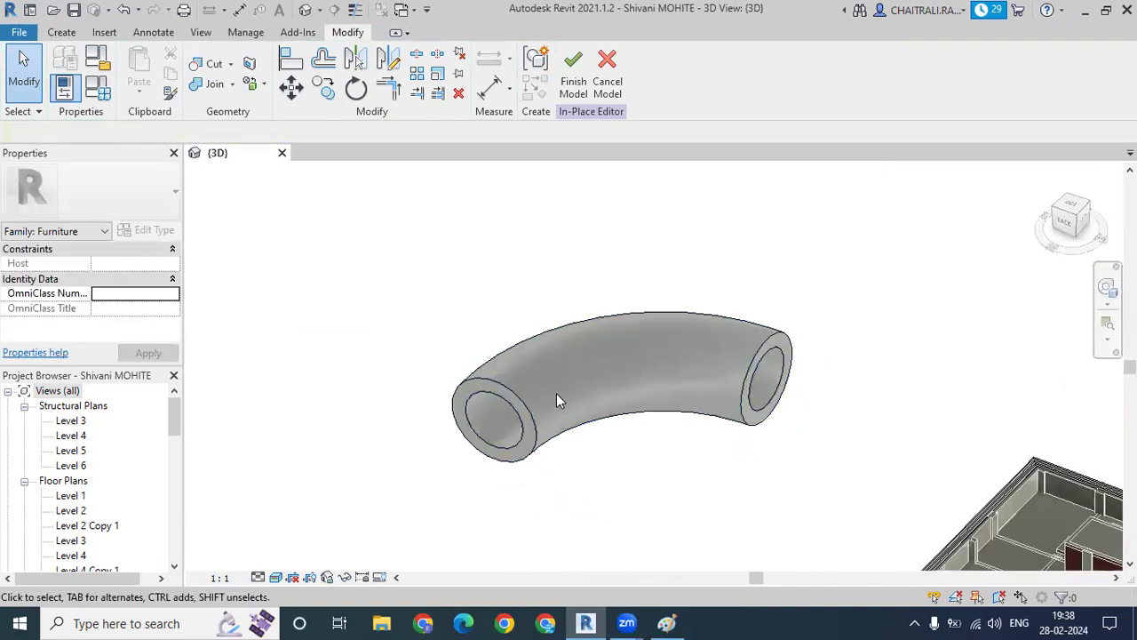
mouse_move(488, 384)
middle_mouse_down("shift")
mouse_move(519, 313)
mouse_move(804, 419)
middle_mouse_up("shift")
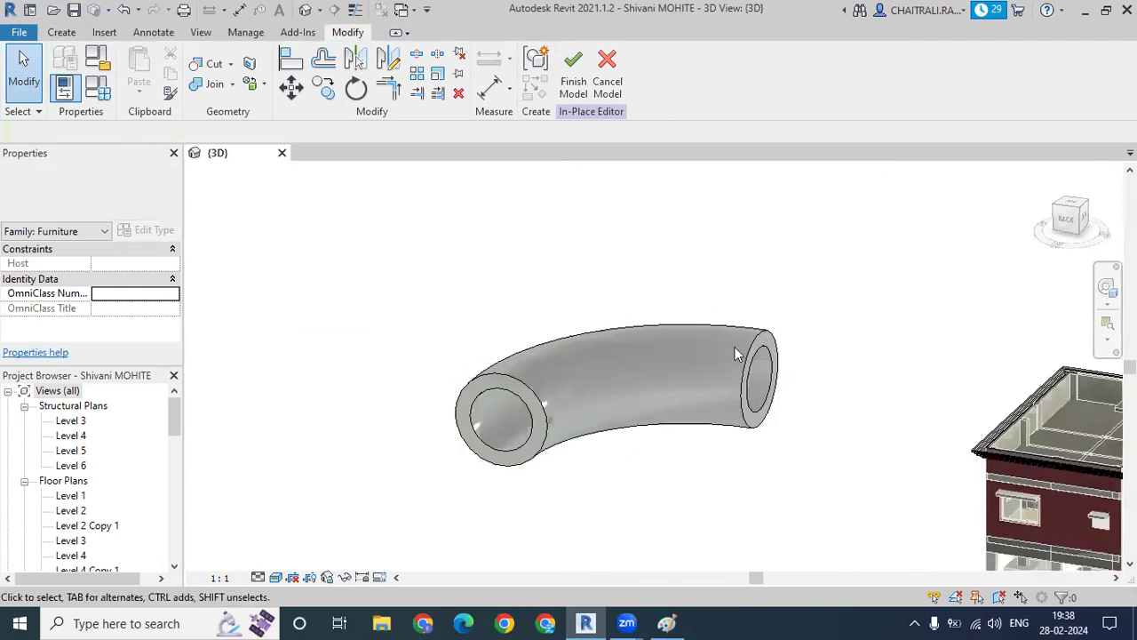
scroll(784, 342, "up", 1)
scroll(784, 339, "up", 1)
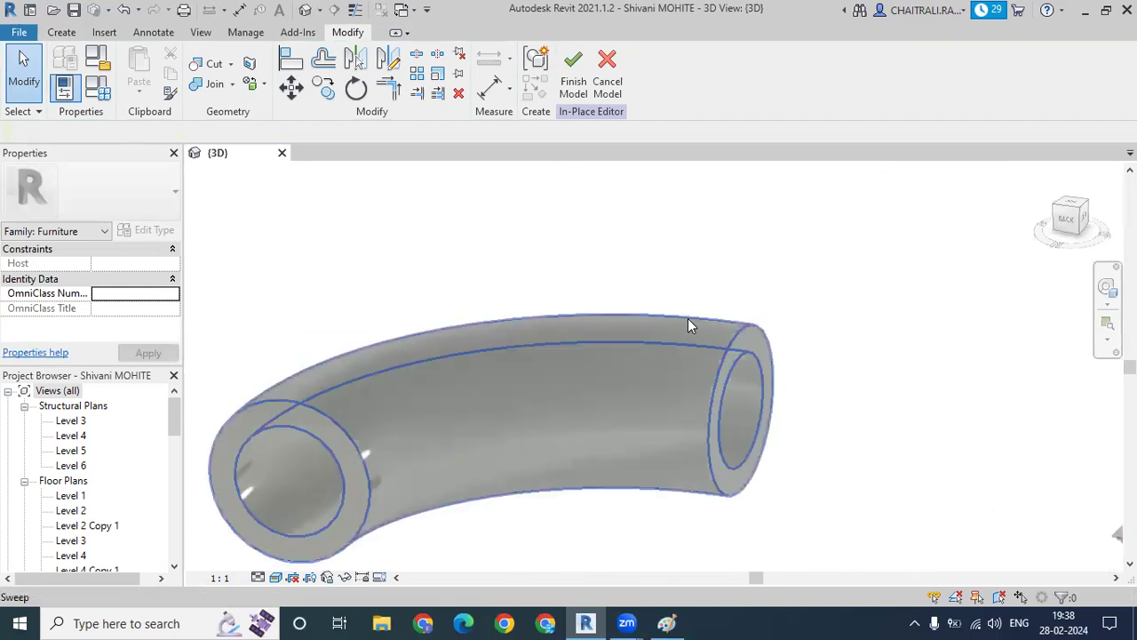
scroll(688, 325, "down", 2)
mouse_move(678, 325)
middle_mouse_down("shift")
mouse_move(672, 432)
mouse_move(591, 424)
middle_mouse_up("shift")
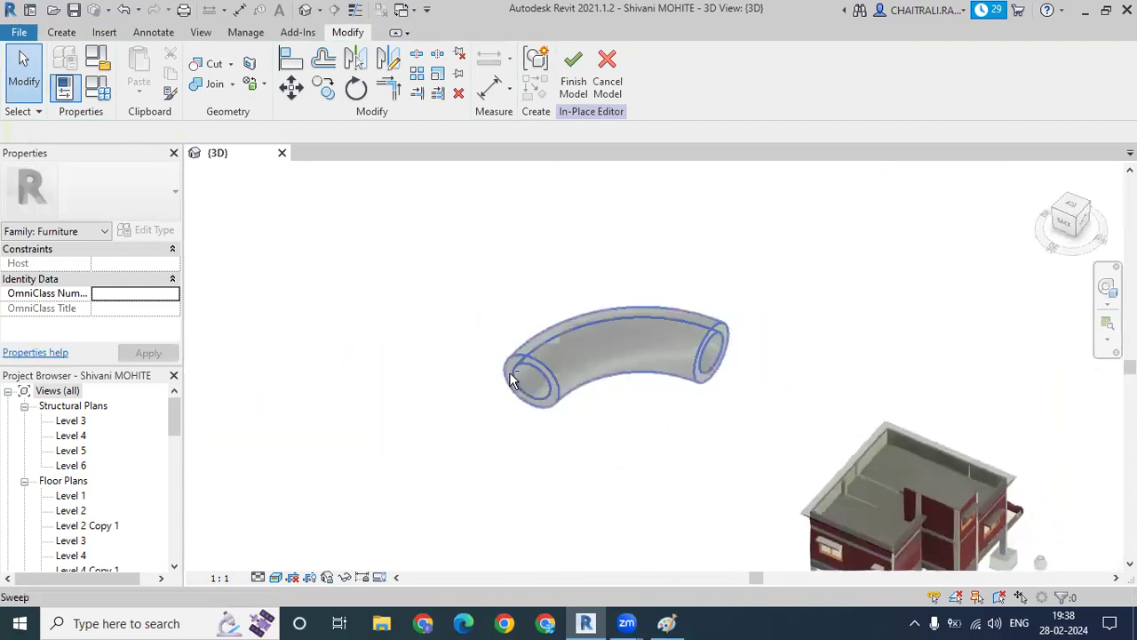
mouse_move(511, 379)
middle_mouse_down("shift")
mouse_move(578, 437)
mouse_move(630, 233)
mouse_move(670, 183)
mouse_move(728, 287)
mouse_move(563, 489)
mouse_move(616, 337)
mouse_move(627, 505)
mouse_move(627, 426)
middle_mouse_up("shift")
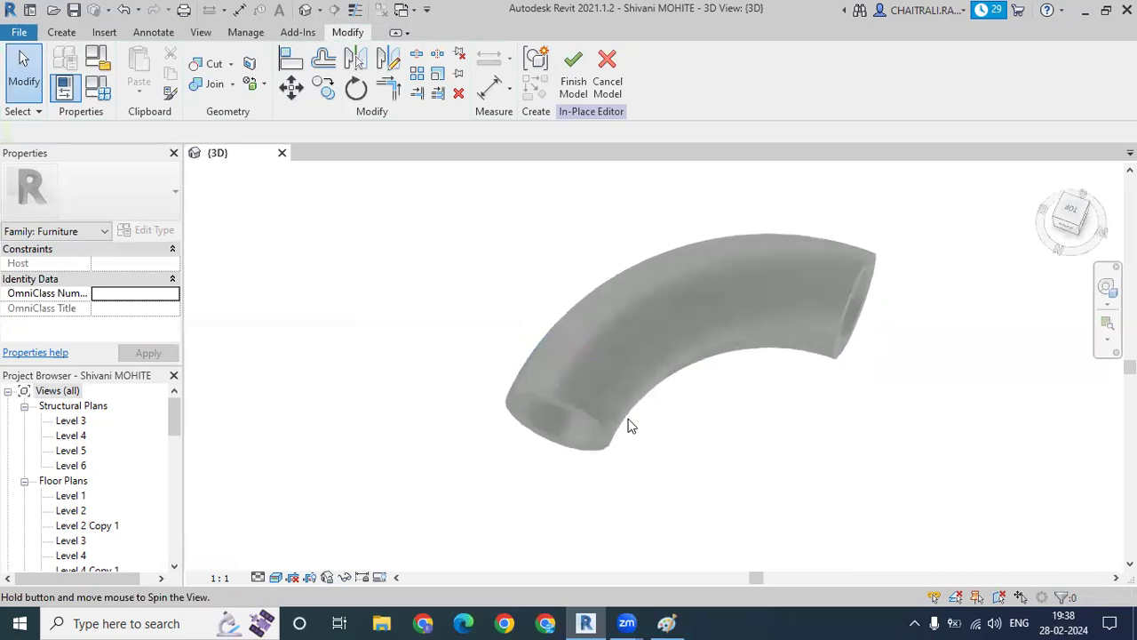
scroll(627, 426, "down", 2)
scroll(627, 426, "down", 1)
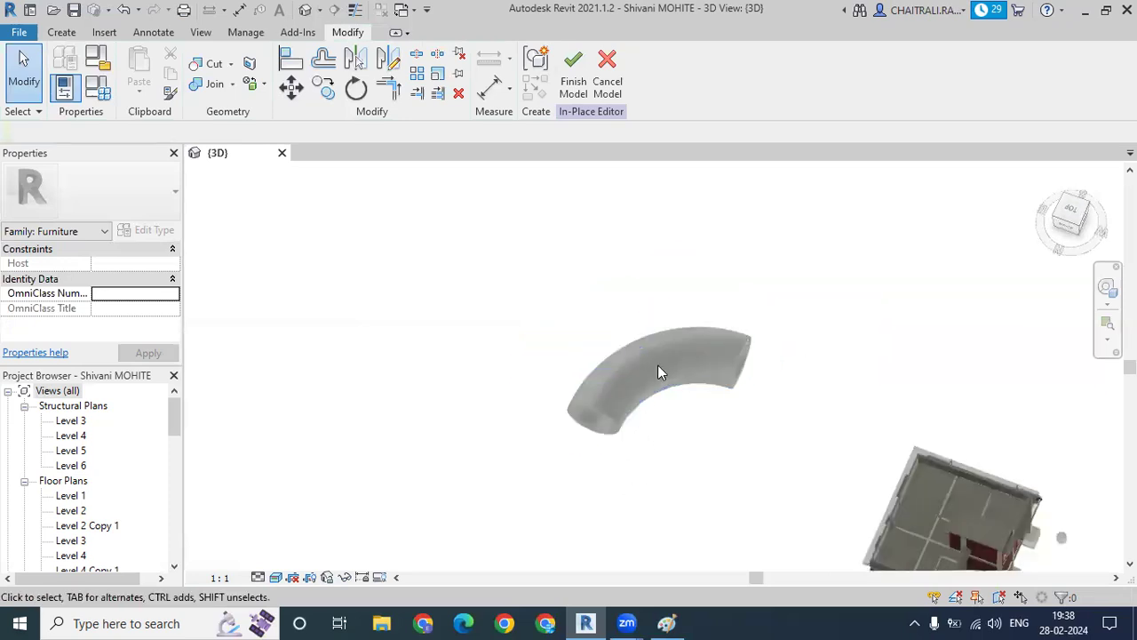
Delete the curved pipe sweep and orbit back to the building.
left_click(613, 434)
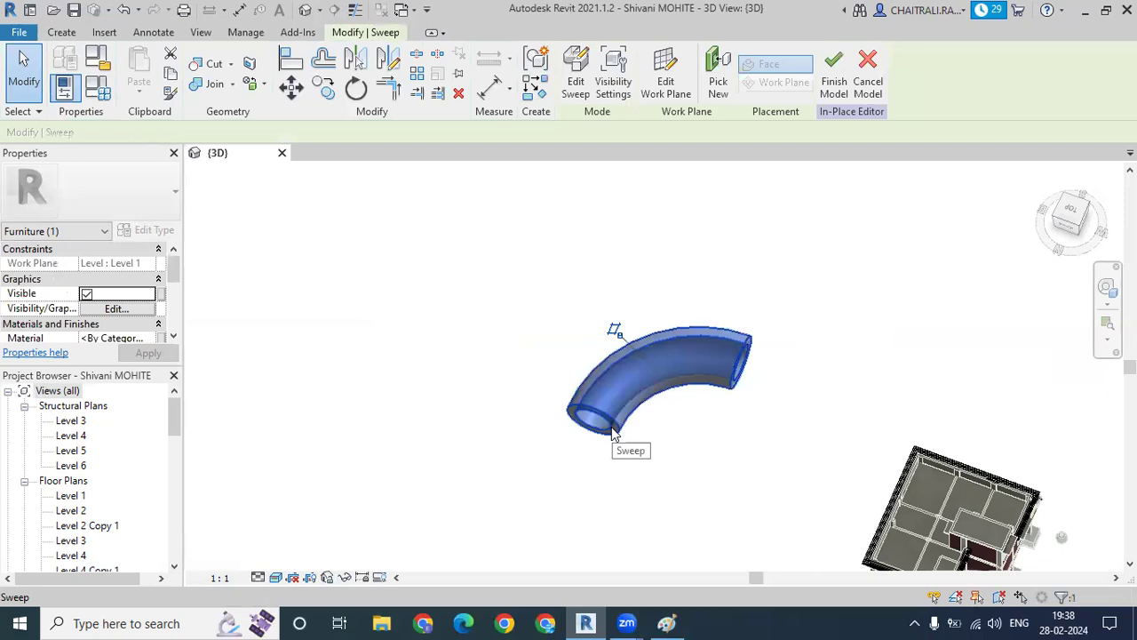
key("Delete")
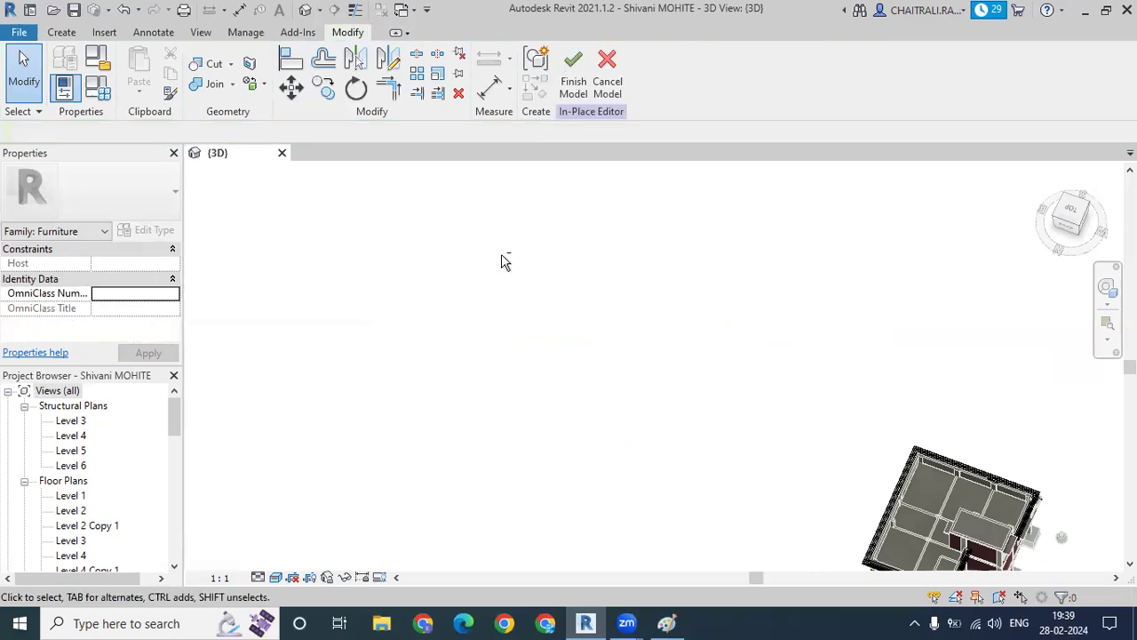
middle_click_drag(501, 261, 567, 158, "shift")
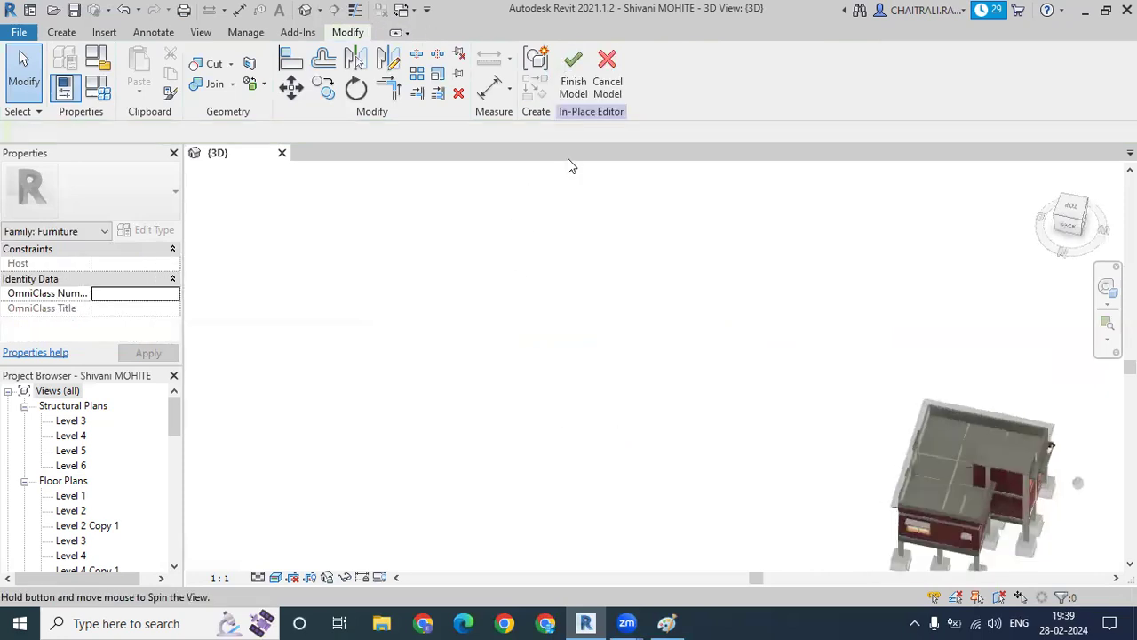
Start a new solid Swept Blend from the Create tab's form tools.
left_click(62, 32)
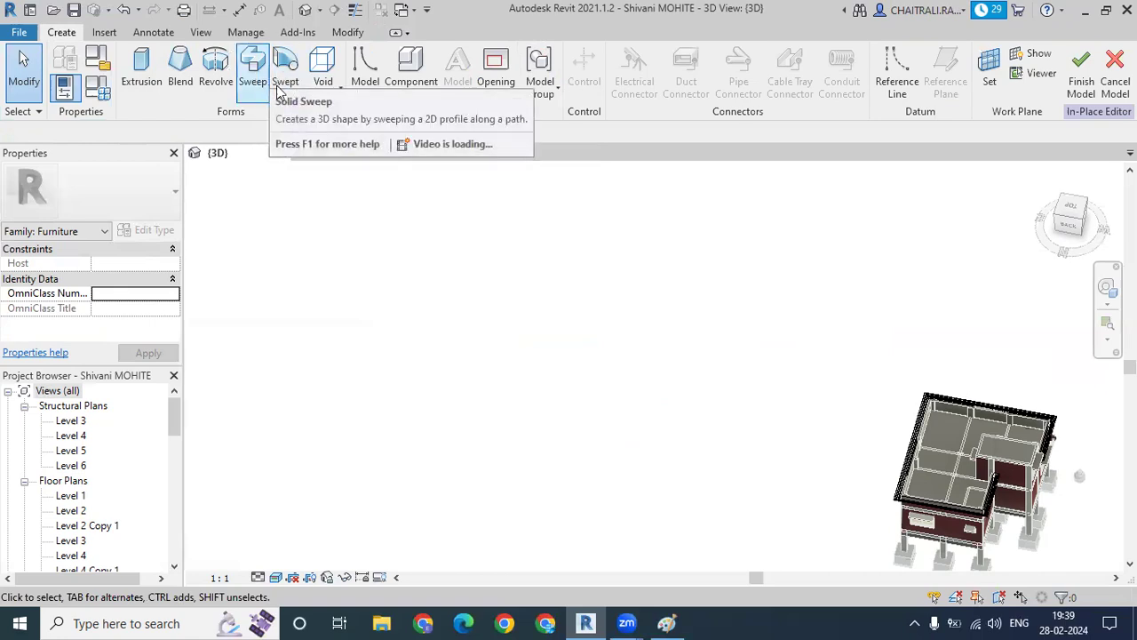
mouse_move(286, 67)
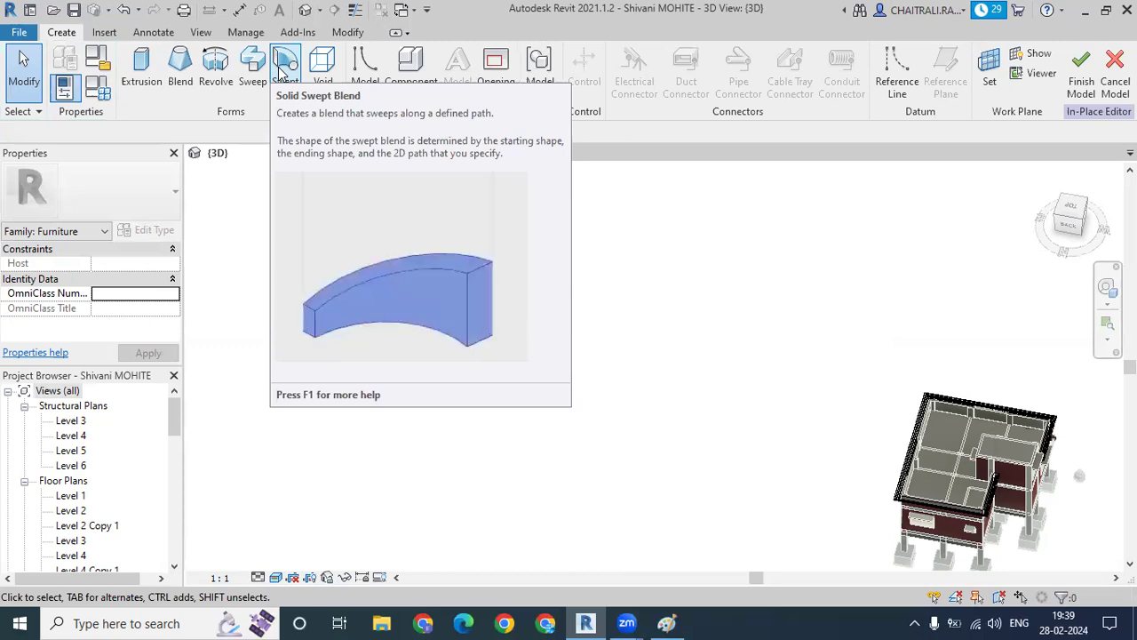
left_click(285, 75)
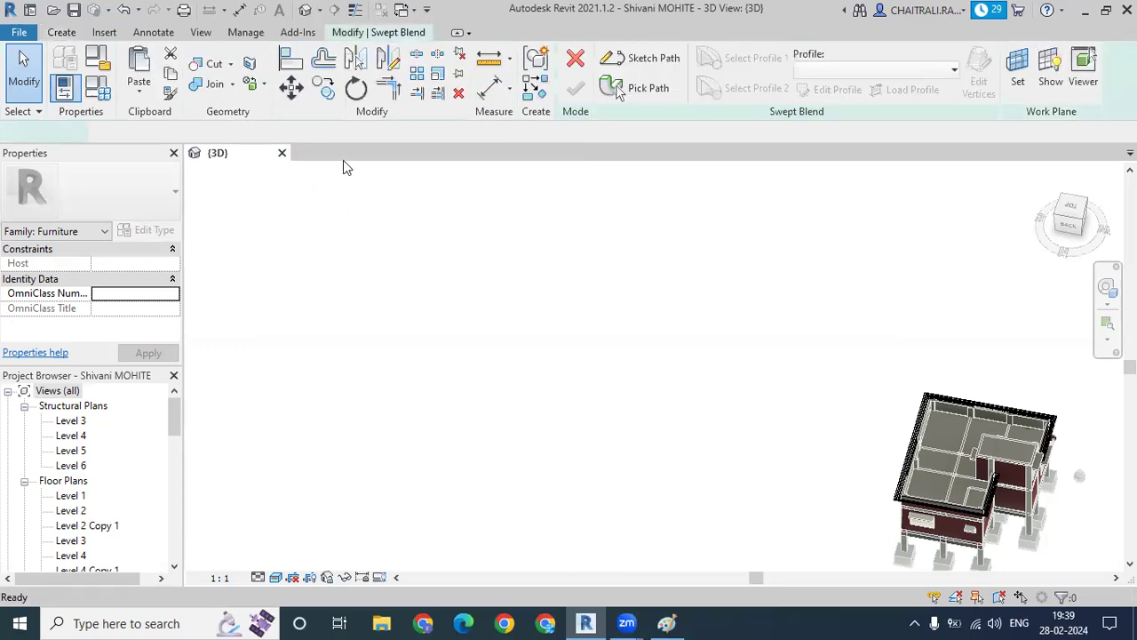
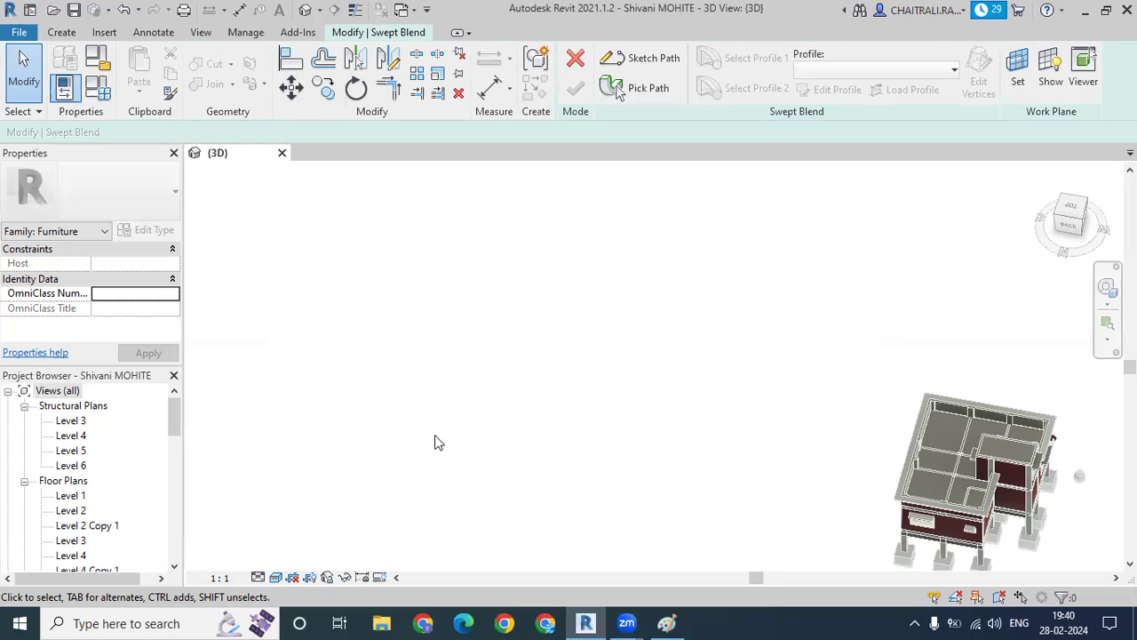
Frame the house in view and start sketching the swept blend's path.
scroll(501, 398, "down", 2)
middle_click_drag(643, 377, 586, 254)
scroll(806, 306, "up", 3)
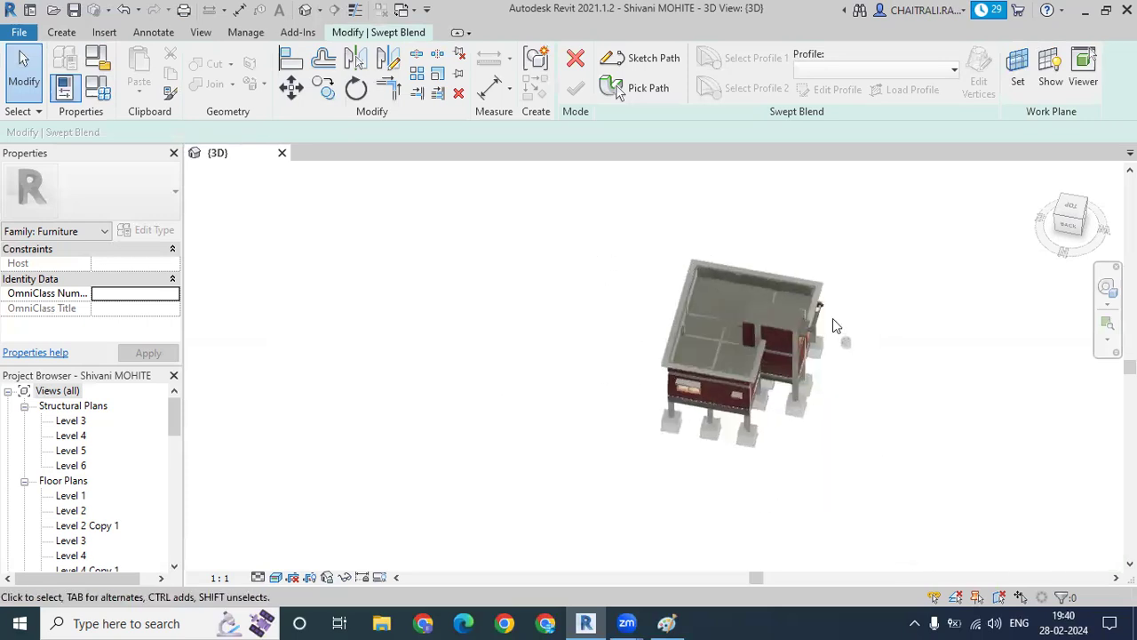
scroll(555, 268, "up", 2)
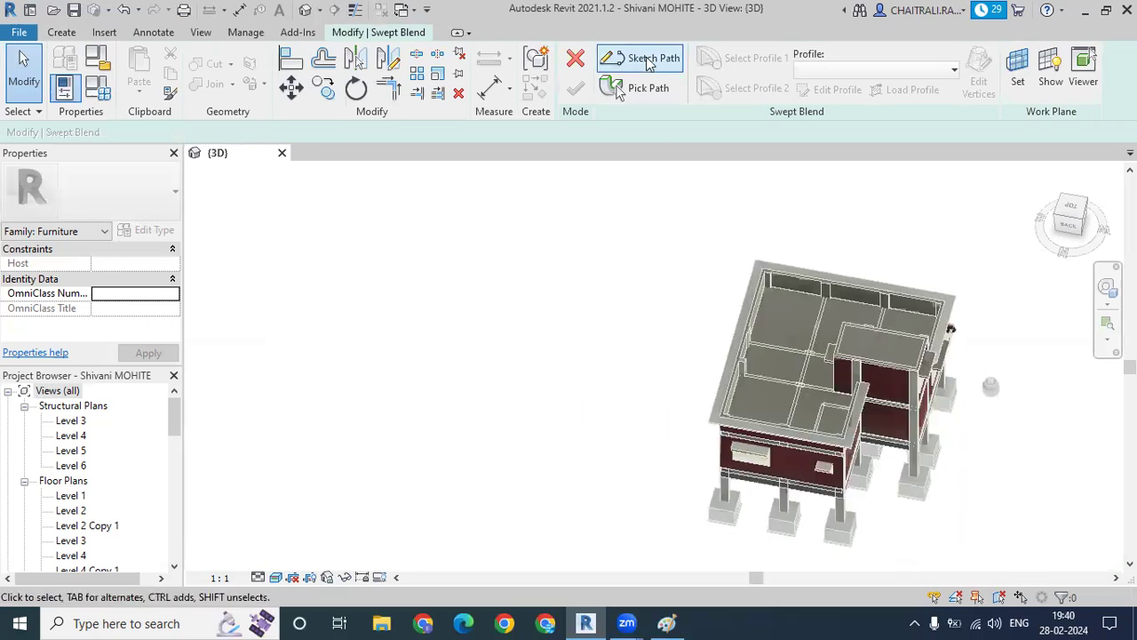
left_click(649, 58)
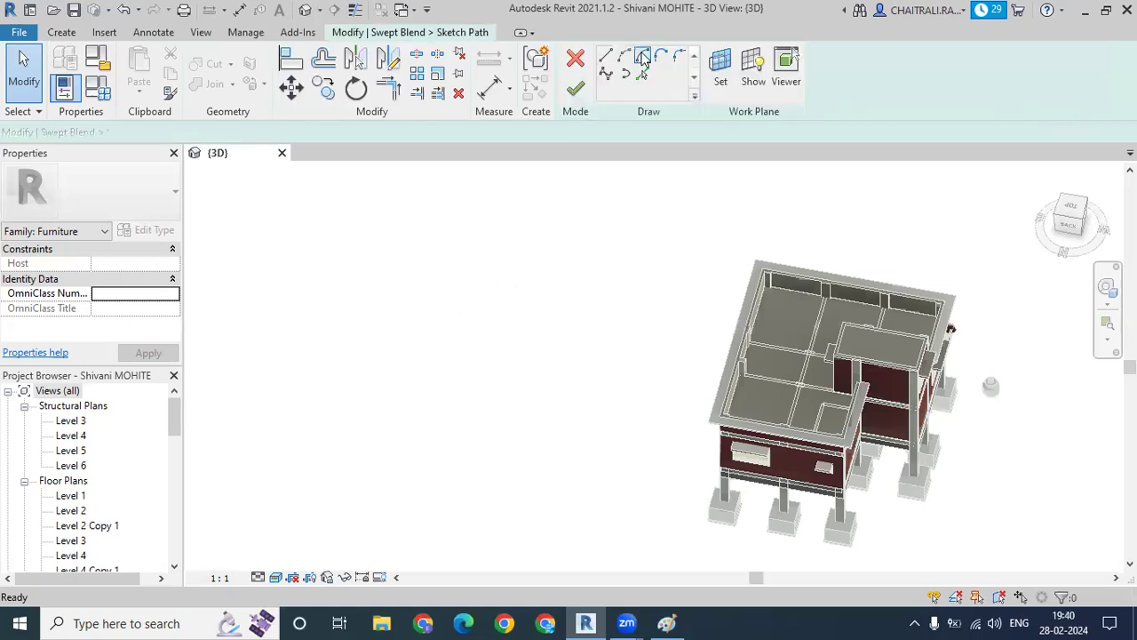
Draw a 90° centre-ends arc with radius 8600 beside the house.
left_click(643, 59)
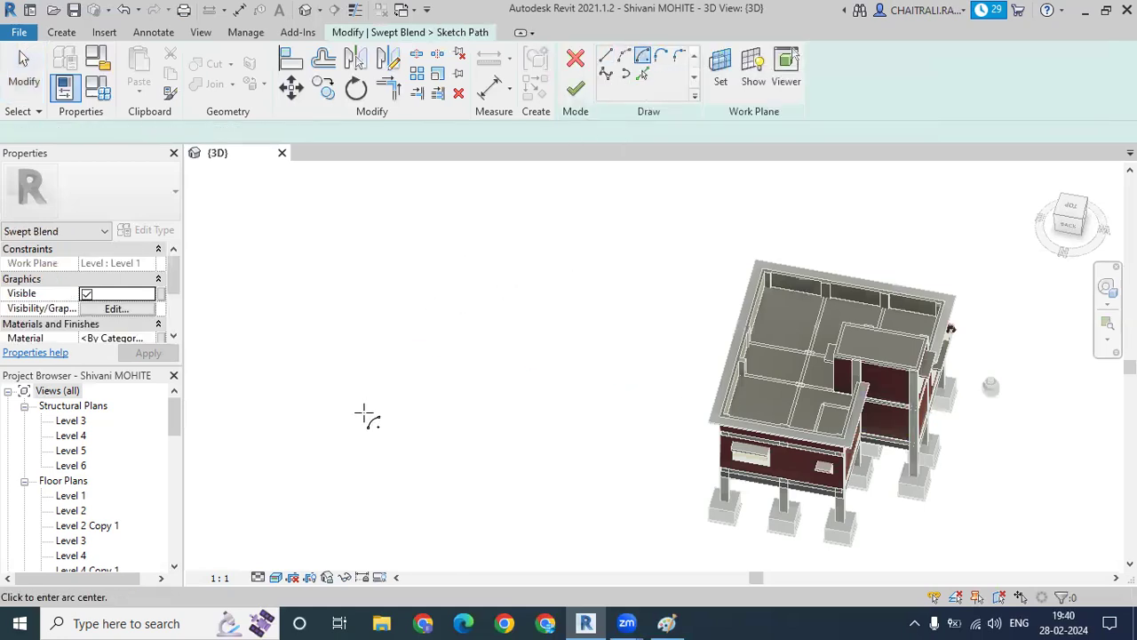
left_click(509, 437)
left_click(572, 315)
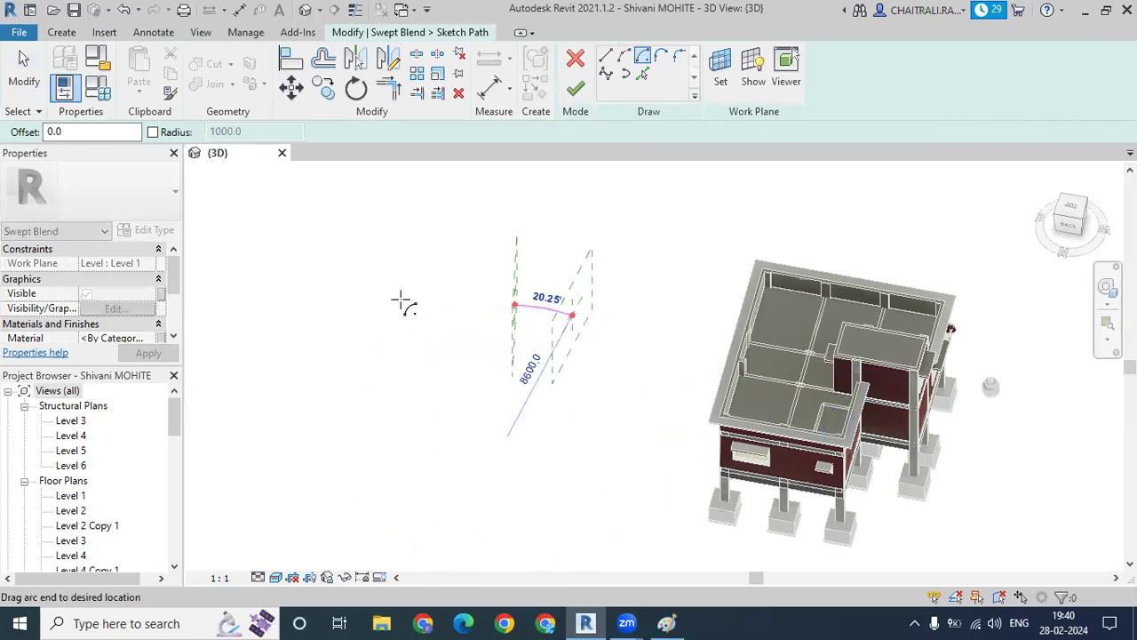
left_click(287, 373)
key("Escape")
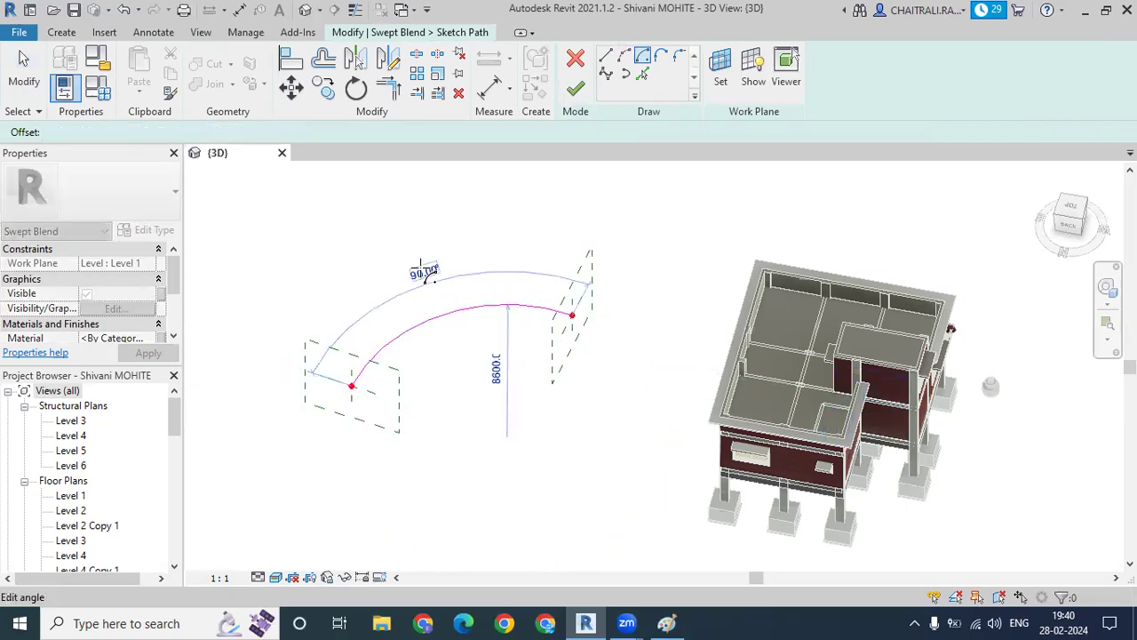
scroll(418, 312, "up", 3)
scroll(411, 315, "up", 1)
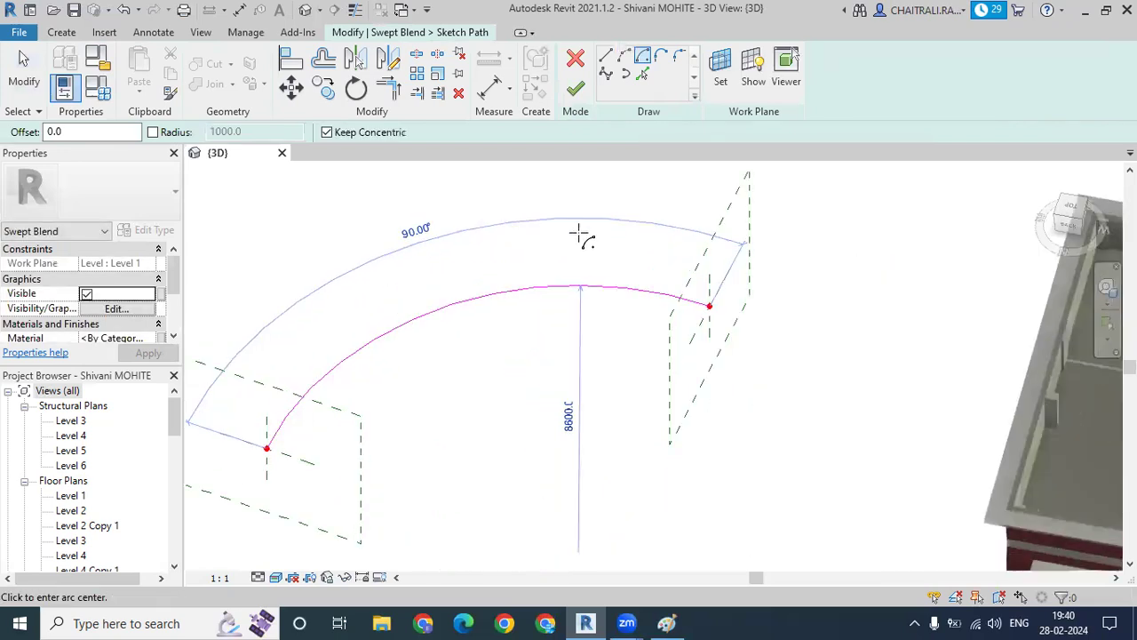
middle_click_drag(577, 249, 691, 230)
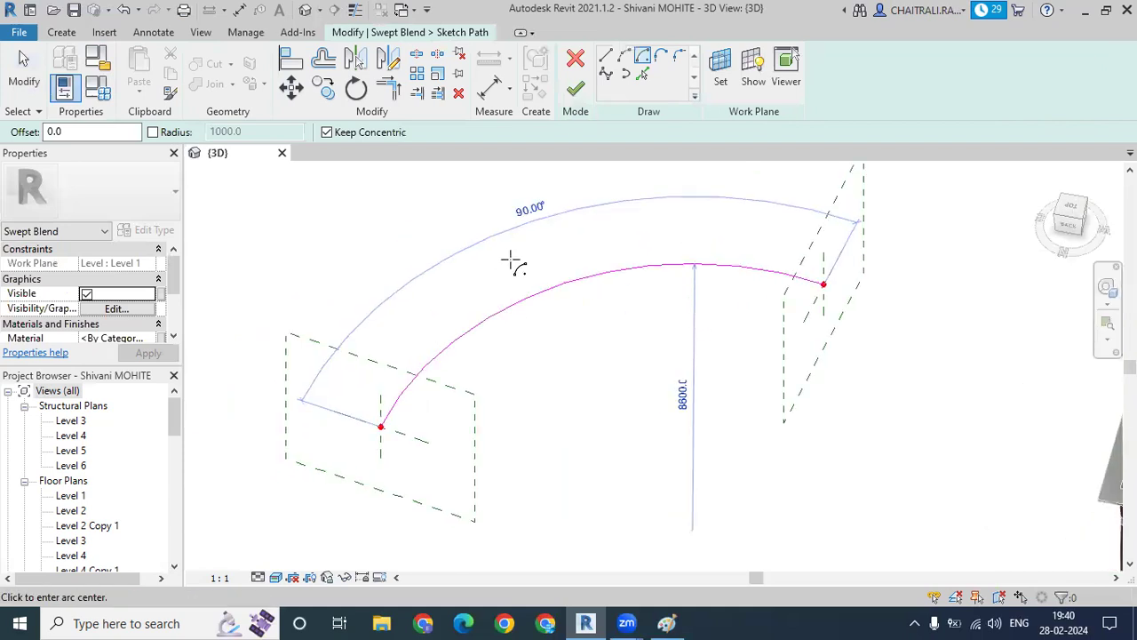
scroll(513, 262, "down", 2)
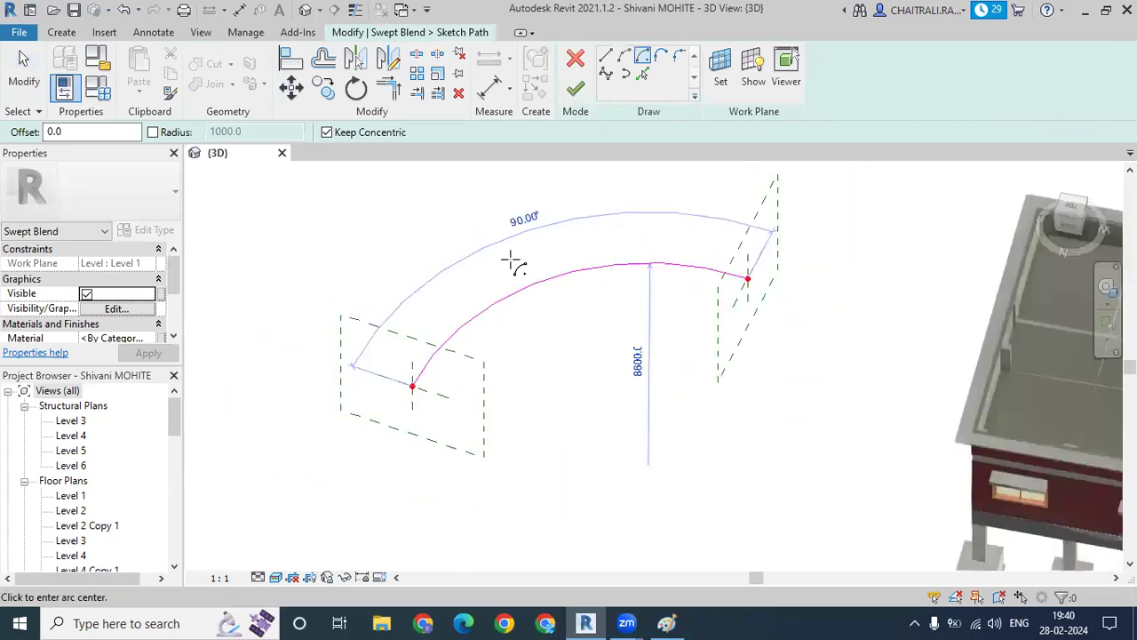
Finish the arc path and sketch a 900 × 1400 rectangle as the first profile.
left_click(576, 88)
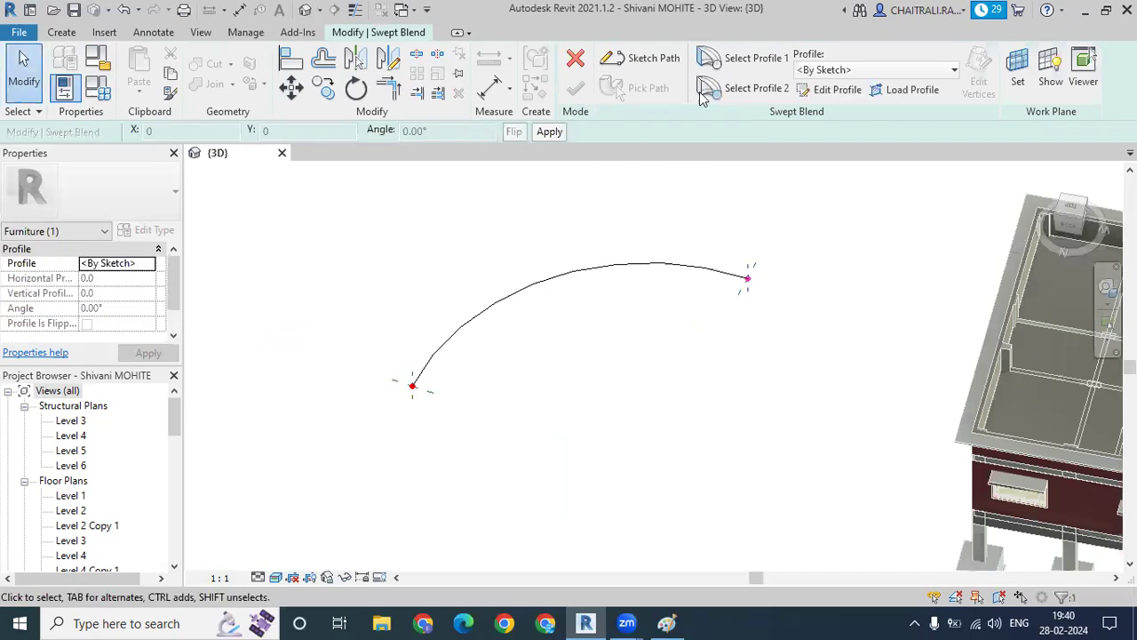
left_click(756, 60)
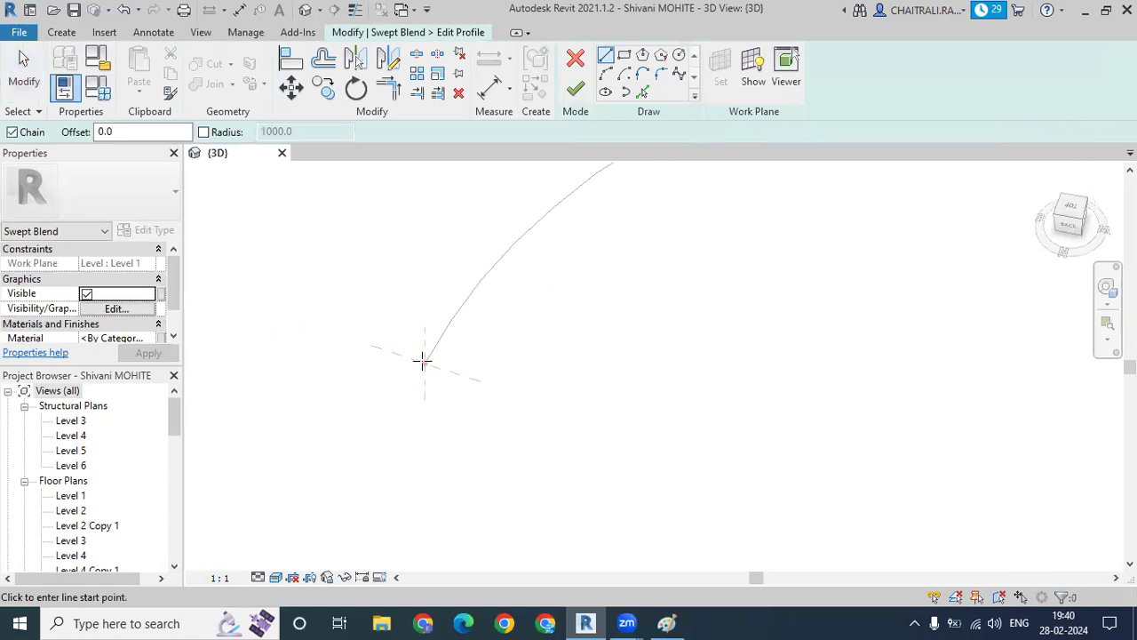
middle_click_drag(654, 340, 648, 292)
scroll(598, 292, "up", 3)
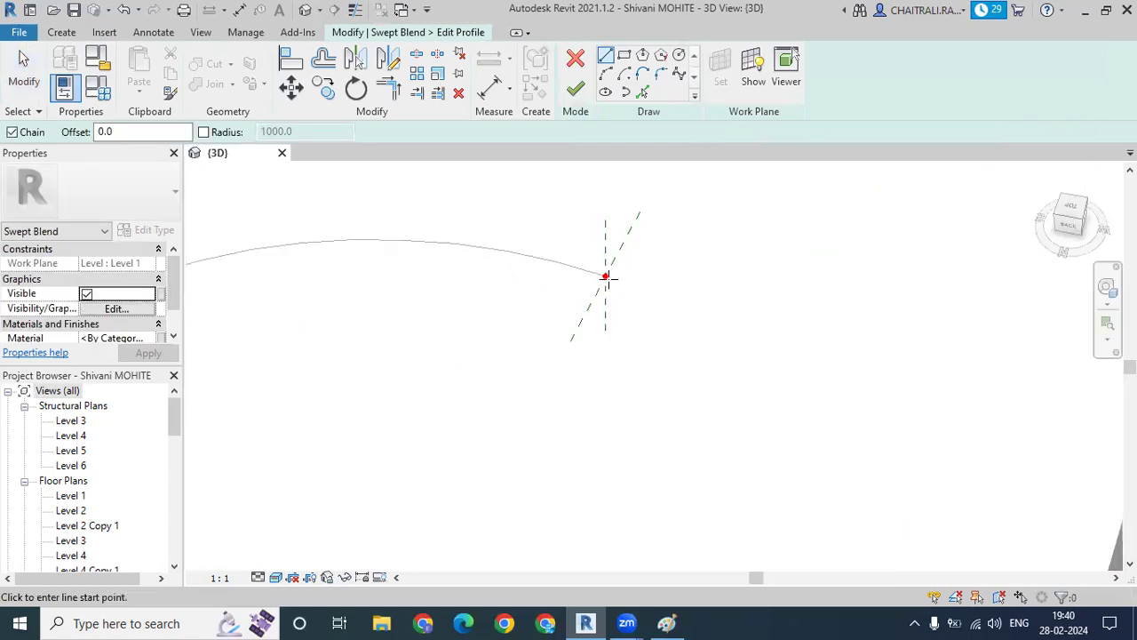
left_click(624, 55)
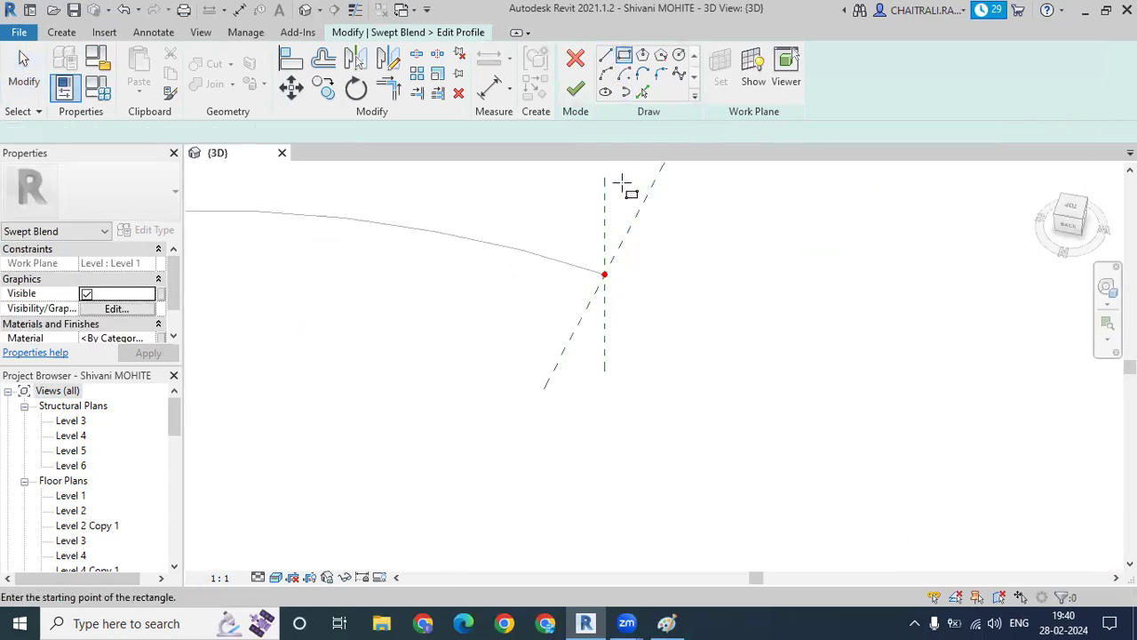
left_click(622, 177)
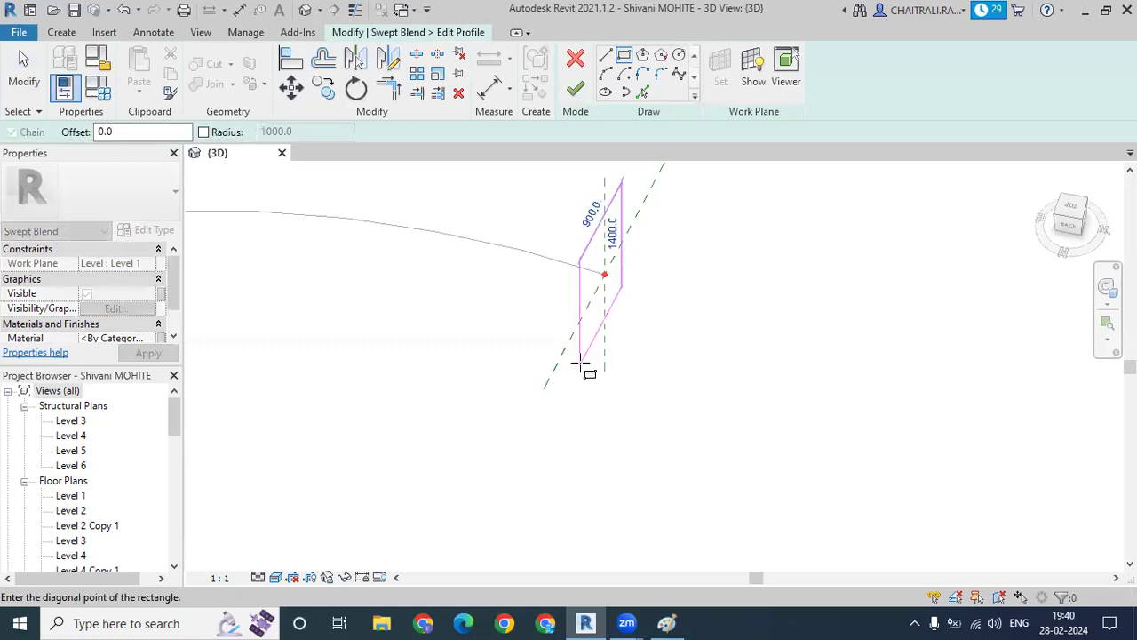
left_click(579, 364)
scroll(577, 350, "down", 3)
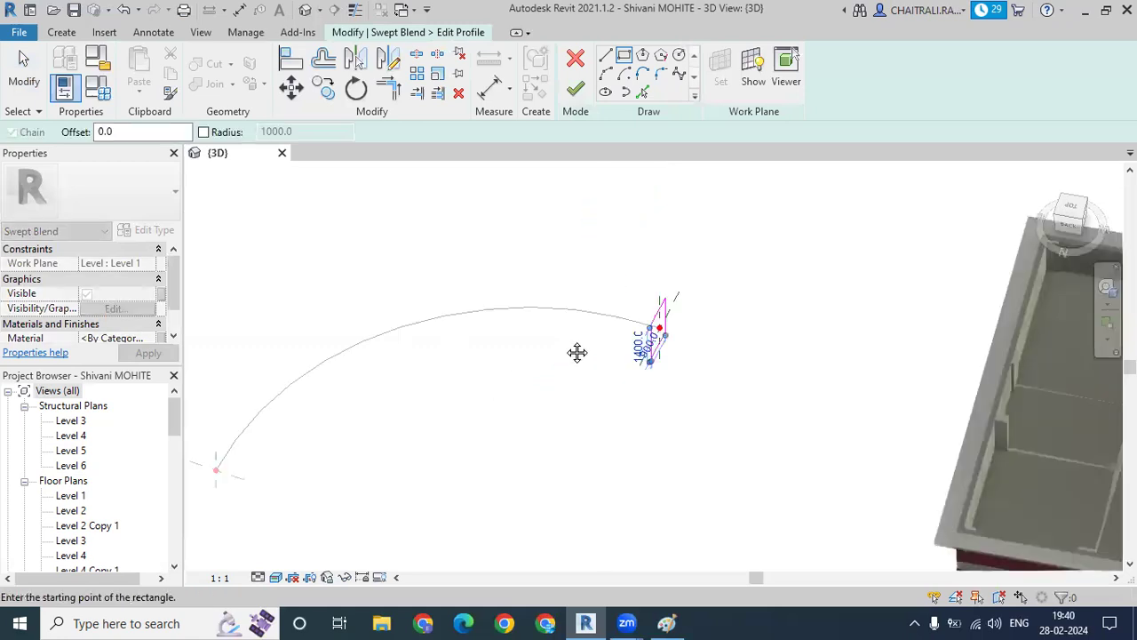
middle_click_drag(577, 350, 680, 152)
left_click(575, 90)
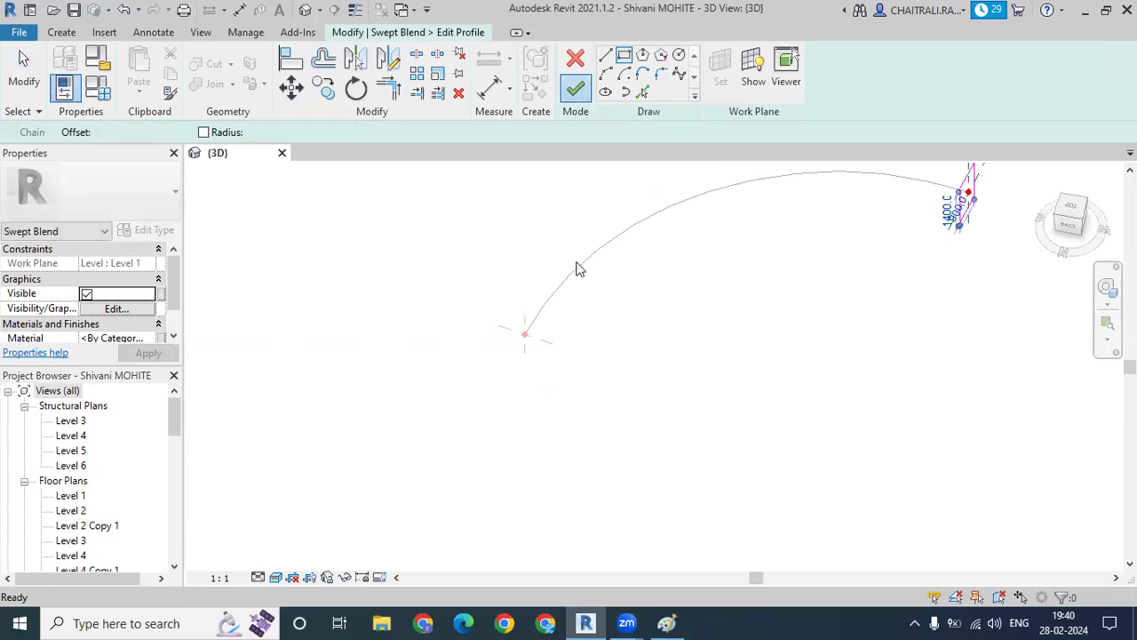
Sketch a 1100-radius circle as the second profile and finish the swept blend solid.
scroll(550, 345, "up", 3)
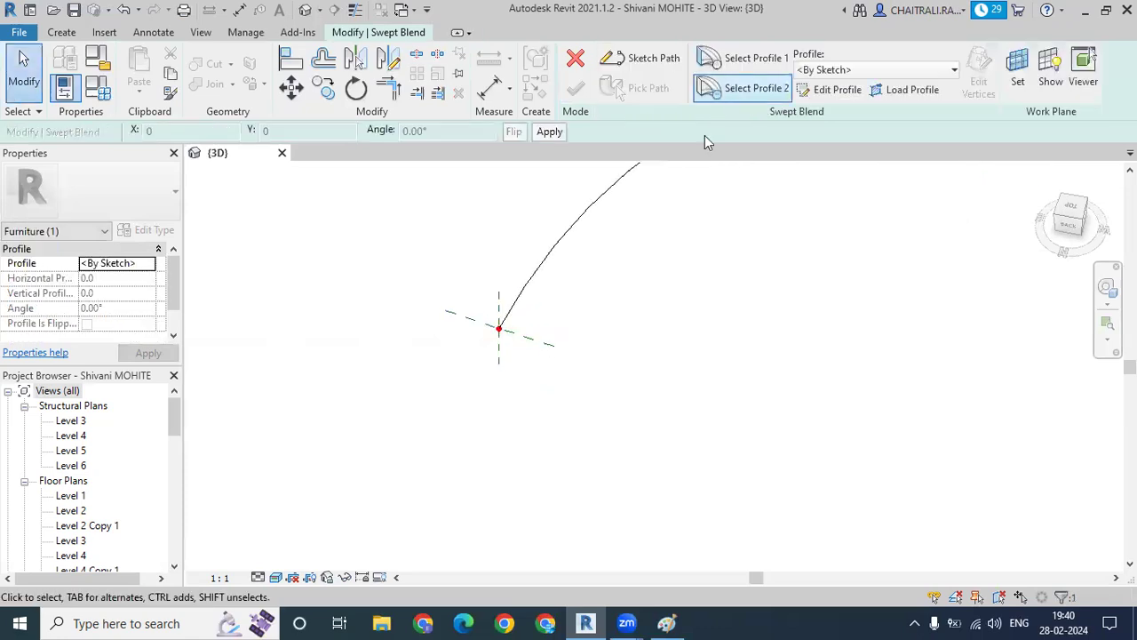
left_click(736, 94)
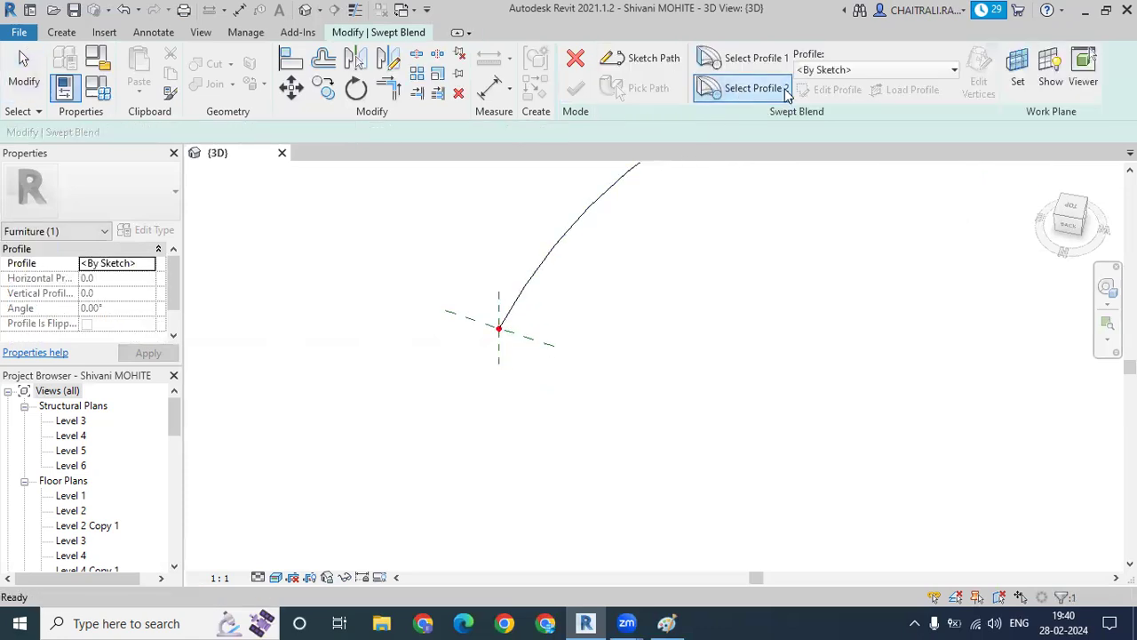
left_click(833, 92)
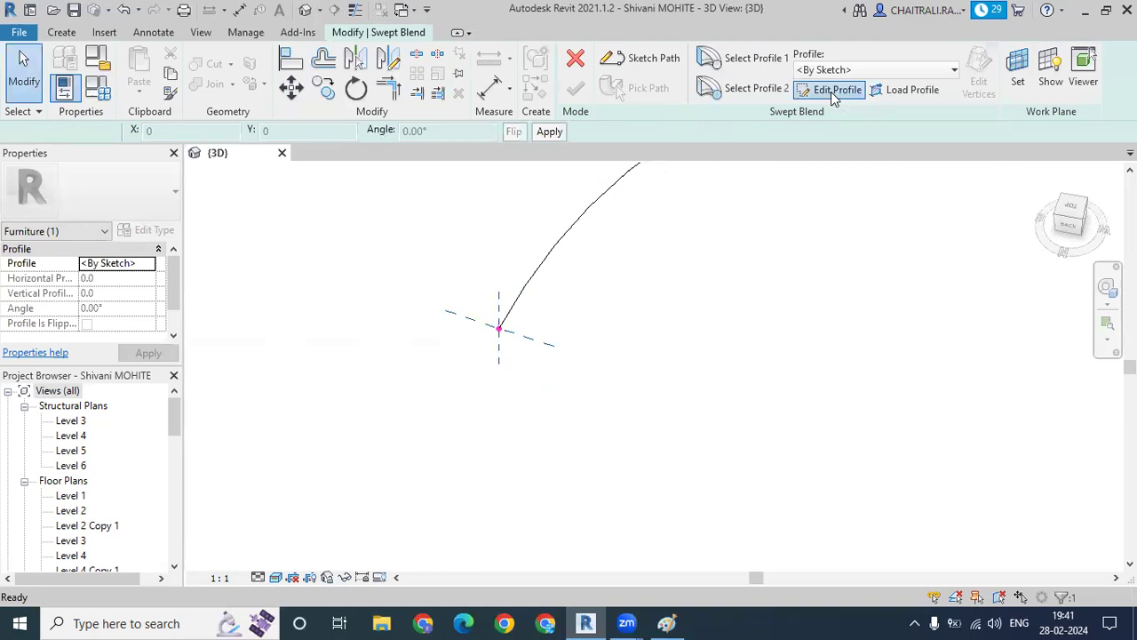
left_click(679, 54)
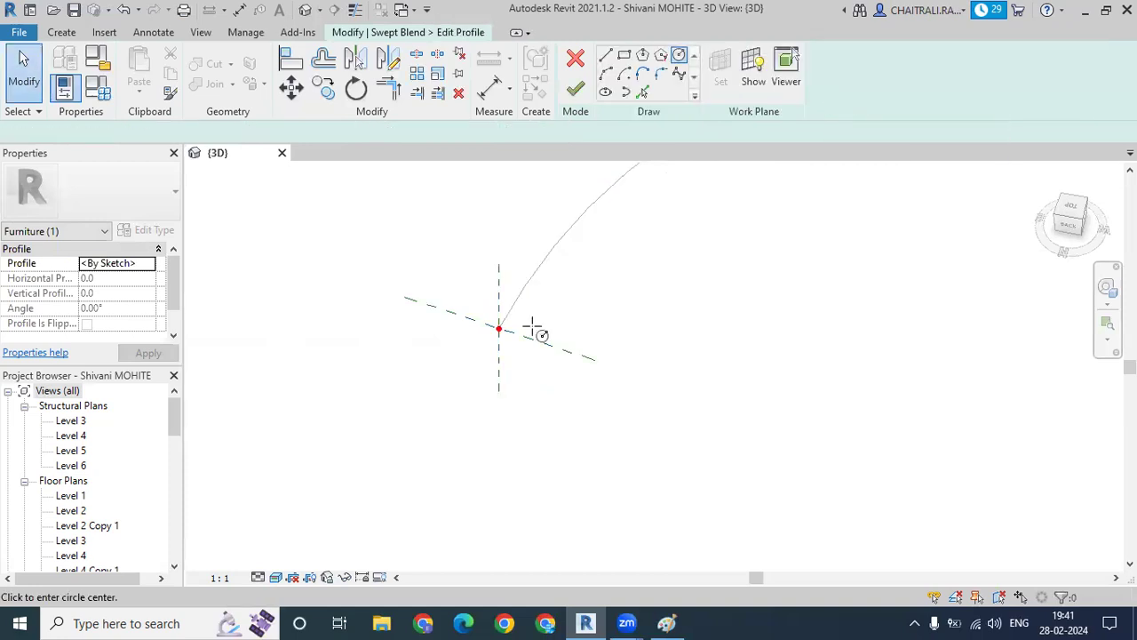
left_click(518, 318)
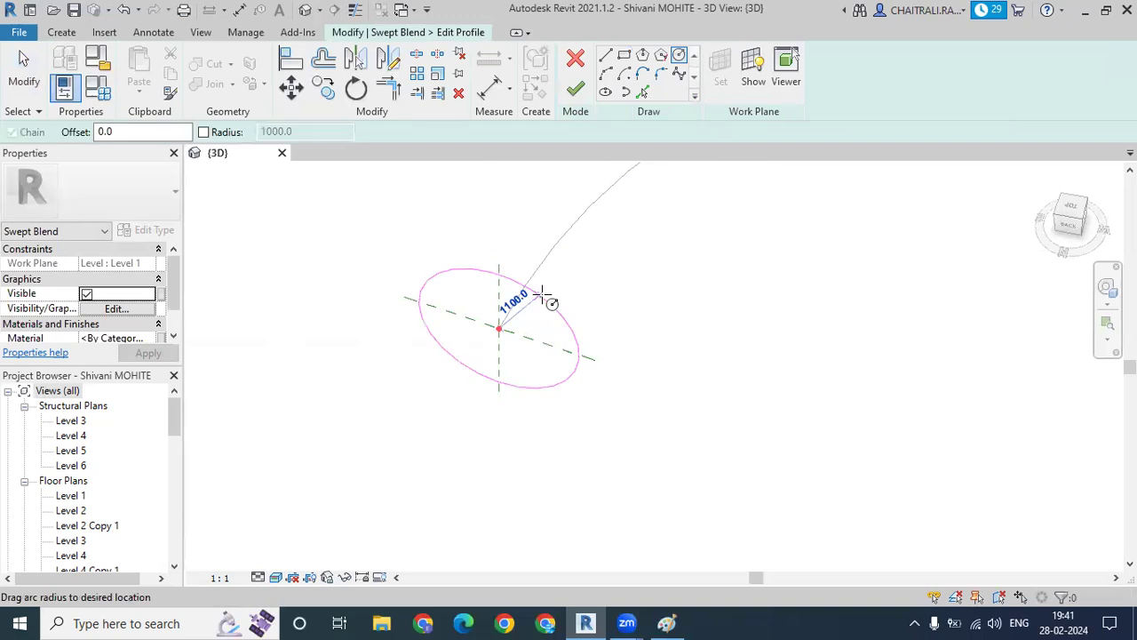
left_click(553, 306)
scroll(554, 306, "down", 5)
scroll(664, 330, "down", 2)
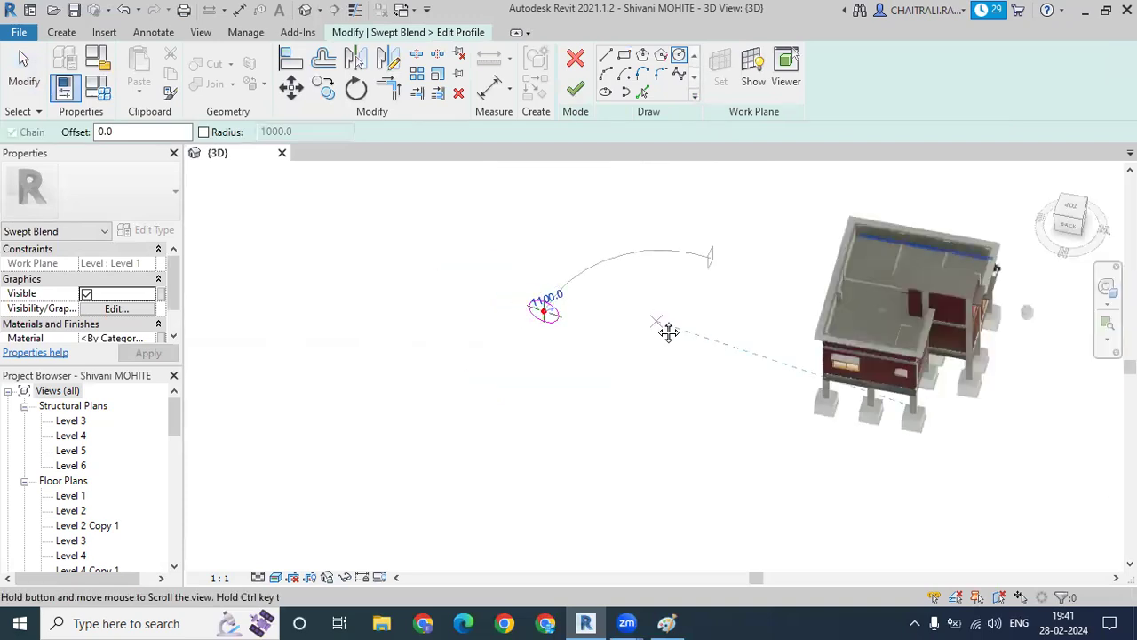
left_click(584, 104)
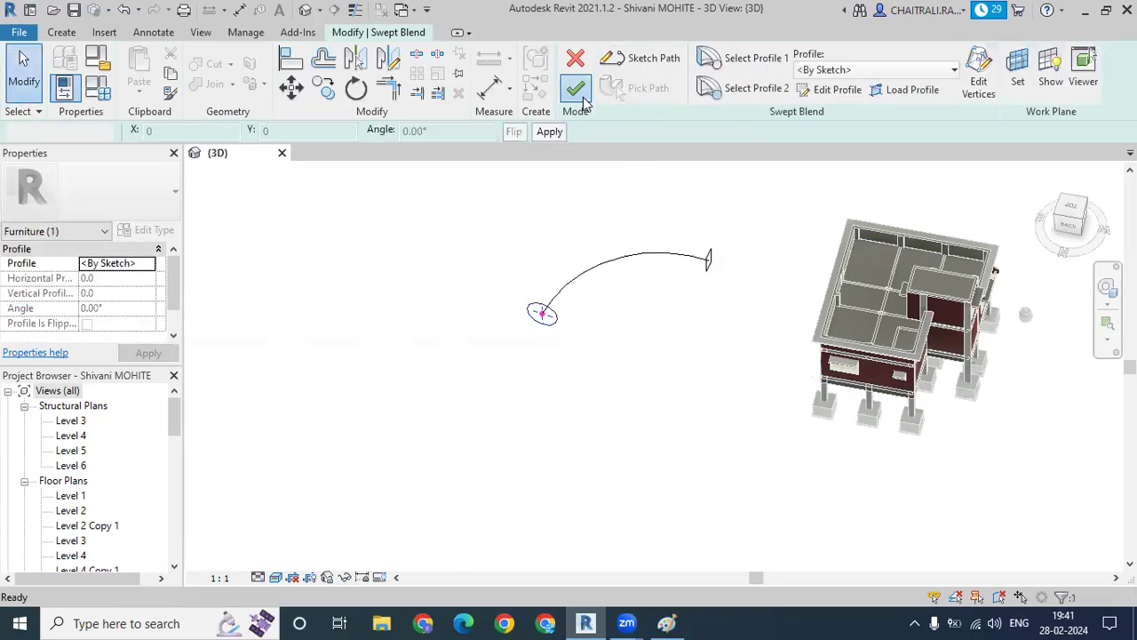
left_click(575, 89)
scroll(602, 320, "up", 4)
Orbit around the finished curved swept blend to inspect it from several sides.
mouse_move(888, 227)
middle_mouse_down()
mouse_move(739, 315)
mouse_move(708, 373)
middle_mouse_up()
left_click(708, 373)
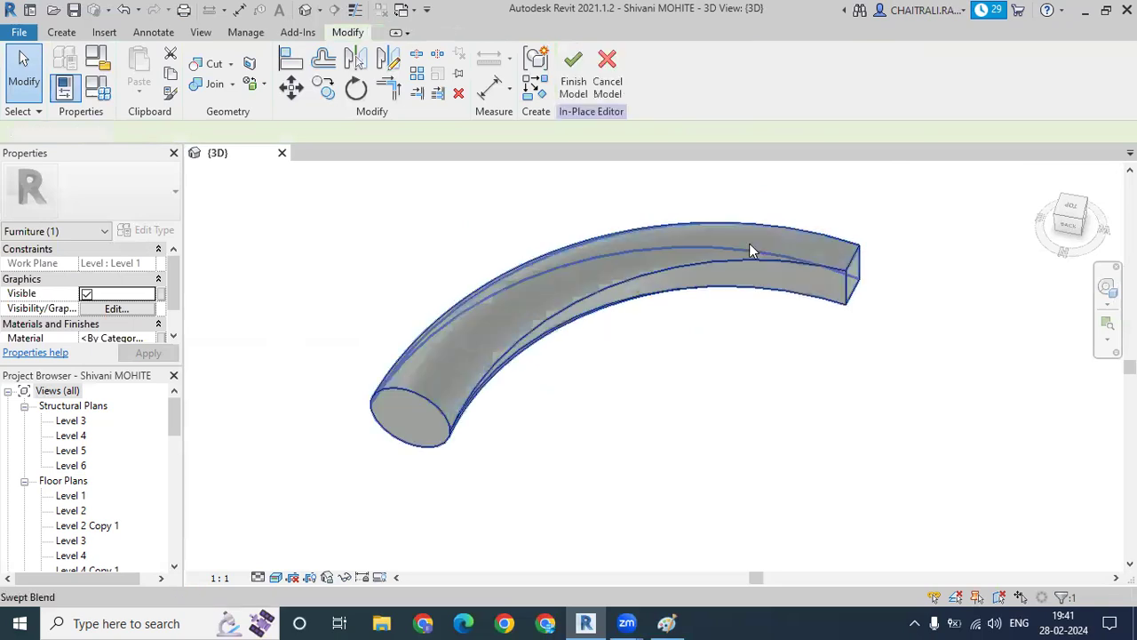
scroll(668, 338, "down", 3)
mouse_move(668, 338)
middle_mouse_down("shift")
mouse_move(652, 383)
mouse_move(637, 299)
middle_mouse_up("shift")
scroll(806, 358, "up", 3)
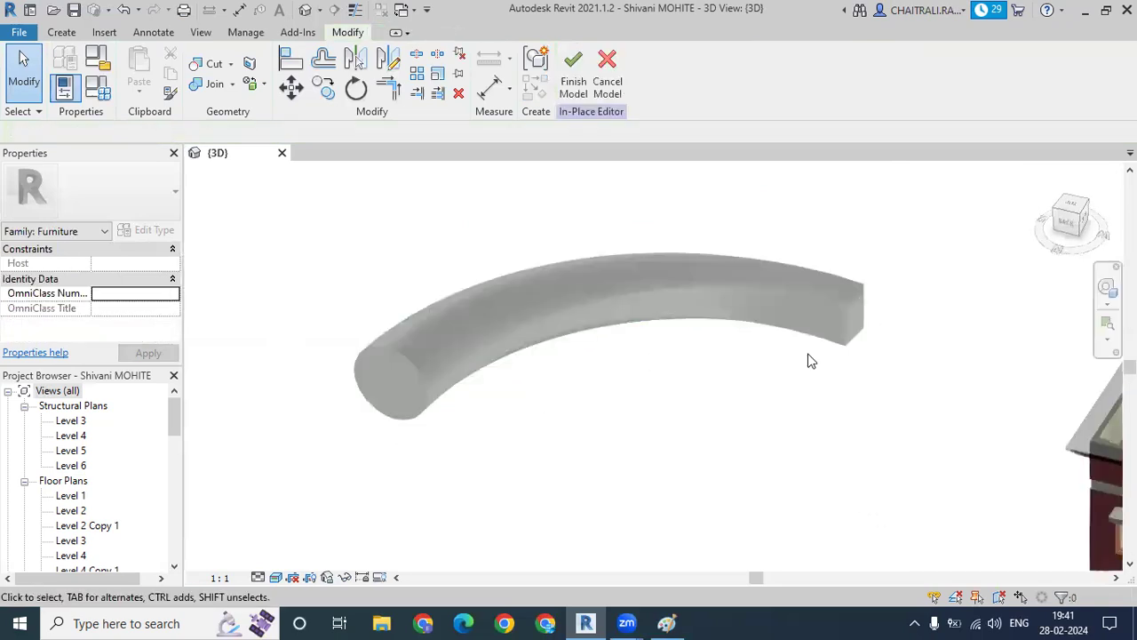
mouse_move(576, 261)
middle_mouse_down("shift")
mouse_move(594, 439)
mouse_move(591, 295)
mouse_move(581, 287)
mouse_move(589, 391)
mouse_move(533, 337)
middle_mouse_up("shift")
scroll(582, 298, "down", 3)
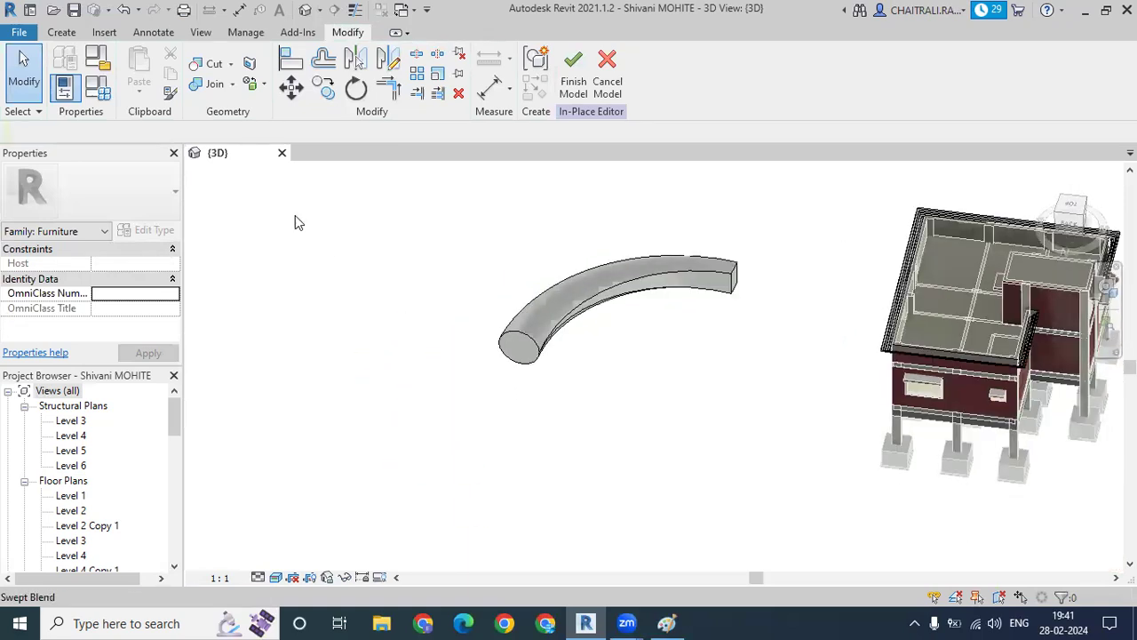
Select the swept blend solid and delete it.
left_click(62, 32)
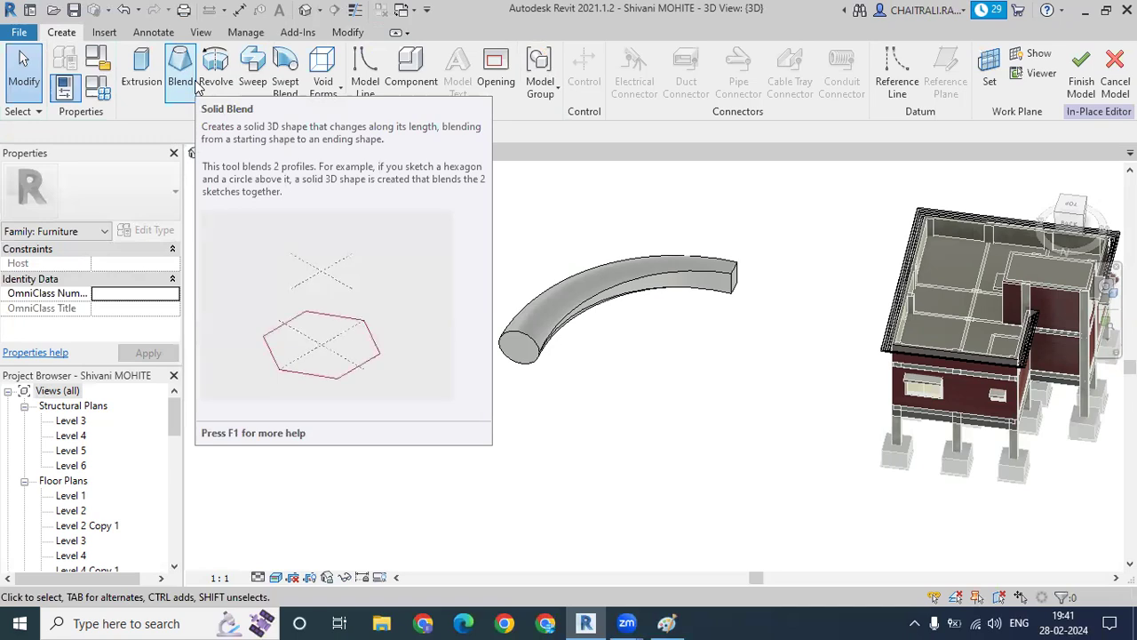
left_click(591, 289)
key("Delete")
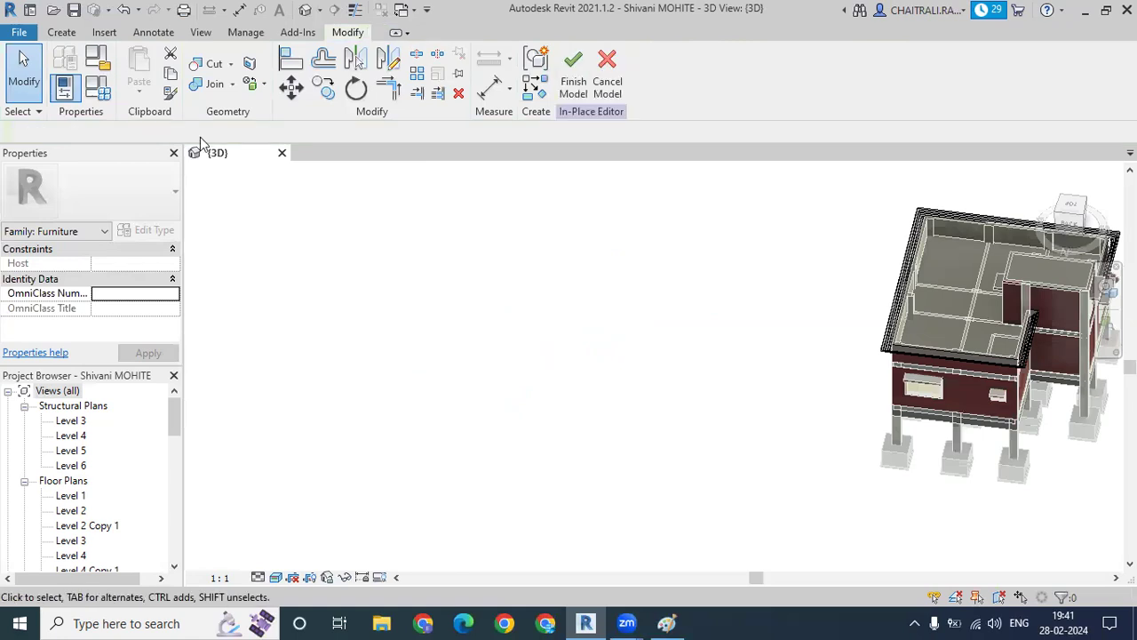
Start a new blend and draw its 4200 × 5400 rectangular base.
left_click(61, 32)
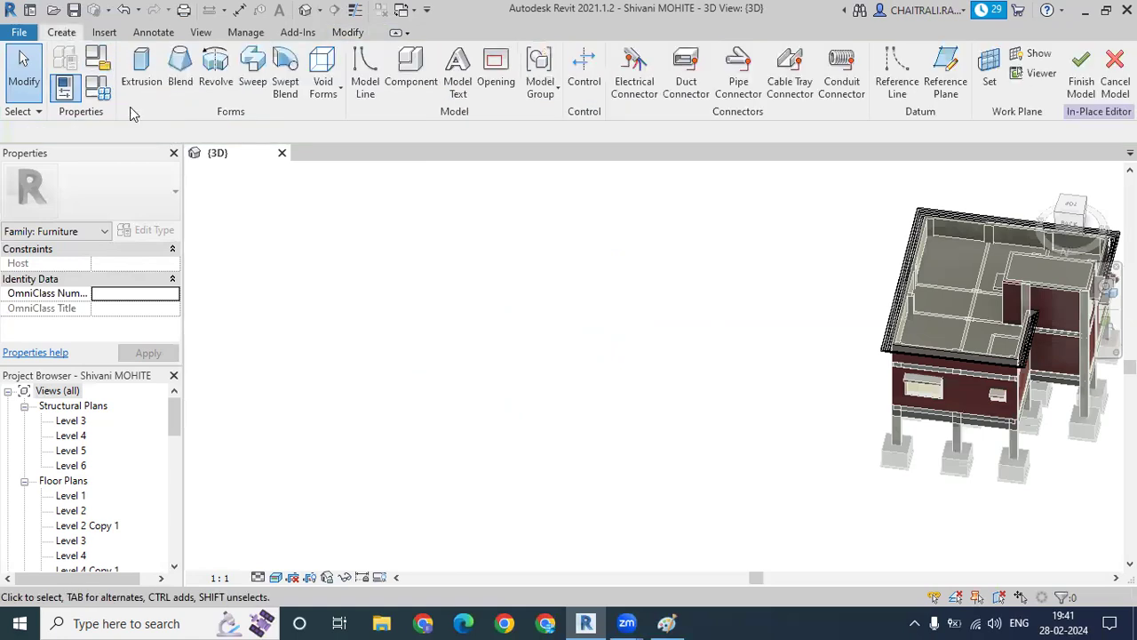
left_click(182, 87)
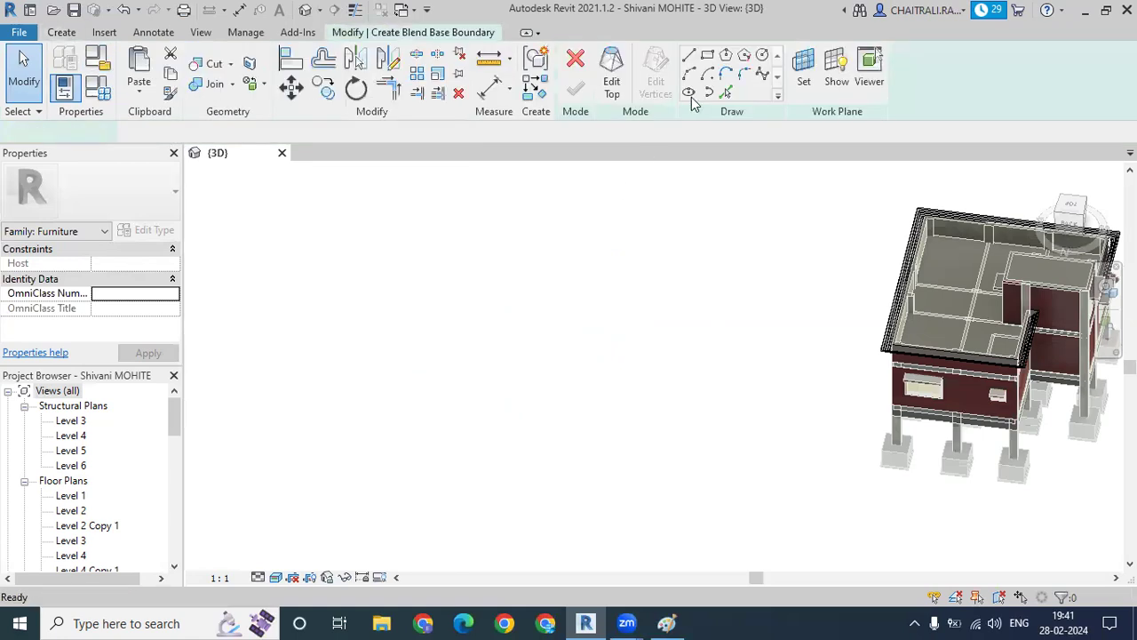
left_click(707, 56)
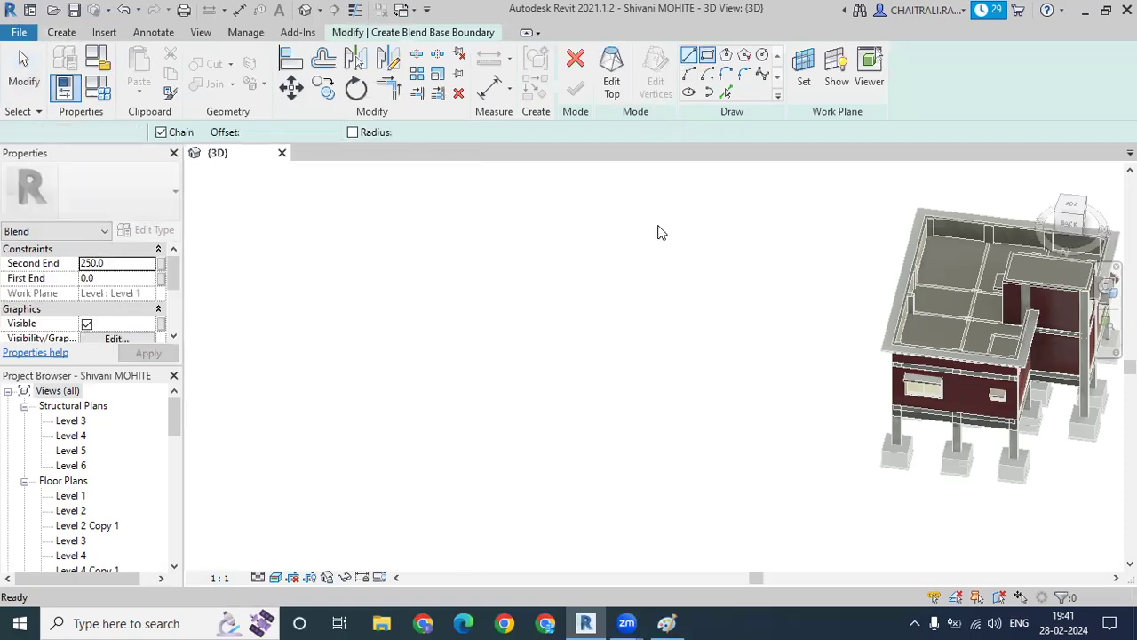
left_click(546, 444)
key("Escape")
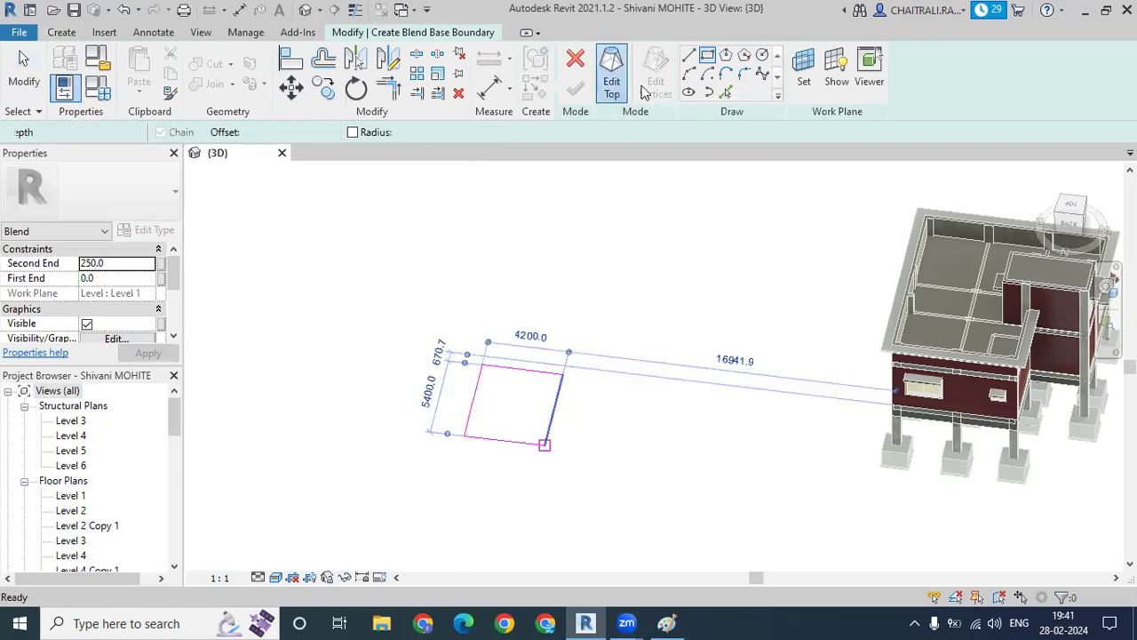
Draw a 1300-radius circular top inside the rectangle and finish the blend solid.
left_click(762, 56)
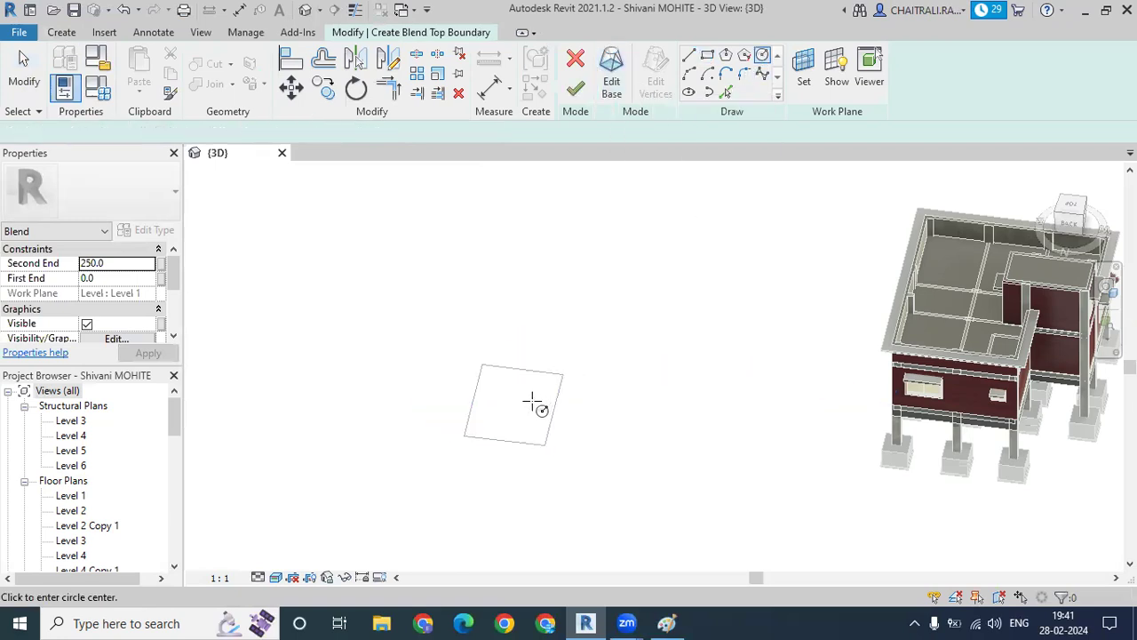
mouse_move(504, 366)
middle_mouse_down("shift")
mouse_move(660, 279)
mouse_move(654, 361)
mouse_move(589, 325)
middle_mouse_up("shift")
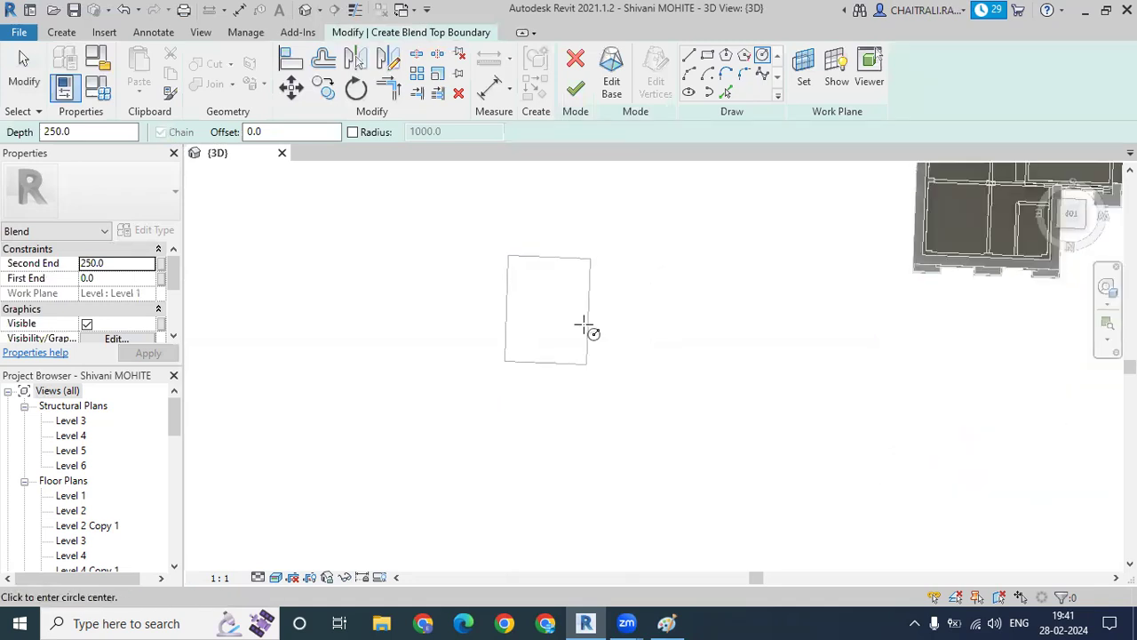
left_click(542, 306)
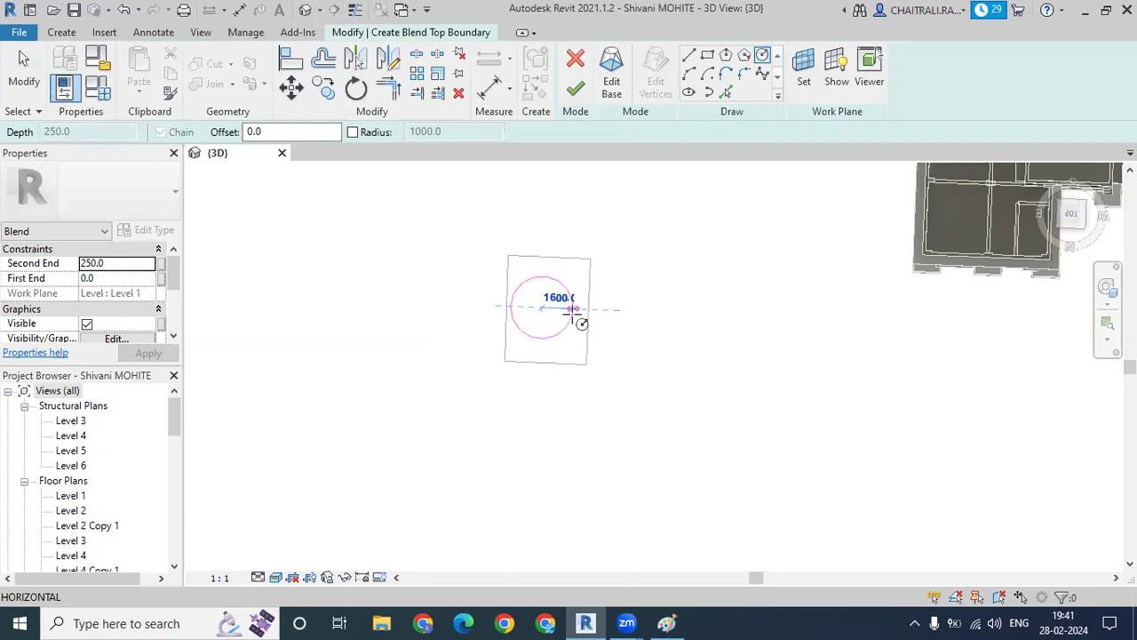
left_click(571, 311)
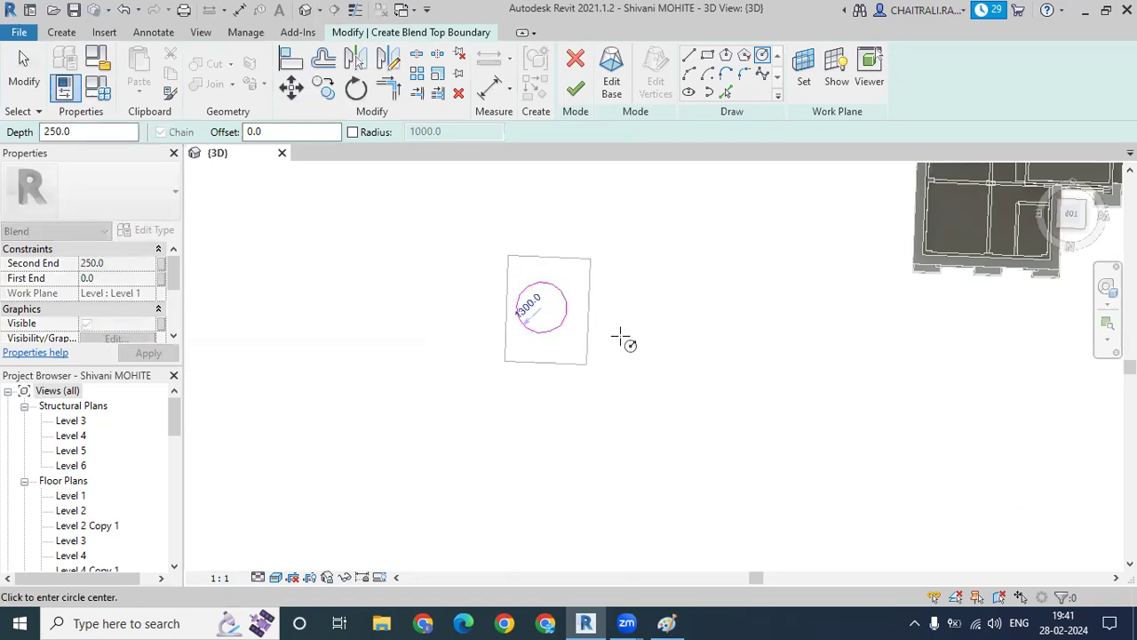
middle_click_drag(607, 278, 583, 165, "shift")
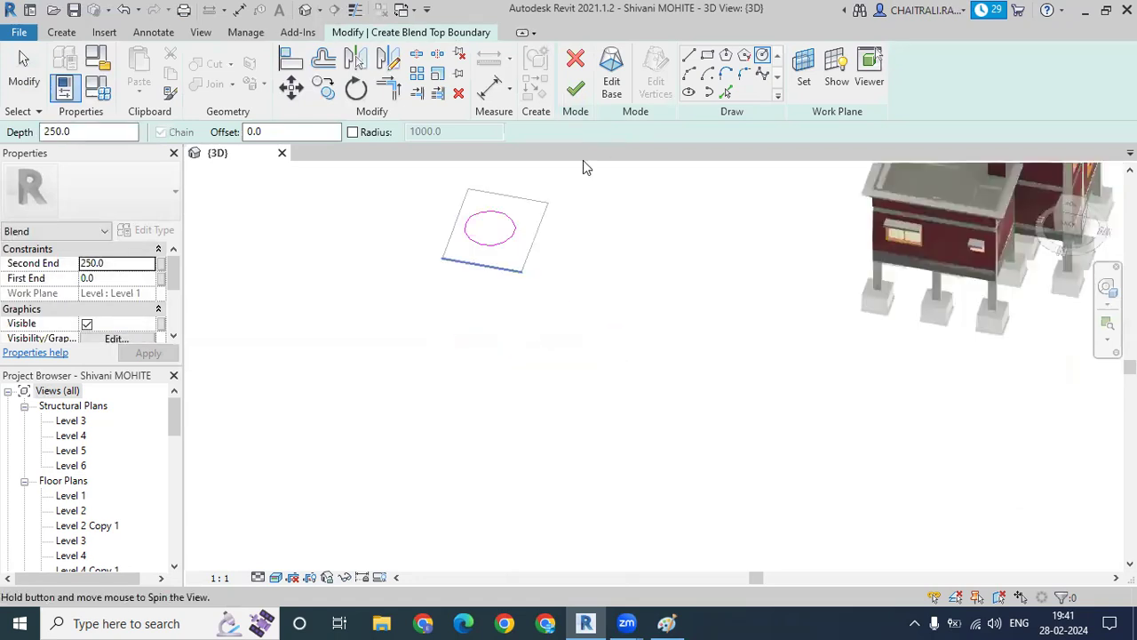
mouse_move(594, 269)
middle_mouse_down("shift")
mouse_move(305, 317)
mouse_move(127, 282)
middle_mouse_up("shift")
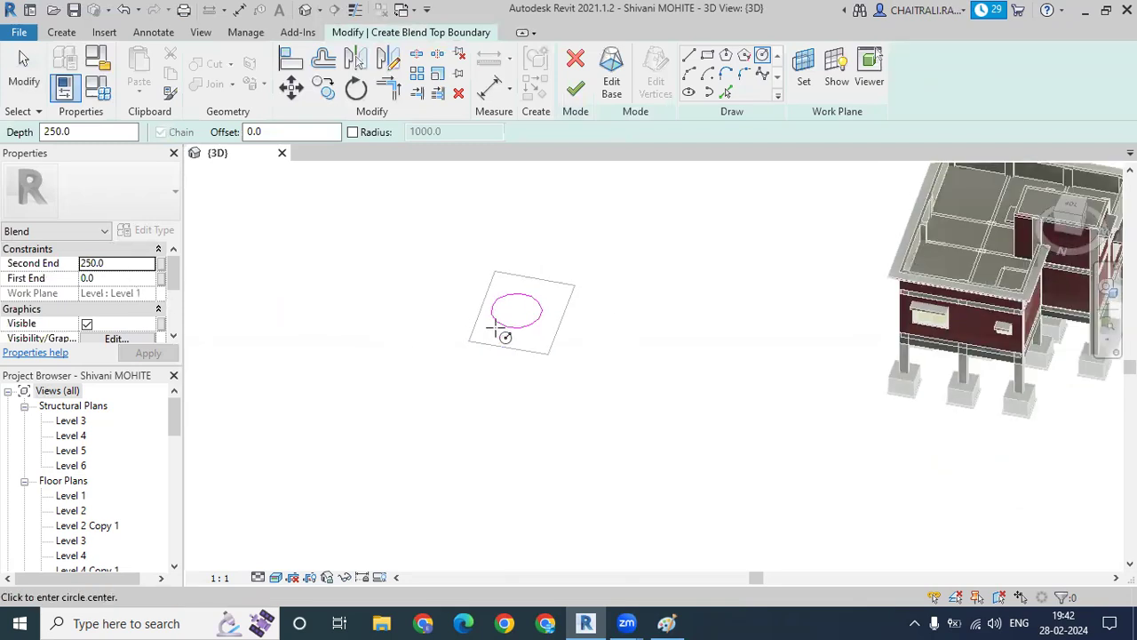
scroll(540, 304, "up", 4)
left_click(584, 98)
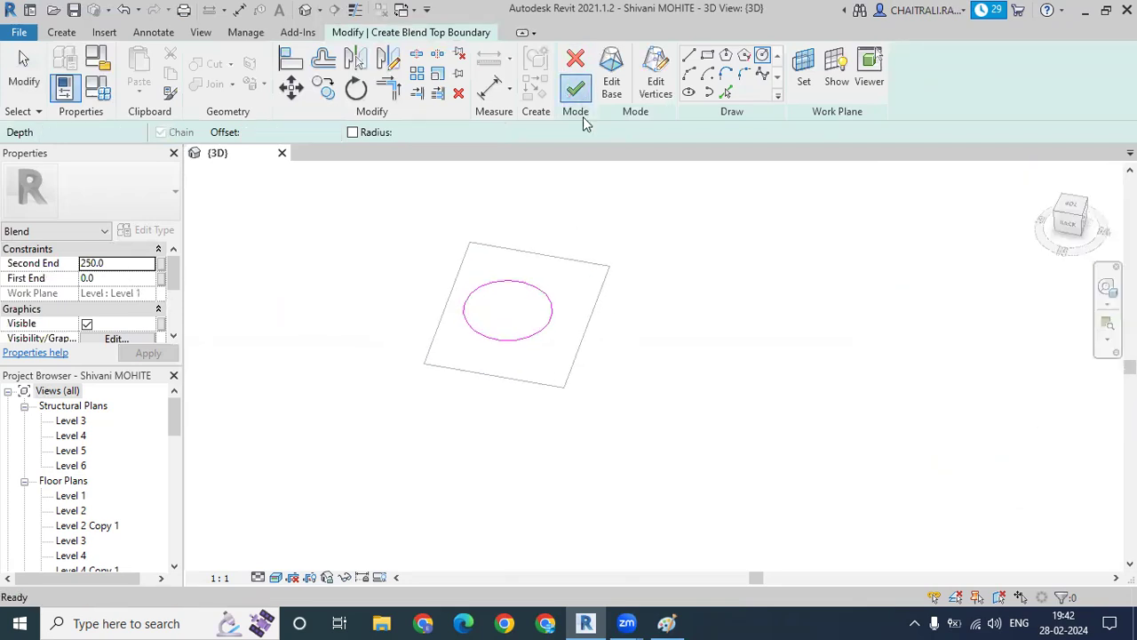
mouse_move(700, 449)
middle_mouse_down("shift")
mouse_move(680, 289)
mouse_move(700, 243)
mouse_move(728, 236)
mouse_move(718, 325)
middle_mouse_up("shift")
Set the blend's Second End to 1000 in Properties.
left_click(128, 265)
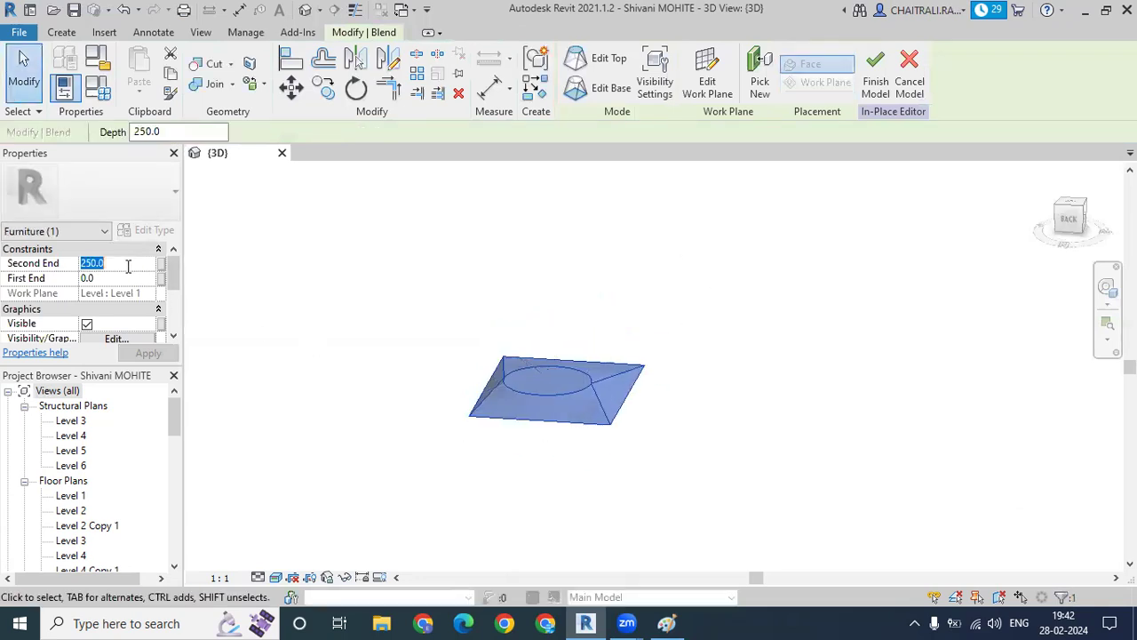
left_click(35, 263)
type("1000")
key("Return")
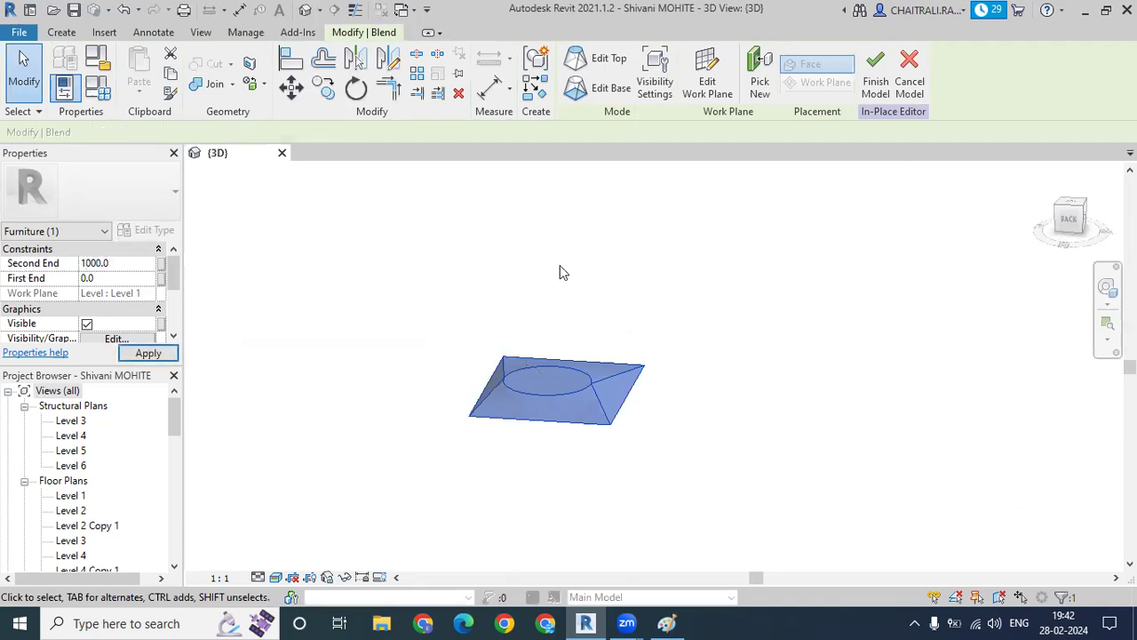
left_click(577, 309)
Drag the blend's top up to 5918.3 and finish the in-place furniture model.
middle_click_drag(577, 309, 592, 362, "shift")
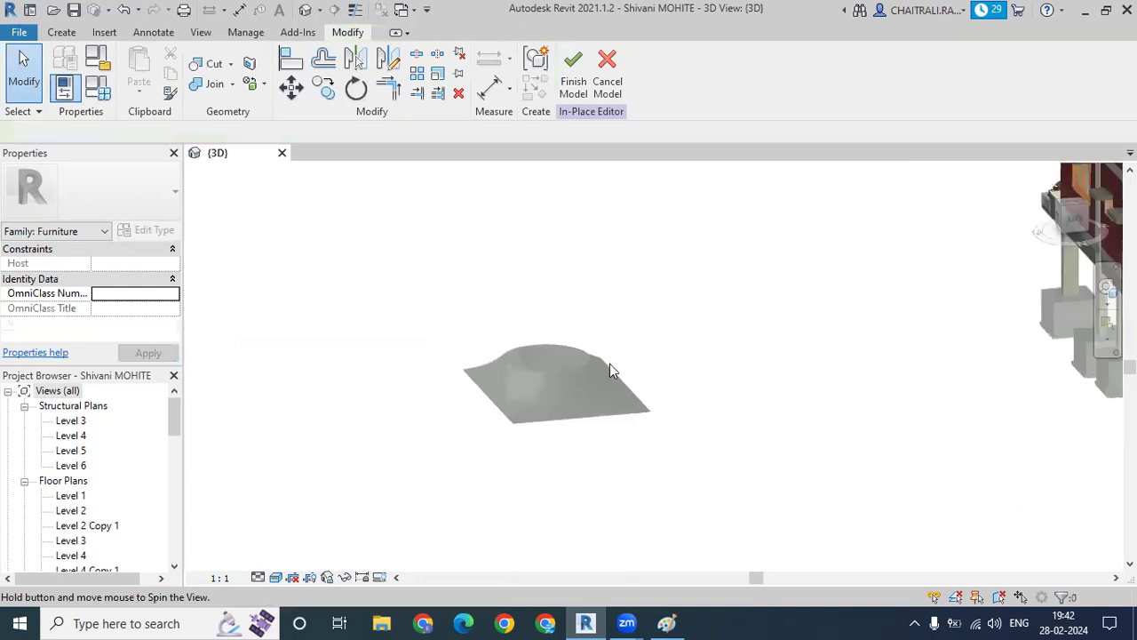
left_click(549, 340)
left_click_drag(547, 313, 546, 191)
left_click(756, 234)
mouse_move(756, 241)
middle_mouse_down("shift")
mouse_move(739, 325)
mouse_move(500, 267)
mouse_move(655, 314)
mouse_move(726, 239)
mouse_move(601, 190)
mouse_move(586, 151)
middle_mouse_up("shift")
left_click(572, 98)
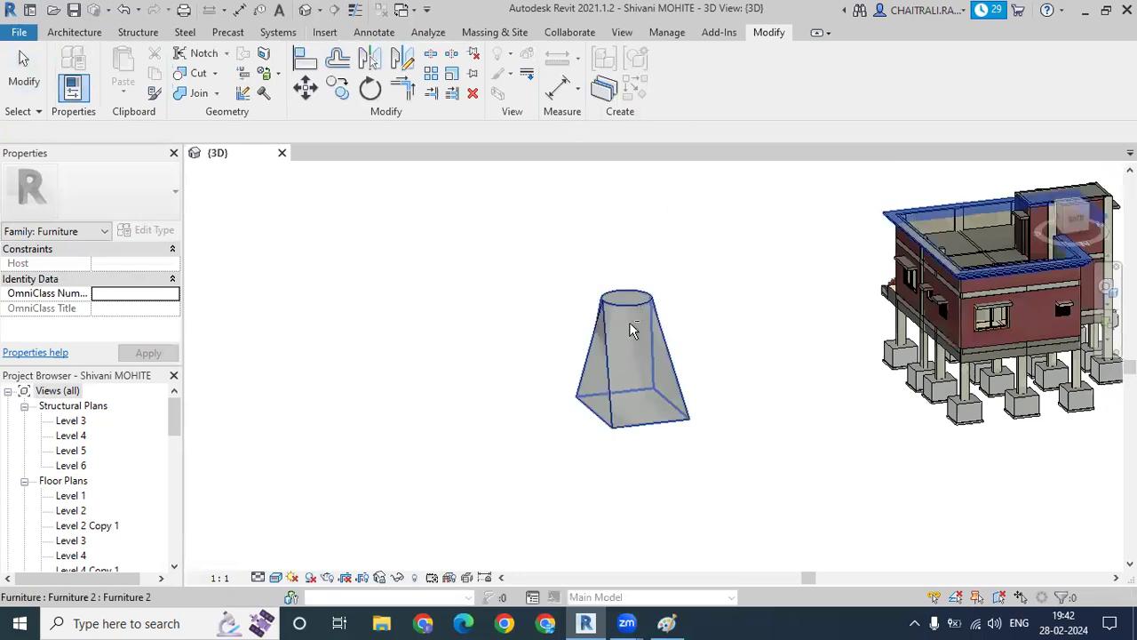
middle_click_drag(635, 444, 604, 417, "shift")
left_click(75, 32)
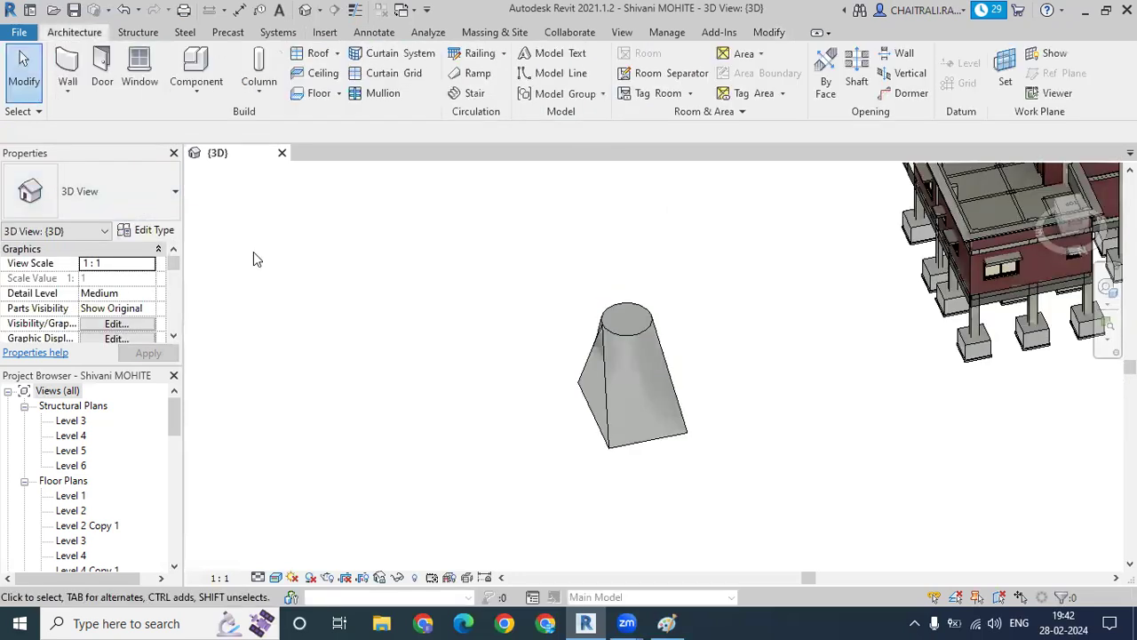
left_click(196, 85)
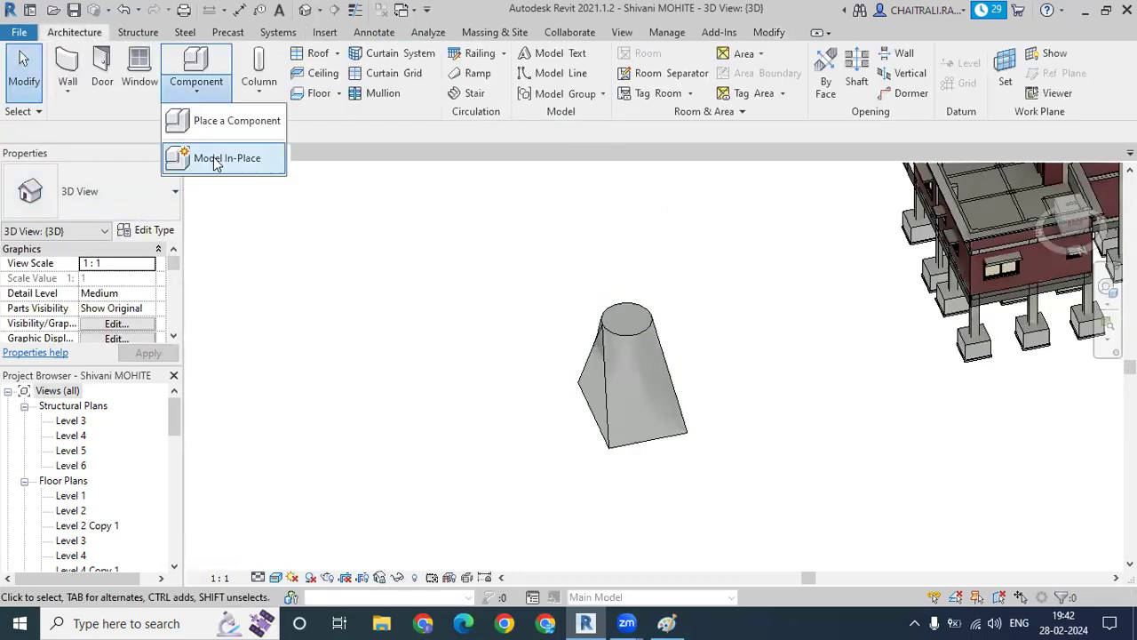
left_click(216, 161)
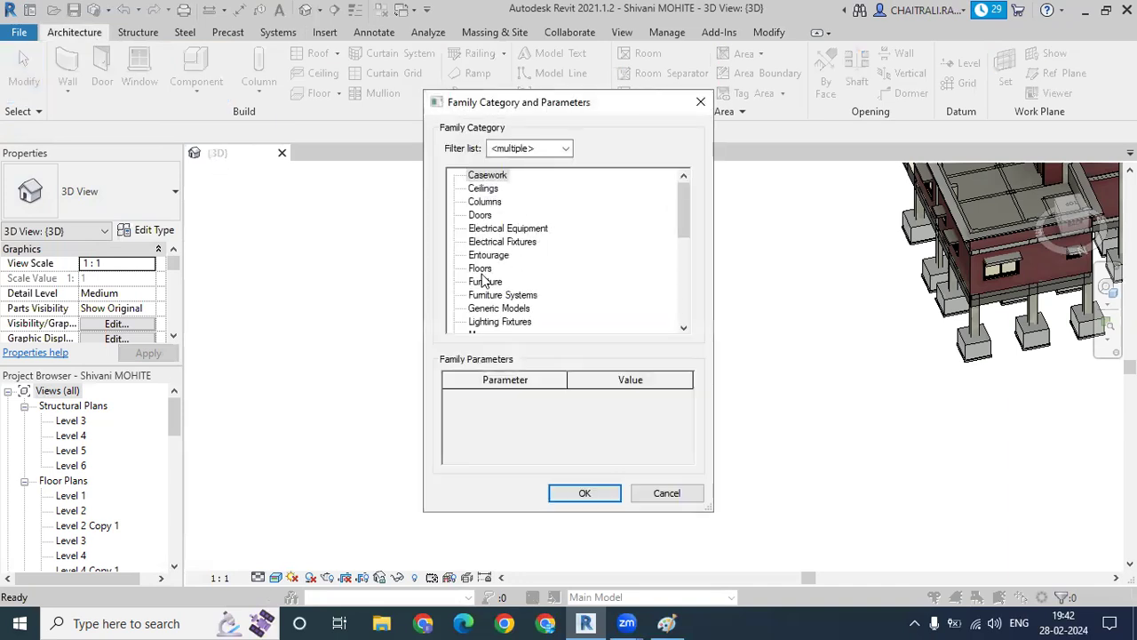
left_click(484, 281)
left_click(585, 493)
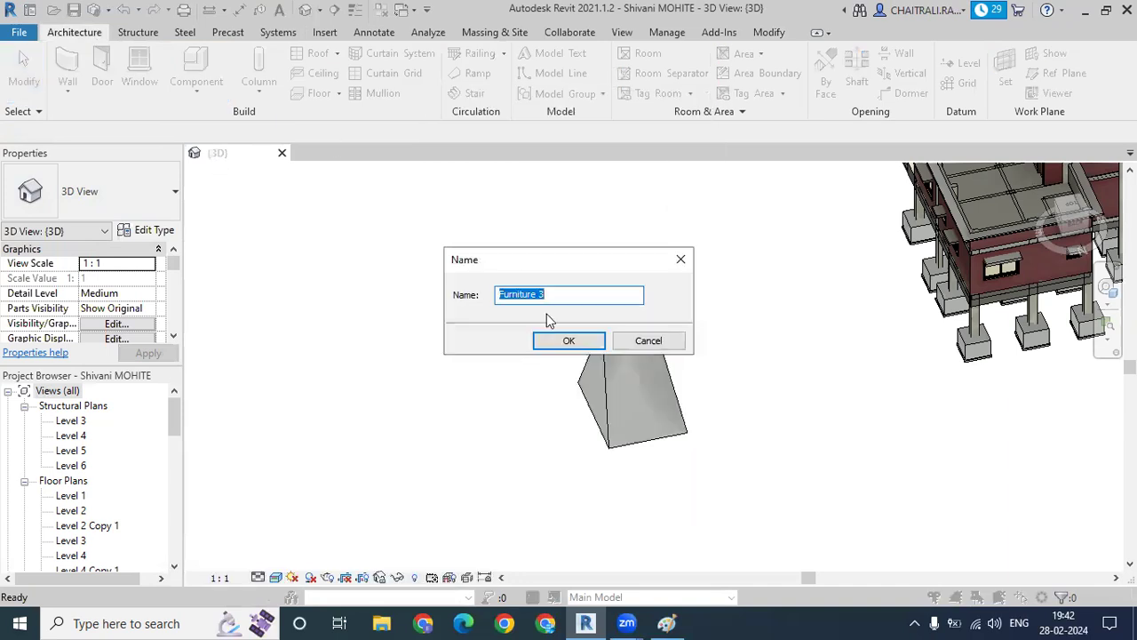
left_click(566, 340)
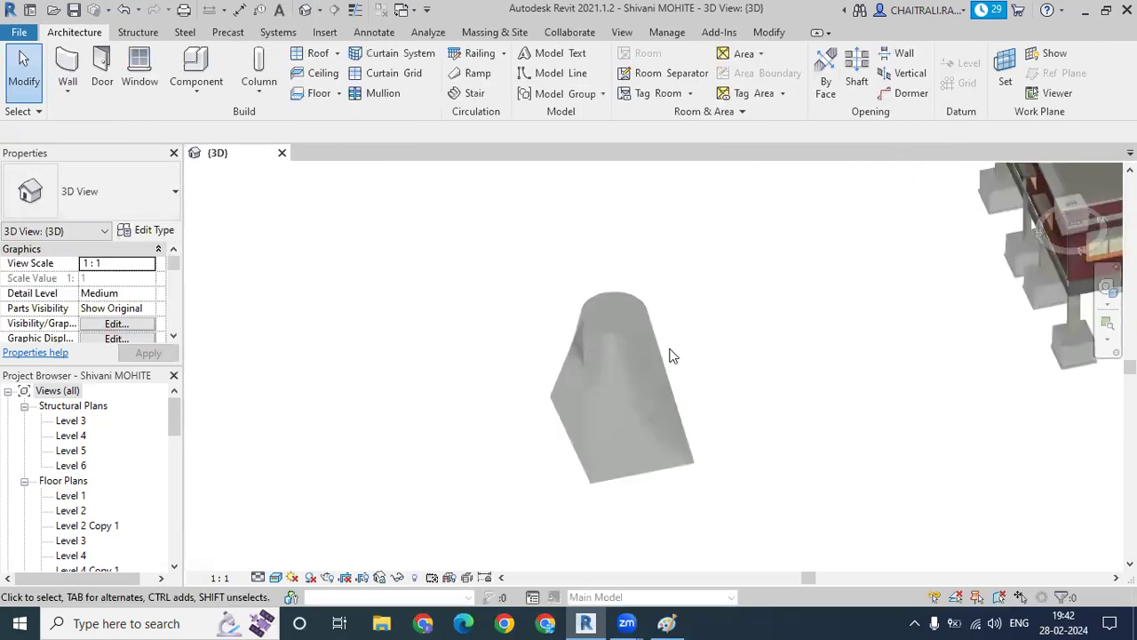
Reopen the tapered Furniture 2 with Edit In-Place, switch to Top view, and select its blend.
scroll(675, 351, "up", 2)
mouse_move(688, 348)
middle_mouse_down("shift")
mouse_move(681, 509)
mouse_move(556, 363)
mouse_move(541, 477)
mouse_move(541, 363)
middle_mouse_up("shift")
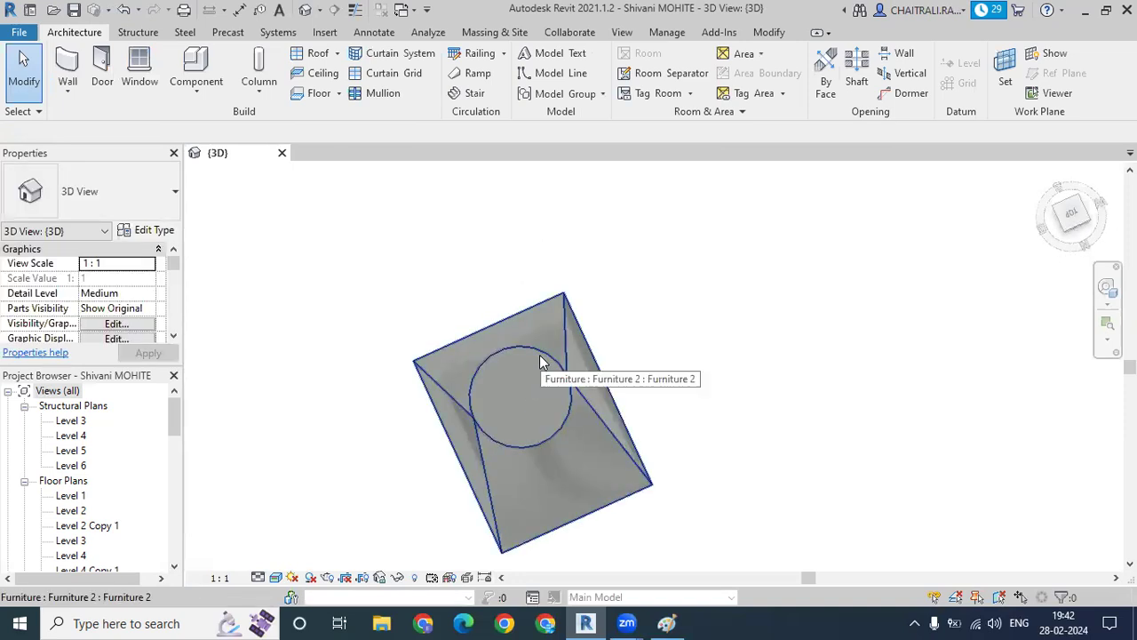
left_click(539, 355)
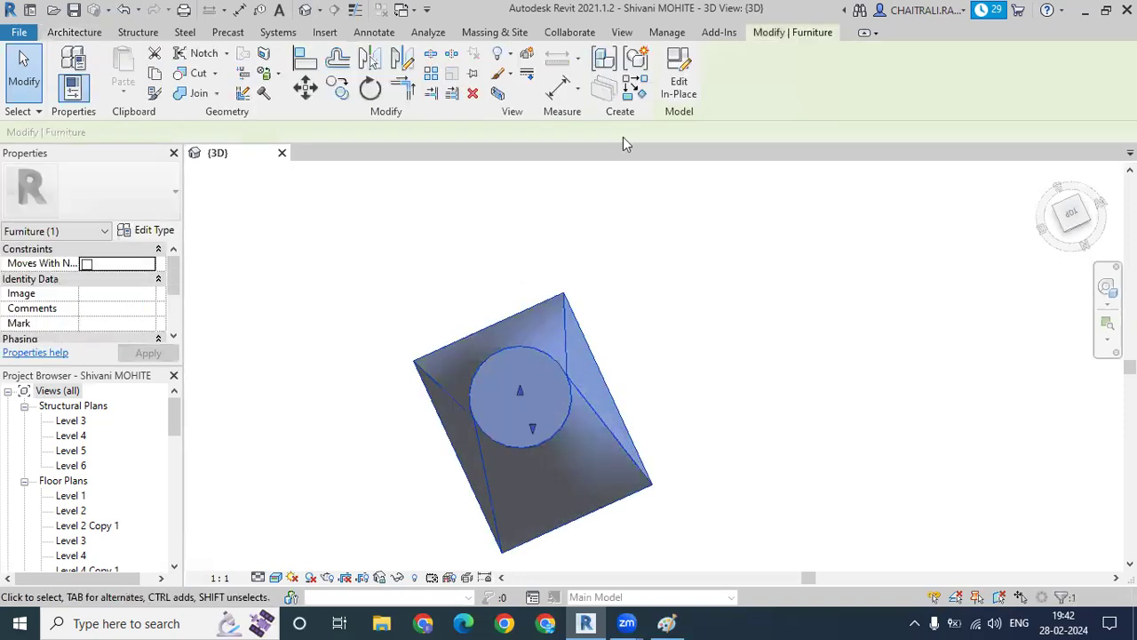
left_click(676, 78)
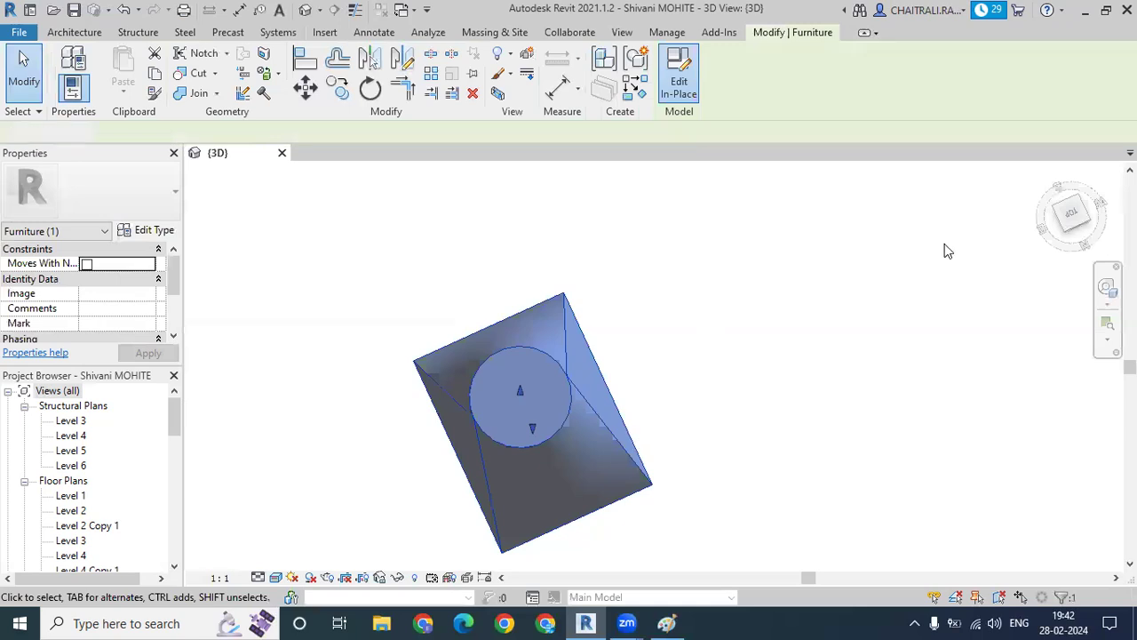
left_click(1072, 211)
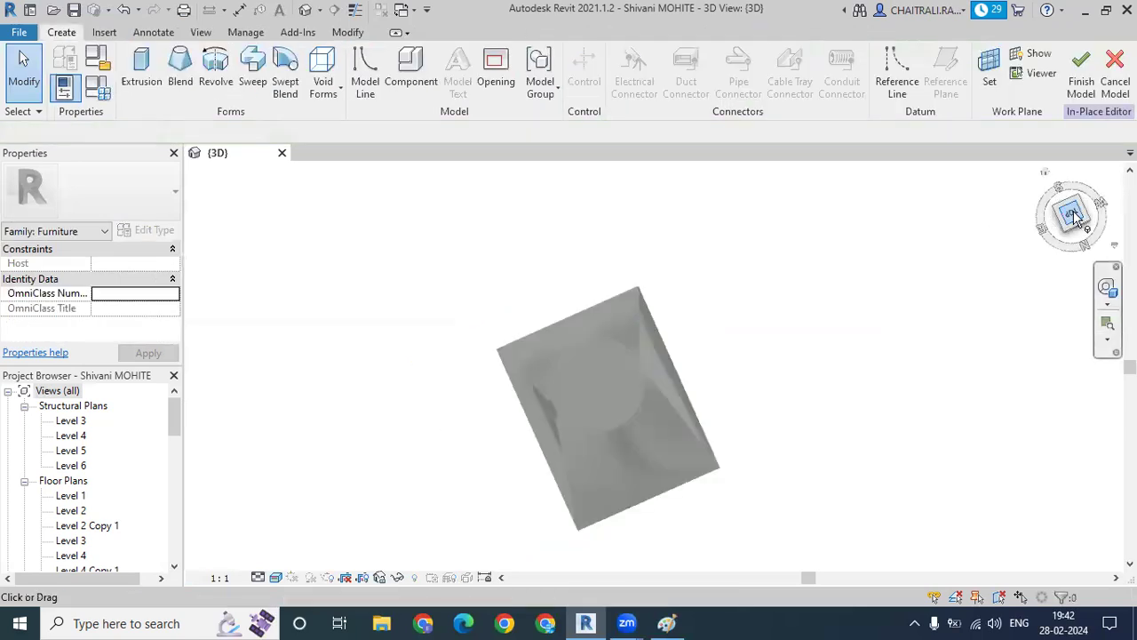
scroll(505, 439, "up", 1)
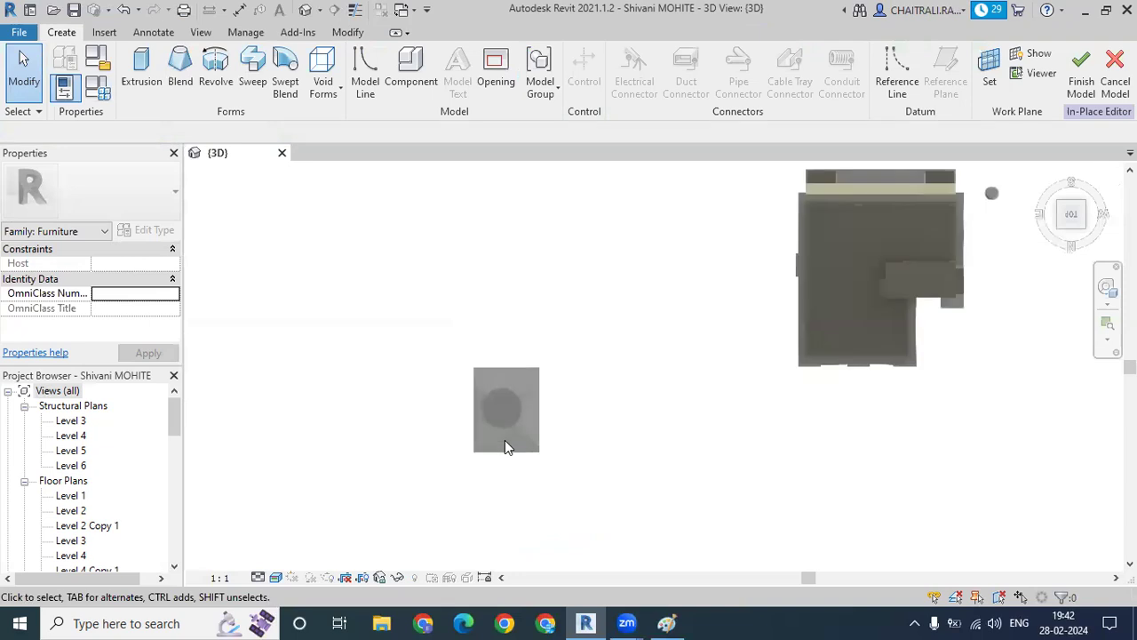
scroll(514, 365, "up", 2)
scroll(523, 353, "up", 2)
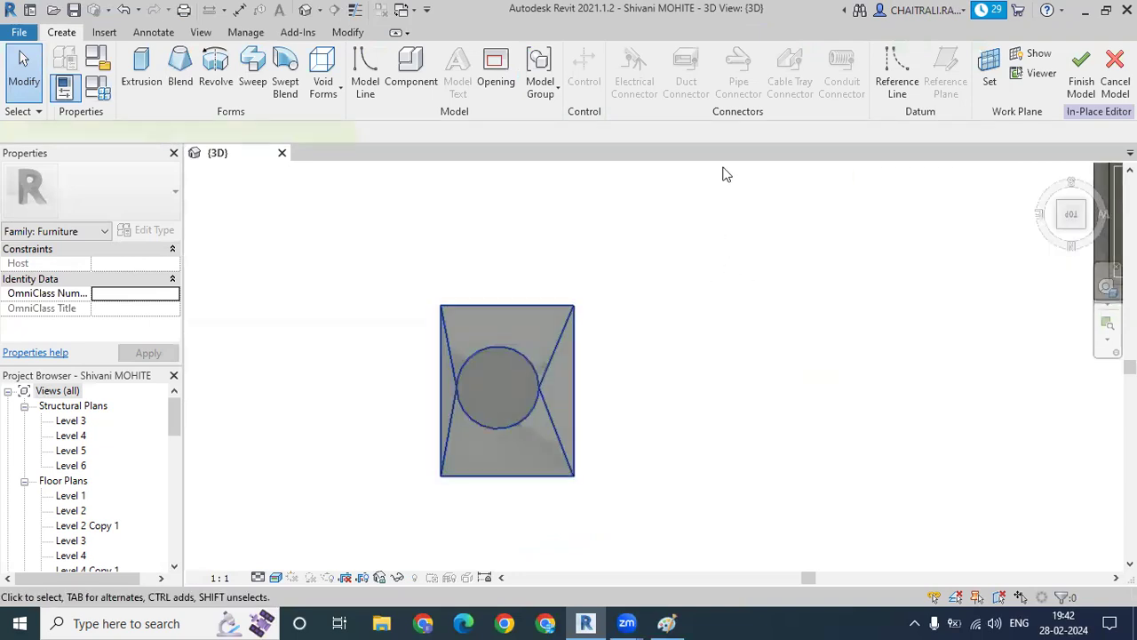
left_click(729, 282)
Edit the blend's top outline and delete the 1300-radius circle.
left_click(609, 61)
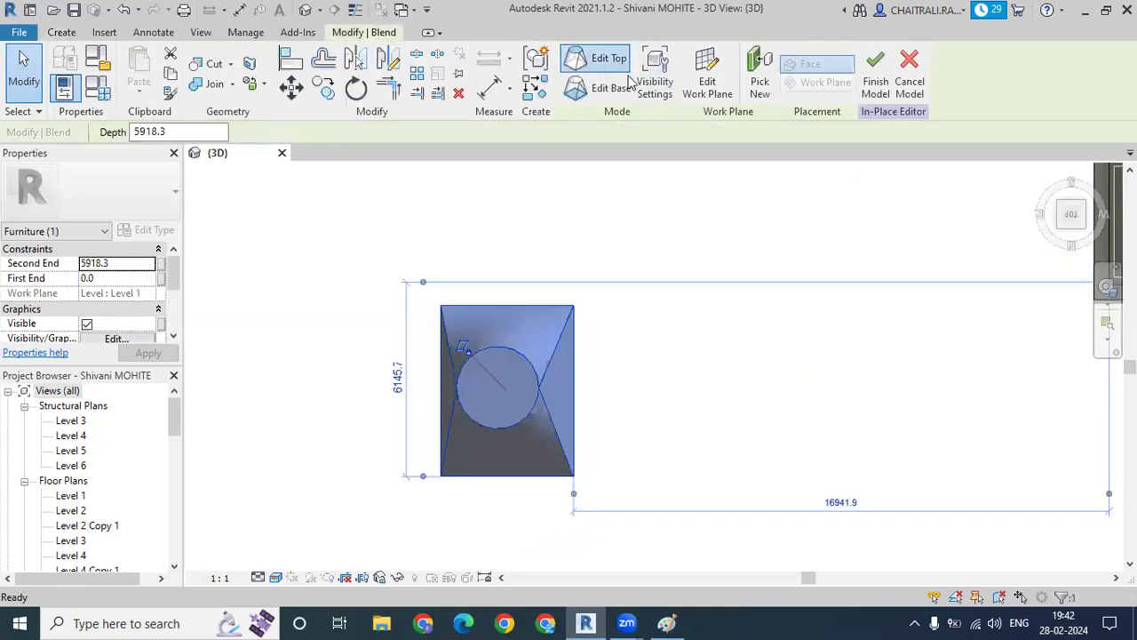
scroll(660, 275, "up", 1)
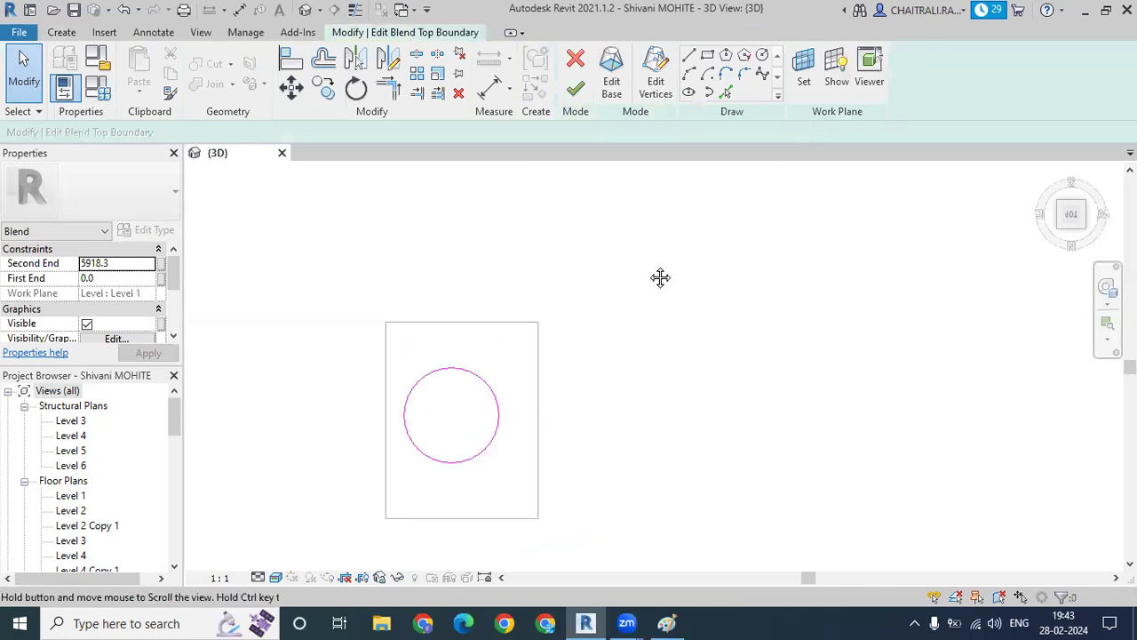
left_click(488, 379)
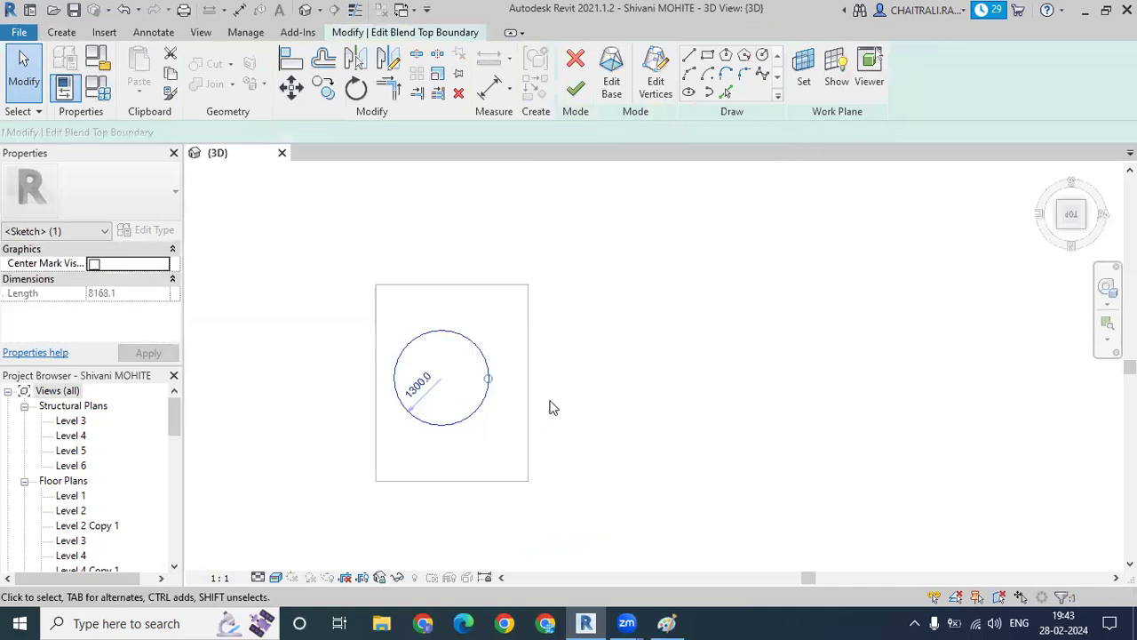
key("Delete")
left_click(761, 60)
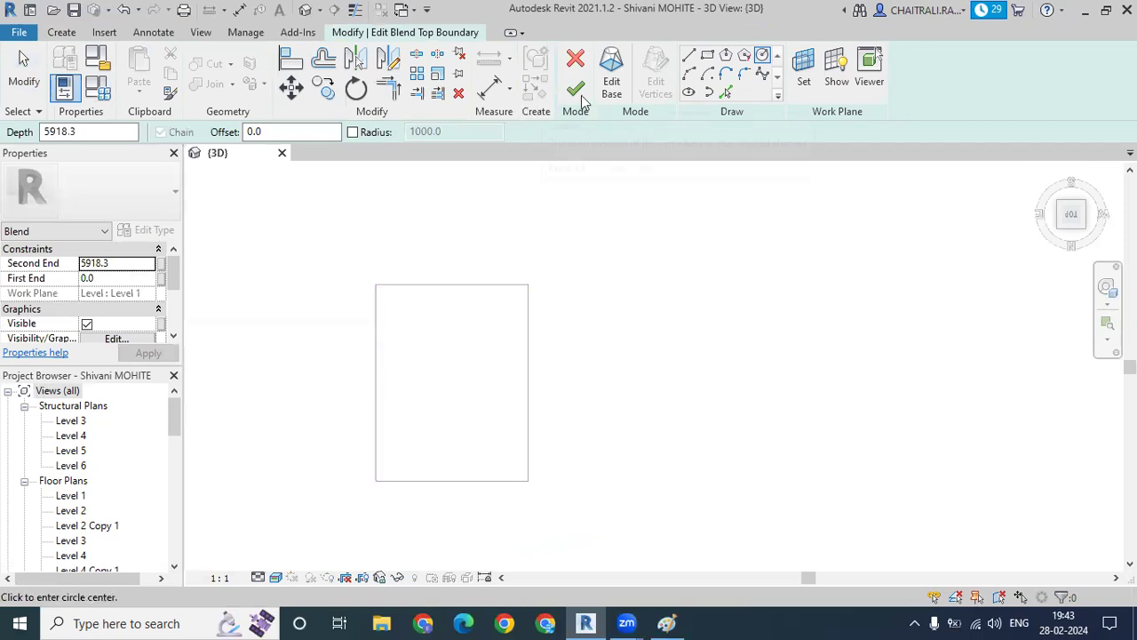
key("Escape")
Draw a vertical model guide line from the rectangle's top edge midpoint.
left_click(75, 33)
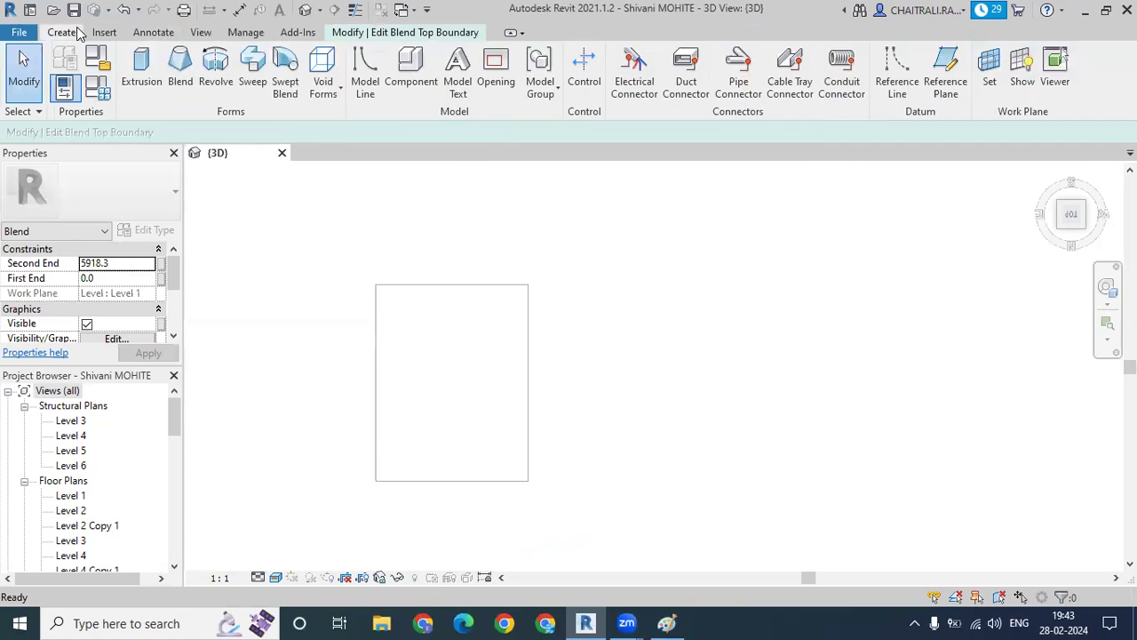
left_click(365, 71)
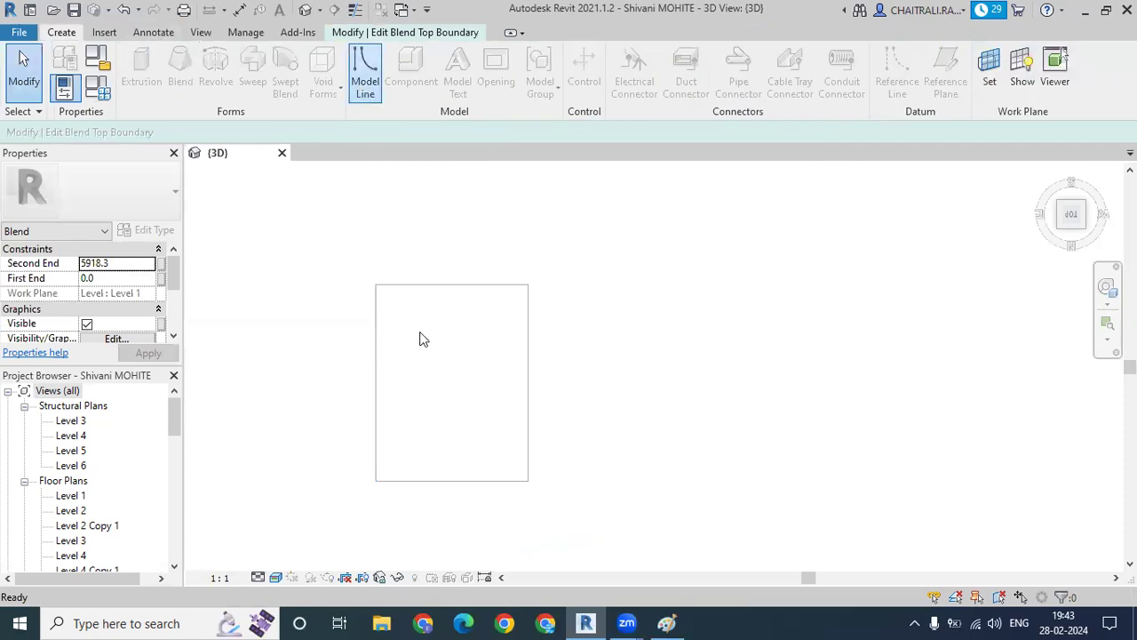
left_click(453, 284)
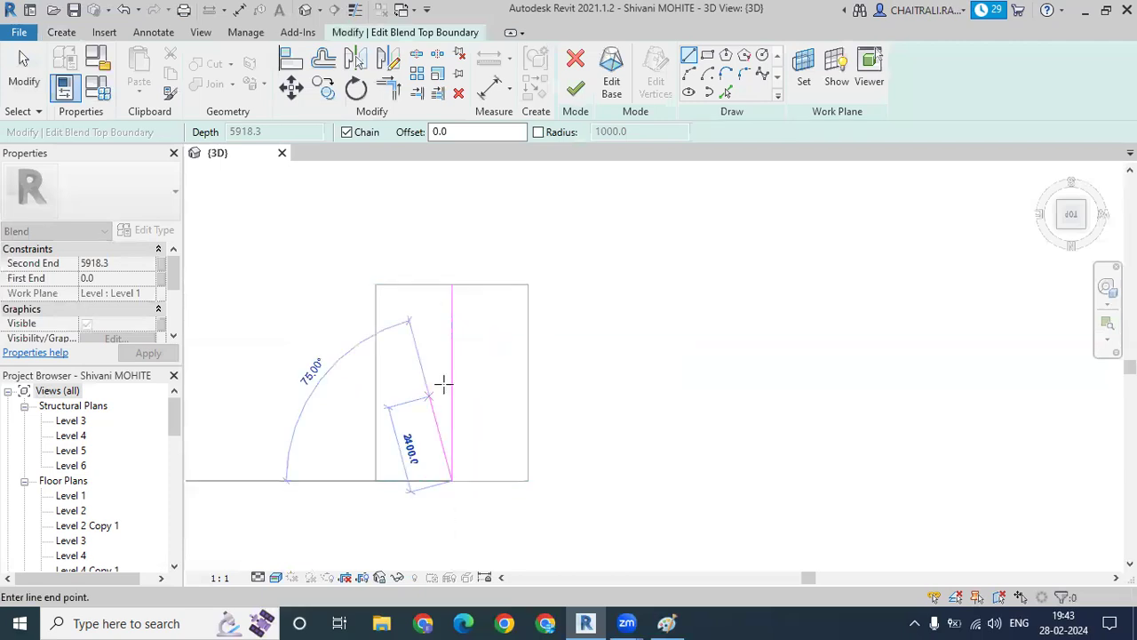
key("Escape")
key("Escape")
Draw a 1200-radius circle centred on the guide line, then delete the line.
left_click(762, 55)
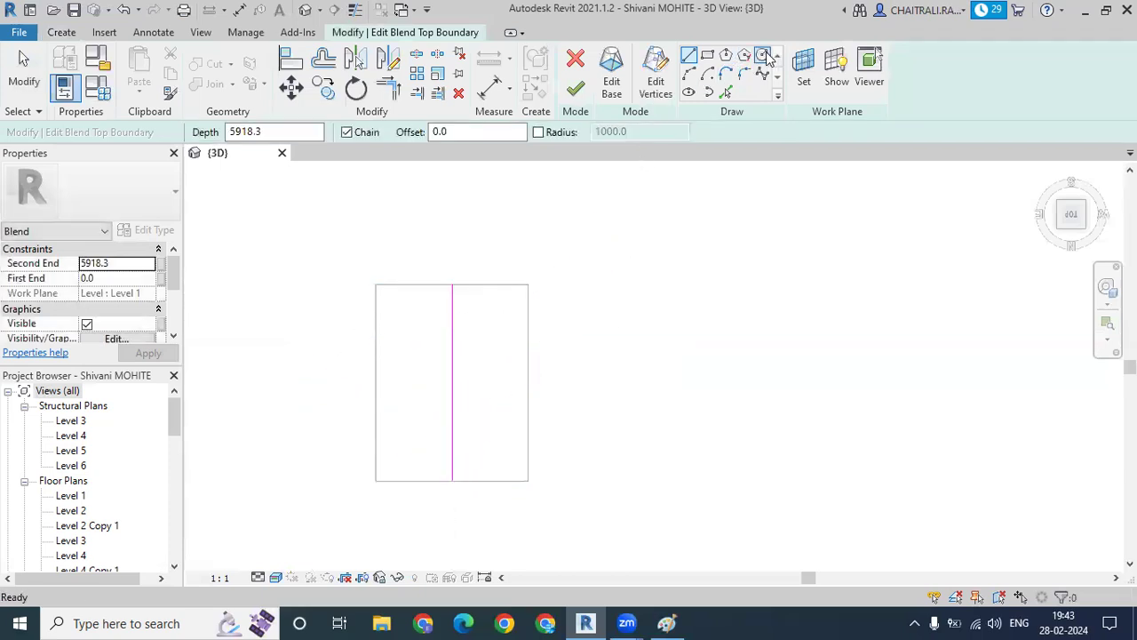
left_click(452, 382)
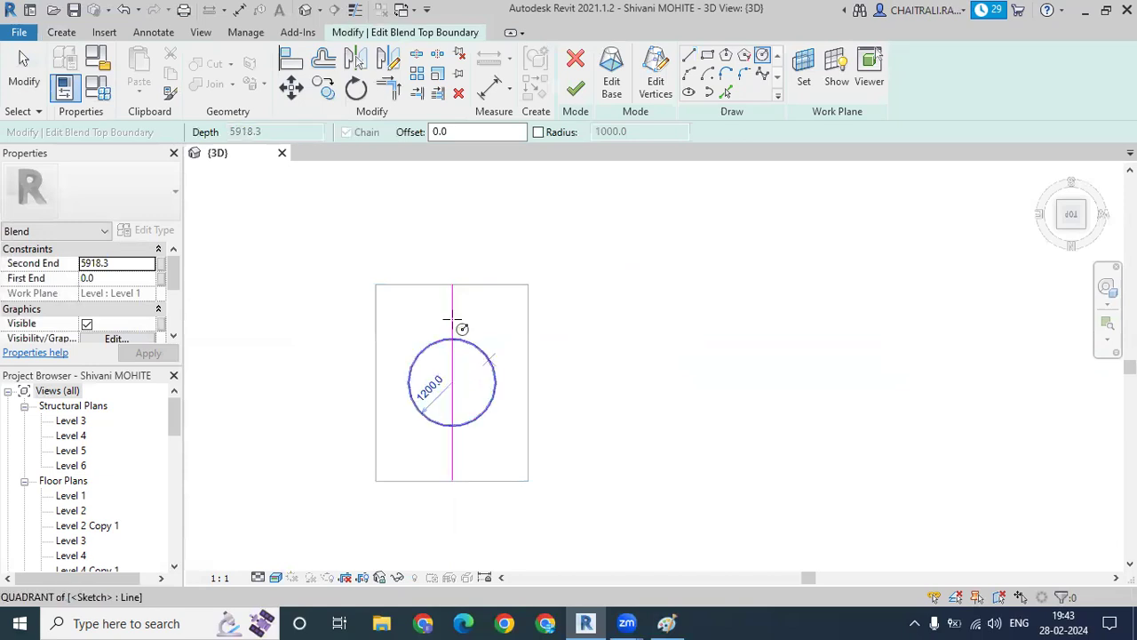
key("Escape")
key("Escape")
left_click(453, 326)
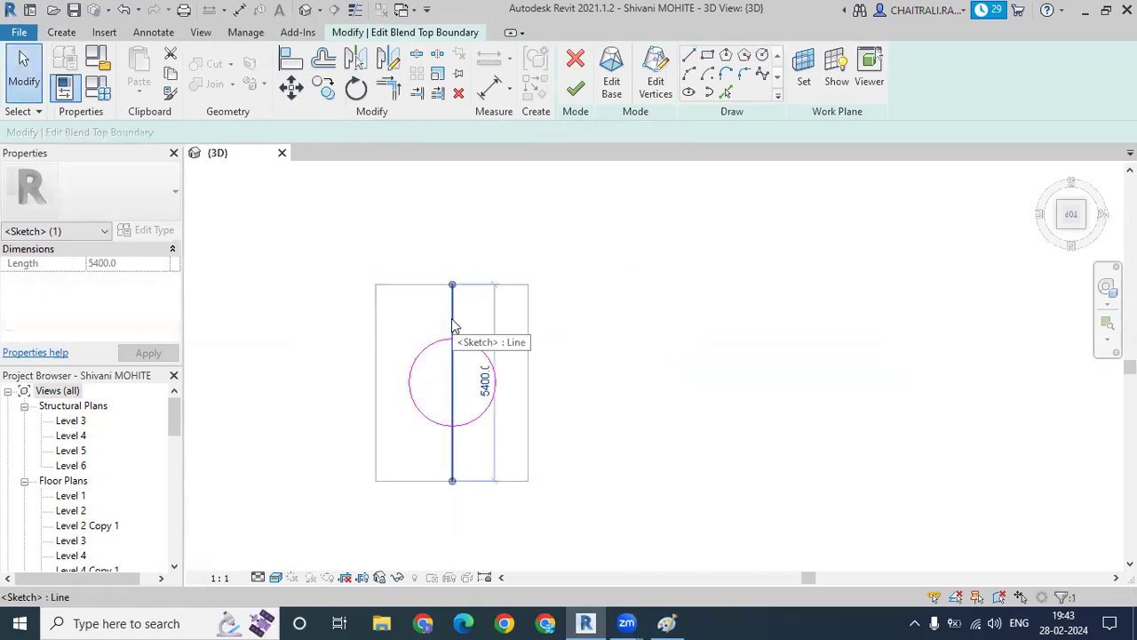
key("Delete")
scroll(635, 338, "down", 1)
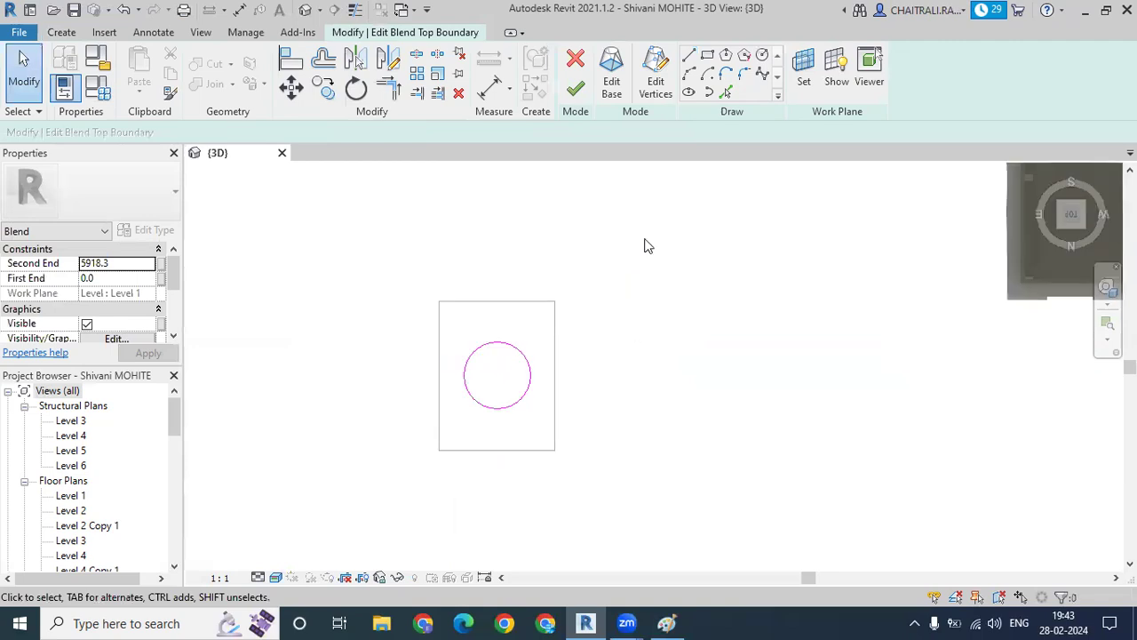
Finish the top boundary edit and orbit around the blend with its new 1200-radius top.
left_click(576, 90)
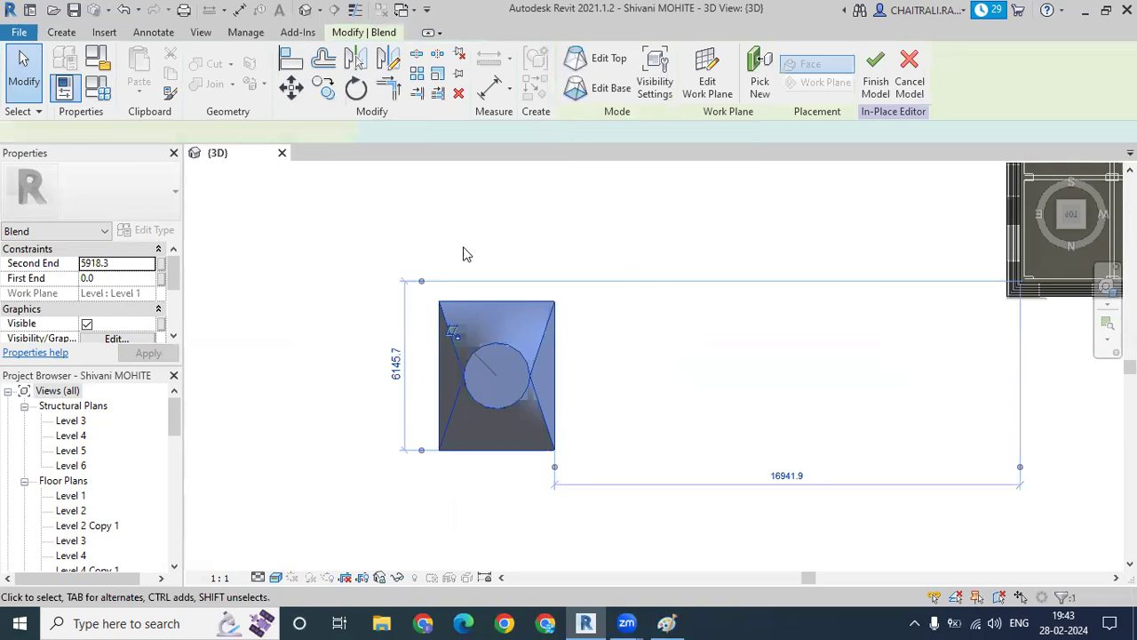
mouse_move(571, 228)
middle_mouse_down("shift")
mouse_move(613, 307)
mouse_move(613, 297)
mouse_move(582, 351)
middle_mouse_up("shift")
scroll(579, 351, "up", 1)
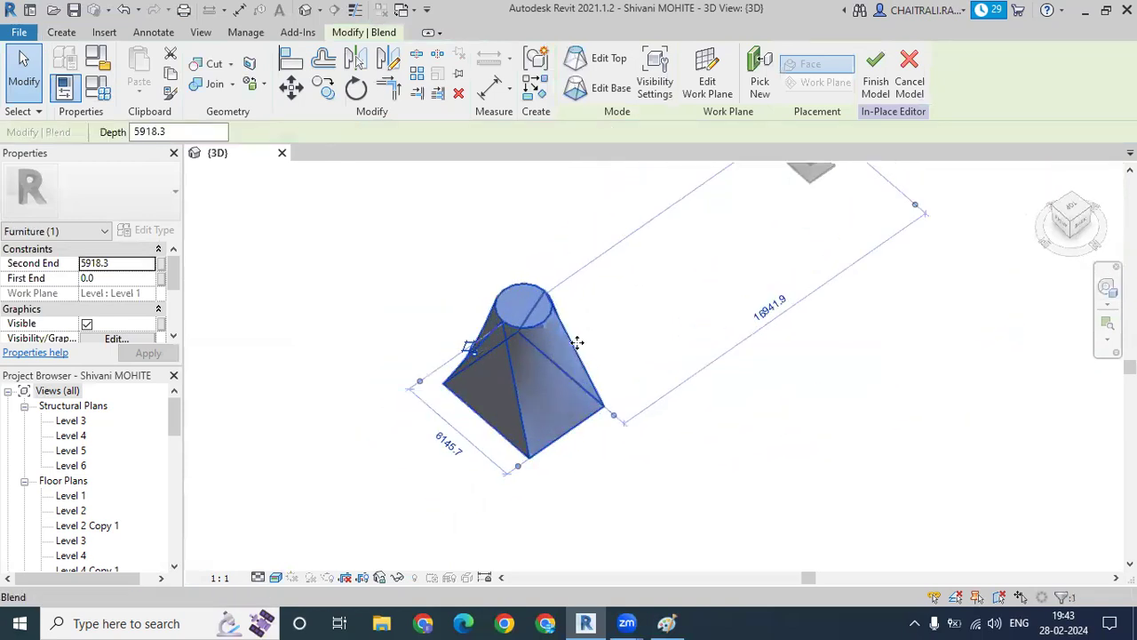
scroll(579, 351, "up", 2)
scroll(580, 351, "up", 1)
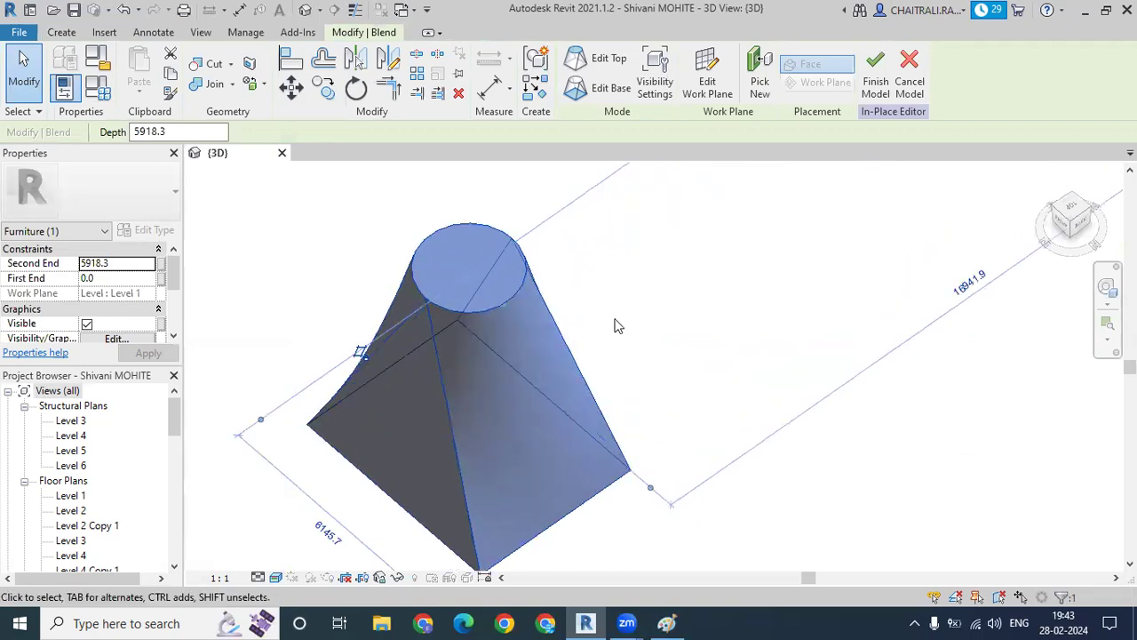
left_click(613, 321)
mouse_move(581, 312)
middle_mouse_down("shift")
mouse_move(556, 349)
mouse_move(498, 317)
mouse_move(482, 325)
mouse_move(630, 287)
mouse_move(638, 382)
mouse_move(592, 385)
mouse_move(521, 315)
middle_mouse_up("shift")
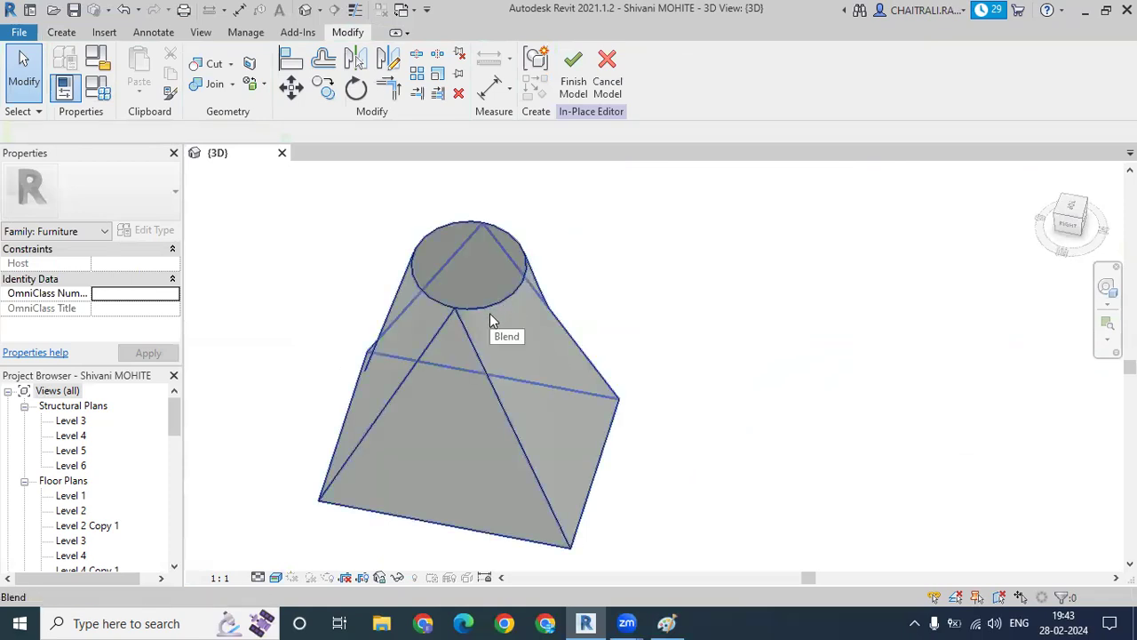
middle_click_drag(490, 320, 487, 362, "shift")
left_click(489, 356)
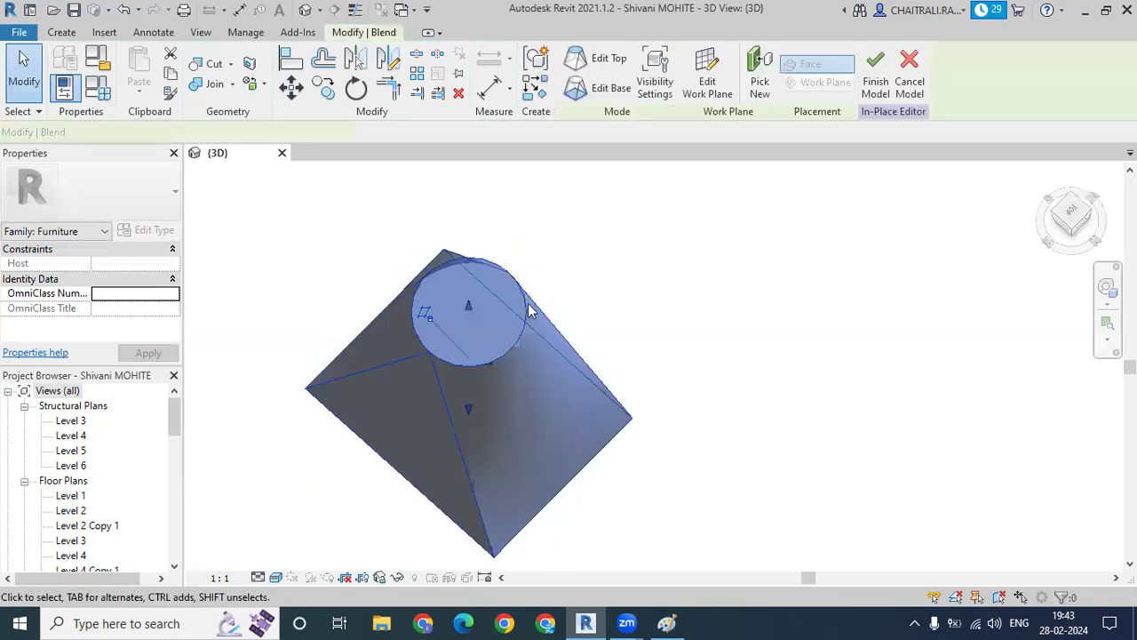
left_click(595, 58)
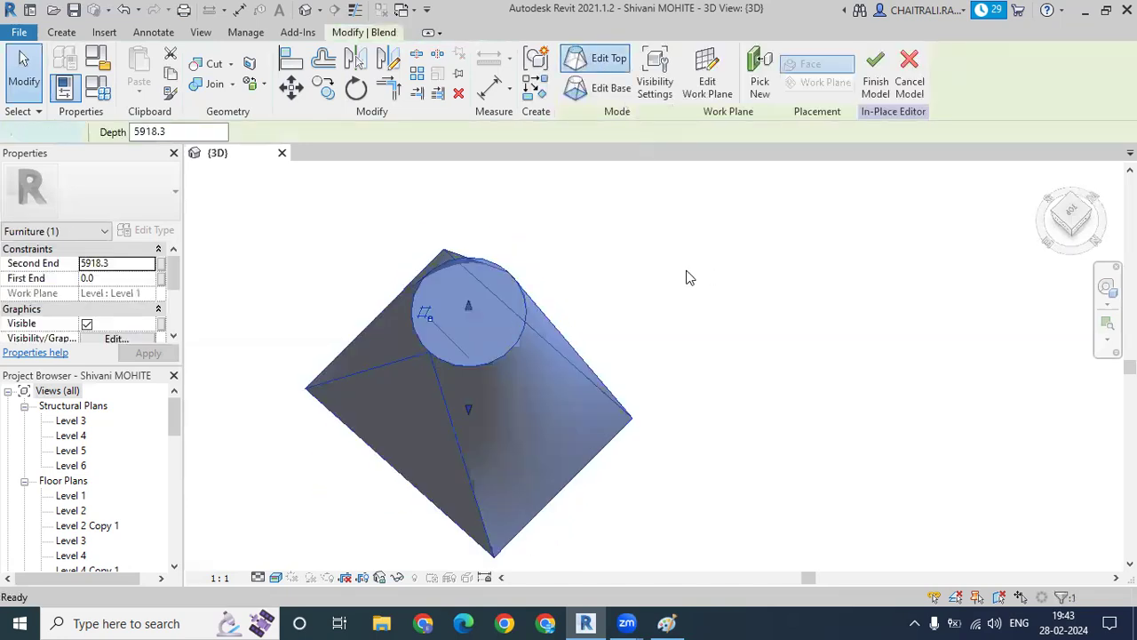
left_click(691, 59)
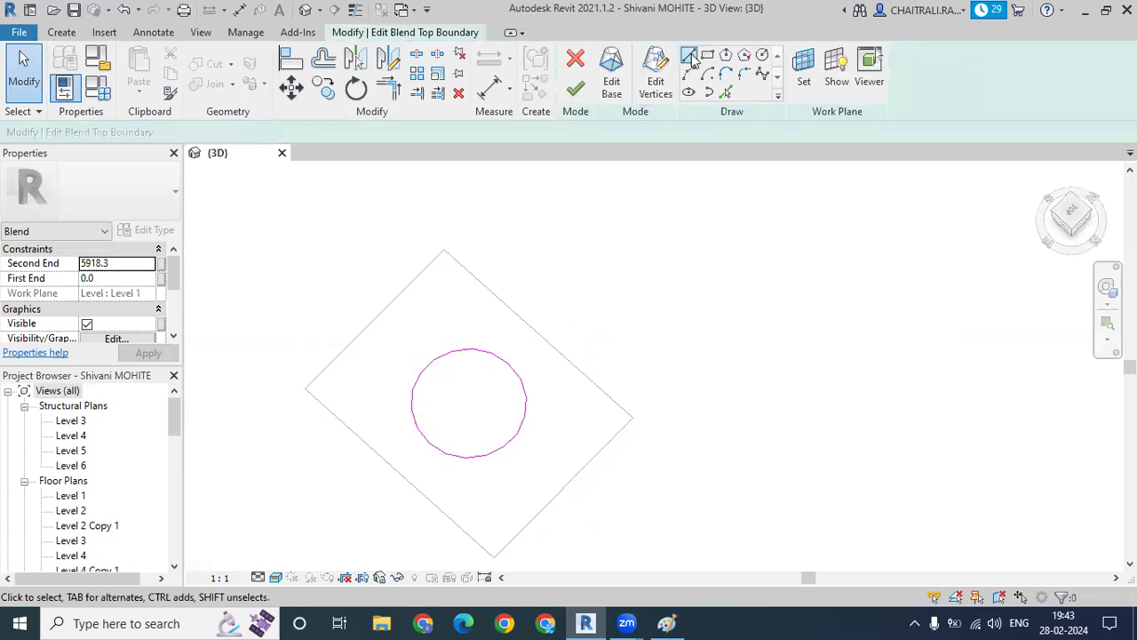
left_click(400, 471)
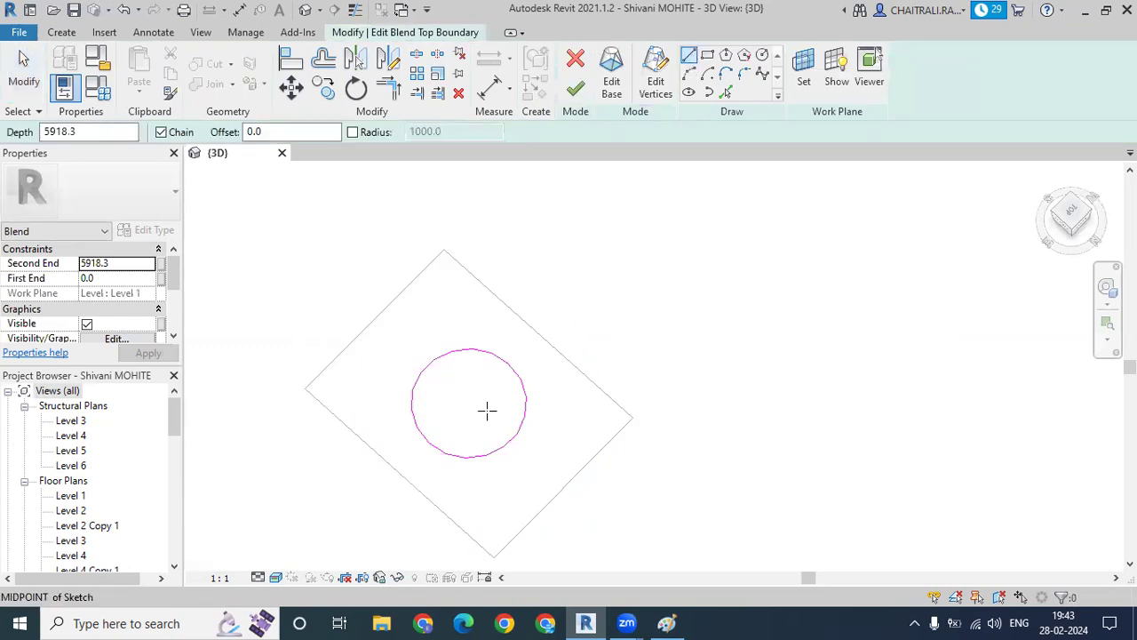
left_click(534, 330)
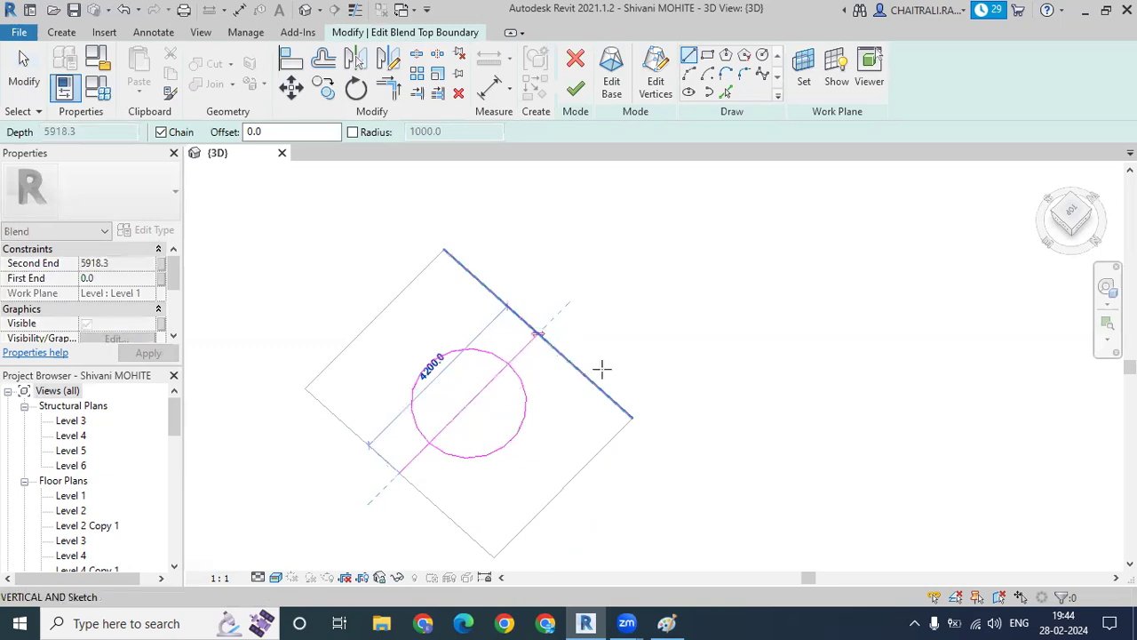
key("Escape")
key("Escape")
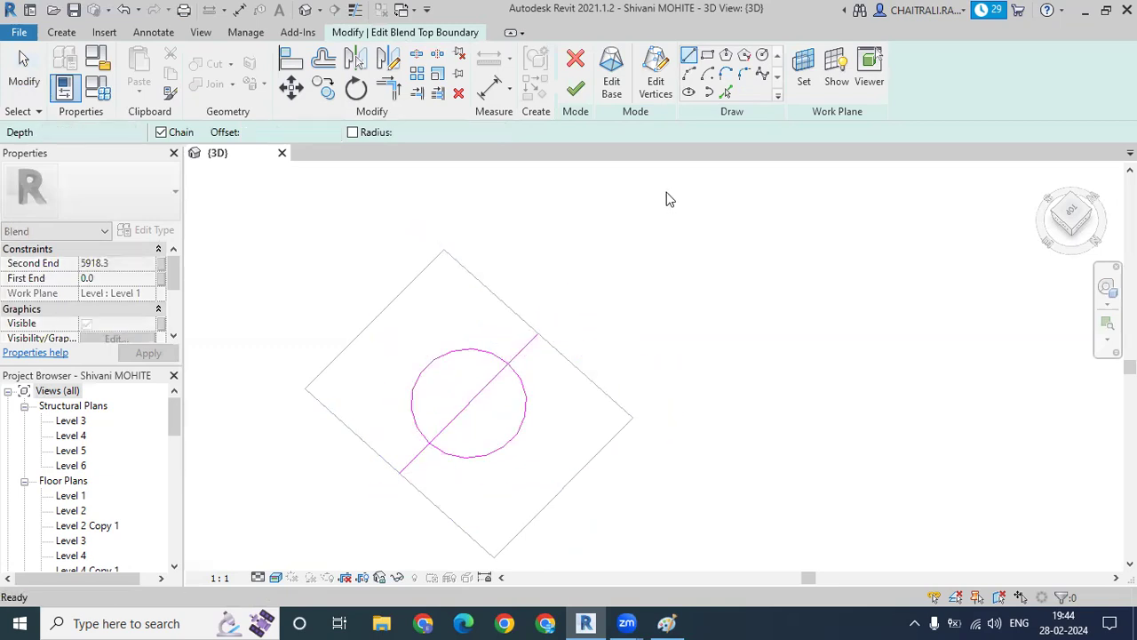
left_click(762, 55)
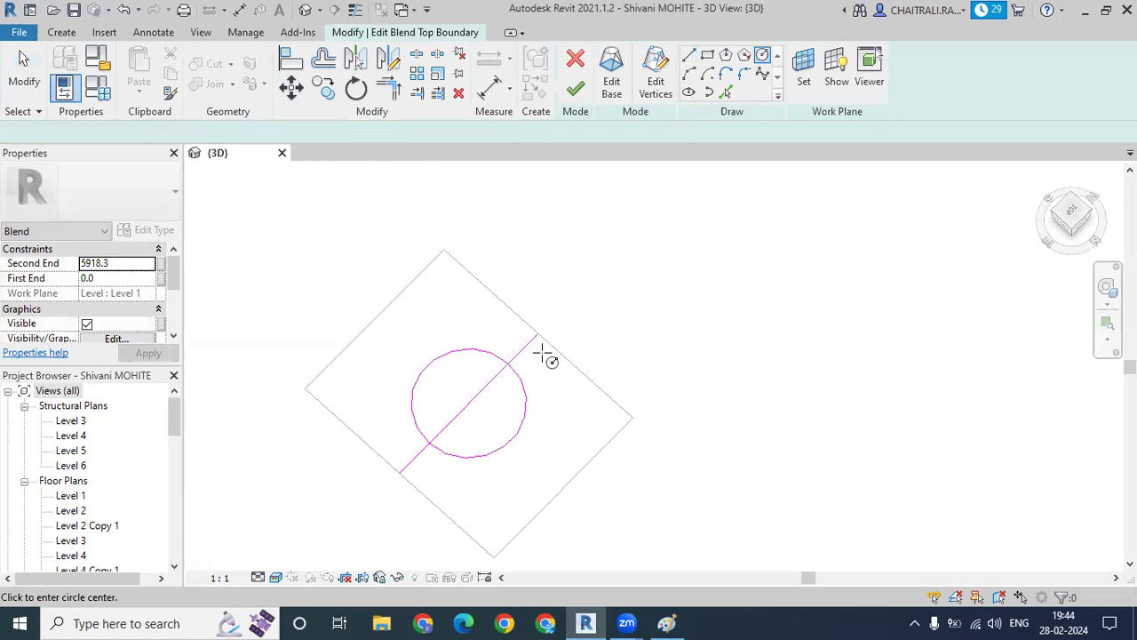
left_click(469, 405)
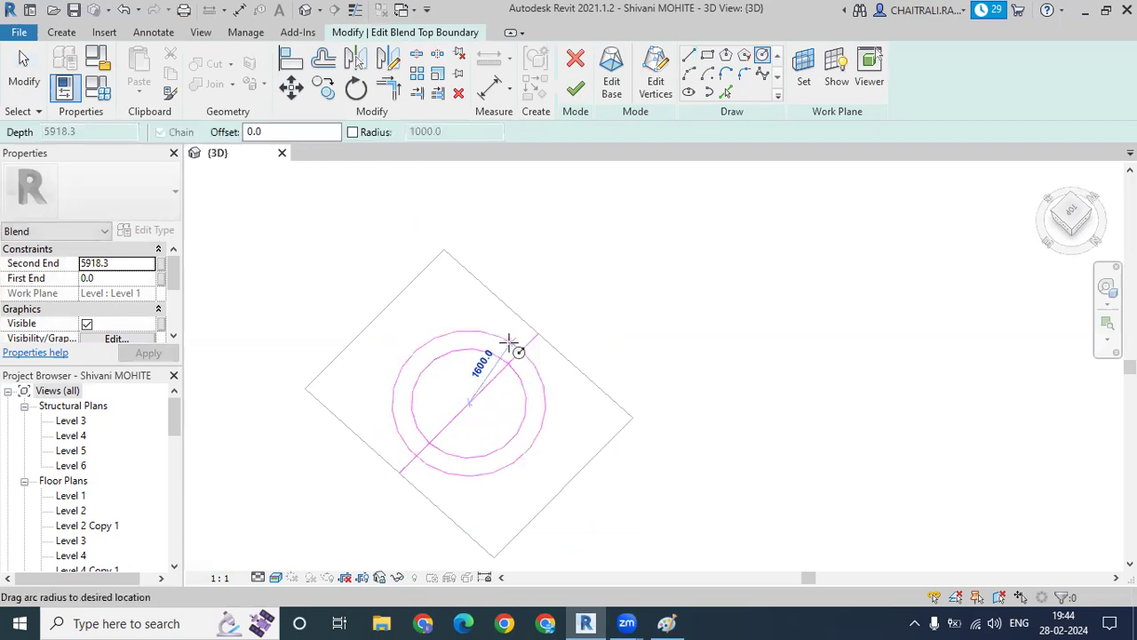
key("Escape")
key("Escape")
left_click(515, 371)
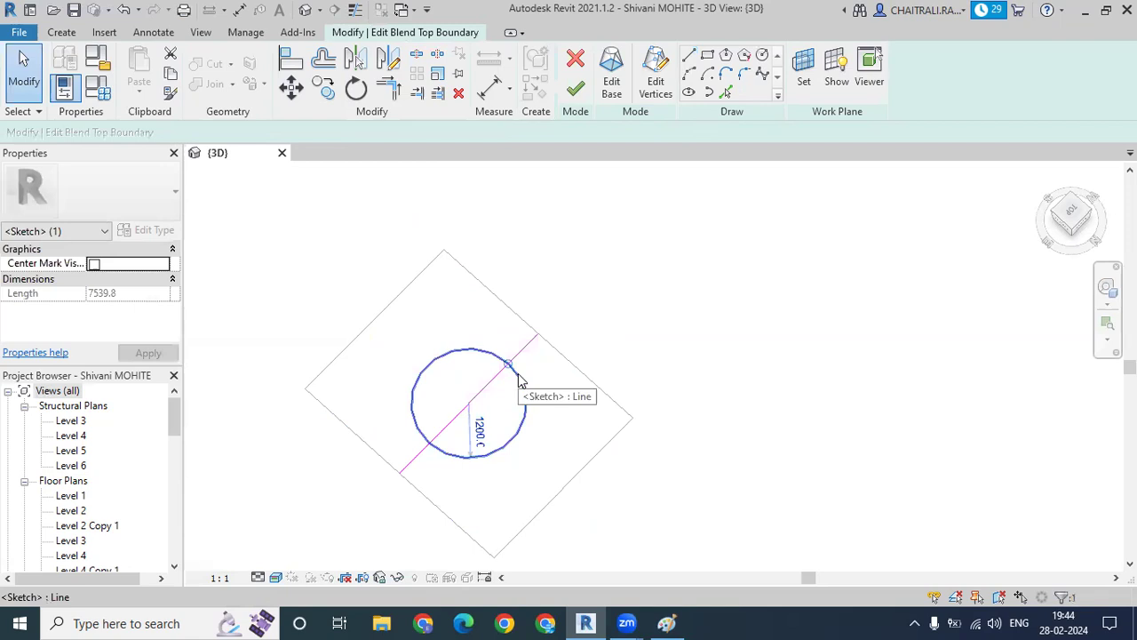
key("Delete")
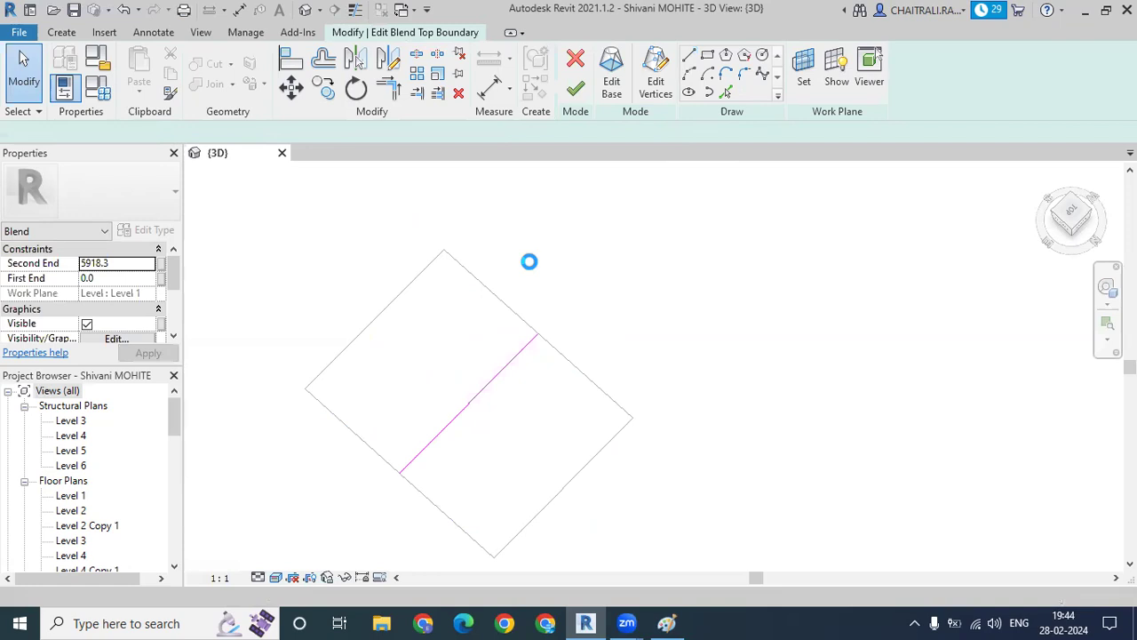
left_click(571, 90)
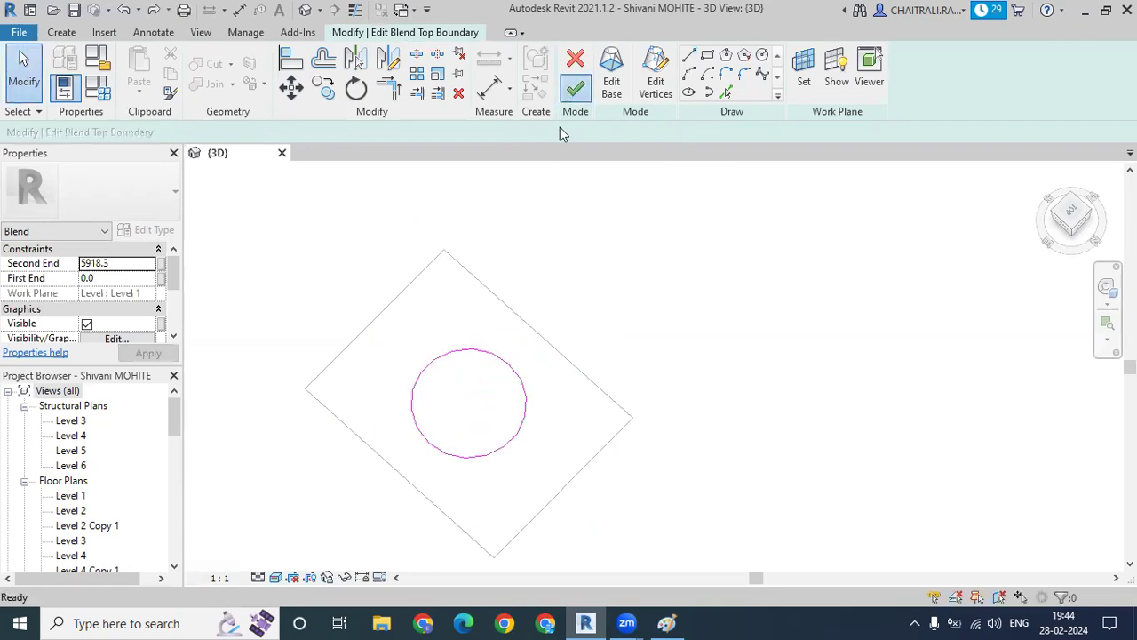
Finish the tapered in-place furniture model.
scroll(586, 297, "down", 3)
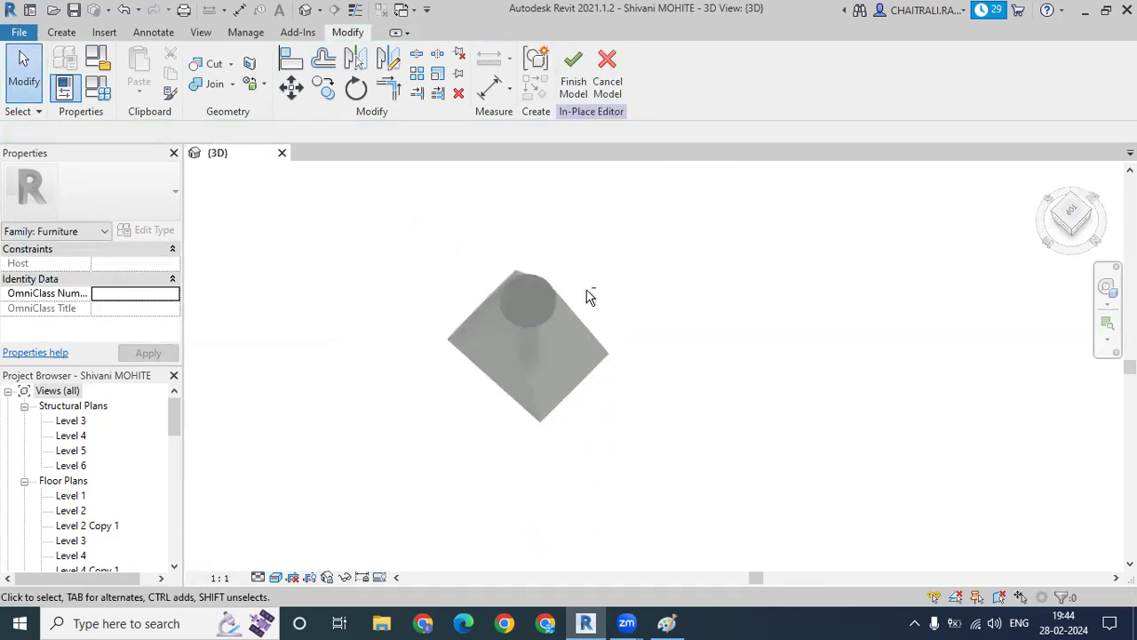
middle_click_drag(589, 198, 574, 127, "shift")
left_click(571, 71)
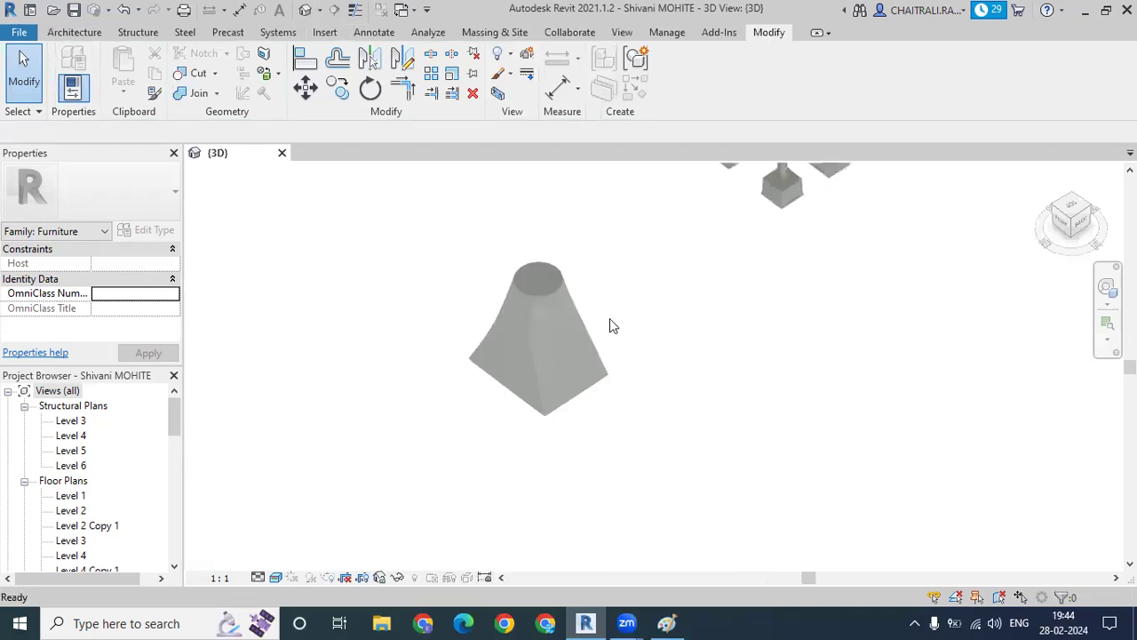
Select the finished blend furniture beside the house and delete it.
middle_click_drag(655, 310, 650, 376)
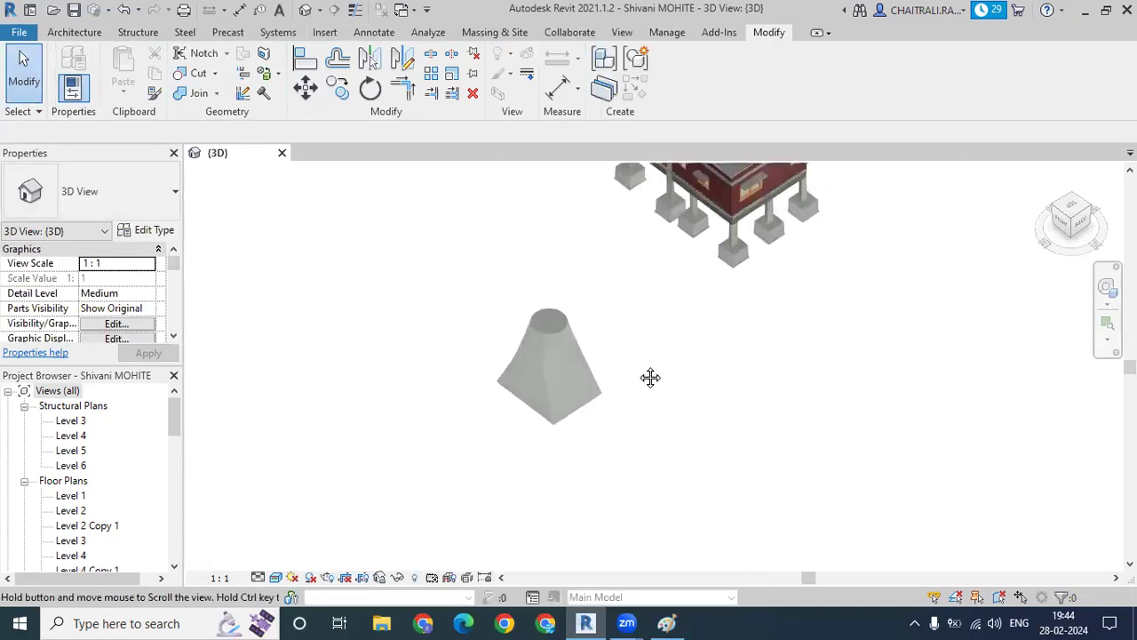
left_click(560, 343)
key("Delete")
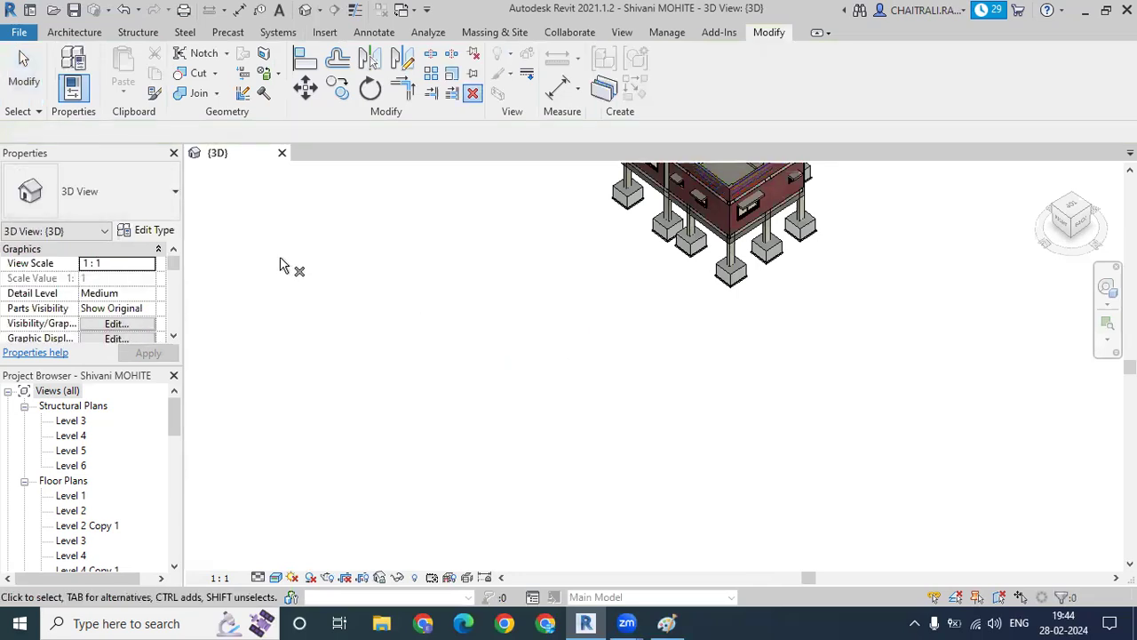
Pan and zoom the 3D view, tilting it to look down onto the house's floor slab.
left_click(74, 32)
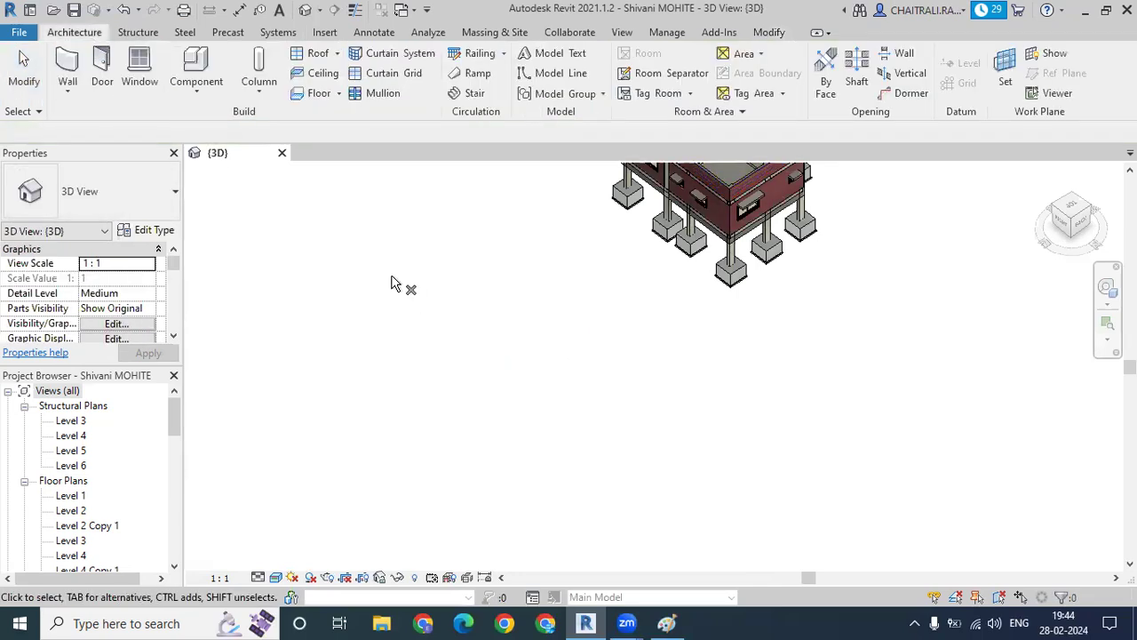
middle_click_drag(462, 310, 385, 337)
mouse_move(522, 371)
middle_mouse_down()
mouse_move(543, 397)
mouse_move(467, 356)
middle_mouse_up()
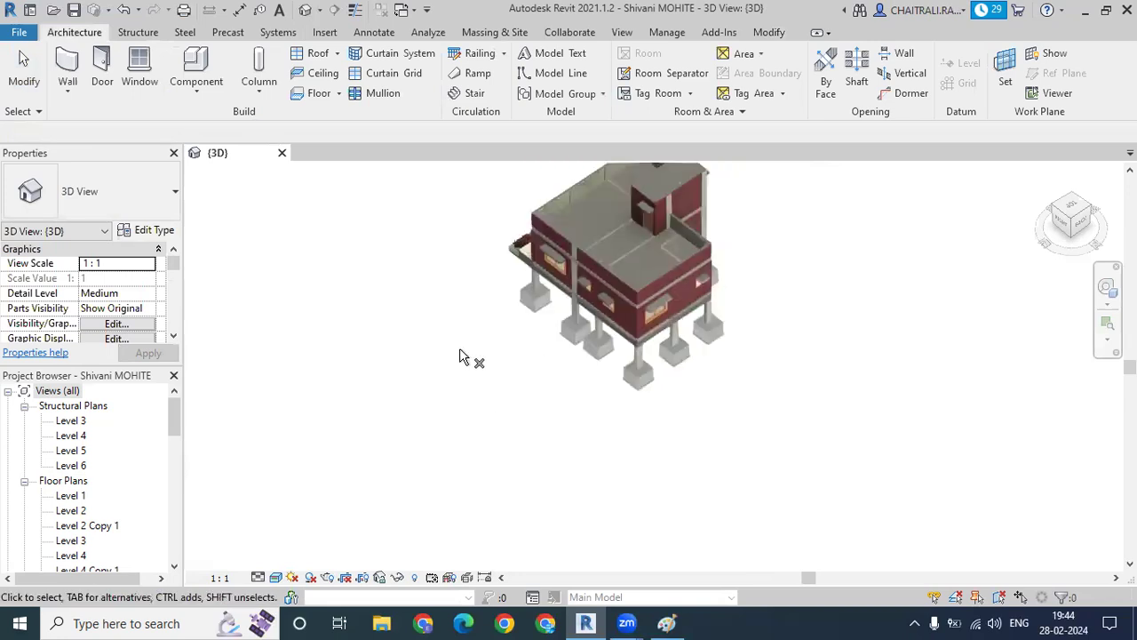
scroll(468, 356, "up", 2)
middle_click_drag(372, 444, 283, 539)
scroll(453, 324, "up", 3)
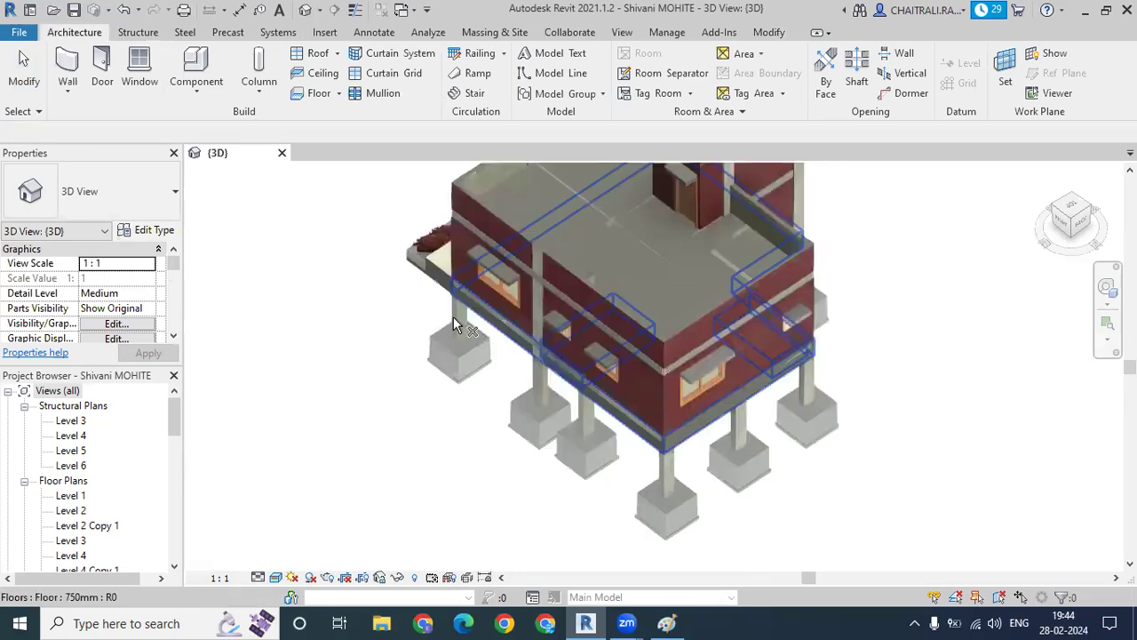
middle_click_drag(538, 394, 382, 295, "shift")
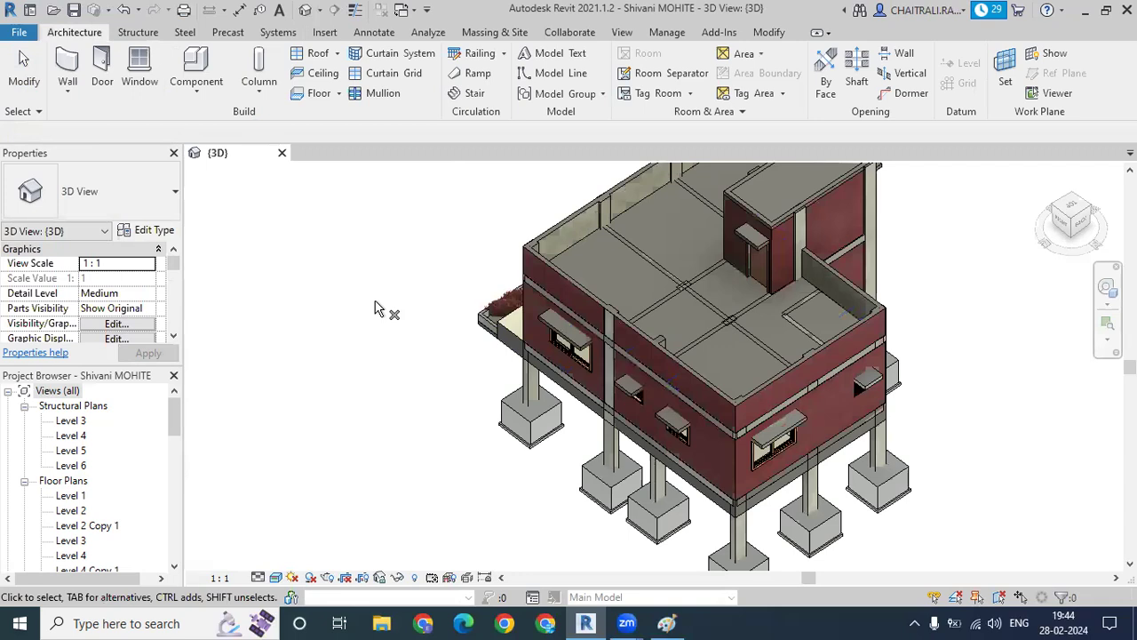
middle_click_drag(424, 222, 386, 218)
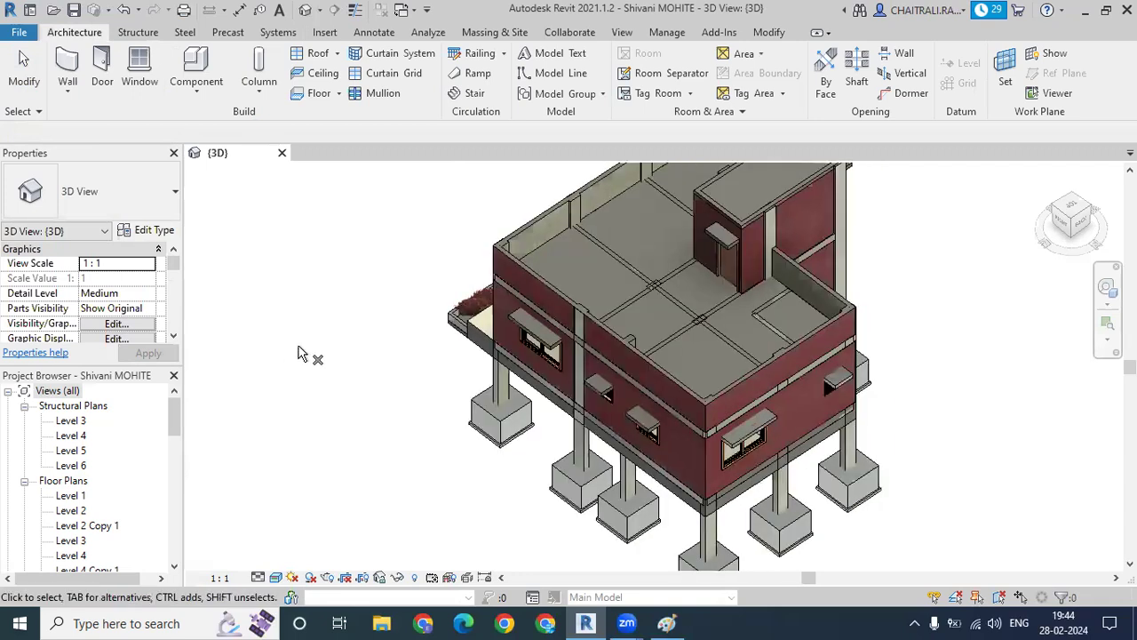
scroll(300, 355, "up", 2)
middle_click_drag(364, 308, 345, 299)
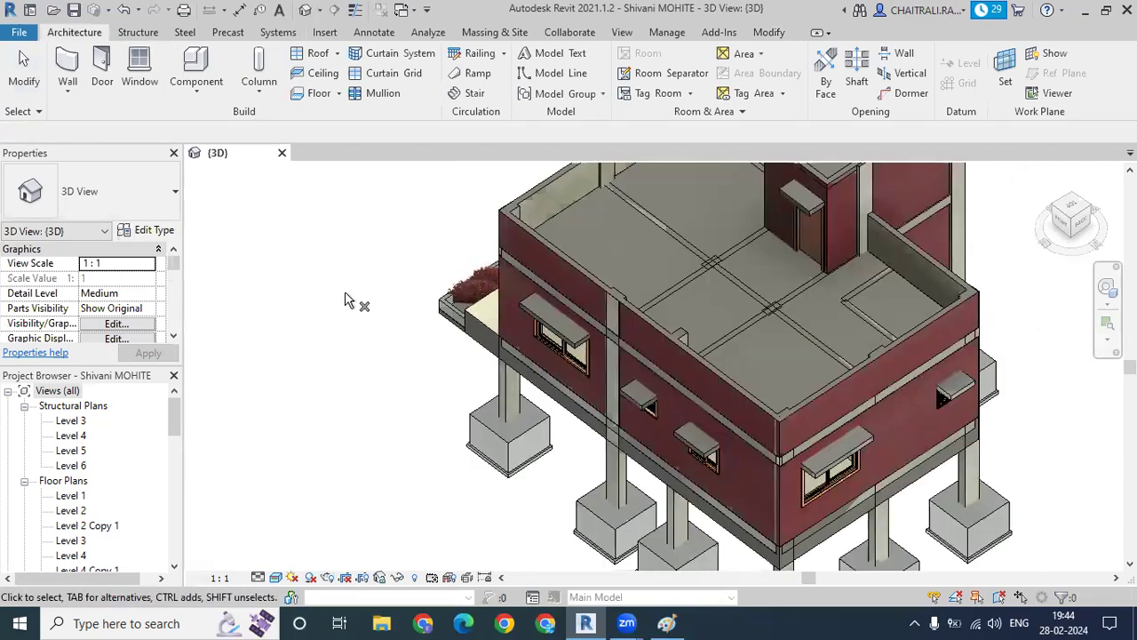
scroll(374, 331, "up", 2)
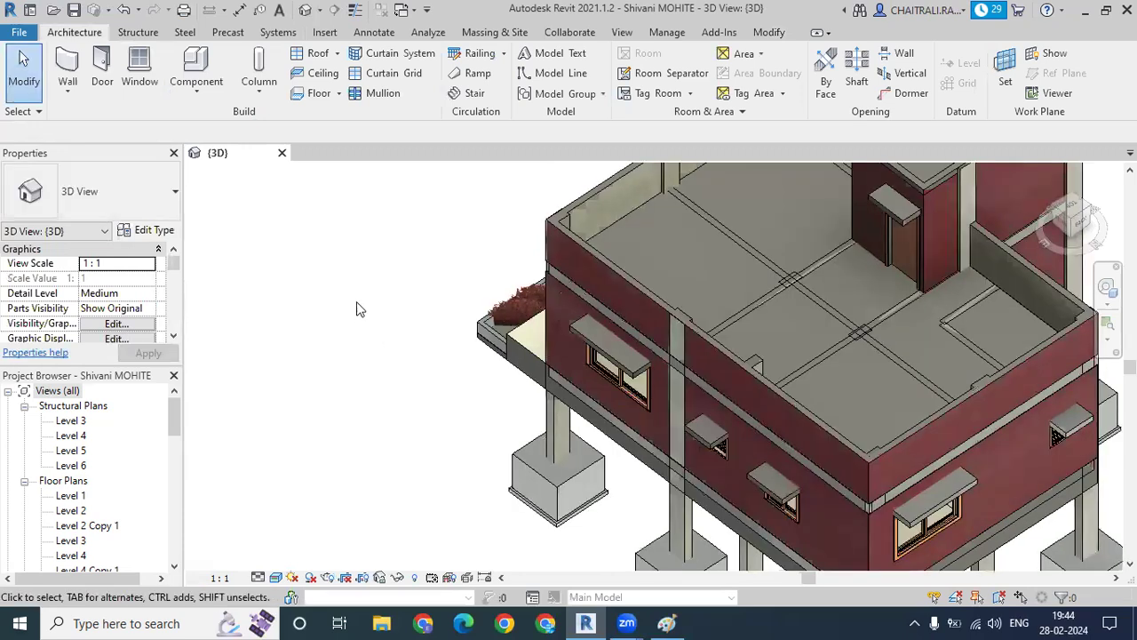
middle_click_drag(356, 307, 269, 279)
scroll(364, 280, "down", 2)
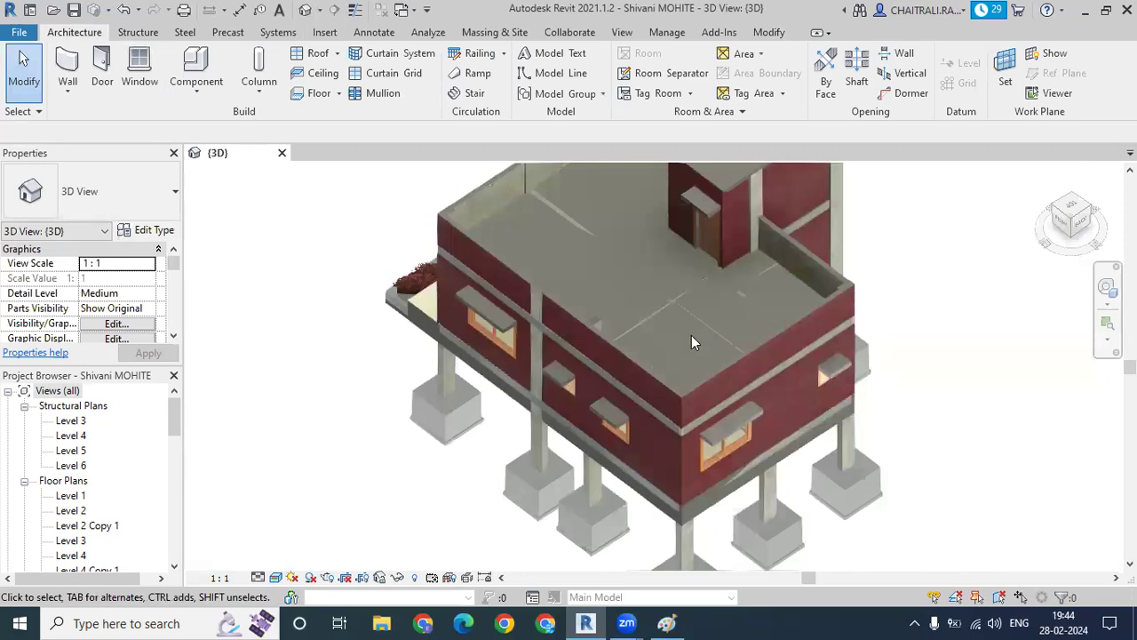
scroll(697, 336, "down", 1)
scroll(718, 298, "up", 2)
scroll(724, 254, "down", 1)
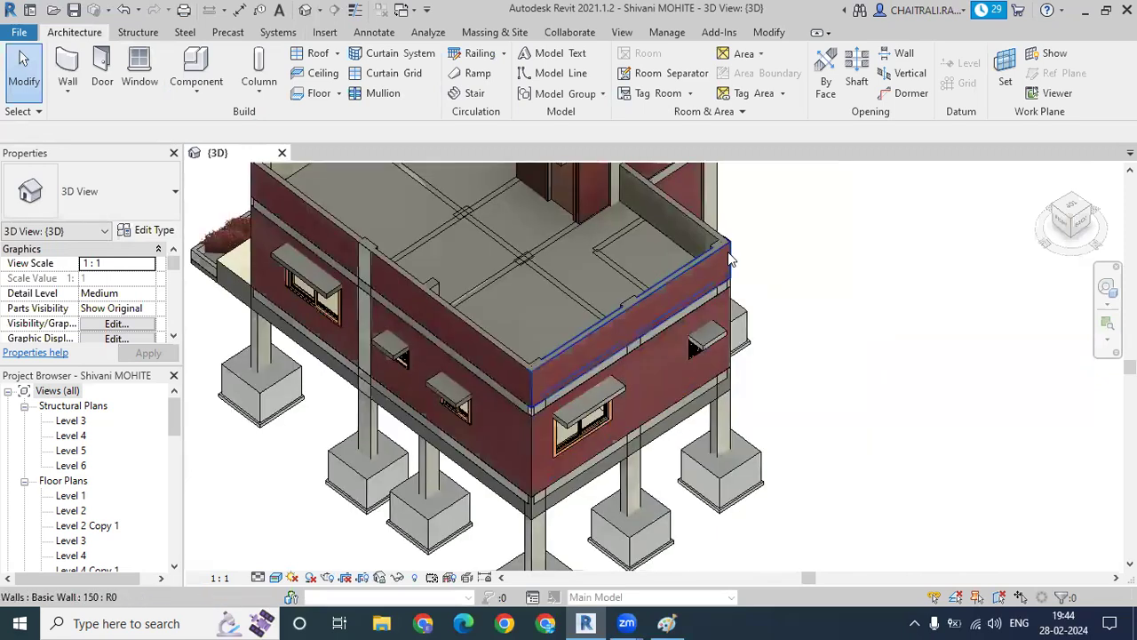
scroll(728, 251, "up", 1)
scroll(727, 252, "up", 1)
scroll(729, 366, "down", 2)
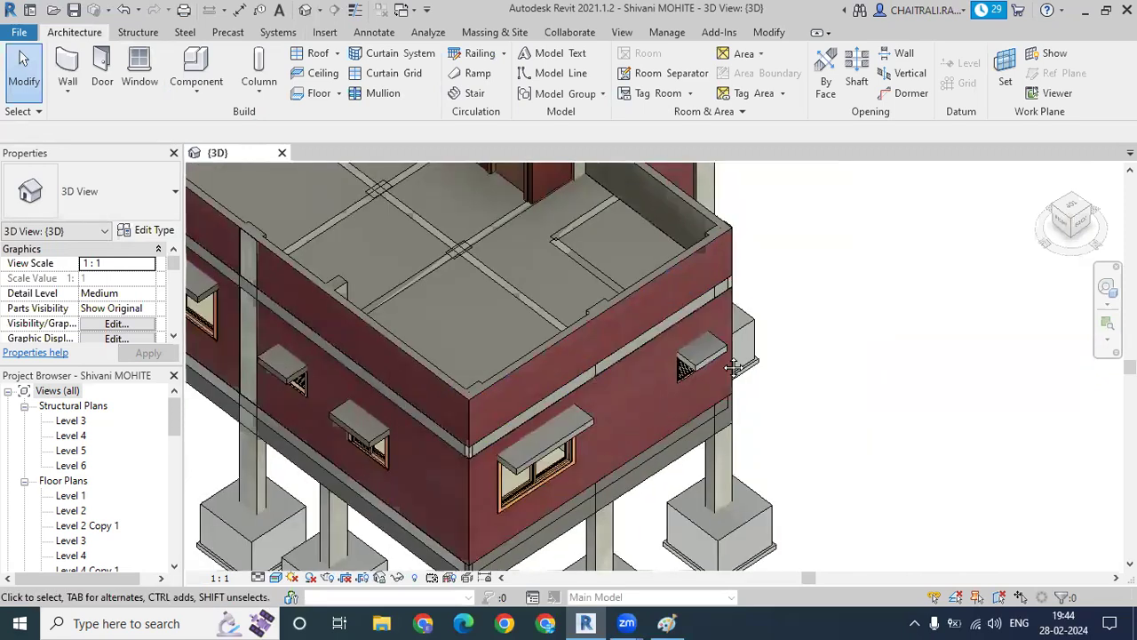
scroll(761, 332, "down", 1)
scroll(750, 369, "down", 2)
Orbit to a front-right corner view of the house, then open the Level 1 floor plan.
mouse_move(742, 379)
middle_mouse_down("shift")
mouse_move(850, 326)
mouse_move(581, 401)
mouse_move(968, 372)
middle_mouse_up("shift")
scroll(666, 258, "down", 2)
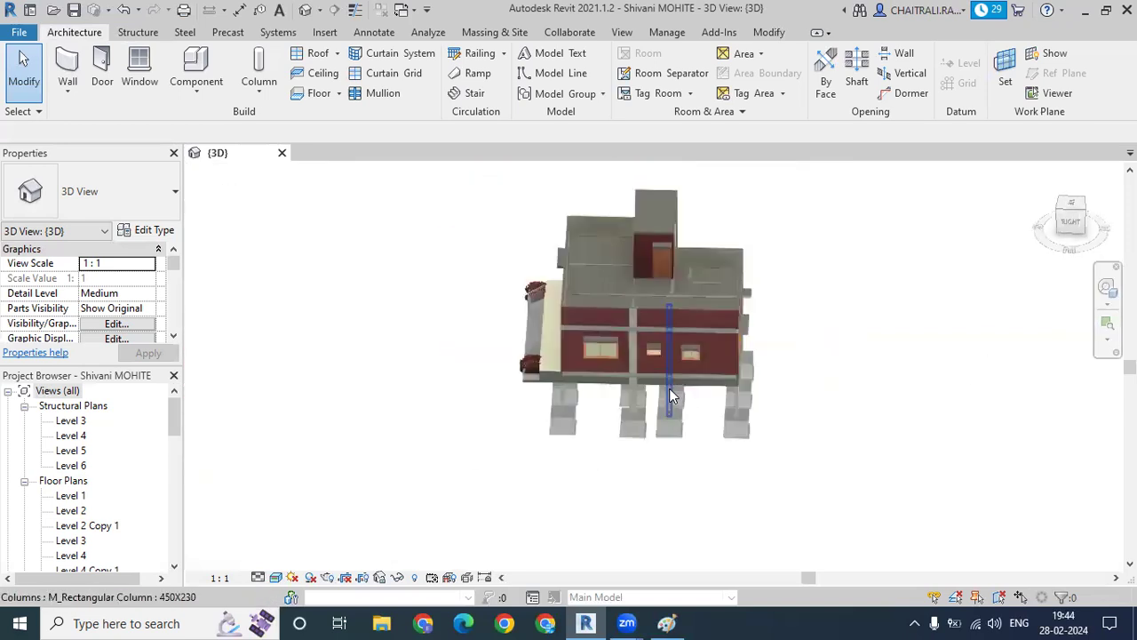
scroll(609, 450, "down", 1)
scroll(654, 445, "down", 1)
mouse_move(655, 444)
middle_mouse_down("shift")
mouse_move(643, 486)
mouse_move(855, 358)
middle_mouse_up("shift")
scroll(773, 355, "up", 1)
scroll(771, 348, "up", 2)
scroll(767, 338, "up", 2)
middle_click_drag(767, 338, 769, 485)
scroll(744, 423, "up", 2)
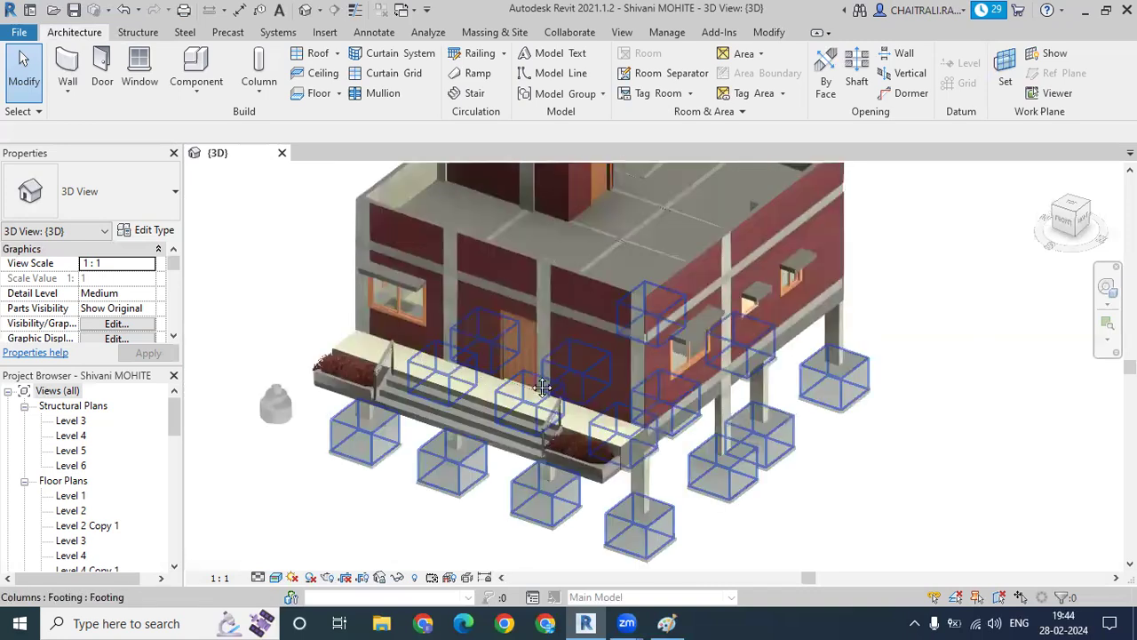
middle_click_drag(542, 387, 415, 297)
scroll(215, 360, "up", 2)
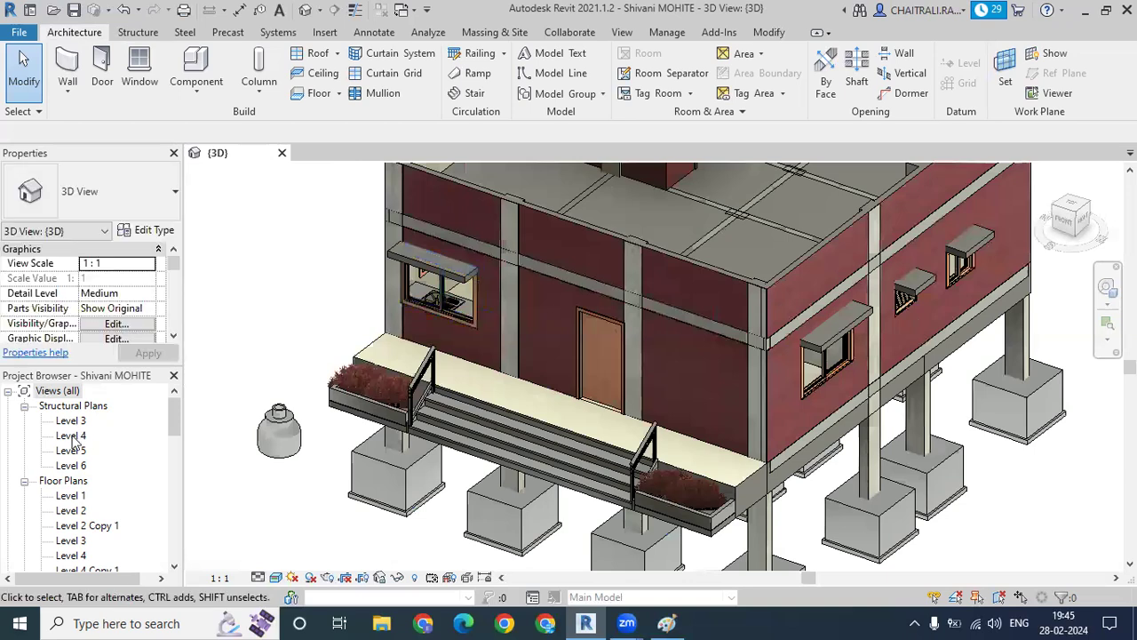
left_click(71, 496)
double_click(71, 496)
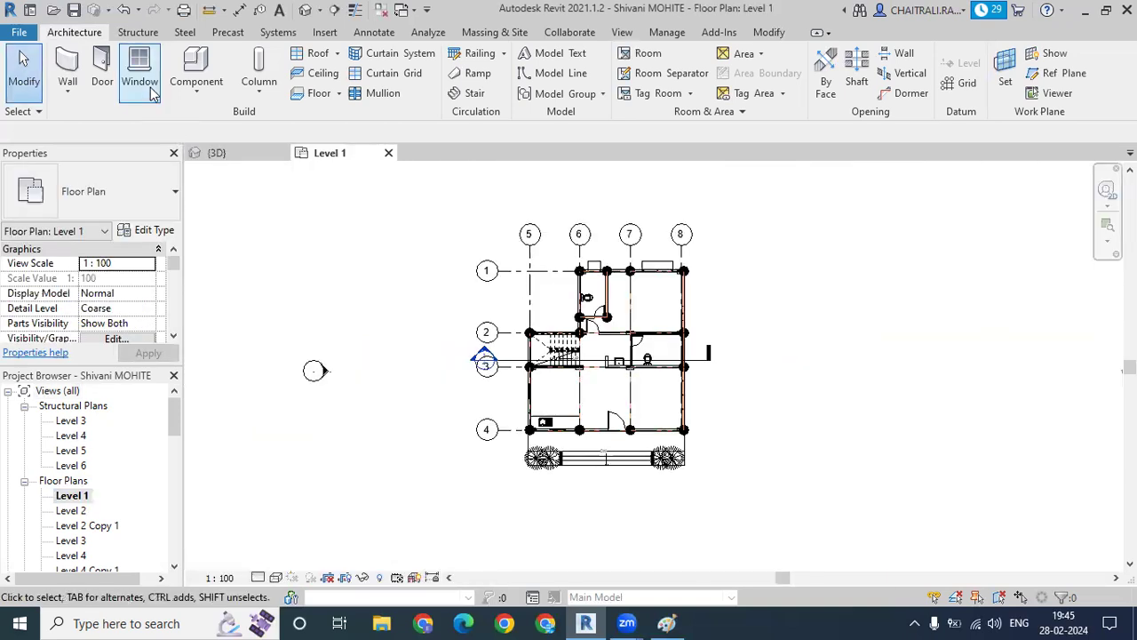
Start Place a Component and cancel Load Family without loading the M_Sofa-Corbu family.
left_click(200, 103)
left_click(233, 119)
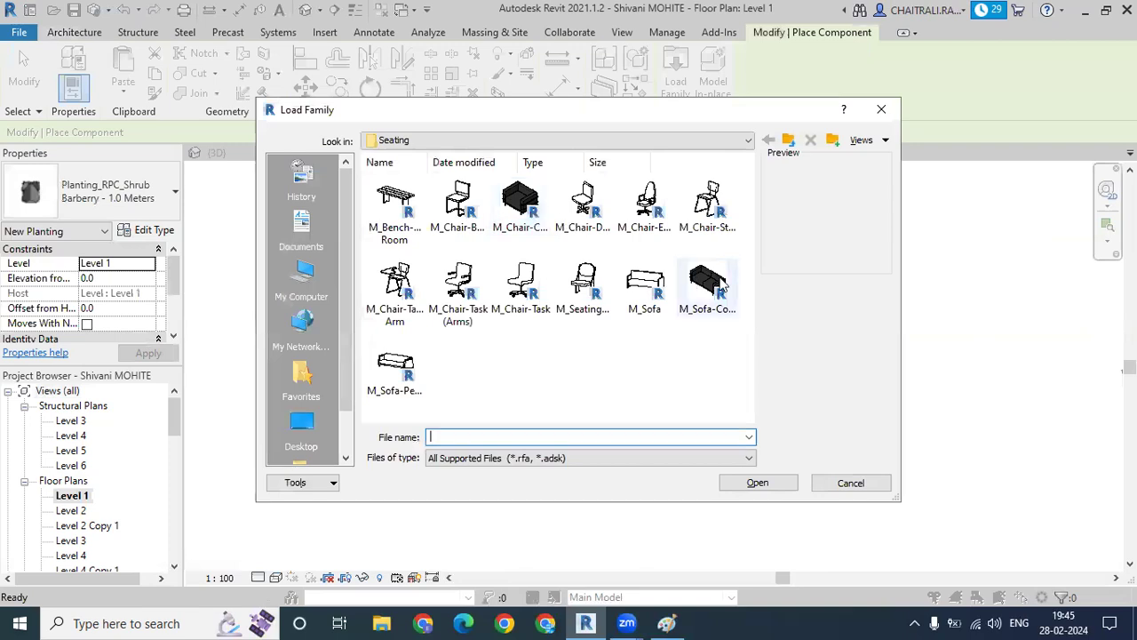
left_click(715, 289)
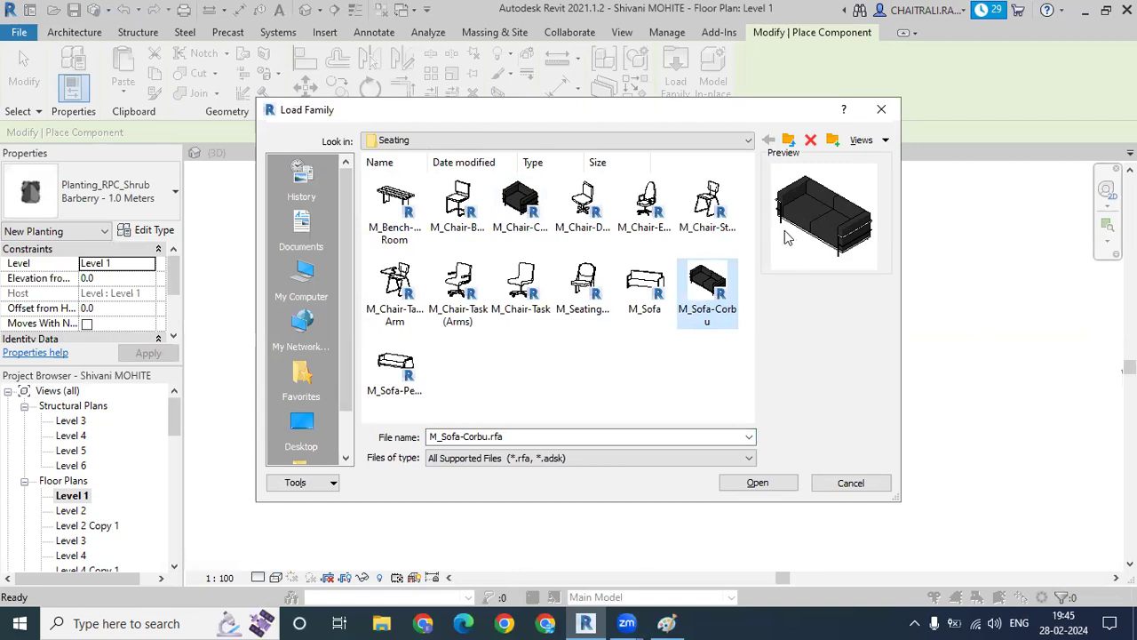
left_click(881, 108)
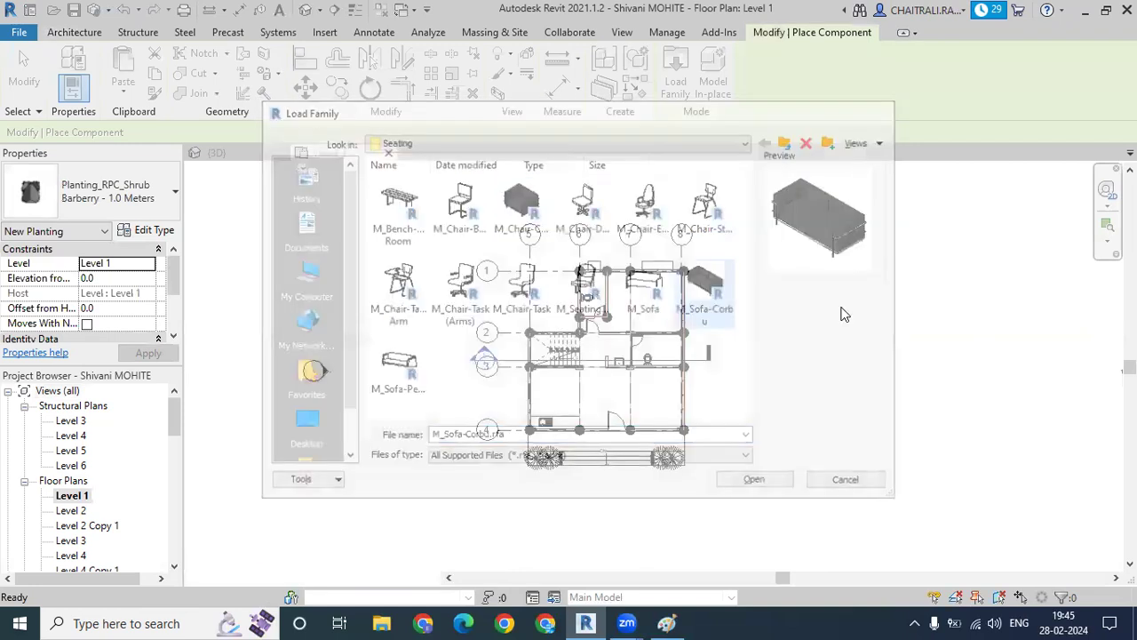
Delete the accidentally placed shrub and return to the default 3D view.
left_click(837, 352)
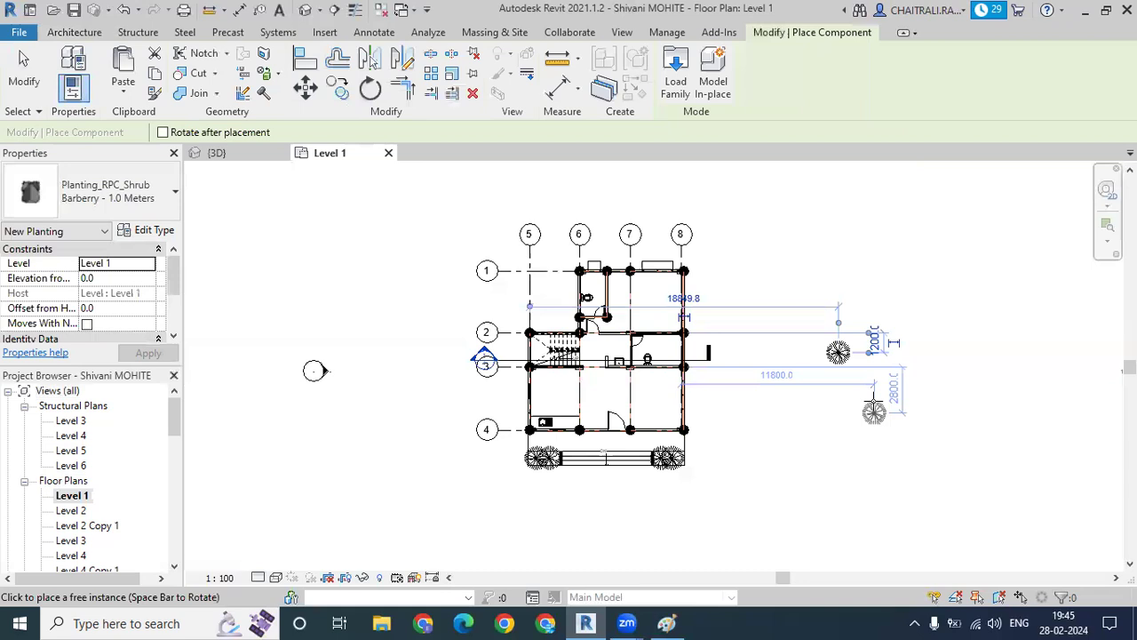
key("Escape")
key("Escape")
left_click(849, 357)
key("Delete")
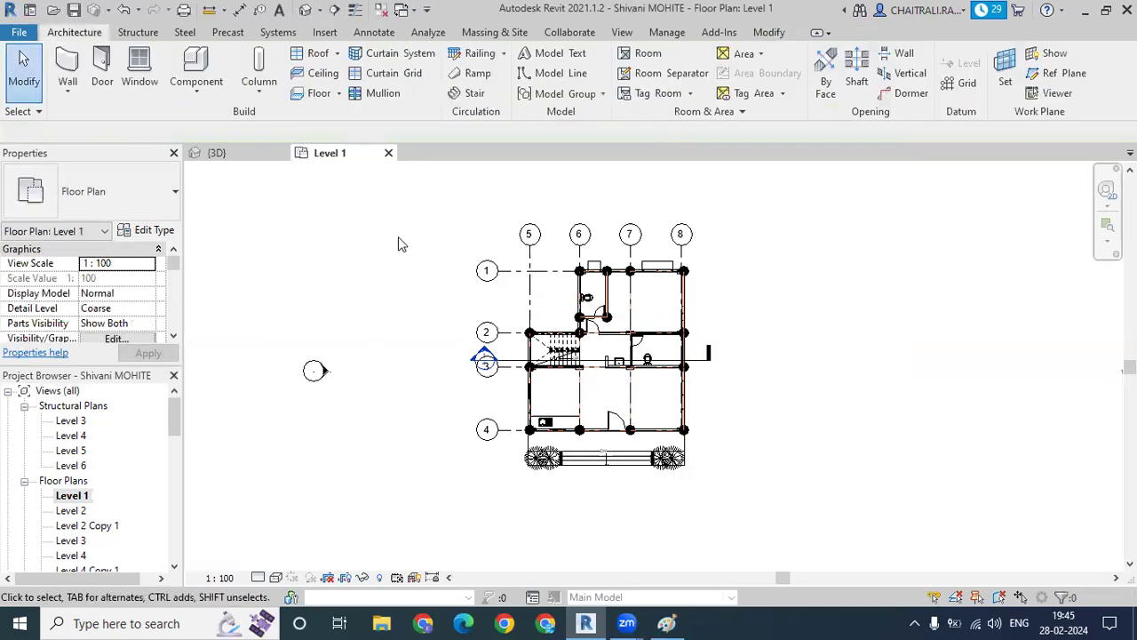
left_click(304, 8)
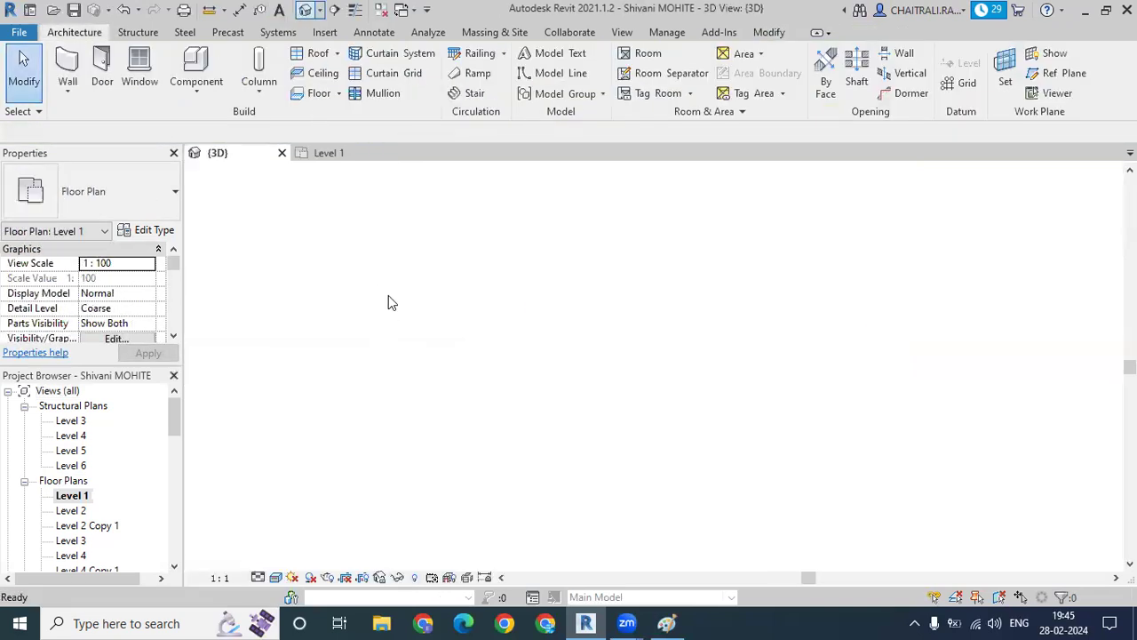
Select the test in-place furniture object beside the front steps and delete it.
scroll(388, 314, "down", 2)
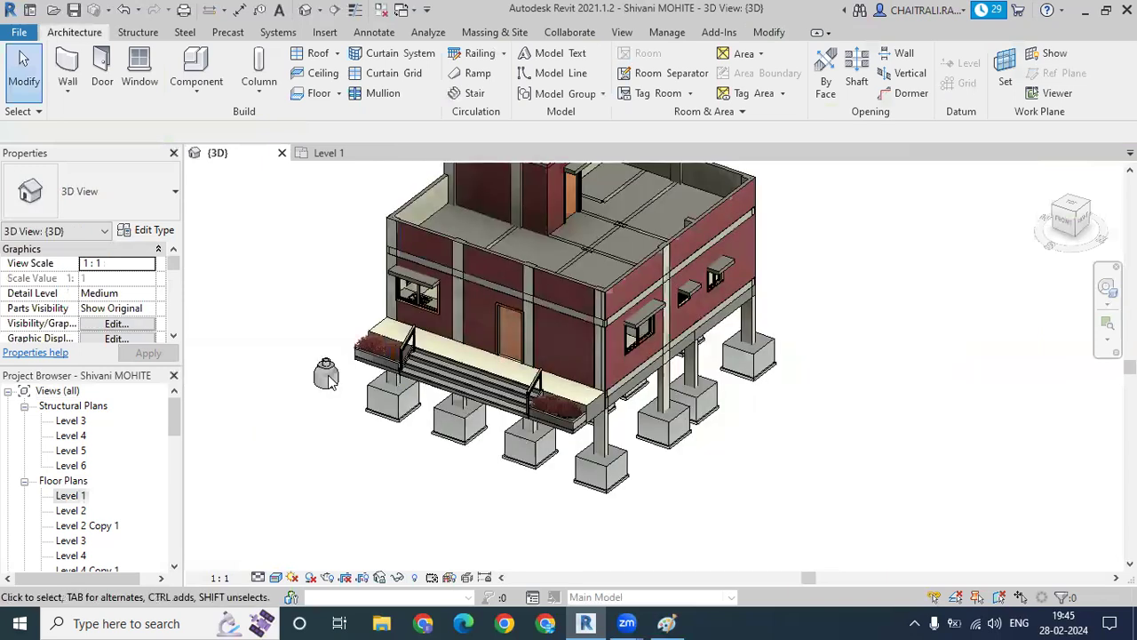
left_click(327, 375)
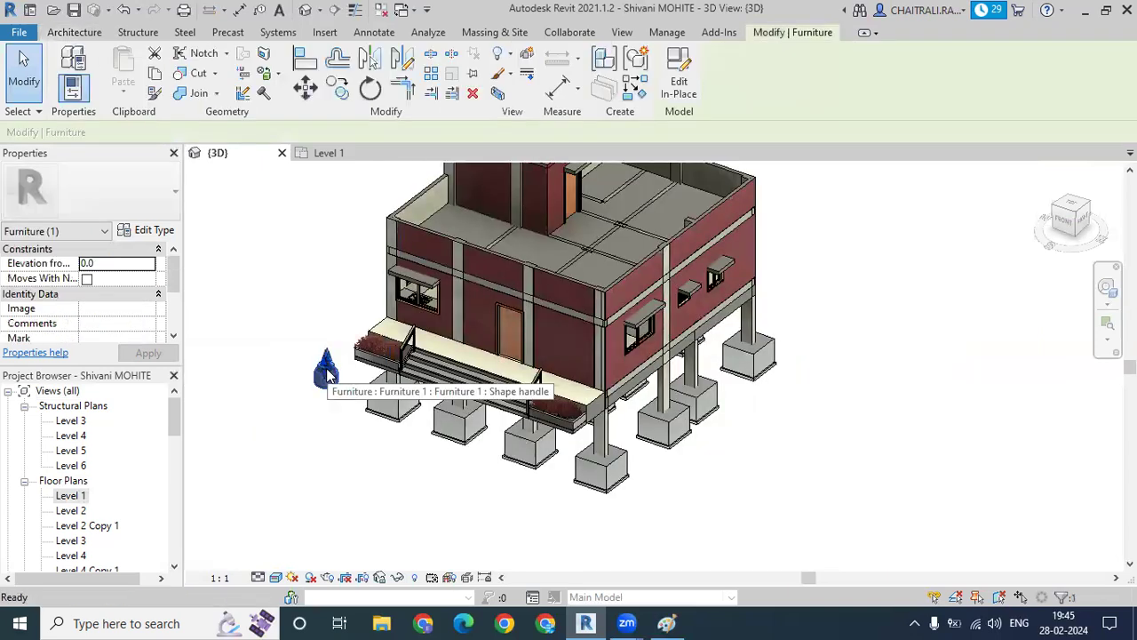
key("Delete")
Zoom and pan to frame the whole house with its front steps, railings and planters.
scroll(305, 241, "up", 2)
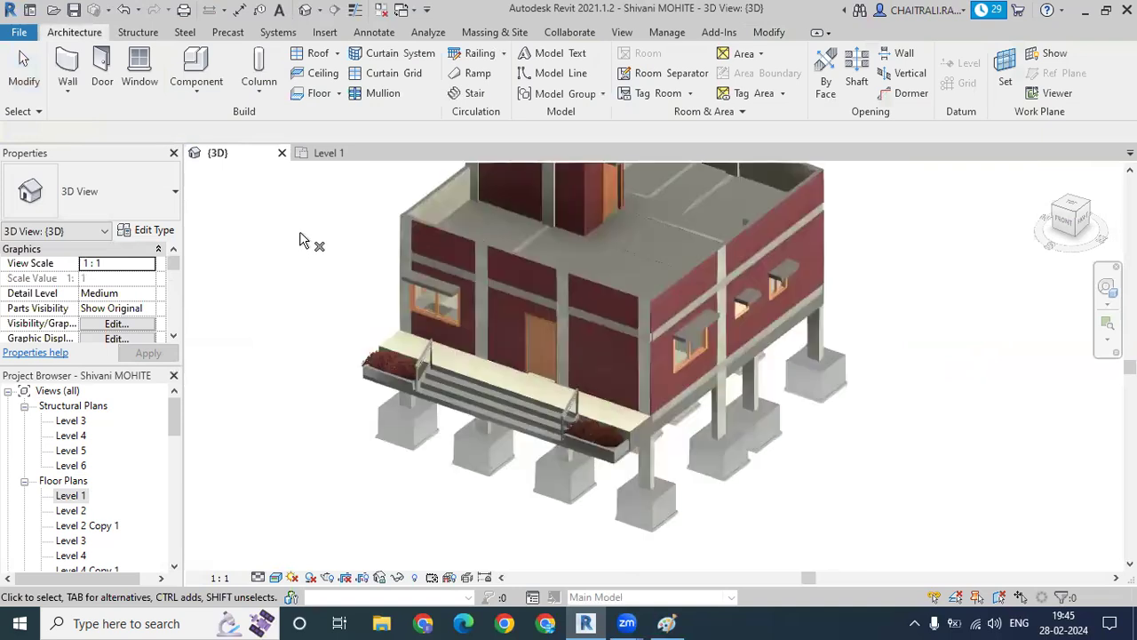
mouse_move(312, 246)
middle_mouse_down()
mouse_move(355, 255)
mouse_move(355, 310)
middle_mouse_up()
scroll(329, 243, "up", 1)
scroll(347, 255, "up", 1)
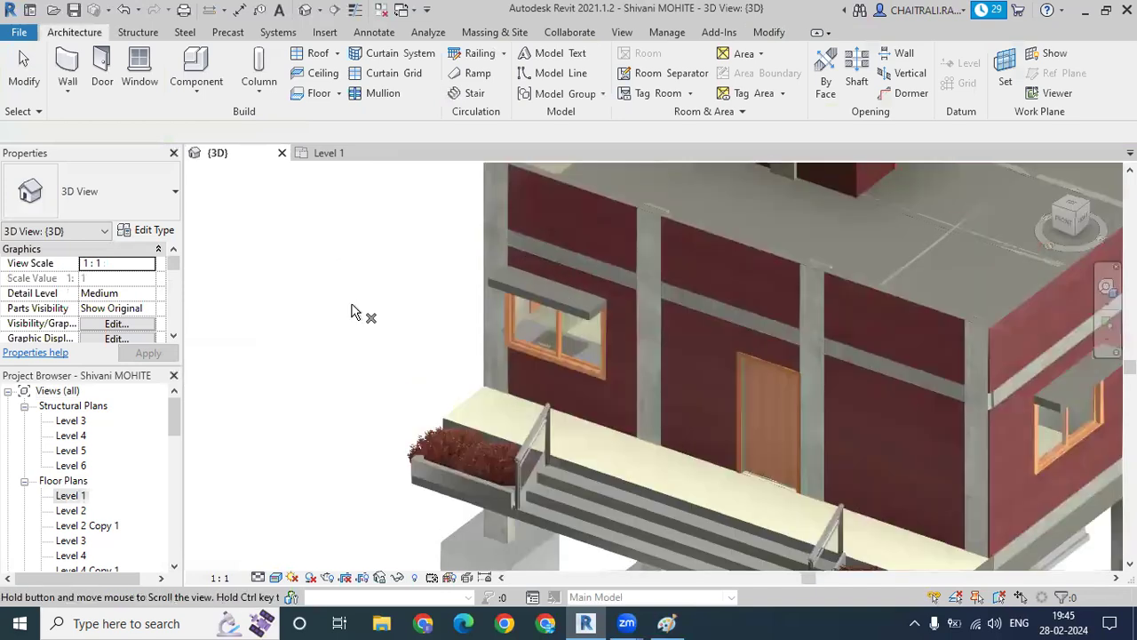
scroll(355, 310, "up", 1)
scroll(355, 310, "up", 1)
scroll(351, 310, "up", 1)
scroll(344, 310, "down", 1)
scroll(333, 303, "down", 1)
scroll(336, 304, "down", 1)
scroll(338, 364, "up", 1)
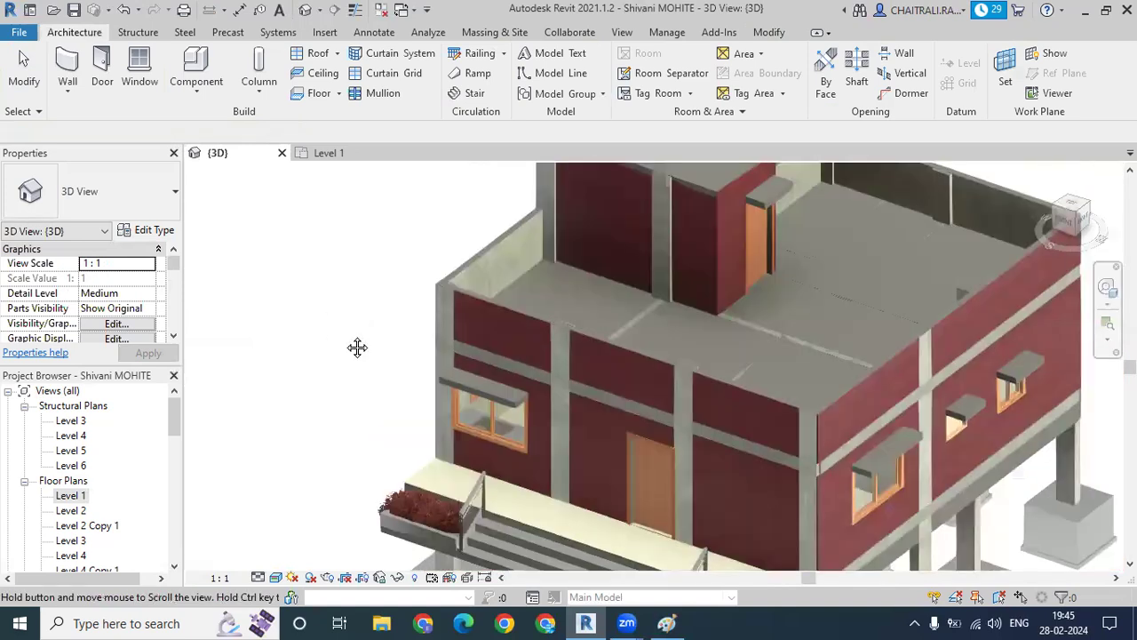
scroll(357, 347, "down", 1)
scroll(370, 345, "down", 1)
scroll(370, 345, "down", 1)
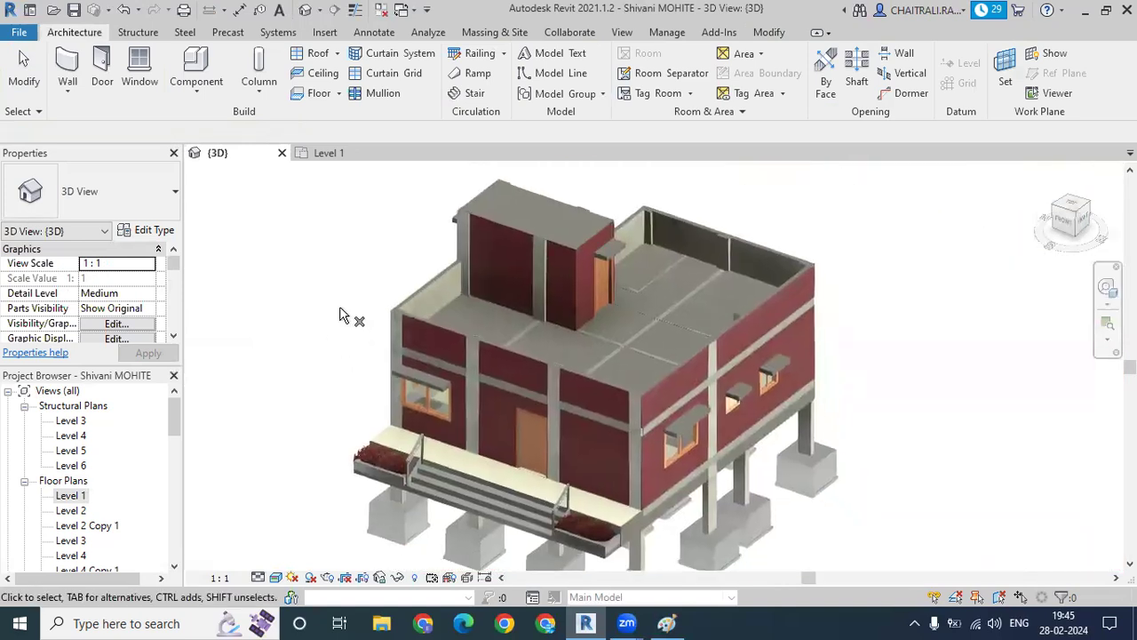
middle_click_drag(345, 304, 337, 292)
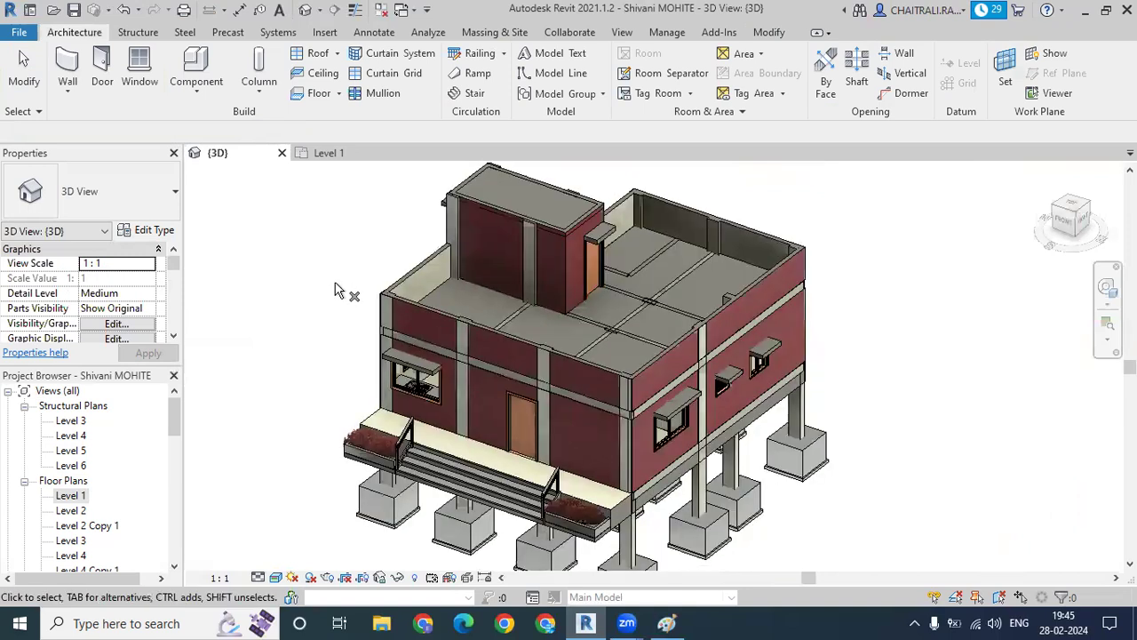